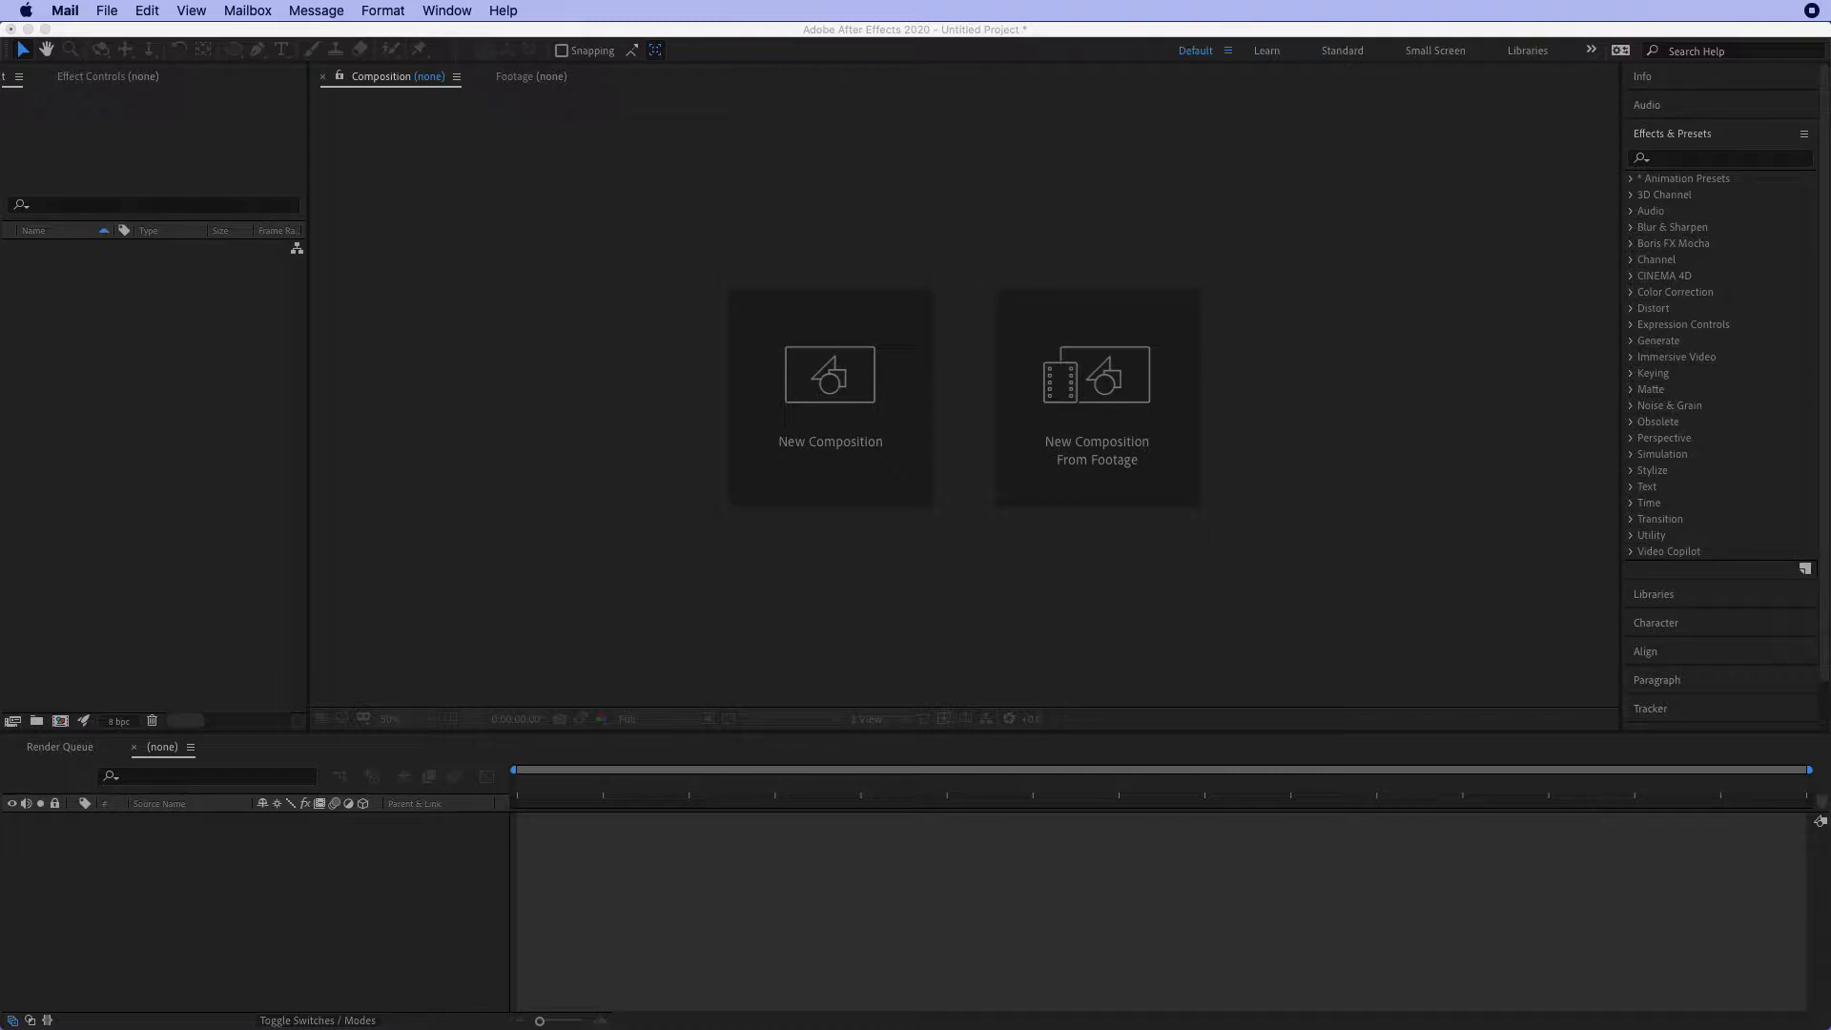
Step: Import Prelude and Action.mp3 into the project and create a new composition with the HDTV 1080 29.97 preset
{"action": "left_click_drag", "start_coordinate": [1708, 735], "coordinate": [146, 325]}
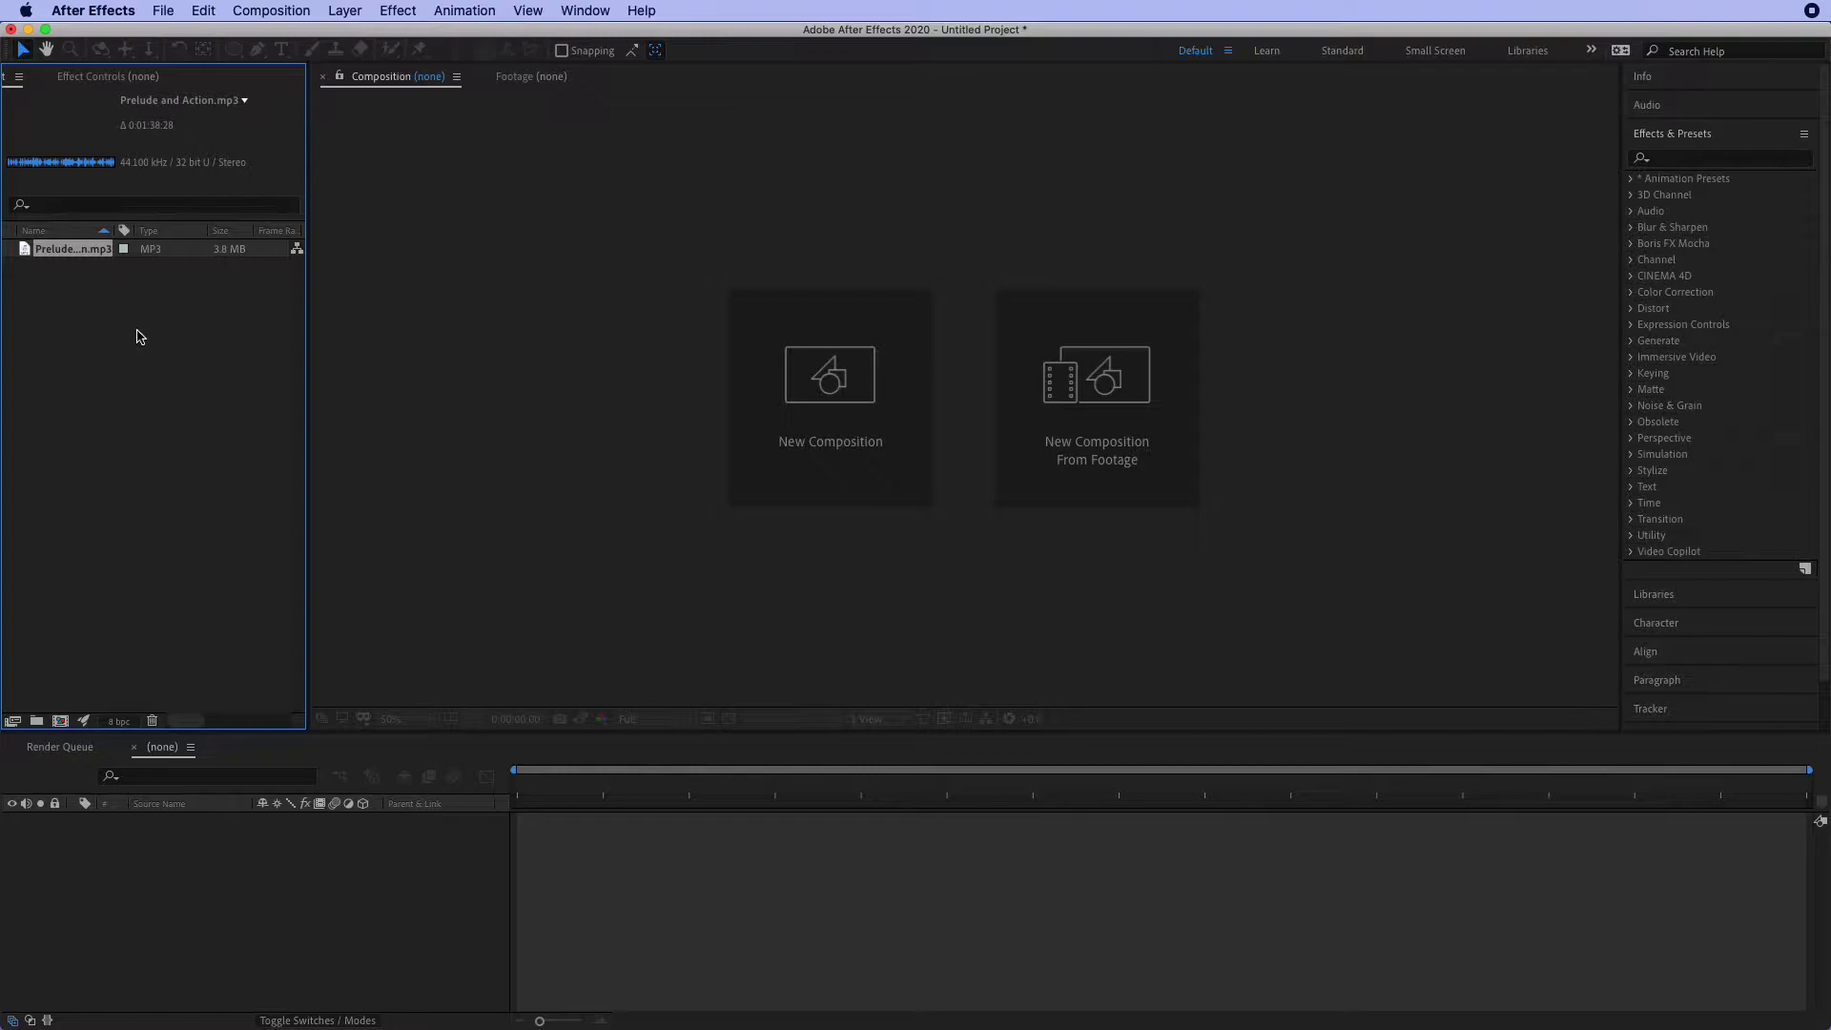
{"action": "left_click", "coordinate": [817, 441]}
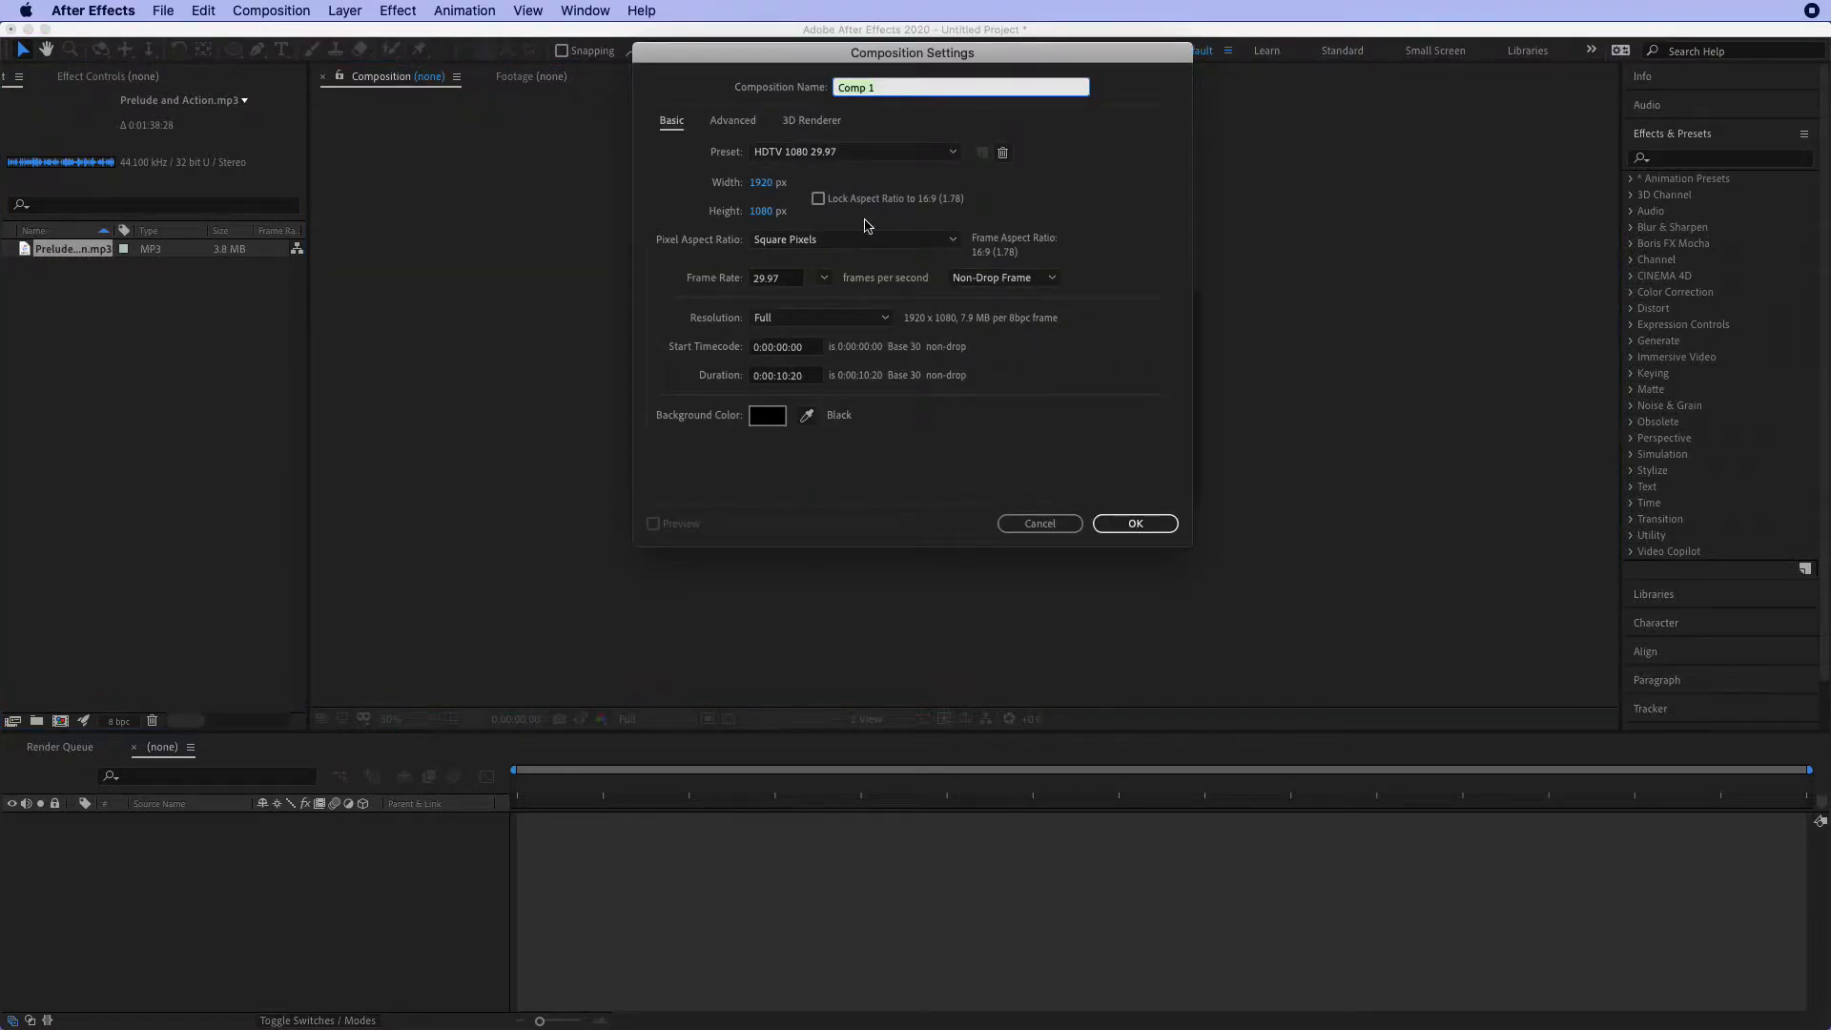
{"action": "left_click", "coordinate": [1134, 534]}
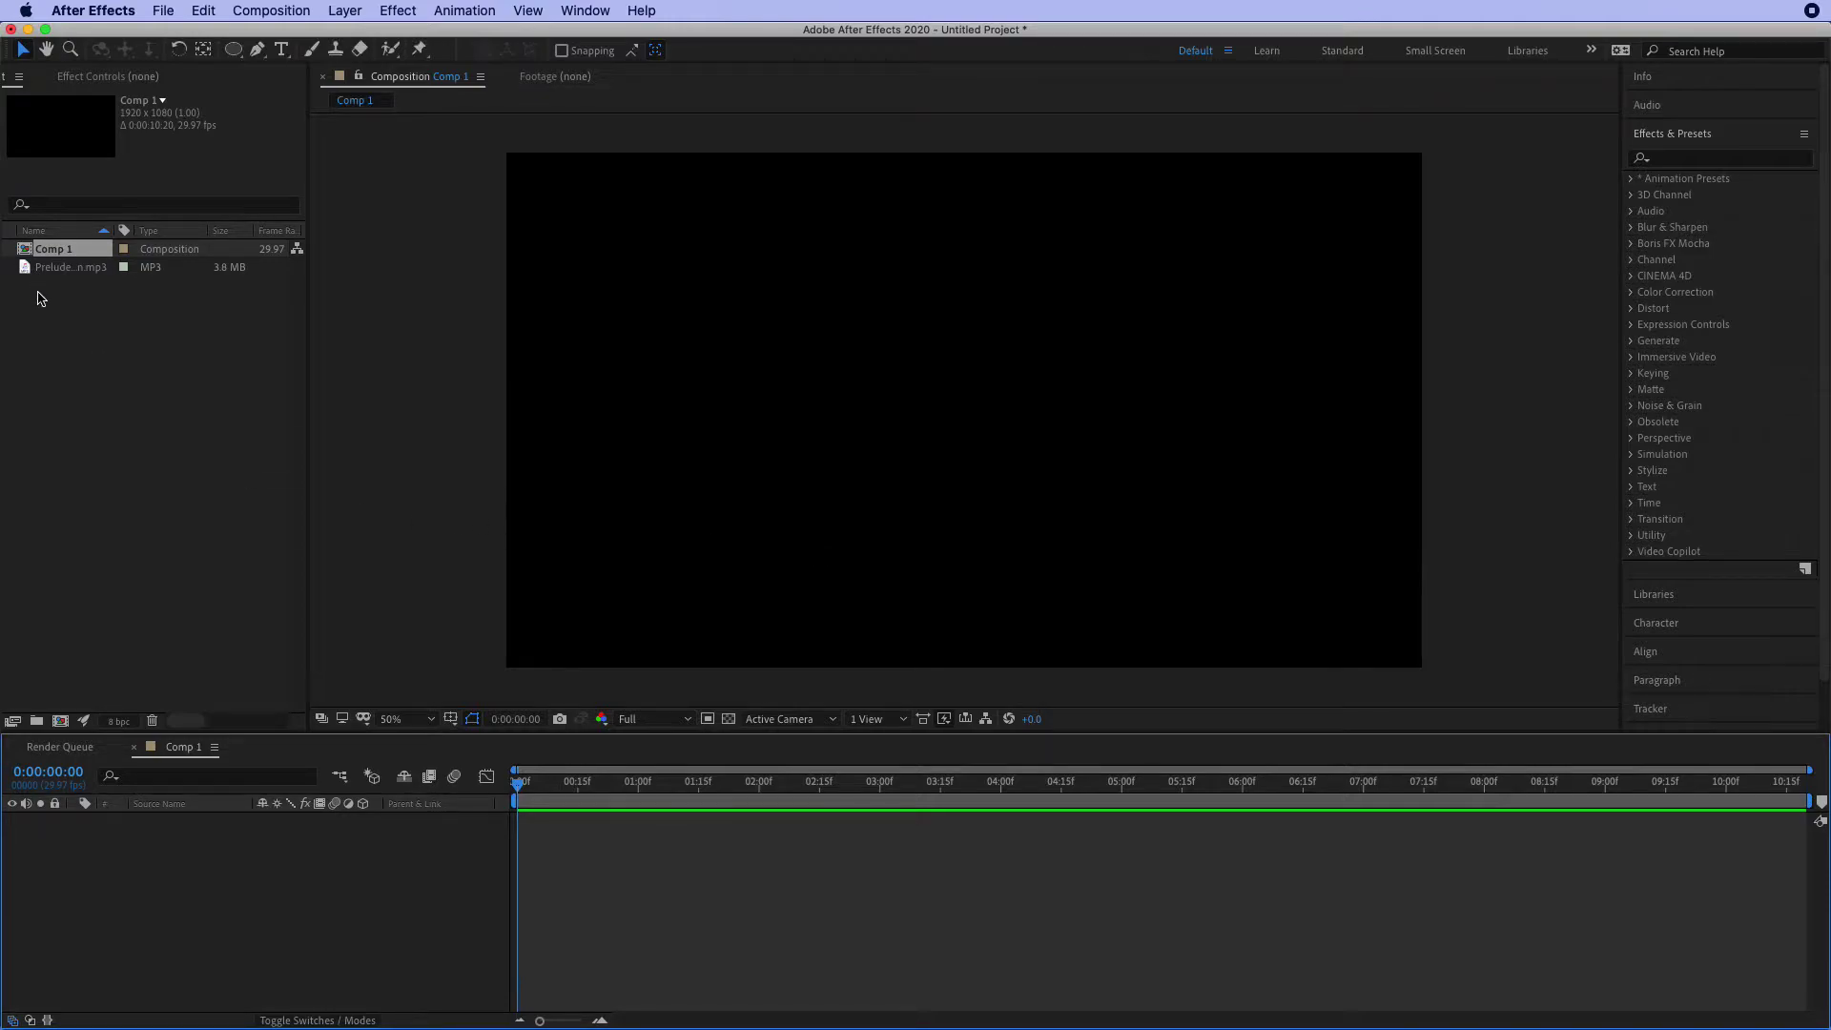
Step: Add Prelude and Action.mp3 to the Comp 1 timeline and preview the audio, returning the playhead to the start
{"action": "left_click_drag", "start_coordinate": [53, 269], "coordinate": [219, 864]}
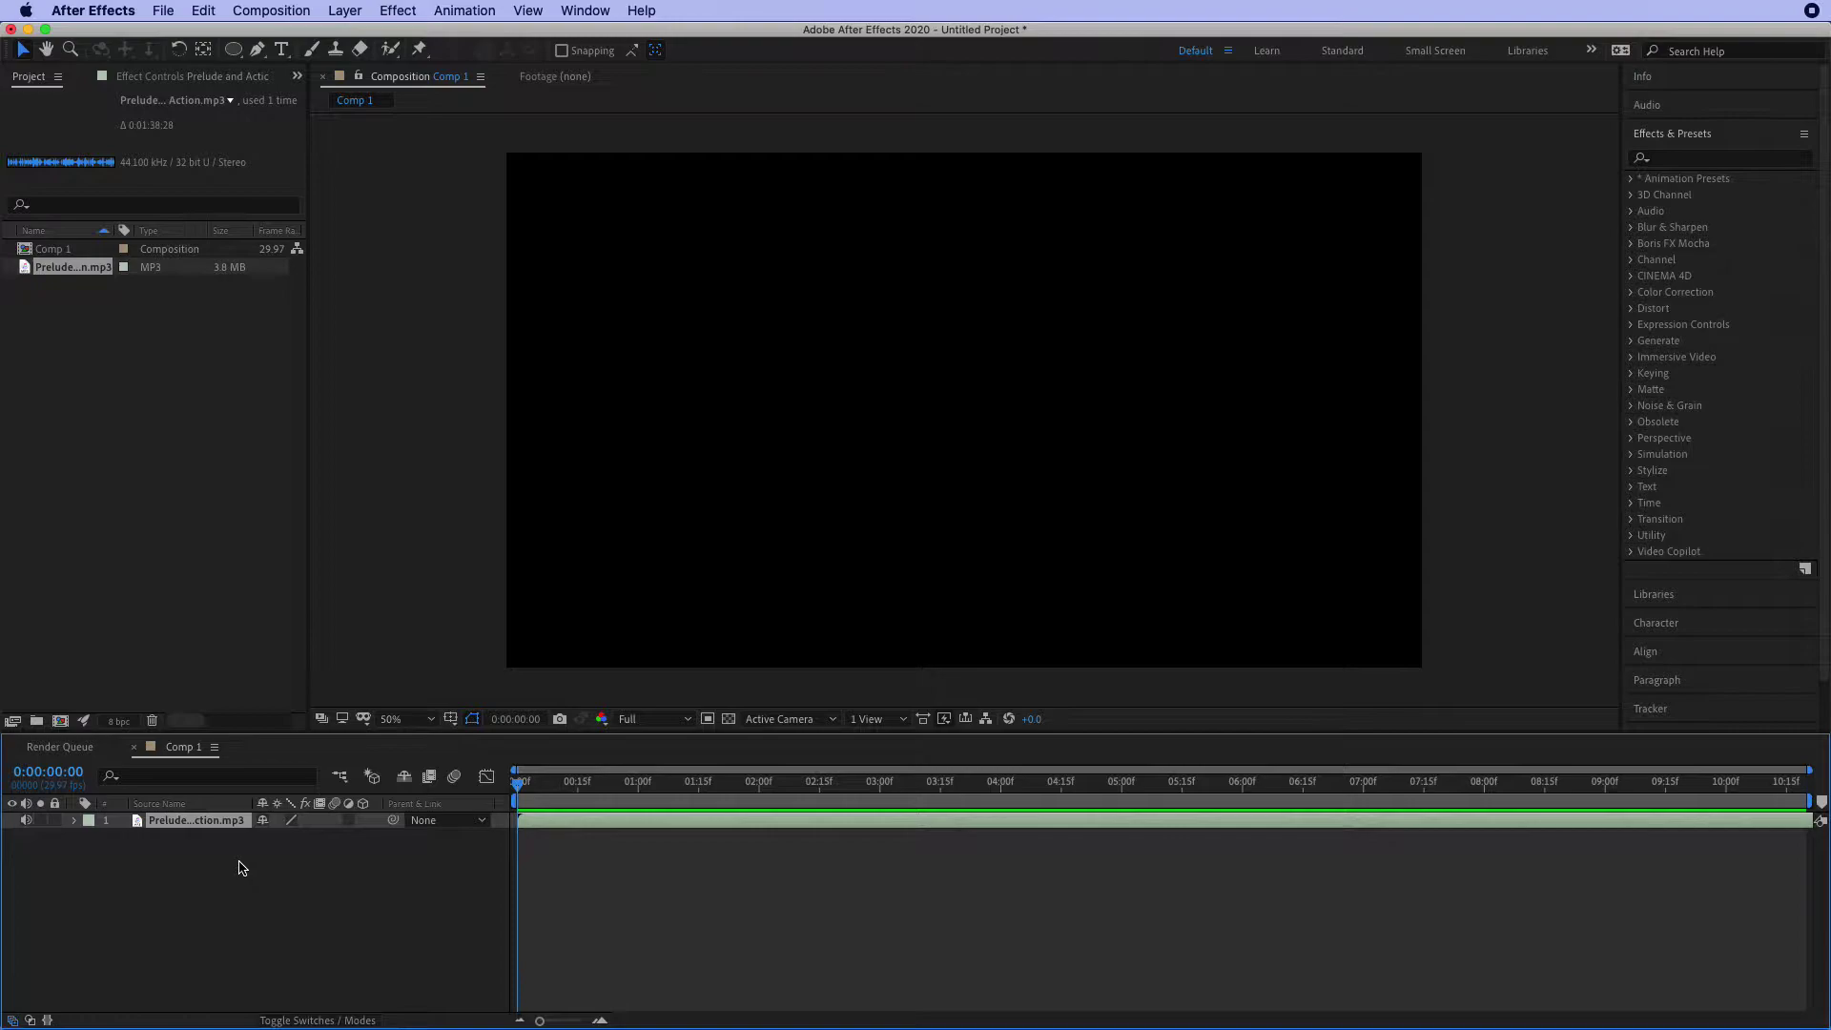
{"action": "key", "text": "space"}
{"action": "left_click", "coordinate": [926, 785]}
{"action": "left_click_drag", "start_coordinate": [926, 789], "coordinate": [496, 801]}
Step: Draw a circle with the Ellipse tool near the composition's center and shift it slightly up and to the right
{"action": "left_click", "coordinate": [233, 49]}
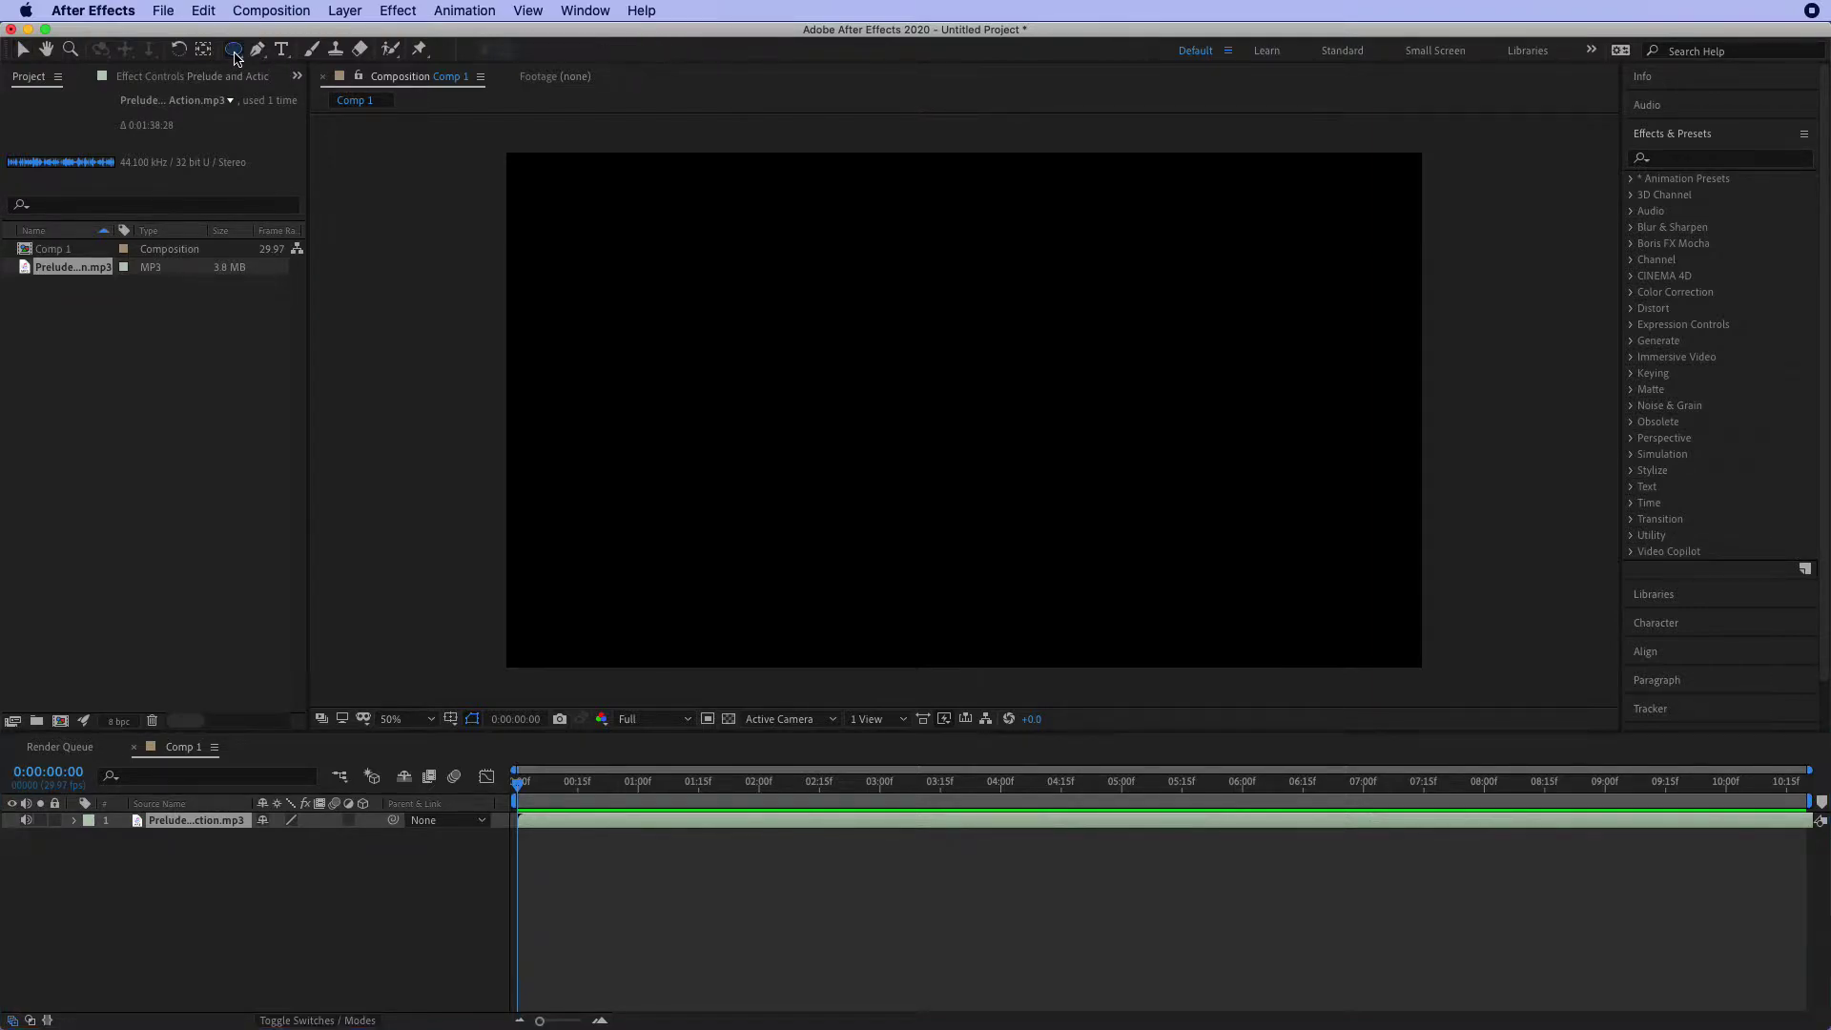
{"action": "mouse_move", "coordinate": [908, 335]}
{"action": "left_mouse_down"}
{"action": "mouse_move", "coordinate": [1088, 502]}
{"action": "mouse_move", "coordinate": [1034, 440]}
{"action": "mouse_move", "coordinate": [1043, 471]}
{"action": "left_mouse_up"}
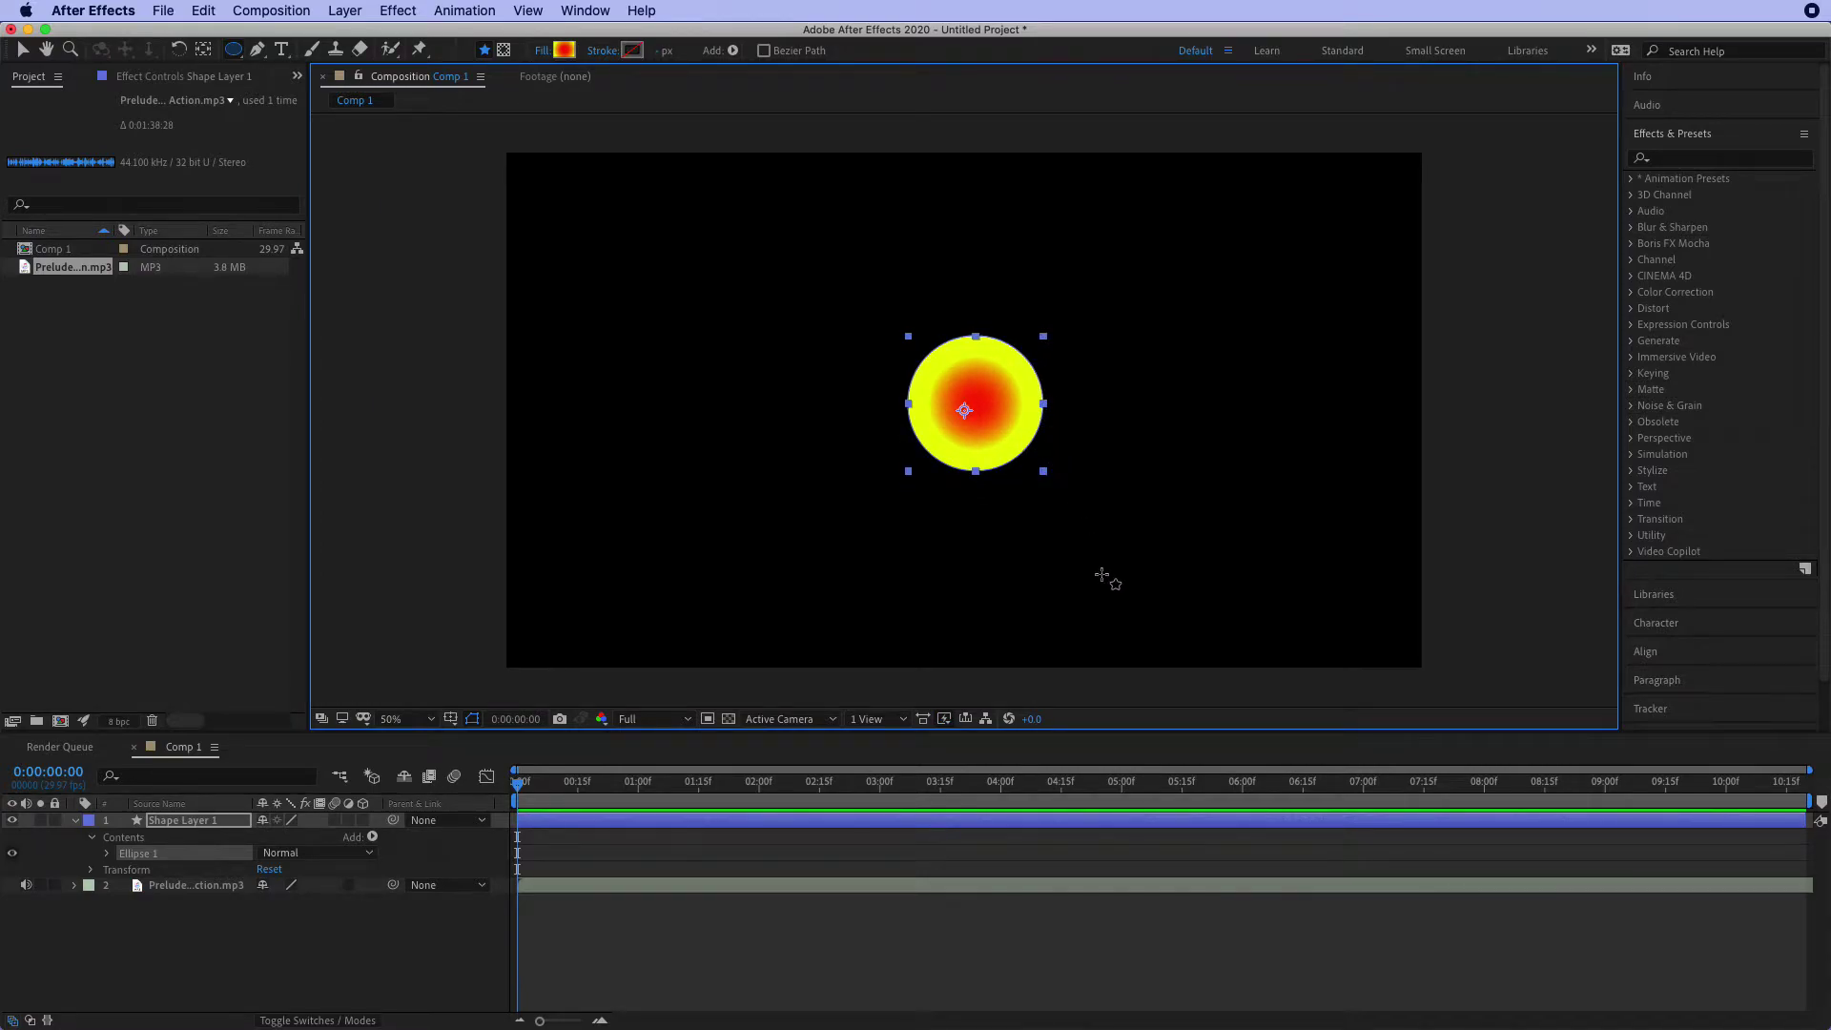
{"action": "left_click", "coordinate": [22, 49]}
{"action": "left_click_drag", "start_coordinate": [976, 477], "coordinate": [1014, 461]}
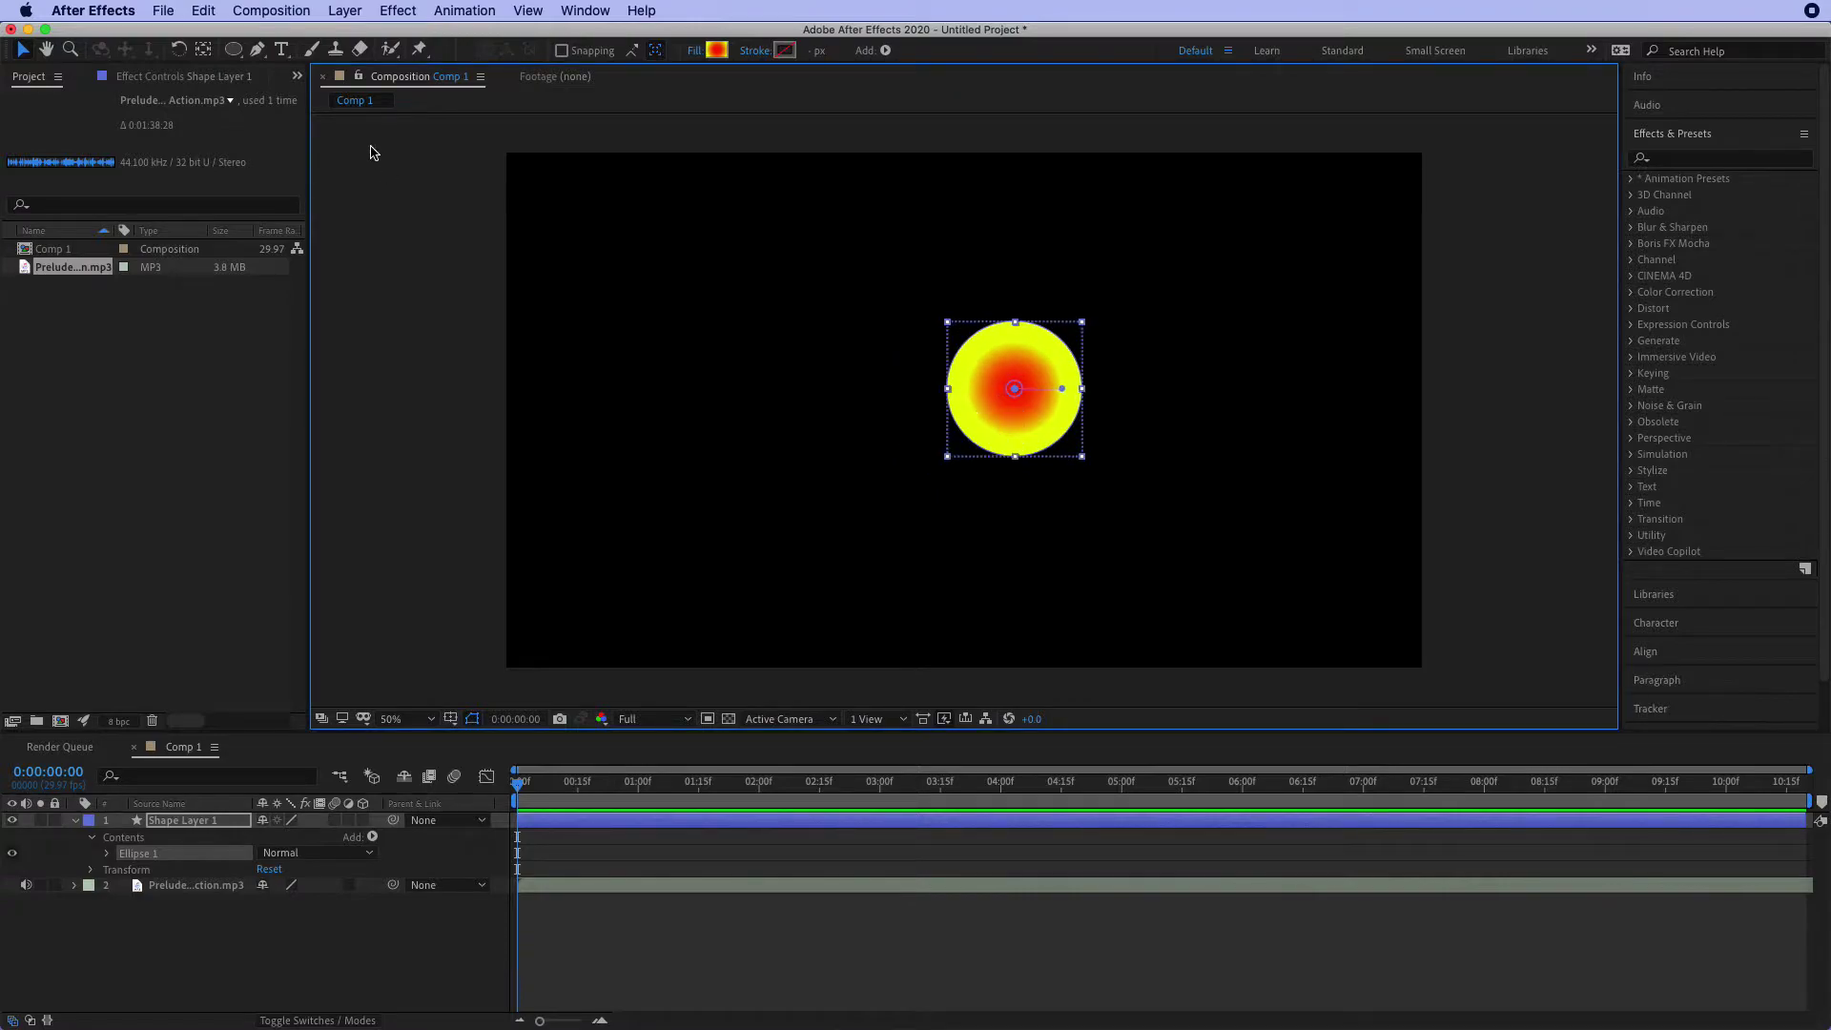
Step: Center the shape layer's anchor point on the circle with the Pan Behind (Anchor Point) tool
{"action": "left_click", "coordinate": [205, 51]}
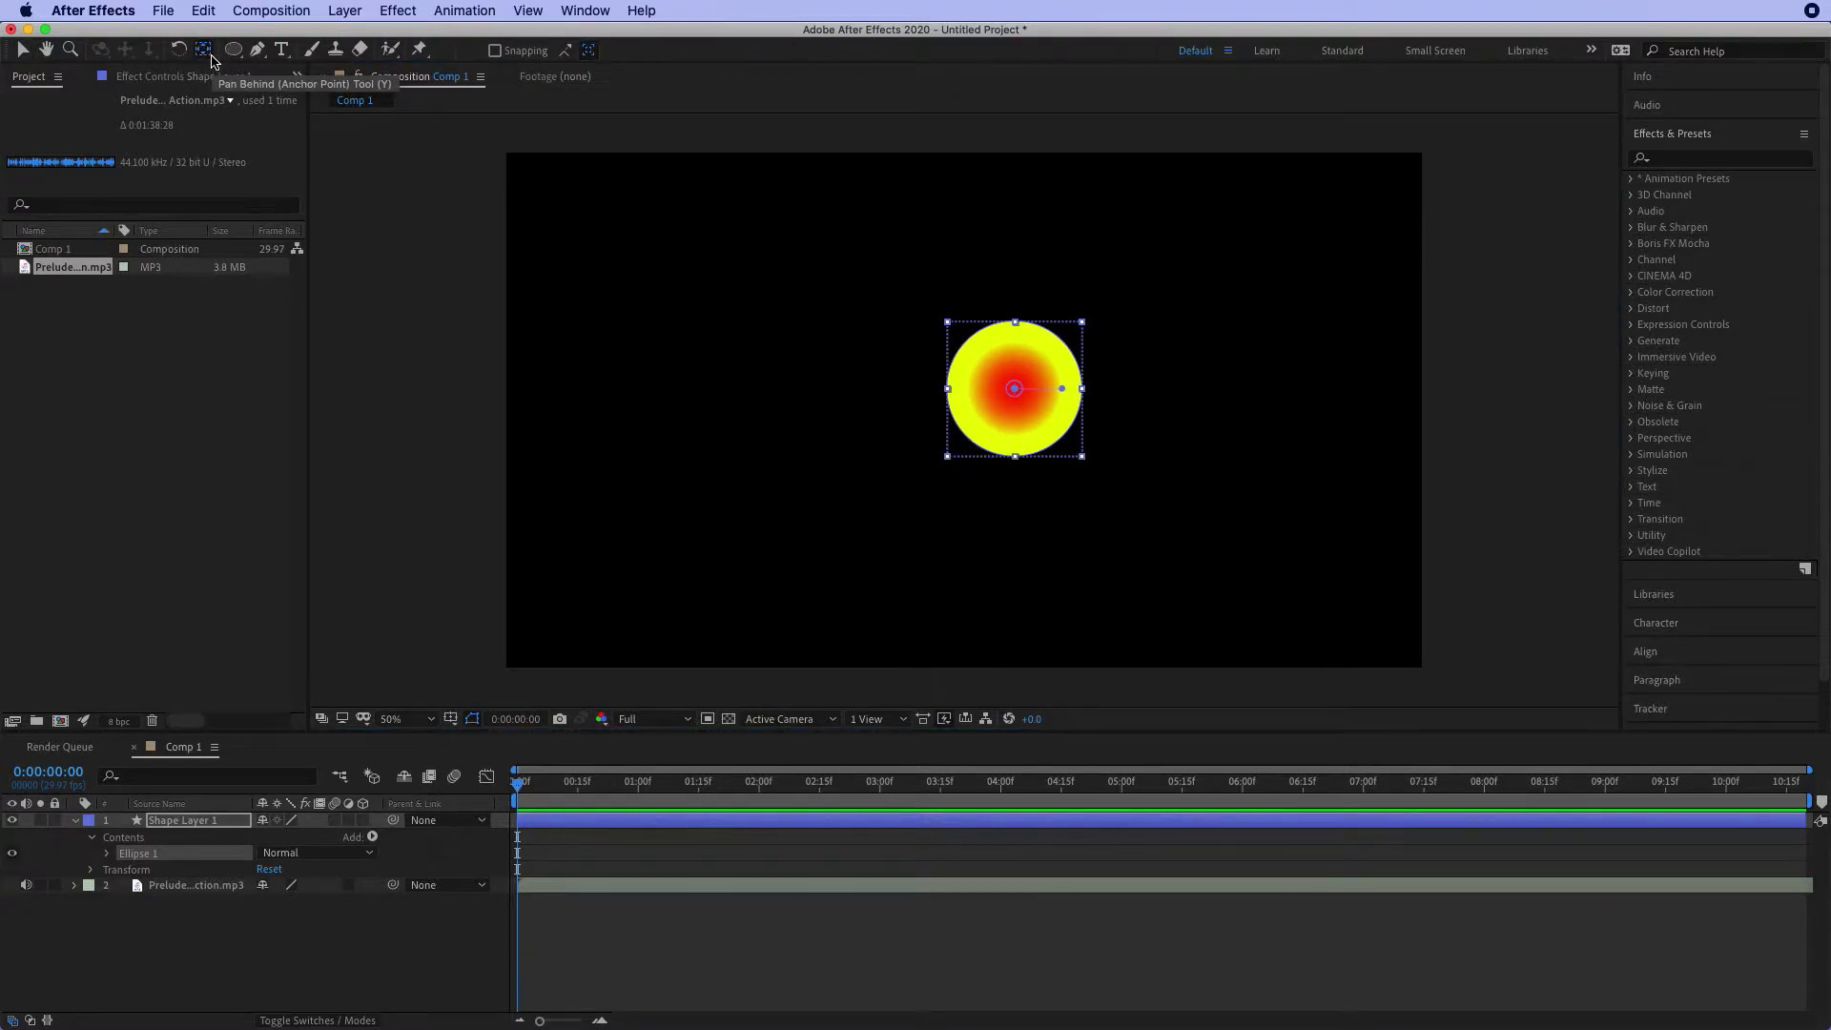
{"action": "left_click", "coordinate": [210, 55]}
{"action": "double_click", "coordinate": [208, 55]}
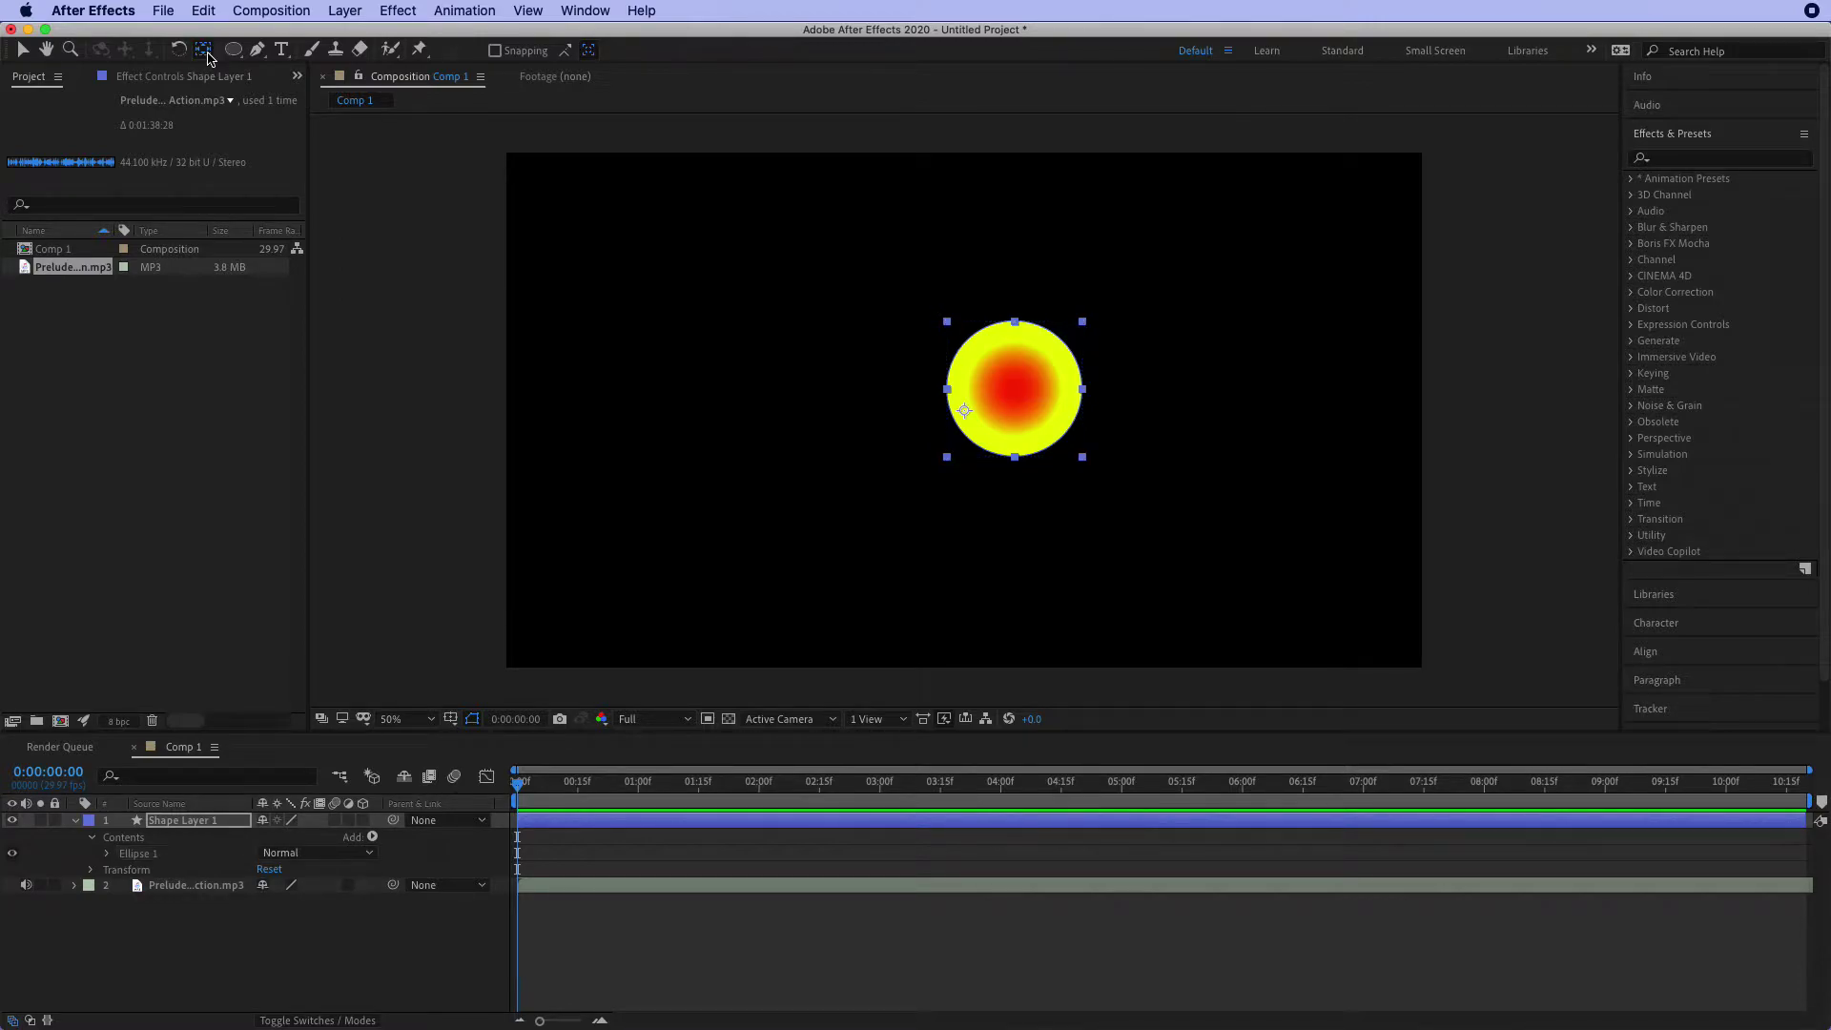
{"action": "double_click", "coordinate": [208, 55]}
Step: Examine the waveform of the Prelude and Action.mp3 layer, then collapse the layer's properties
{"action": "left_click", "coordinate": [198, 889]}
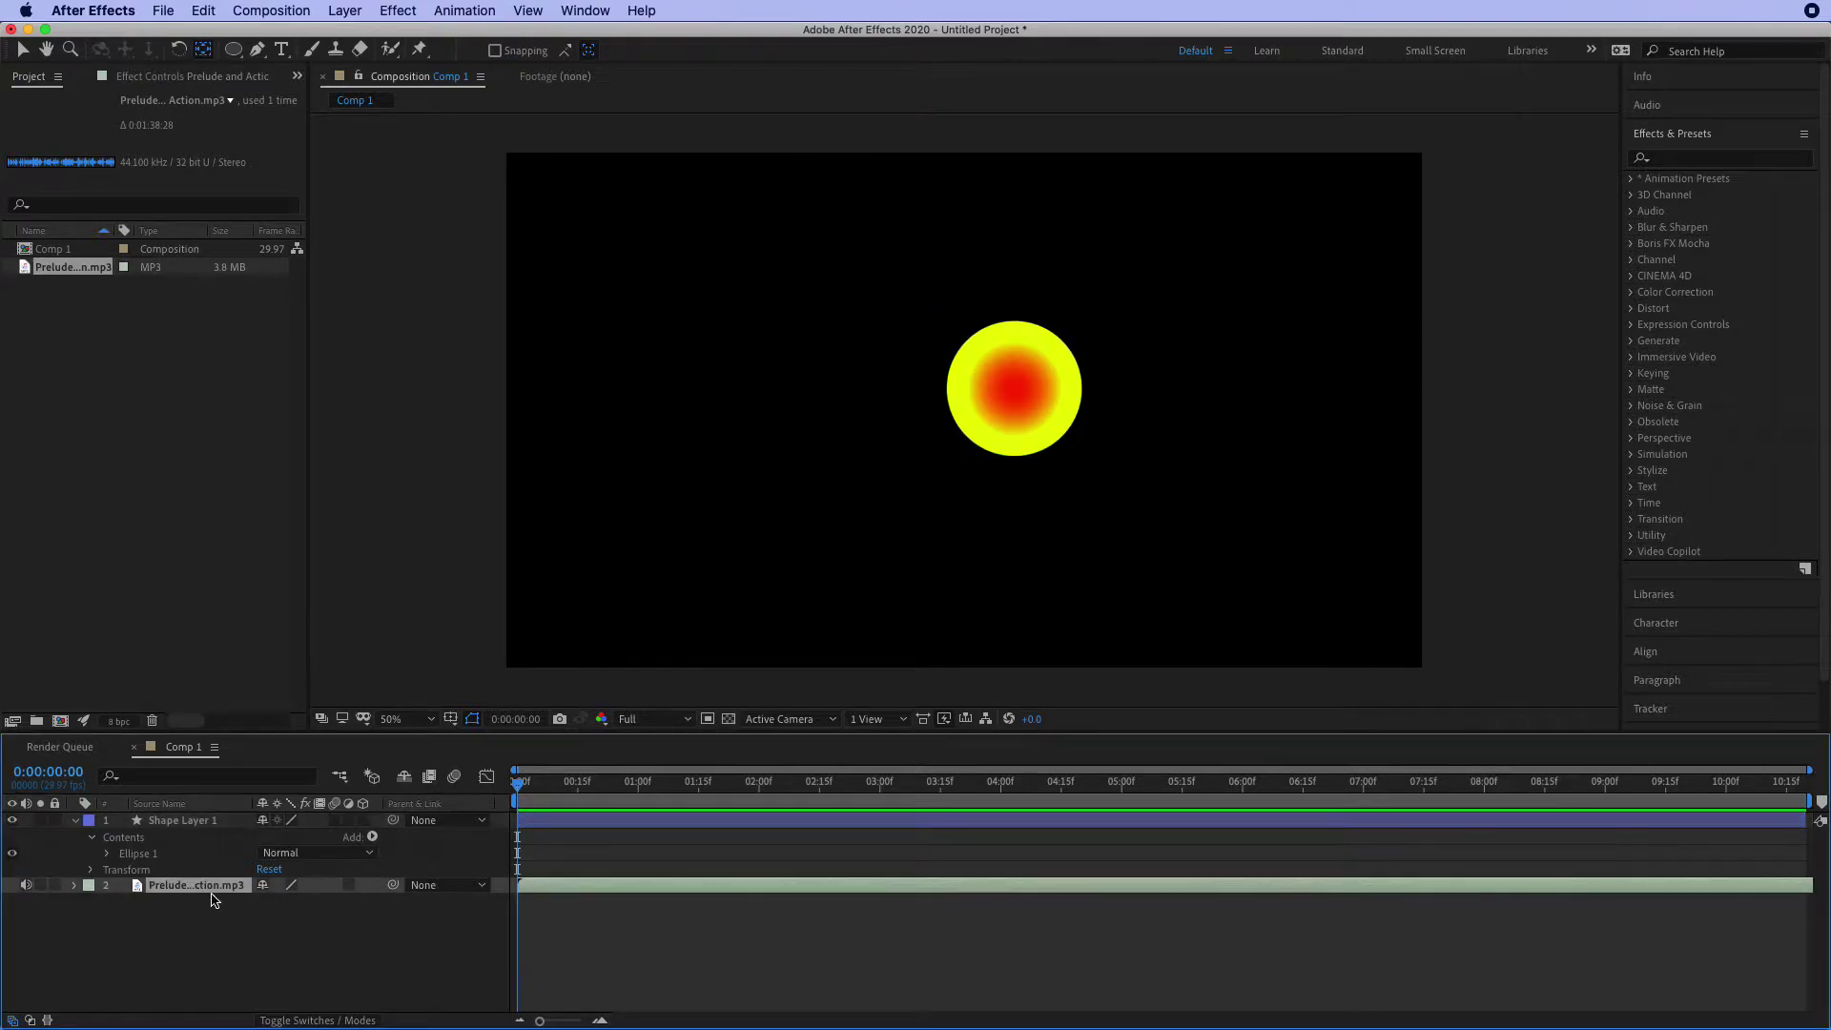
{"action": "left_click", "coordinate": [74, 885]}
{"action": "left_click", "coordinate": [92, 902]}
{"action": "left_click", "coordinate": [106, 936]}
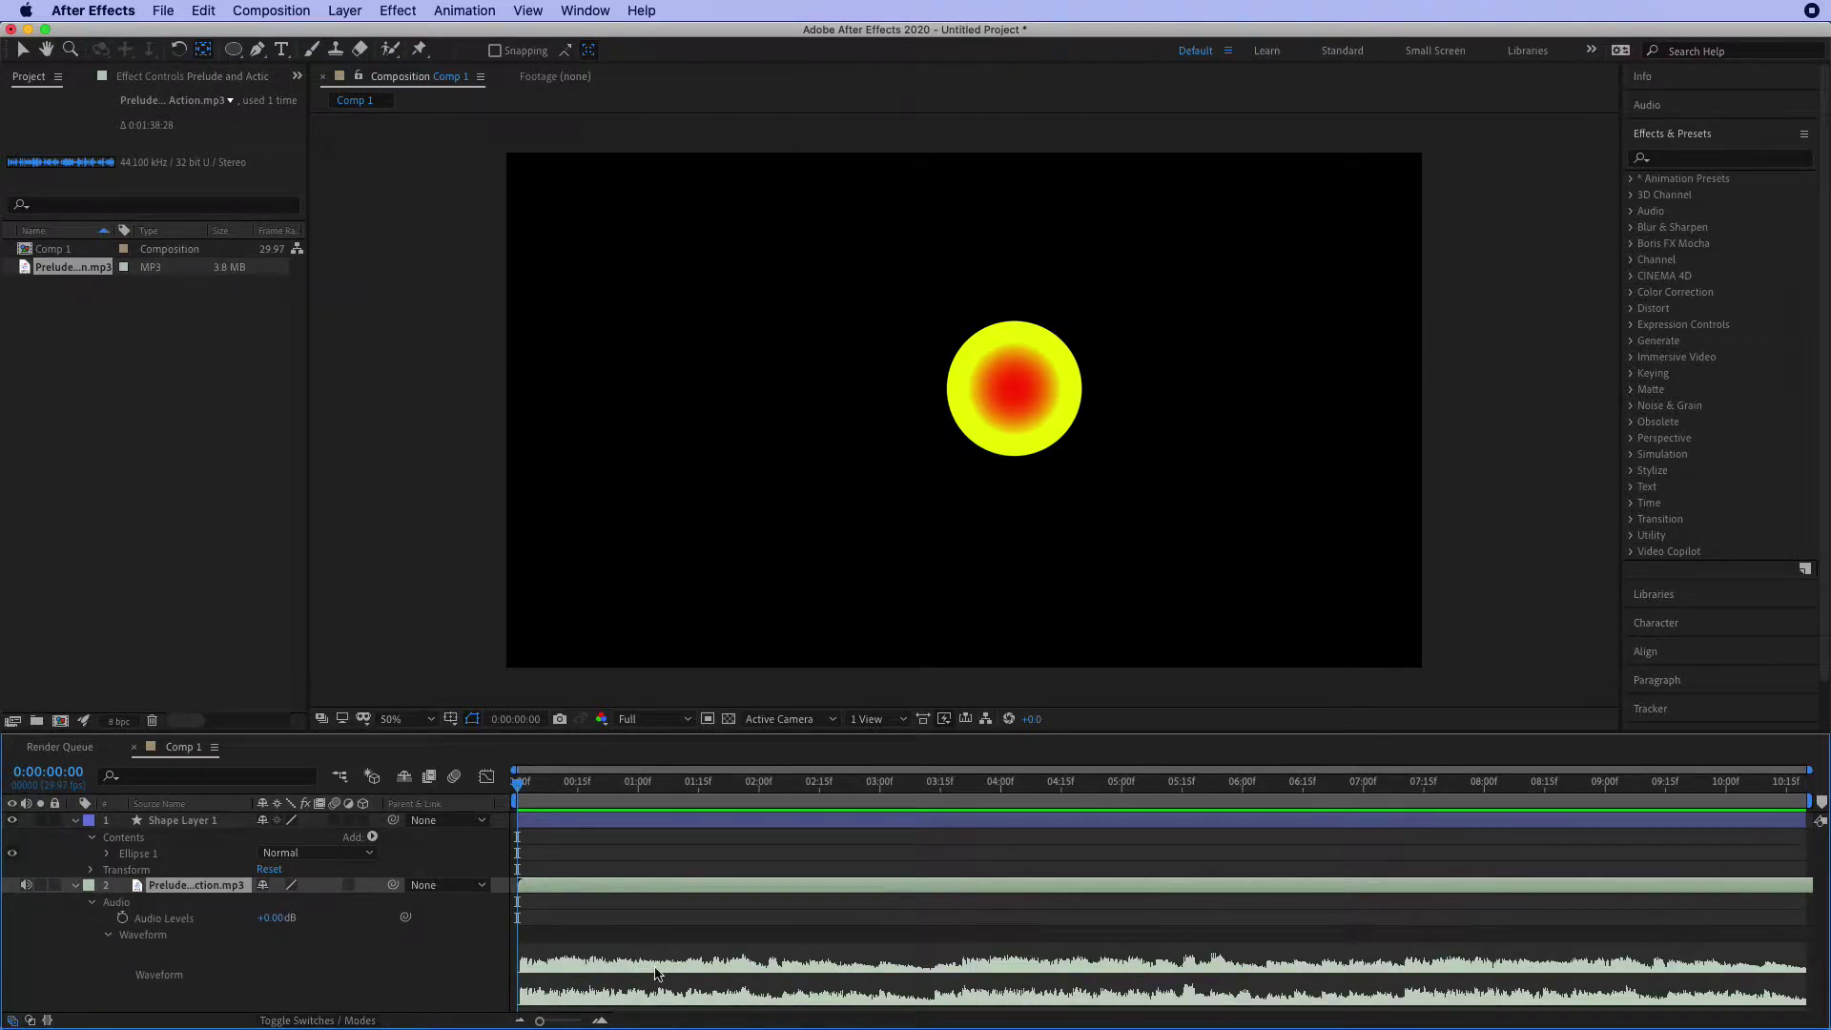
{"action": "left_click", "coordinate": [77, 887]}
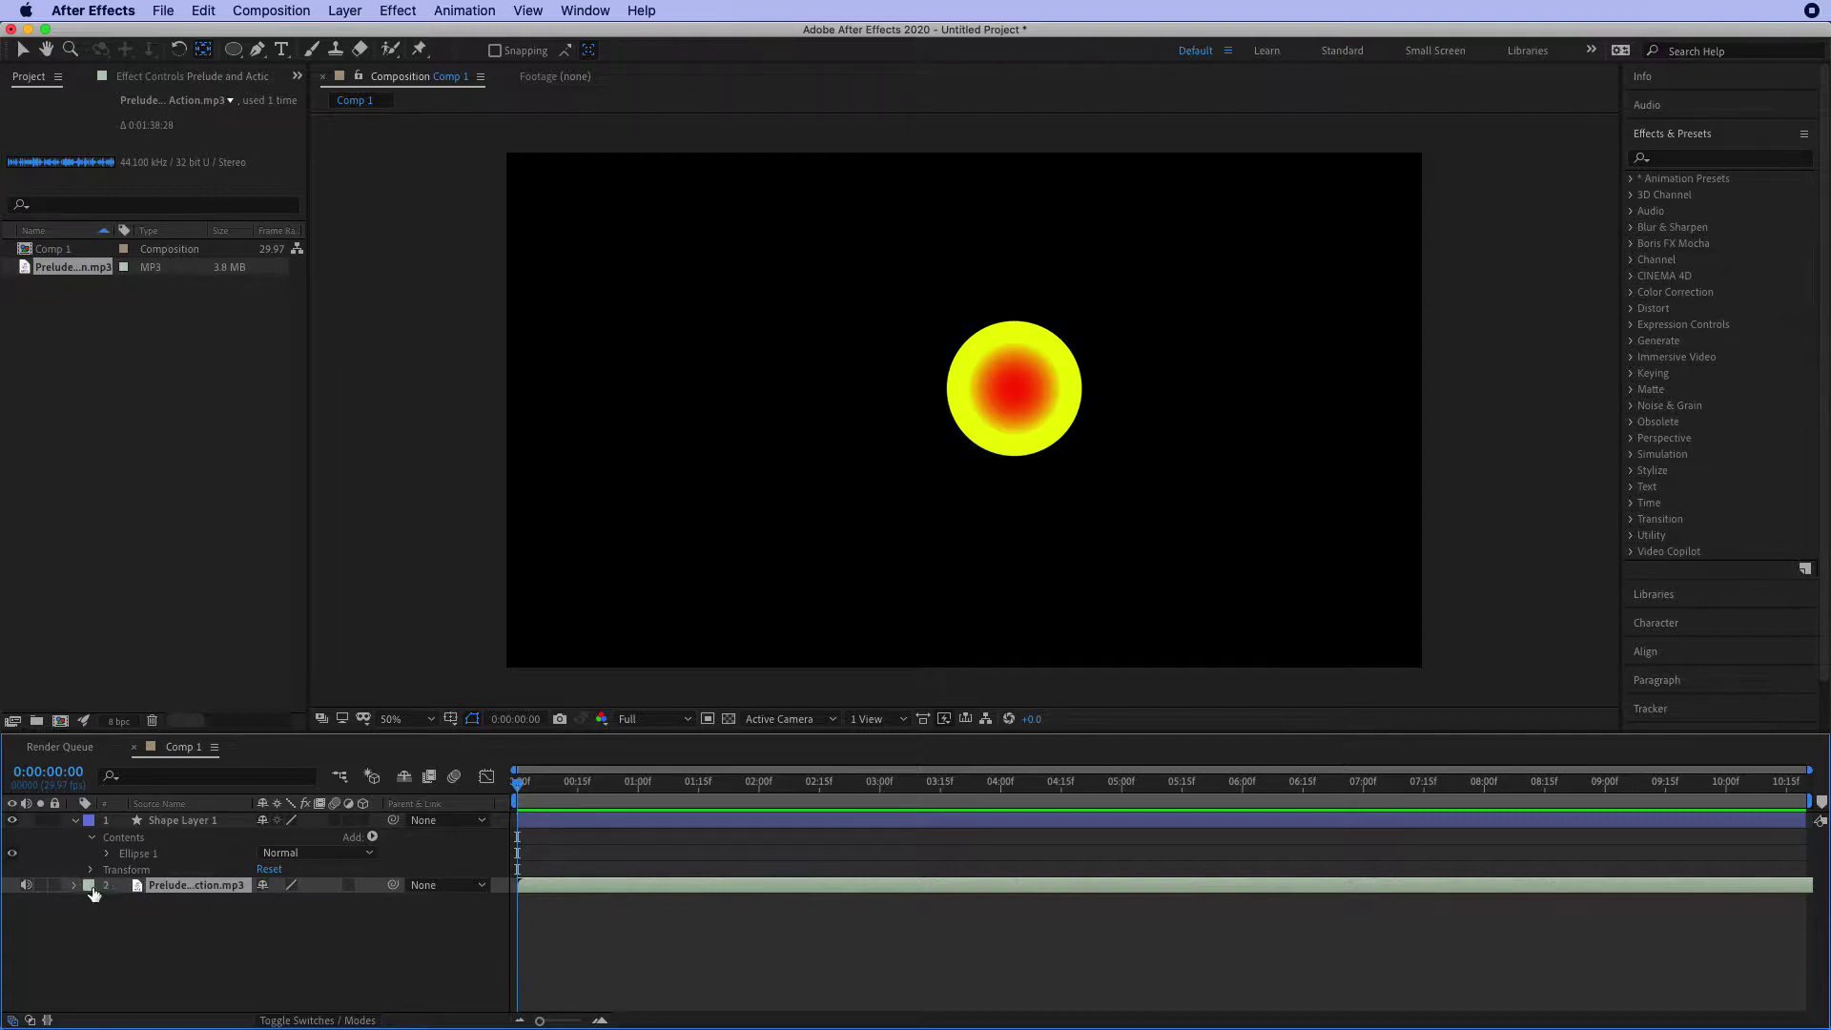
Step: Convert the audio of the Prelude and Action.mp3 layer to keyframes with the Keyframe Assistant
{"action": "right_click", "coordinate": [192, 891]}
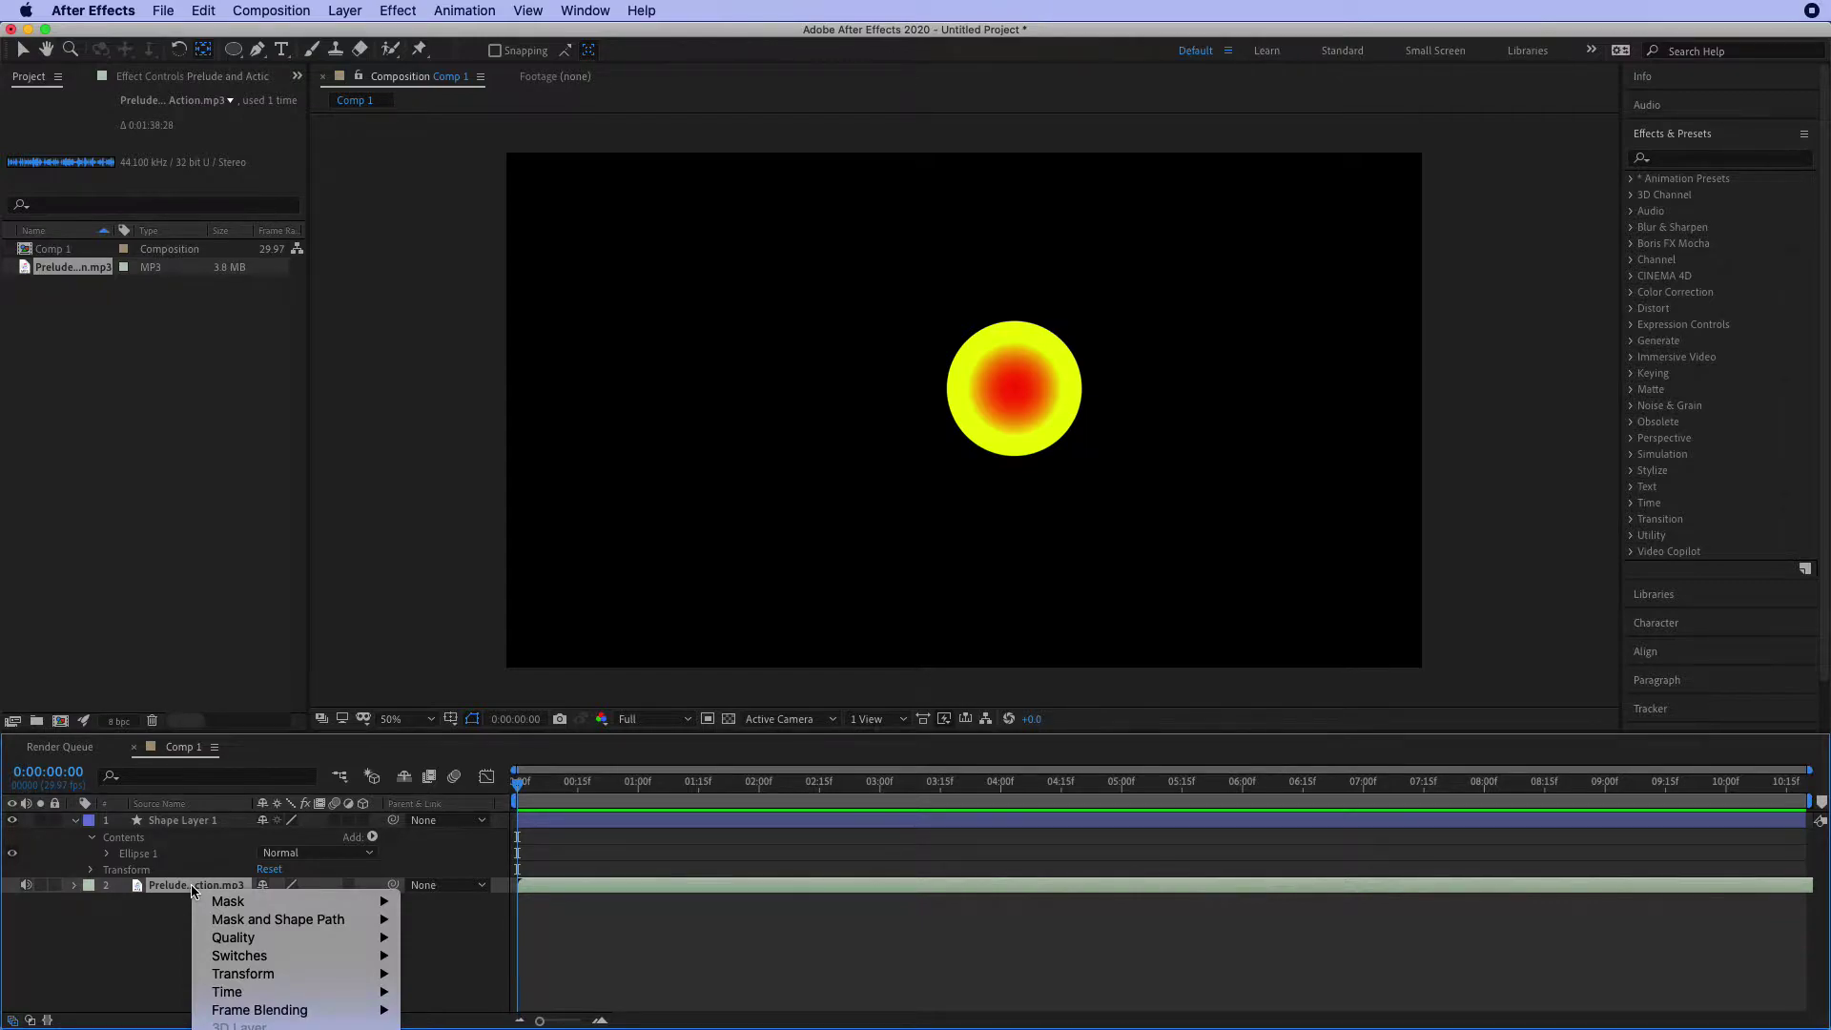
{"action": "left_click", "coordinate": [127, 950]}
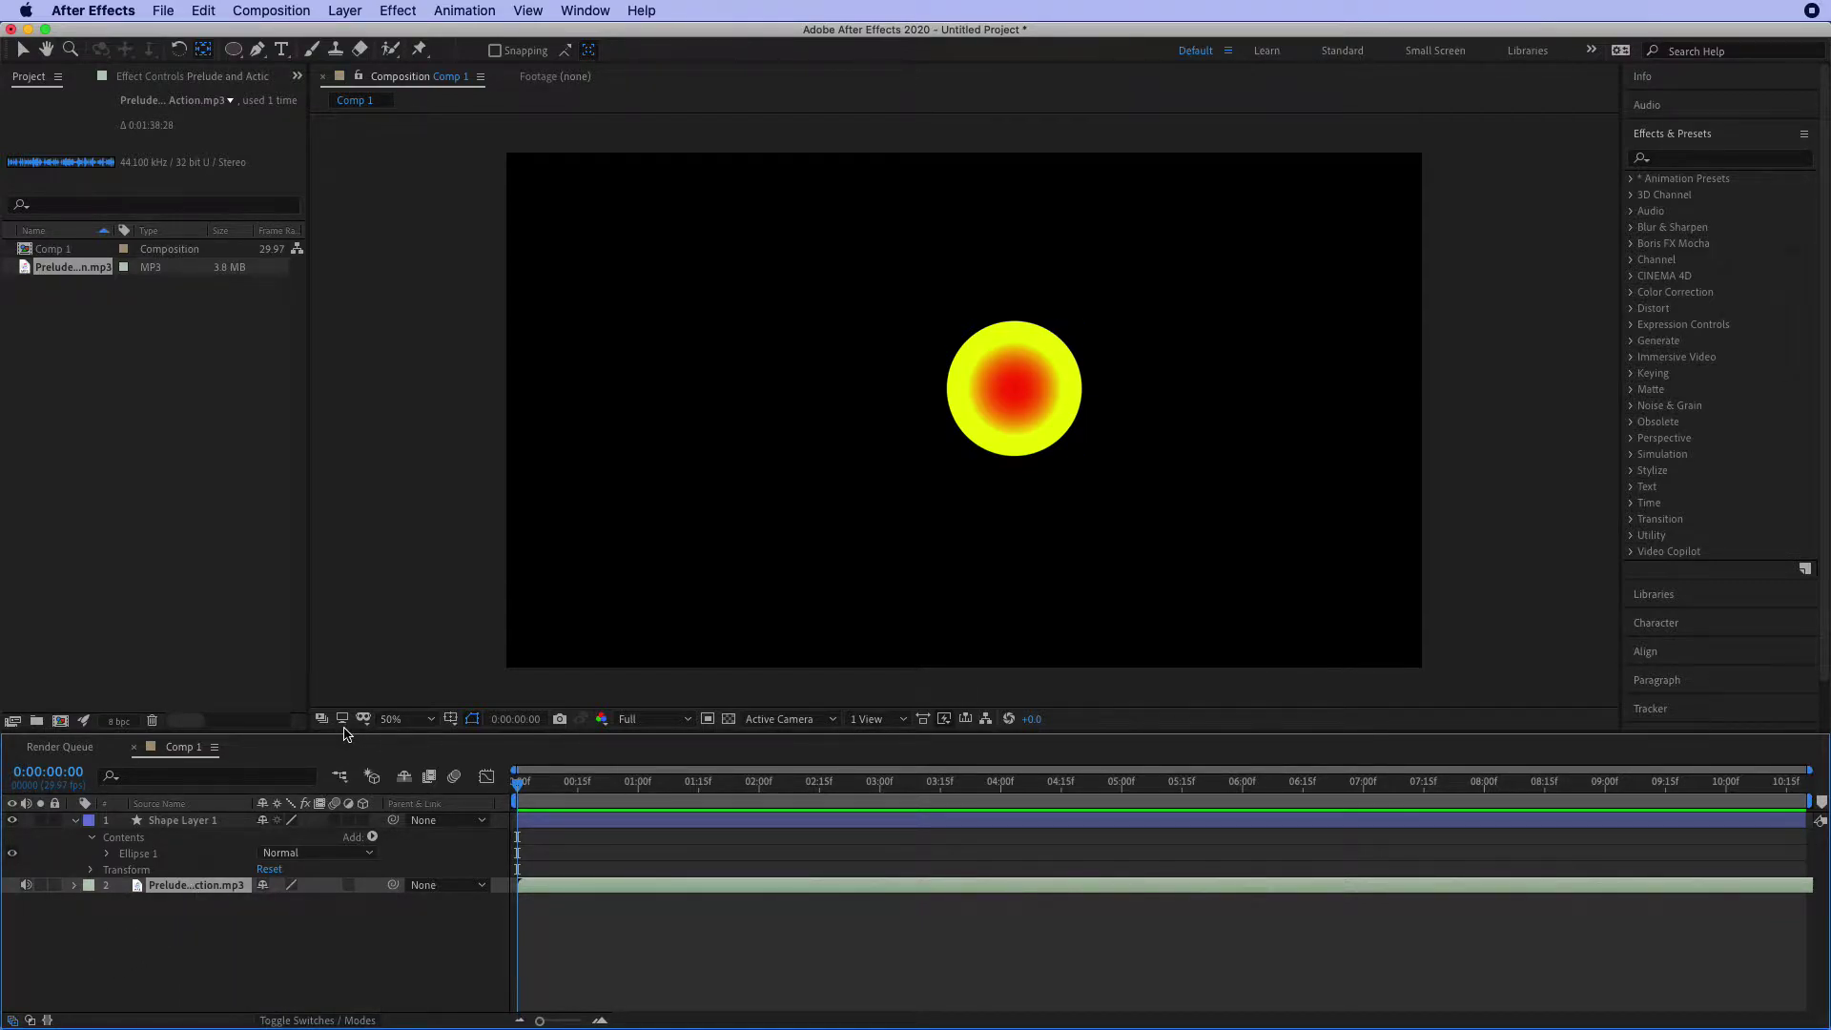
{"action": "left_click_drag", "start_coordinate": [344, 733], "coordinate": [352, 448]}
{"action": "right_click", "coordinate": [210, 604]}
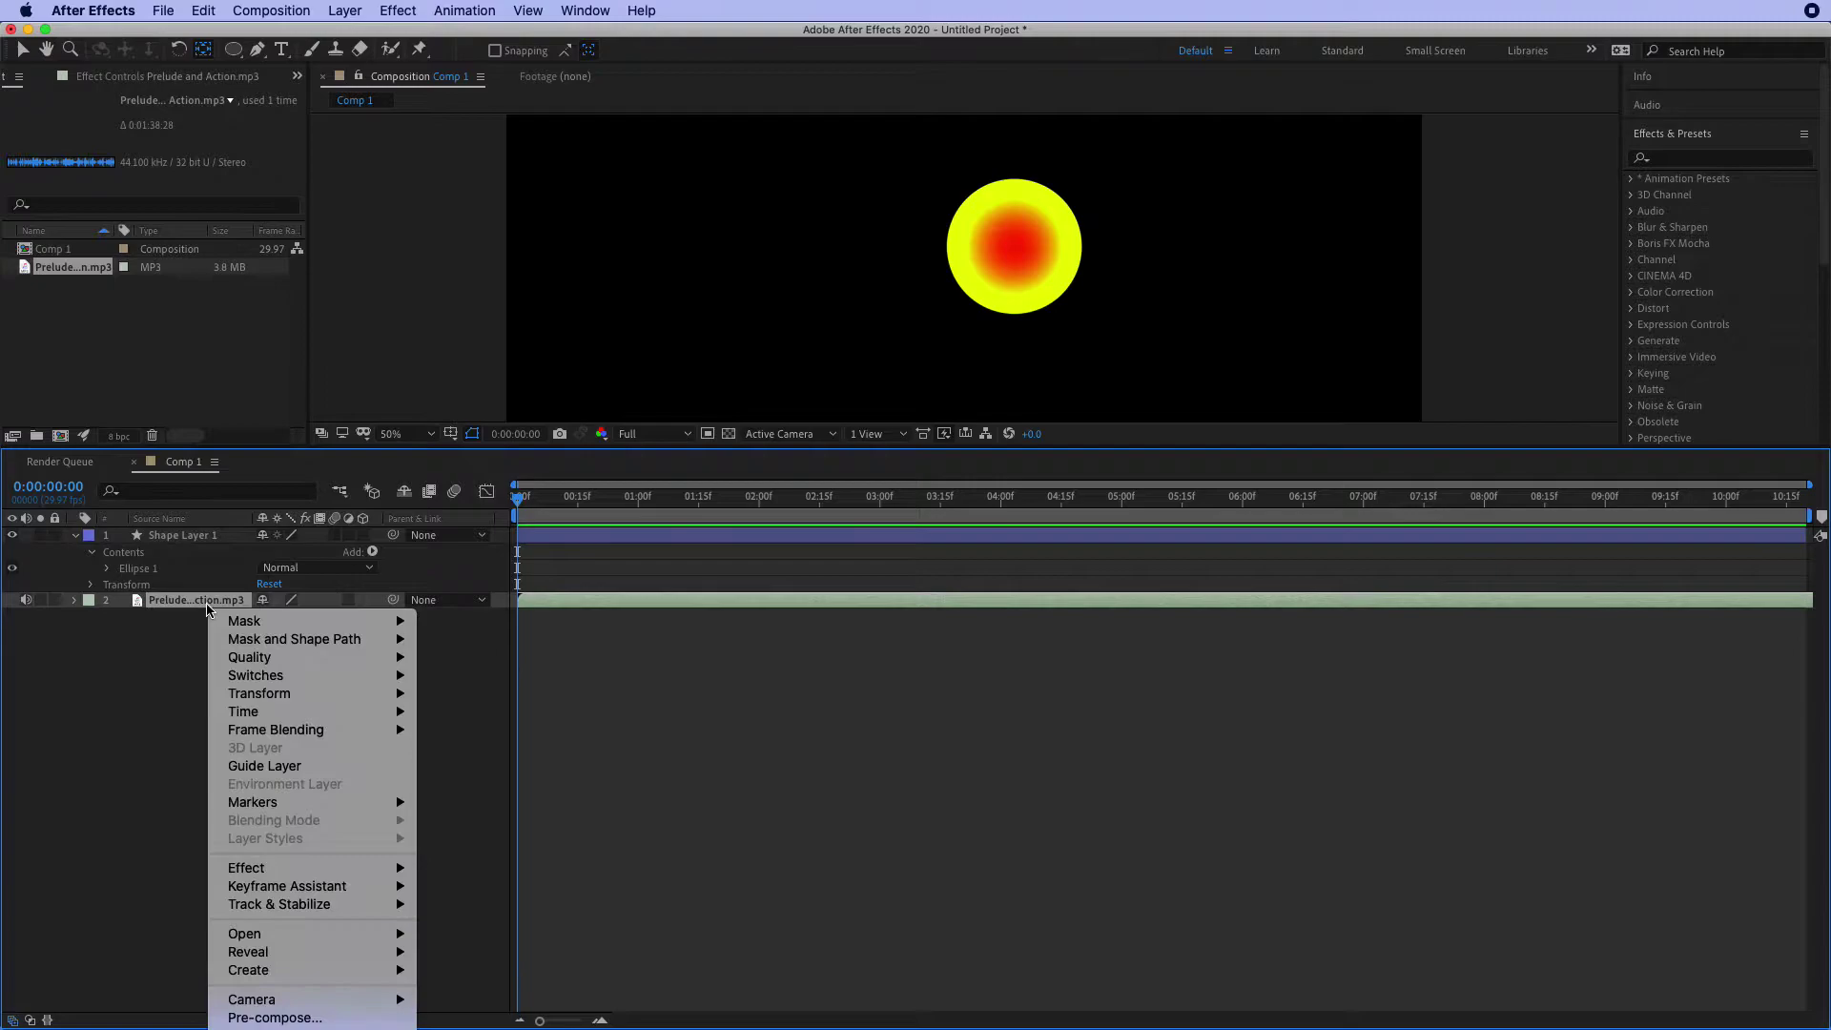
{"action": "mouse_move", "coordinate": [286, 888]}
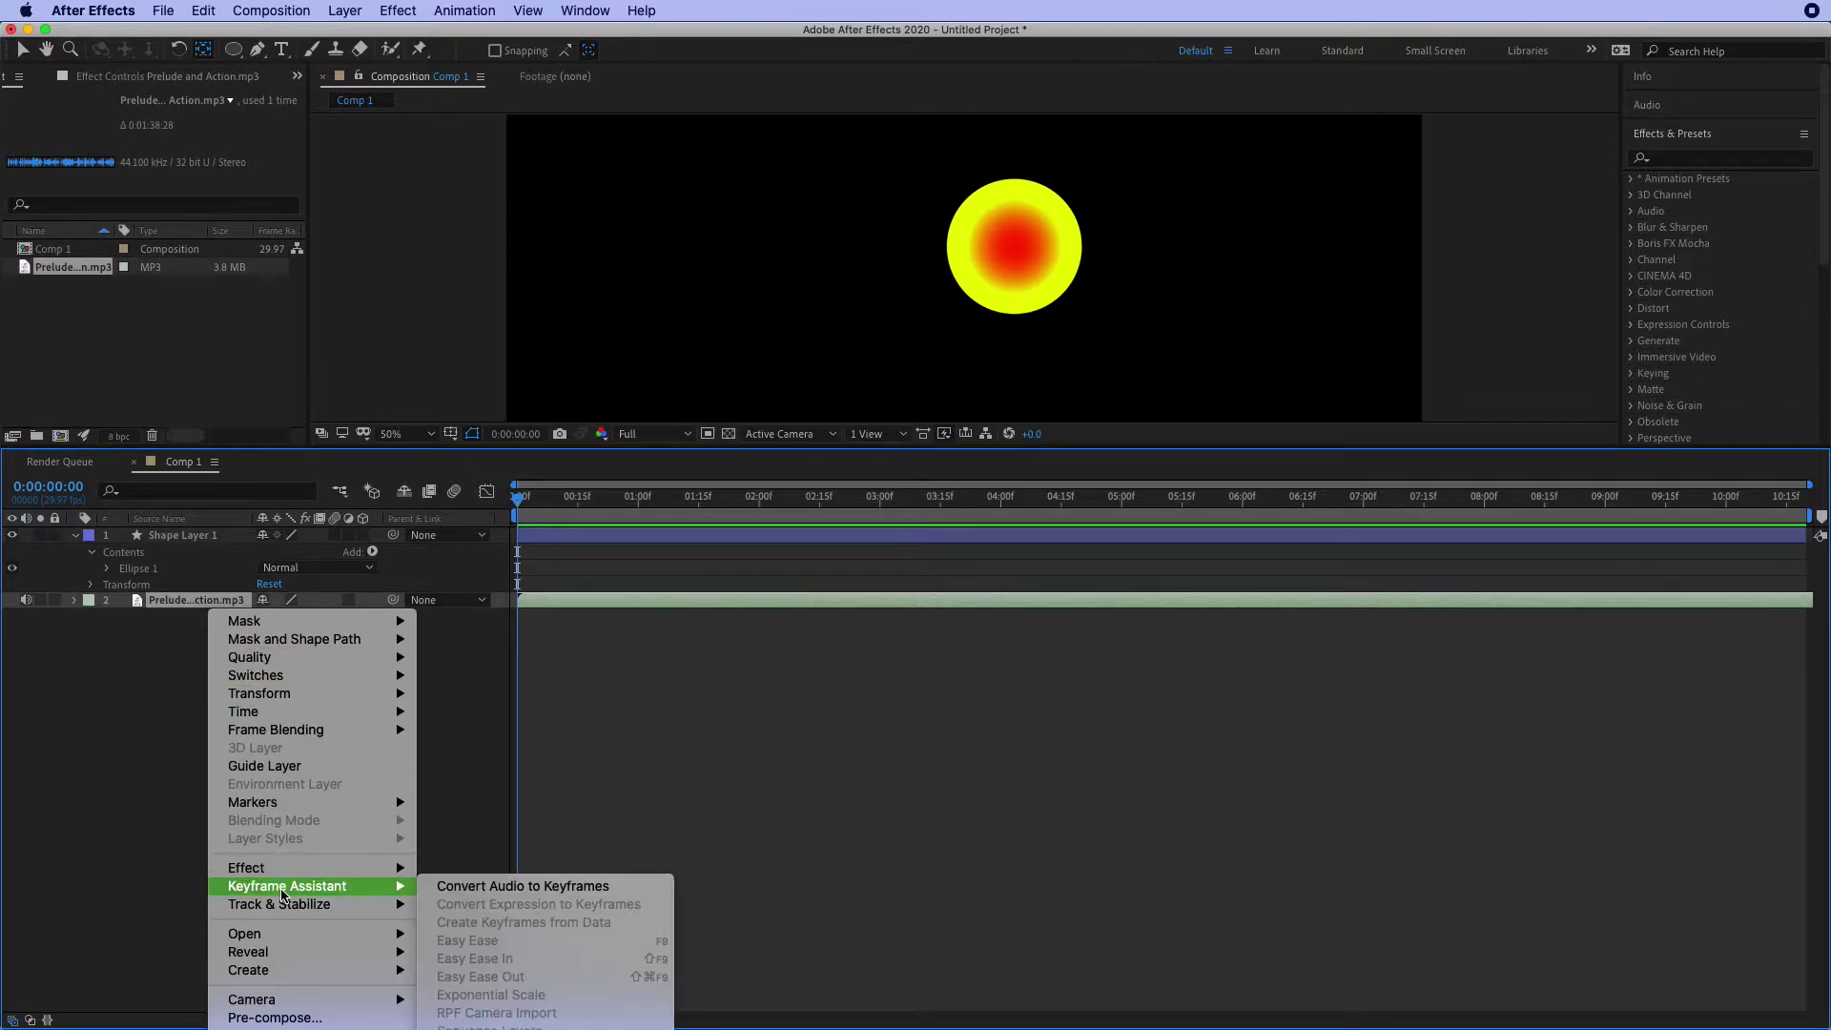
{"action": "left_click", "coordinate": [492, 888]}
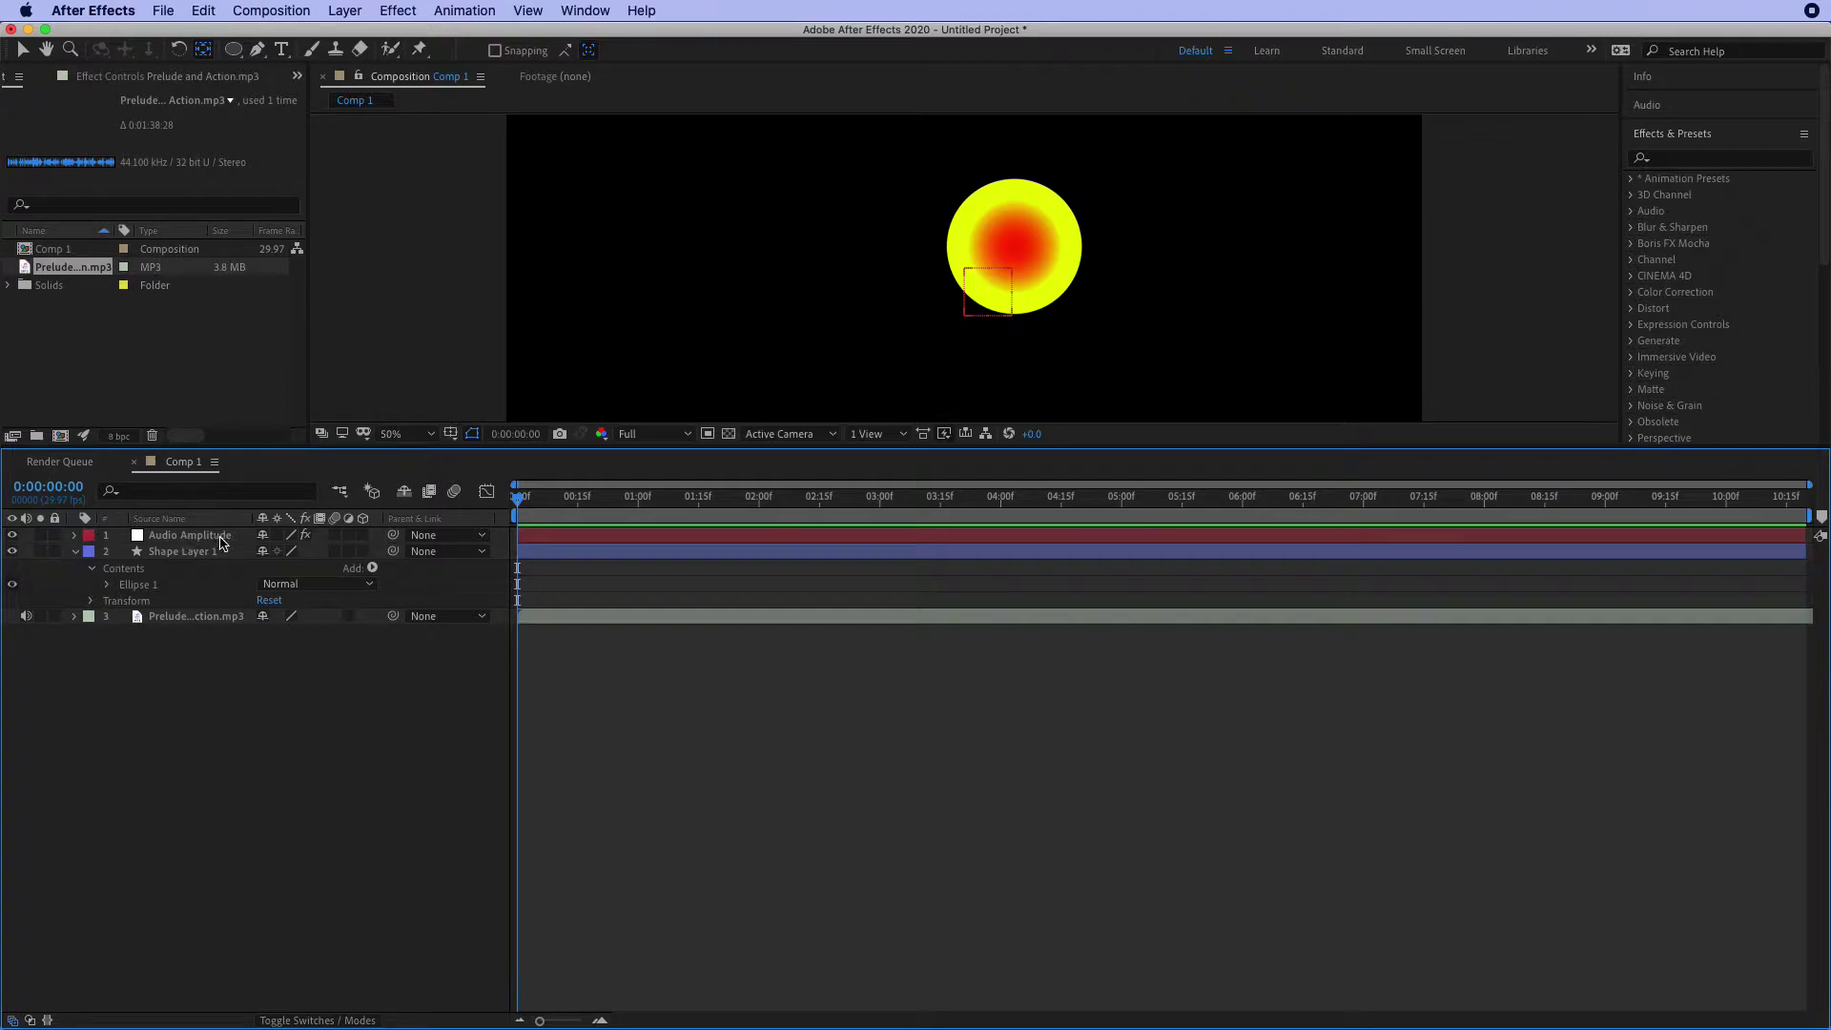
{"action": "left_click_drag", "start_coordinate": [215, 448], "coordinate": [225, 711]}
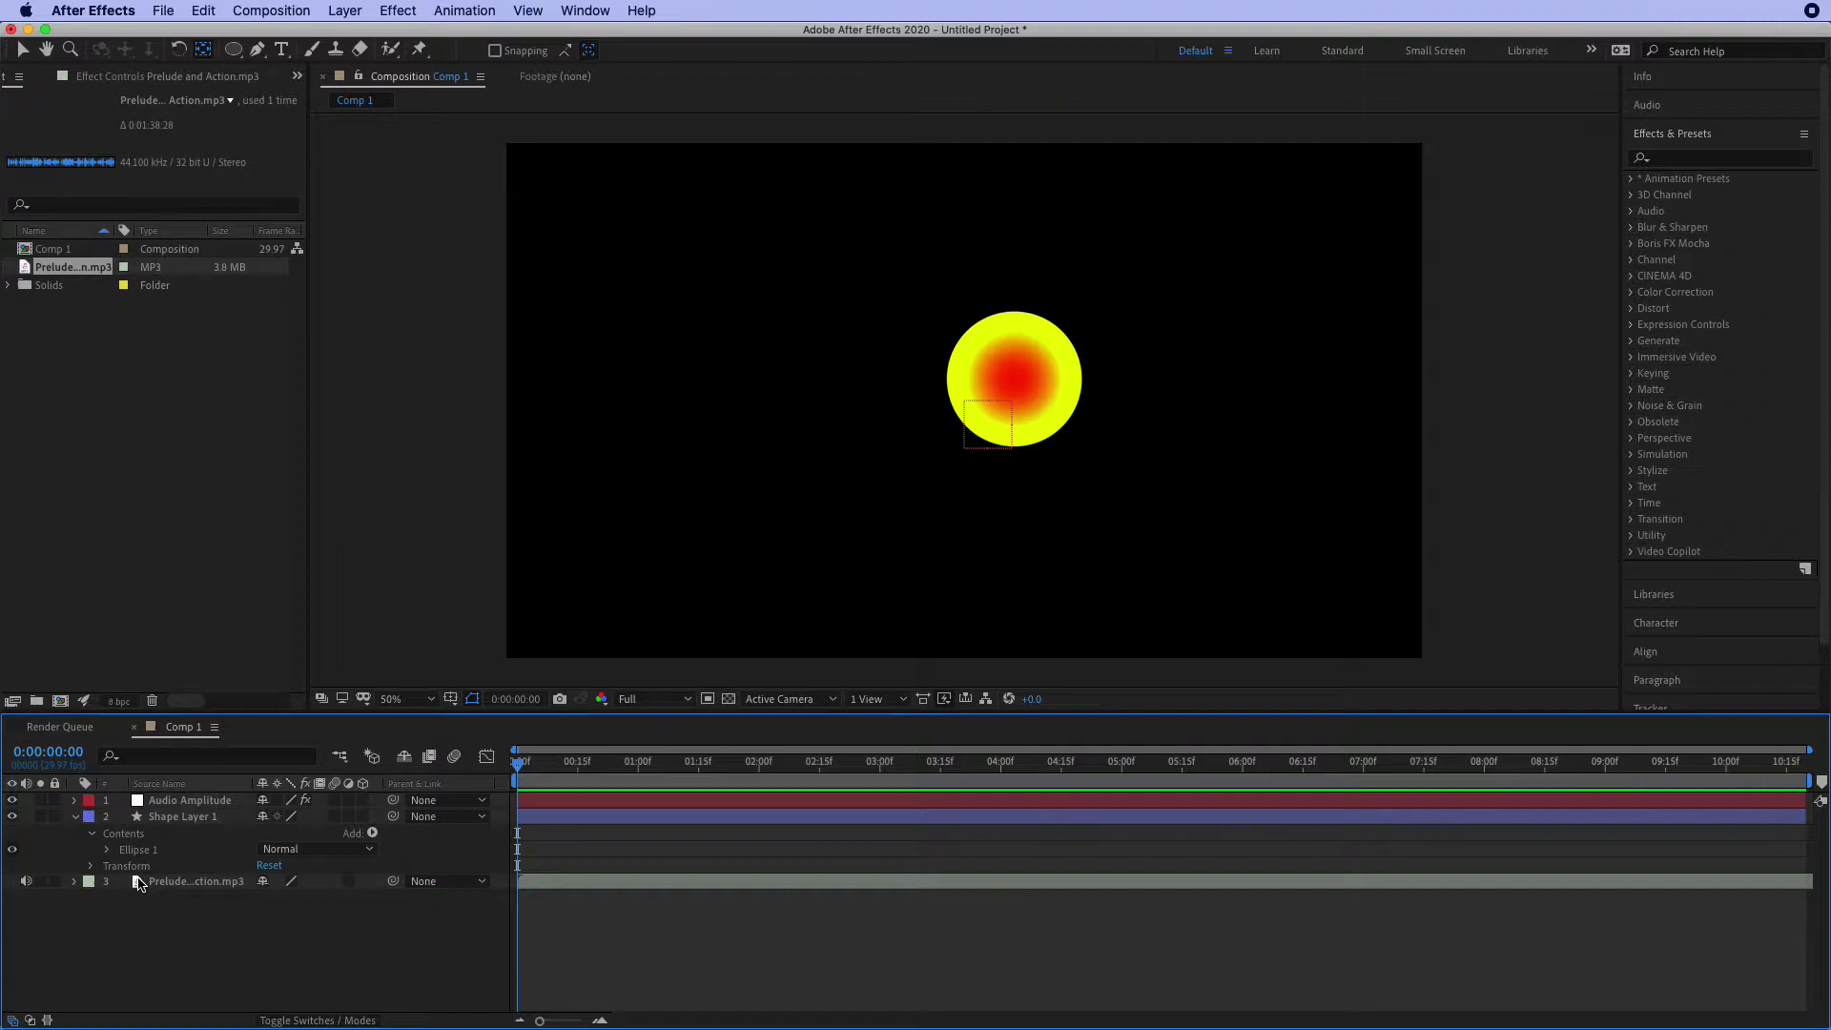
Step: Expand the Audio Amplitude layer's effects down to the Both Channels slider and its keyframes
{"action": "left_click", "coordinate": [190, 800]}
{"action": "left_click", "coordinate": [76, 801]}
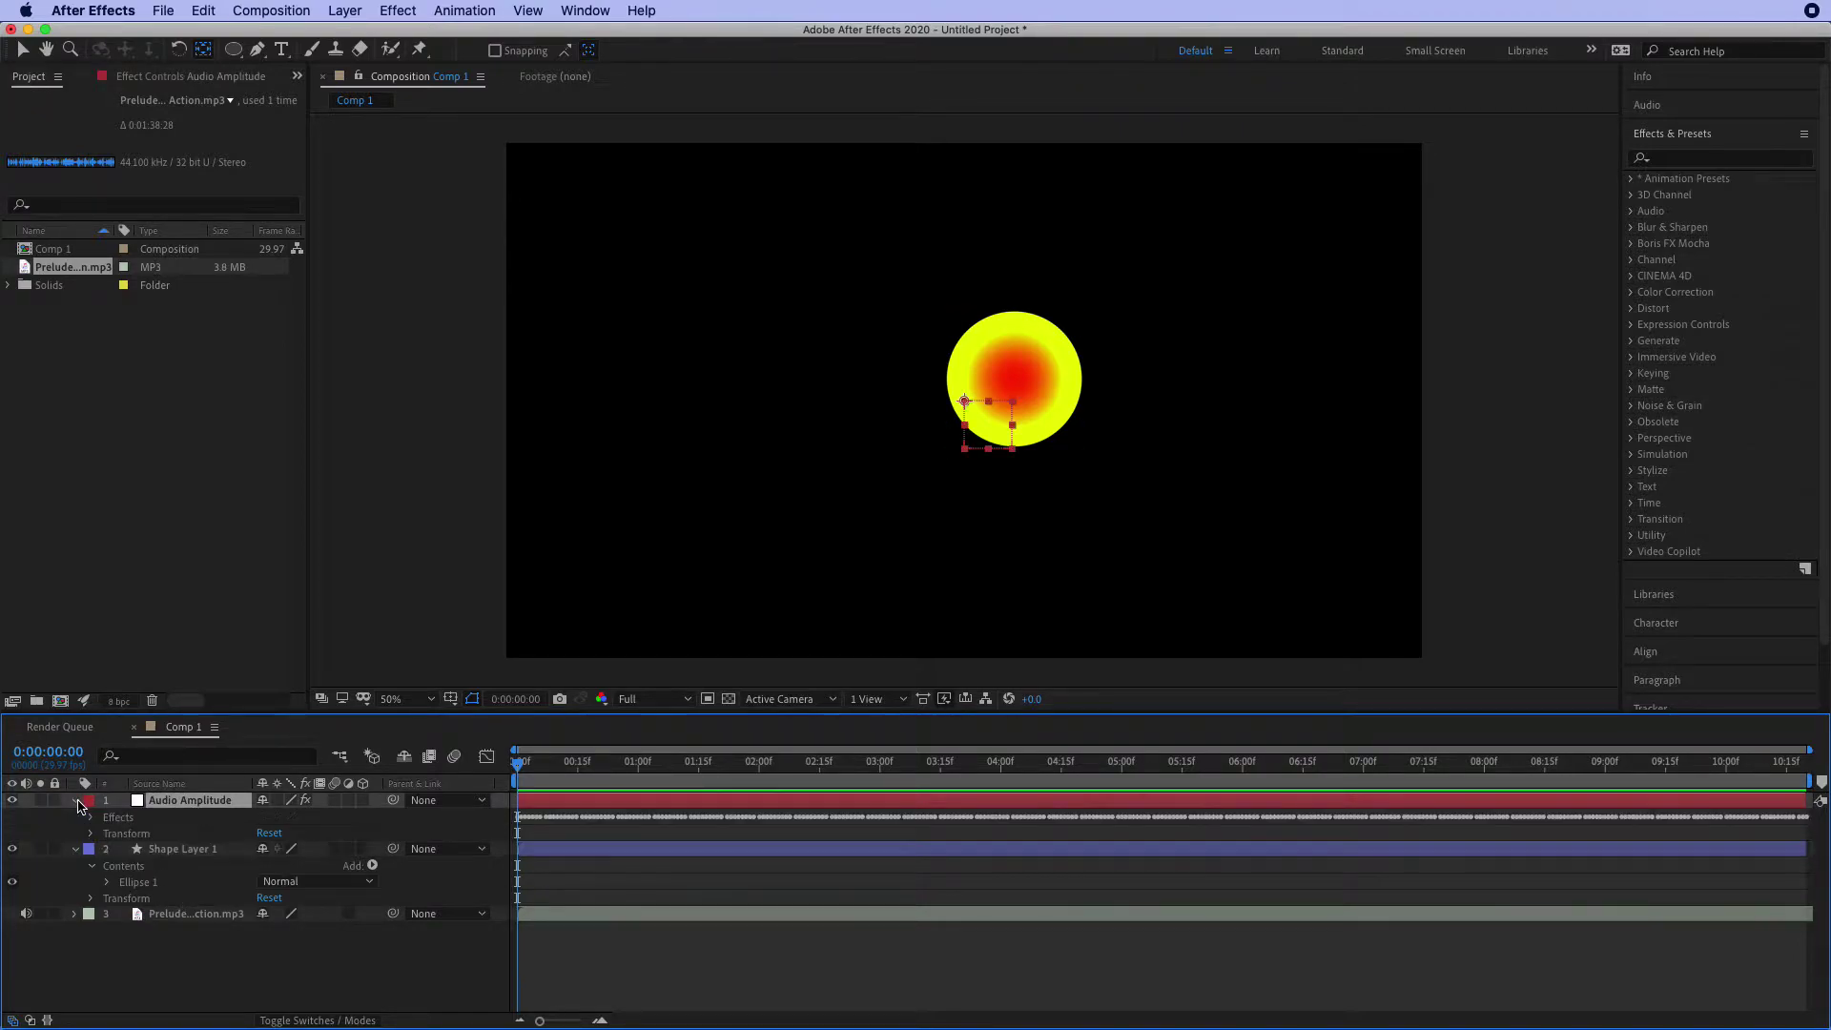
{"action": "left_click", "coordinate": [92, 818]}
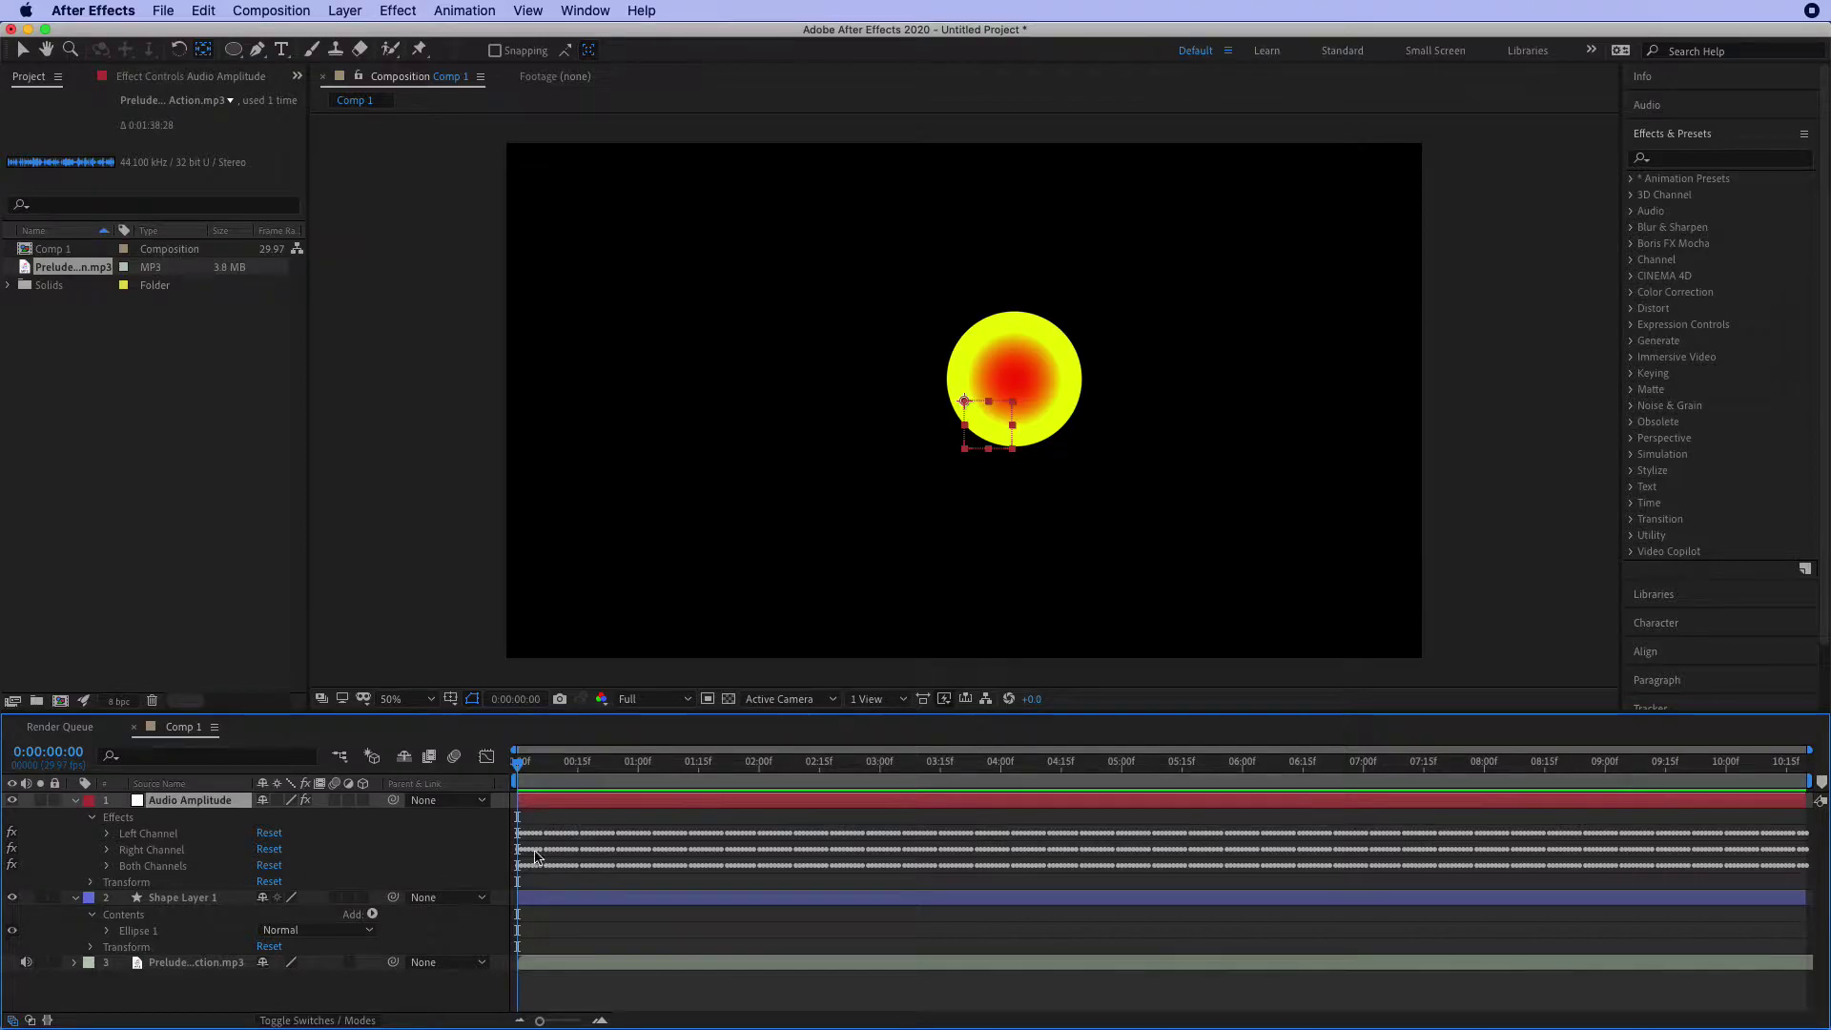
{"action": "left_click", "coordinate": [108, 866]}
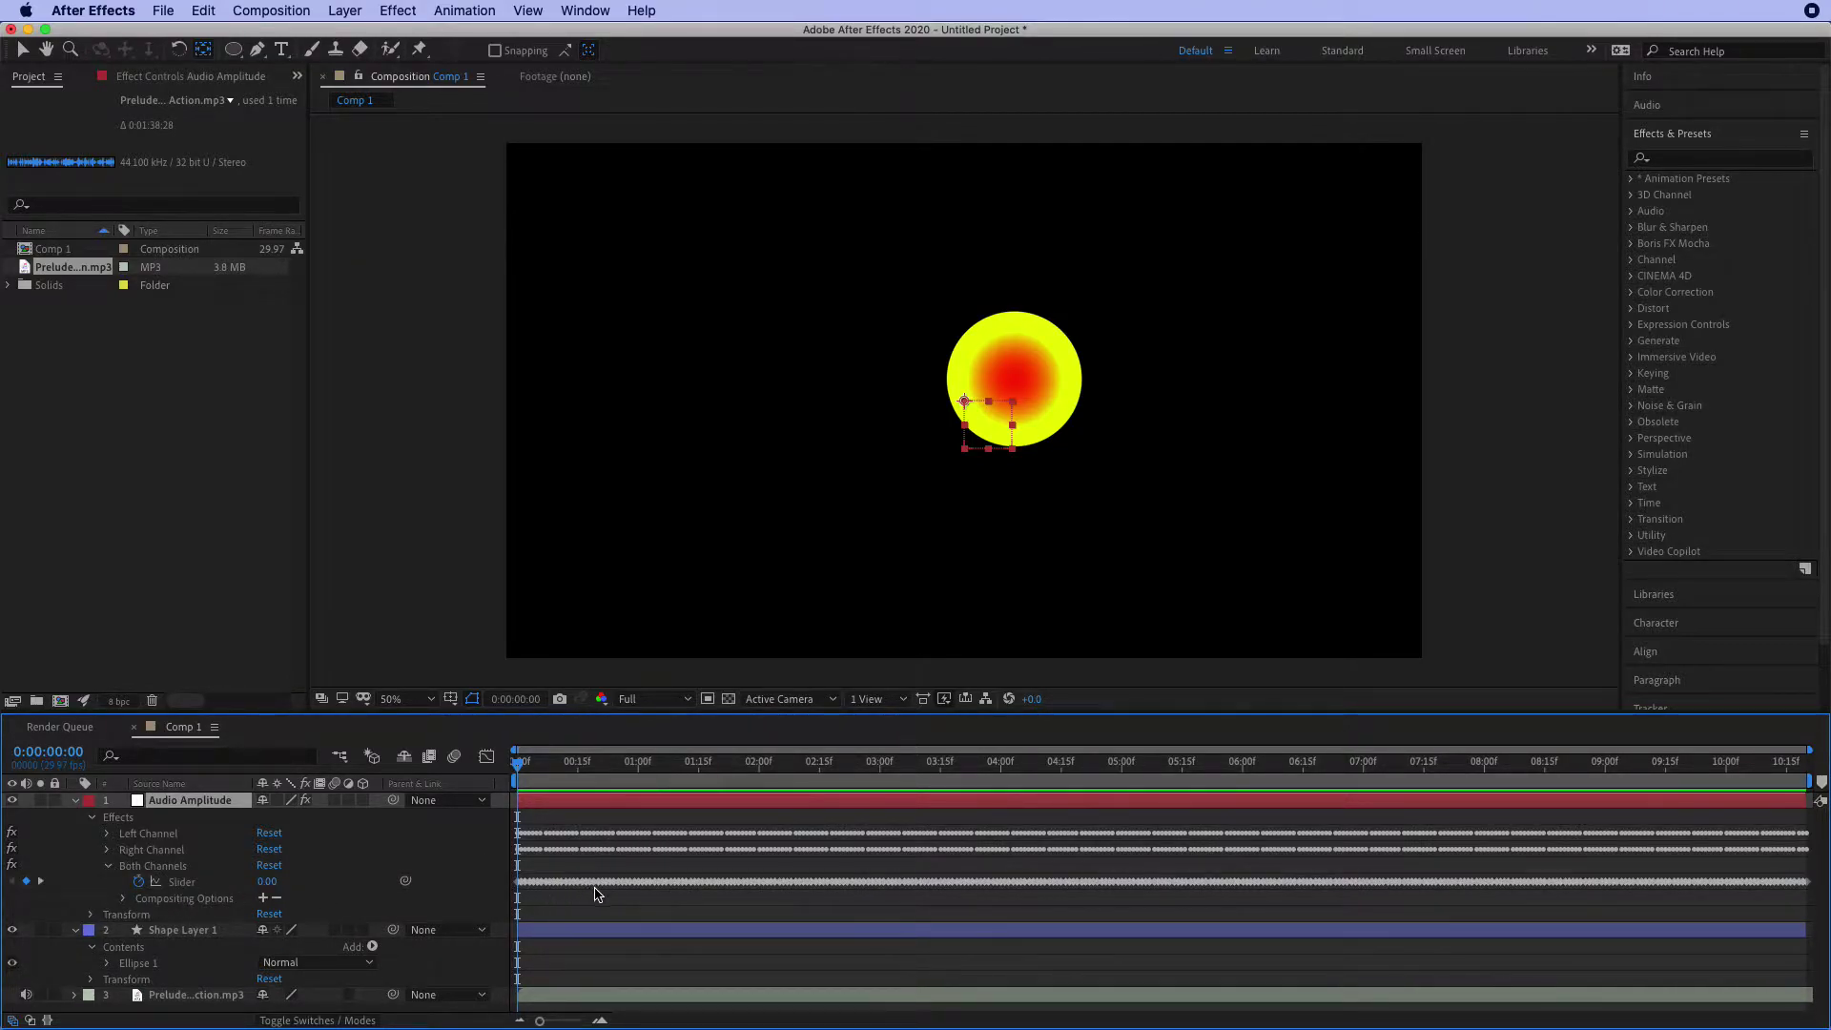
Step: Inspect the values of two Both Channels slider keyframes, one before 2:15 and one around 3:00, without changing them
{"action": "left_click", "coordinate": [918, 881]}
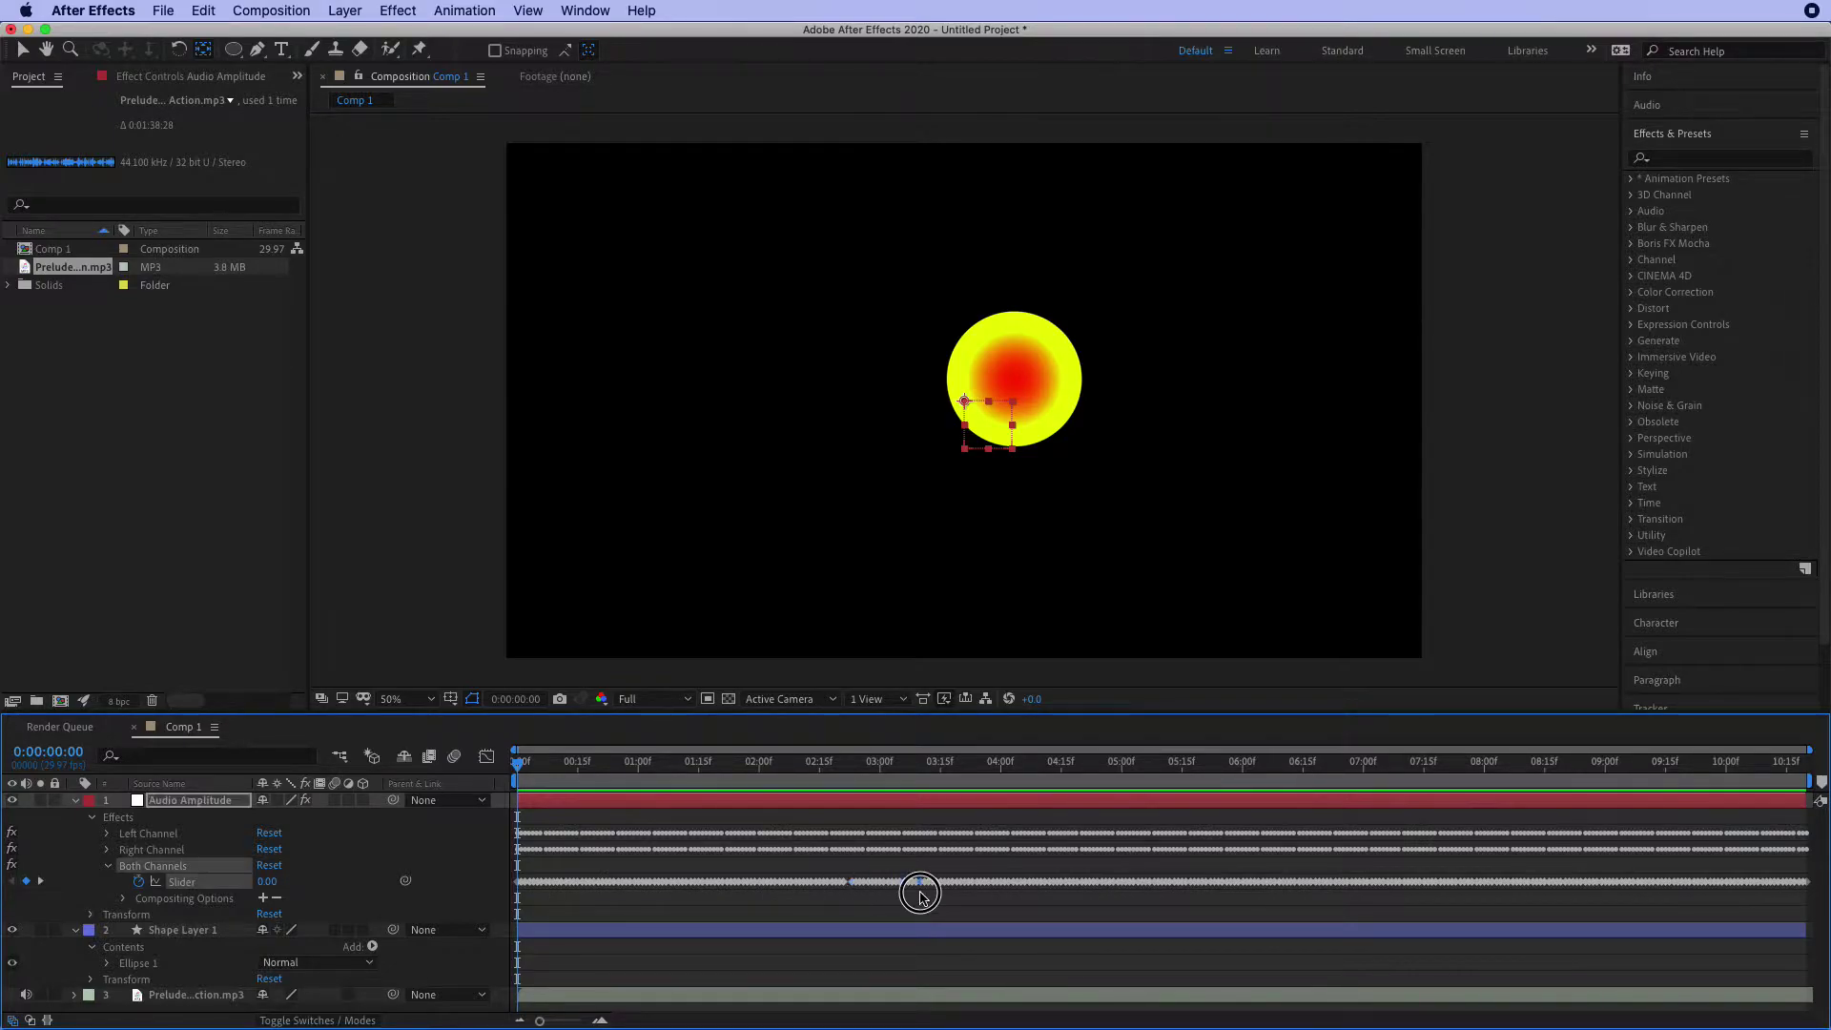
{"action": "left_click_drag", "start_coordinate": [801, 913], "coordinate": [923, 864]}
{"action": "left_click", "coordinate": [835, 917]}
{"action": "double_click", "coordinate": [813, 881]}
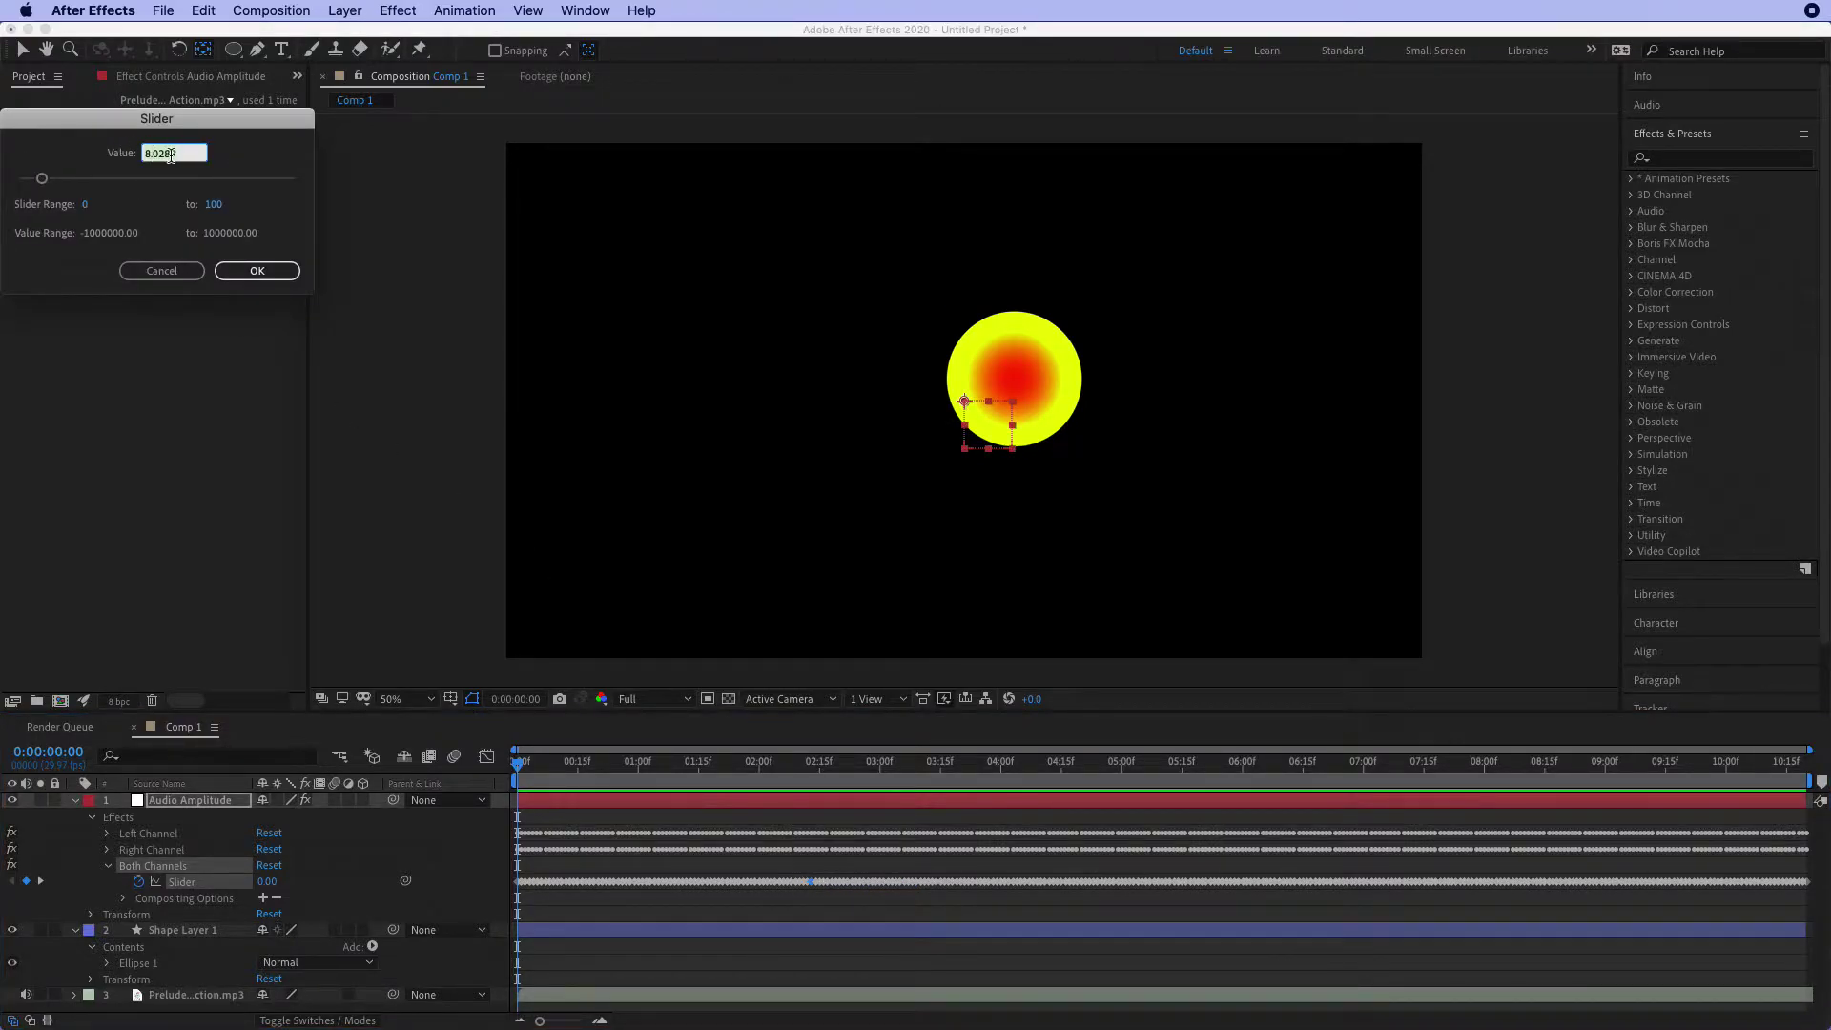
{"action": "left_click", "coordinate": [164, 270]}
{"action": "double_click", "coordinate": [884, 881]}
{"action": "left_click", "coordinate": [181, 274]}
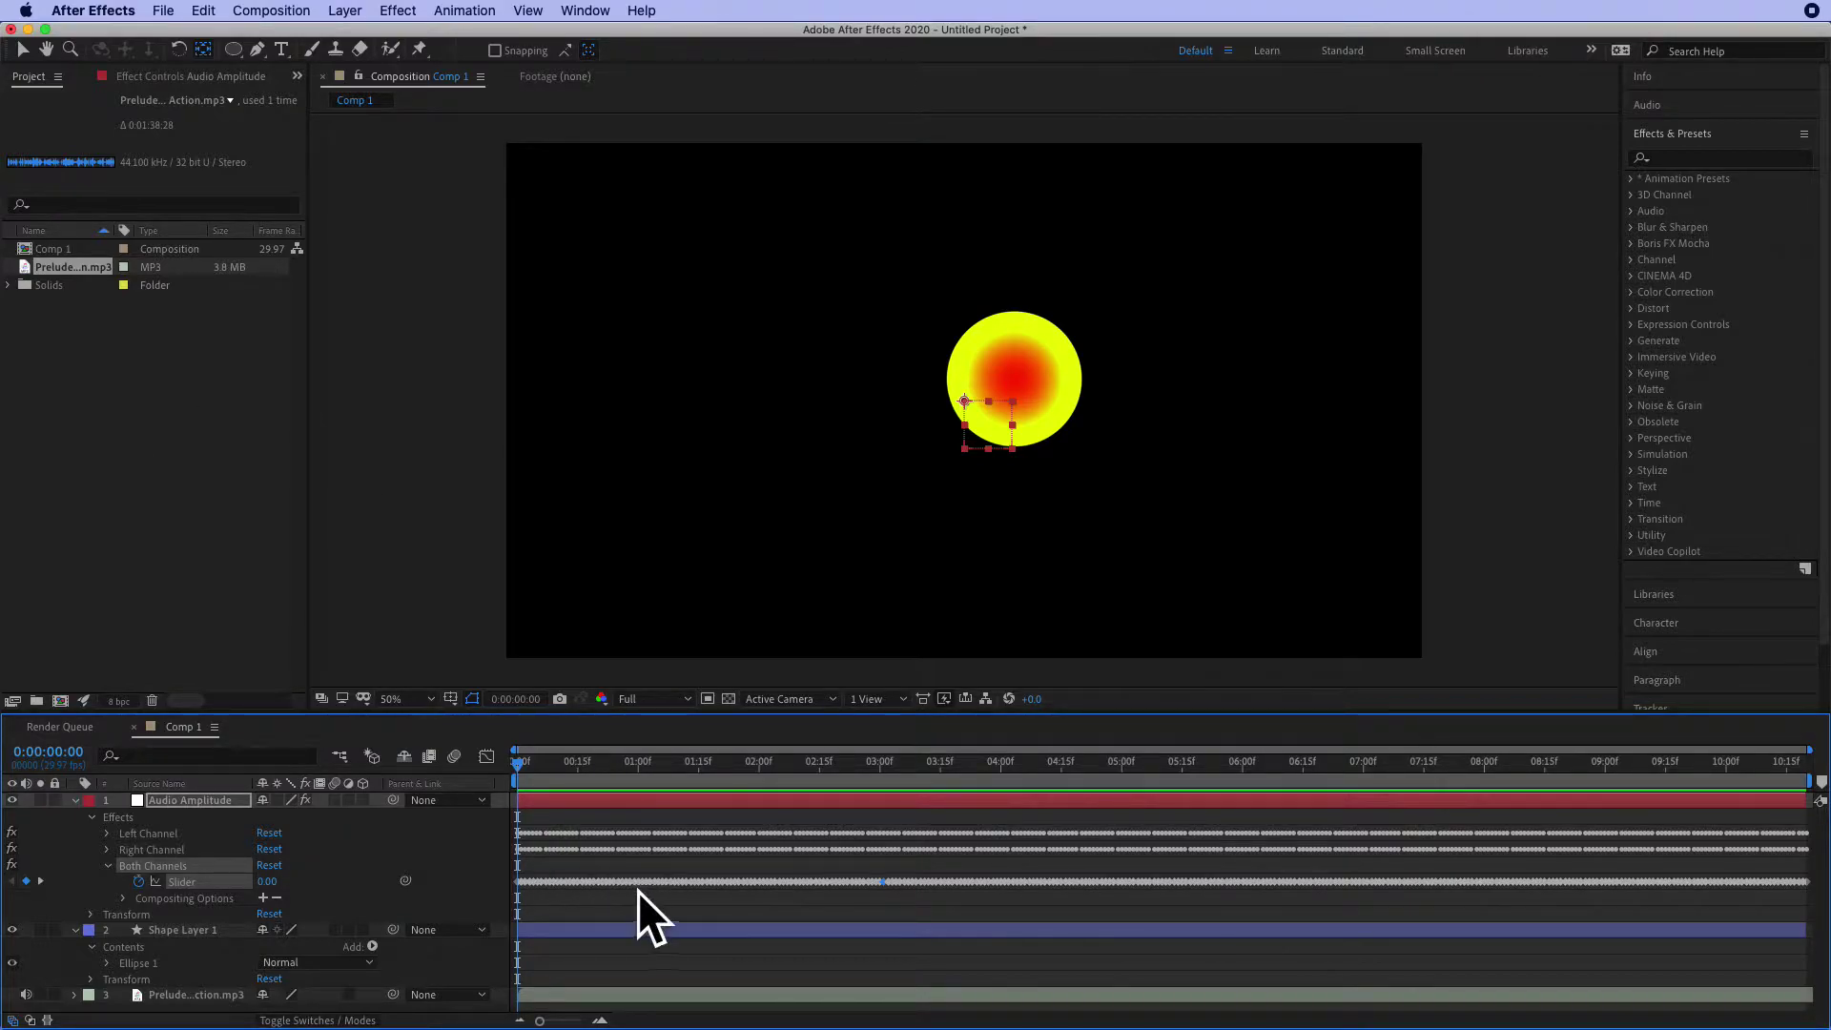
Step: Delete the Right Channel and Left Channel effects from the Audio Amplitude layer
{"action": "left_click", "coordinate": [164, 849]}
{"action": "right_click", "coordinate": [164, 845]}
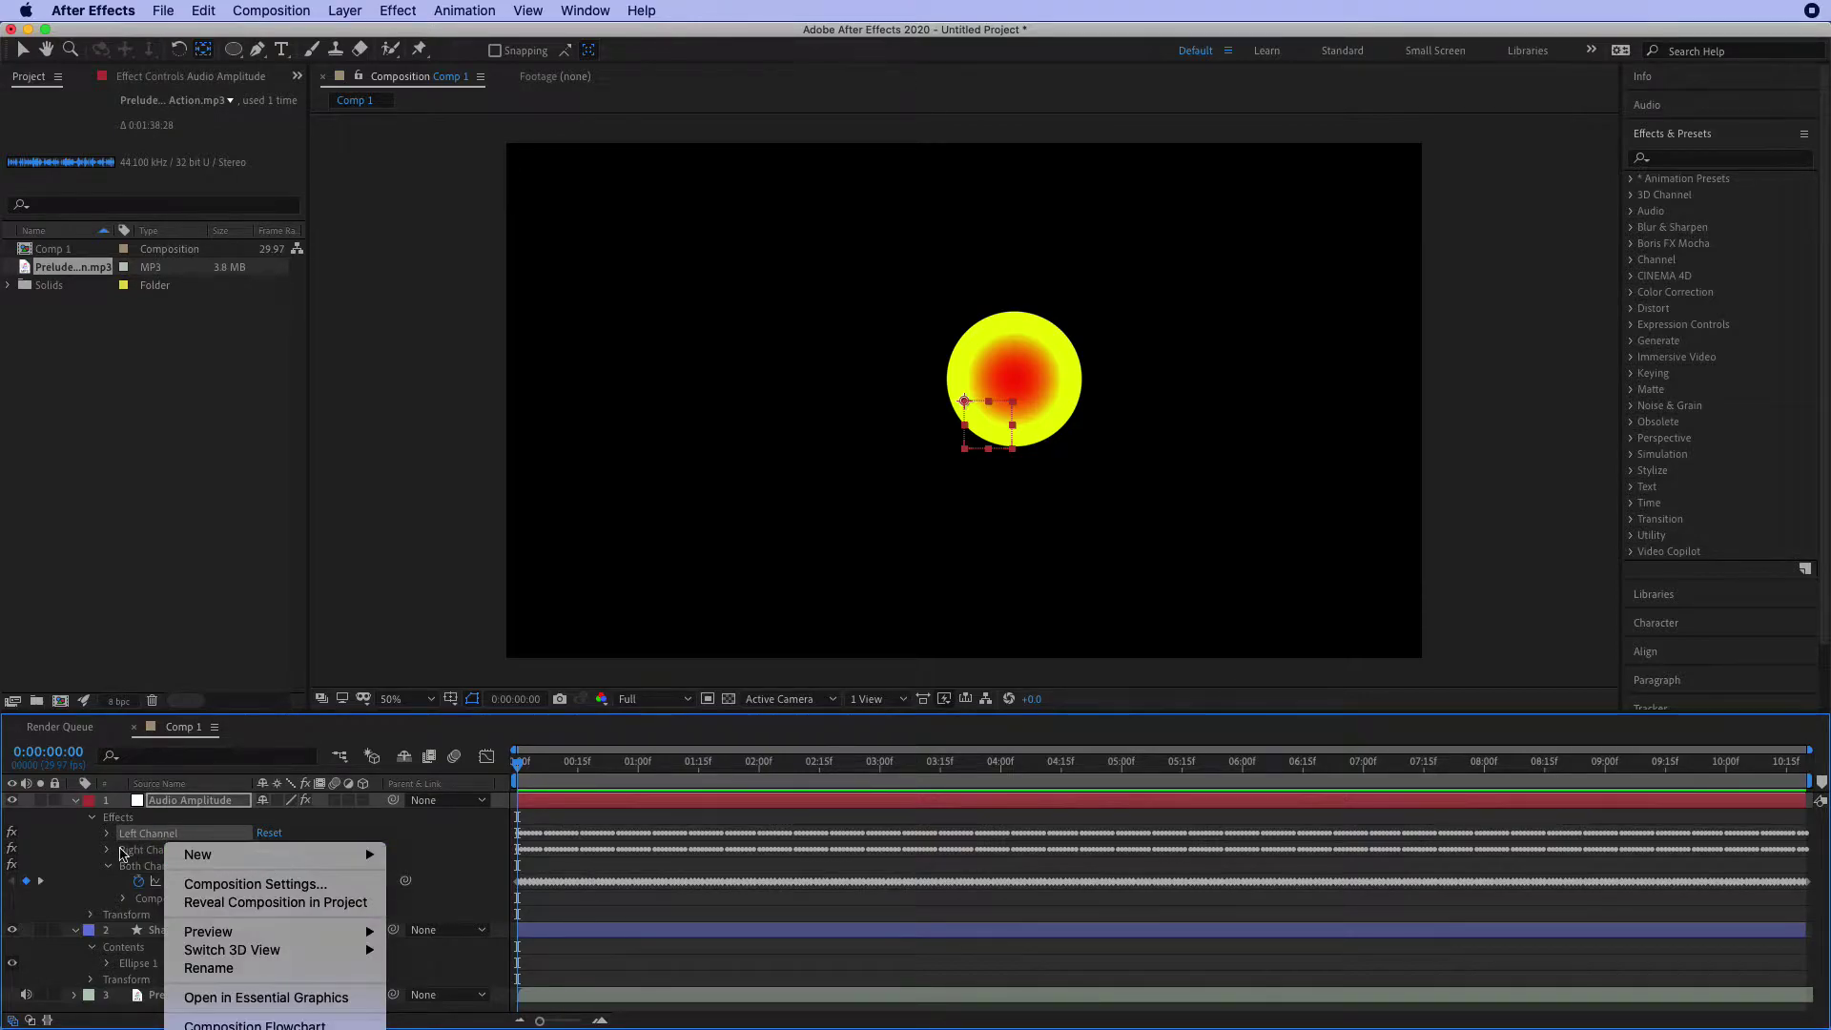
{"action": "left_click", "coordinate": [136, 856]}
{"action": "left_click", "coordinate": [141, 850]}
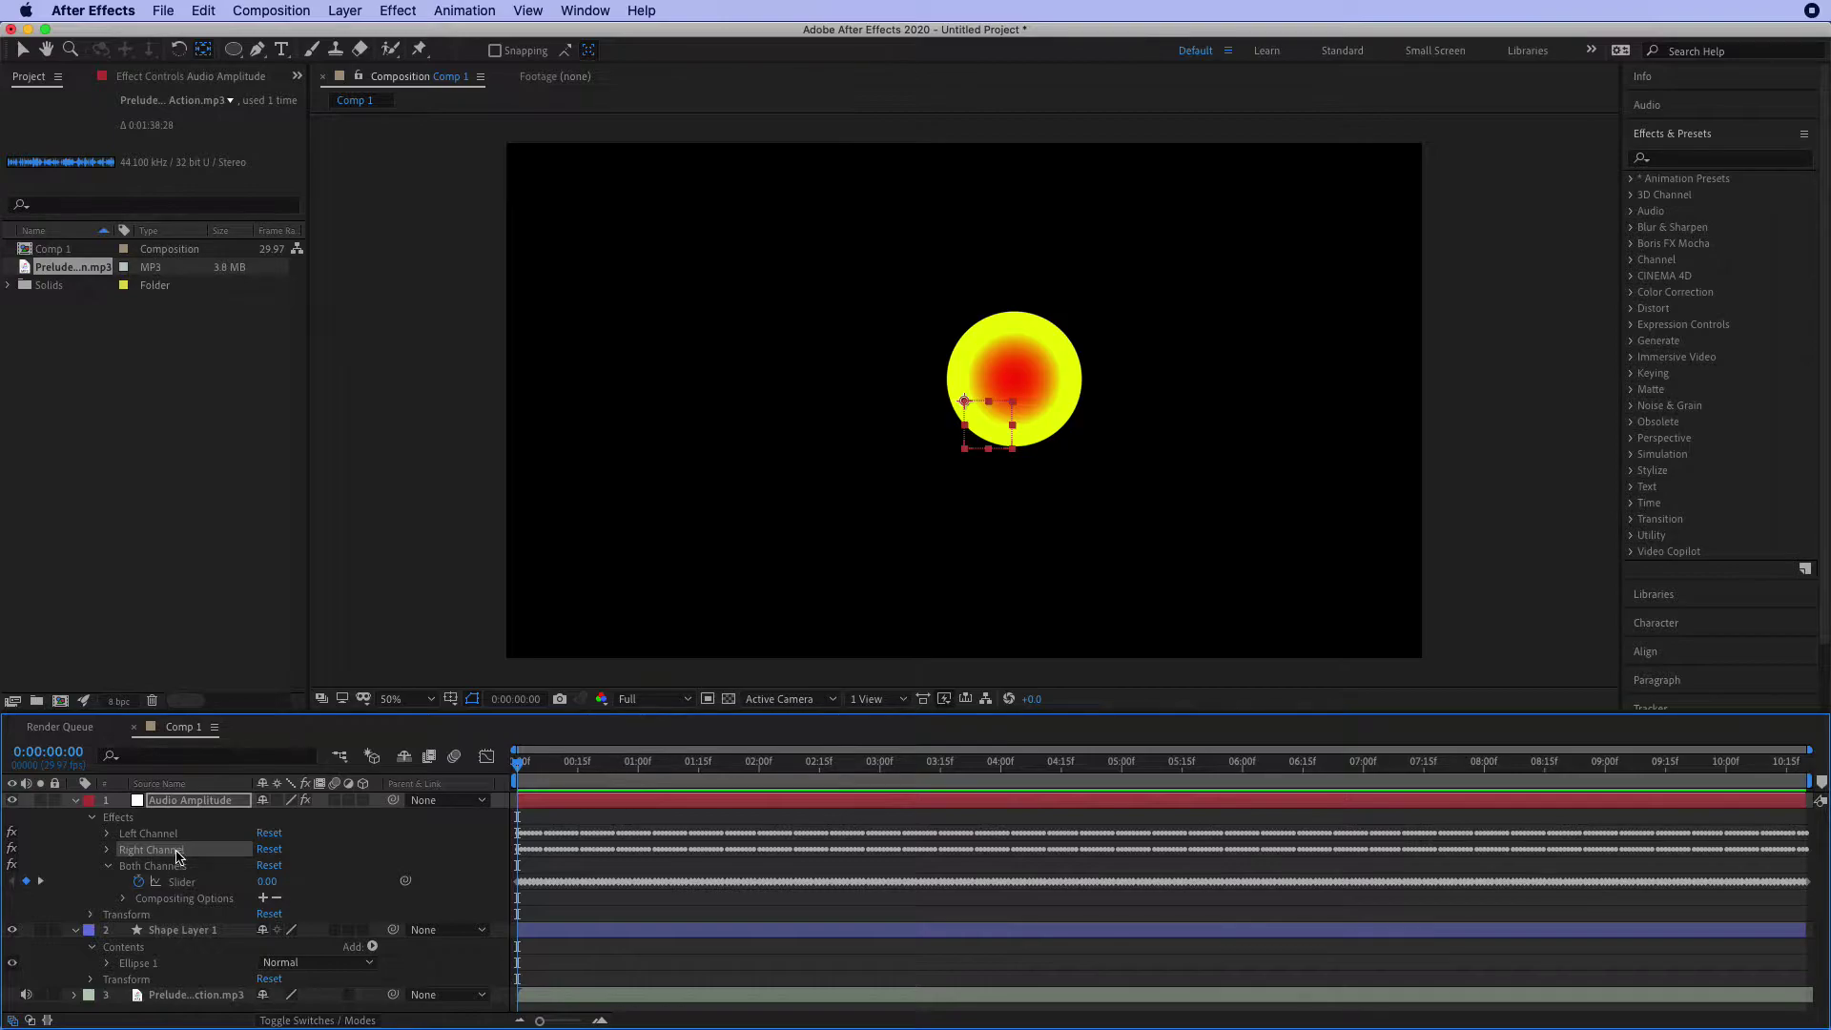
{"action": "key", "text": "Delete"}
{"action": "left_click", "coordinate": [159, 835]}
{"action": "key", "text": "Delete"}
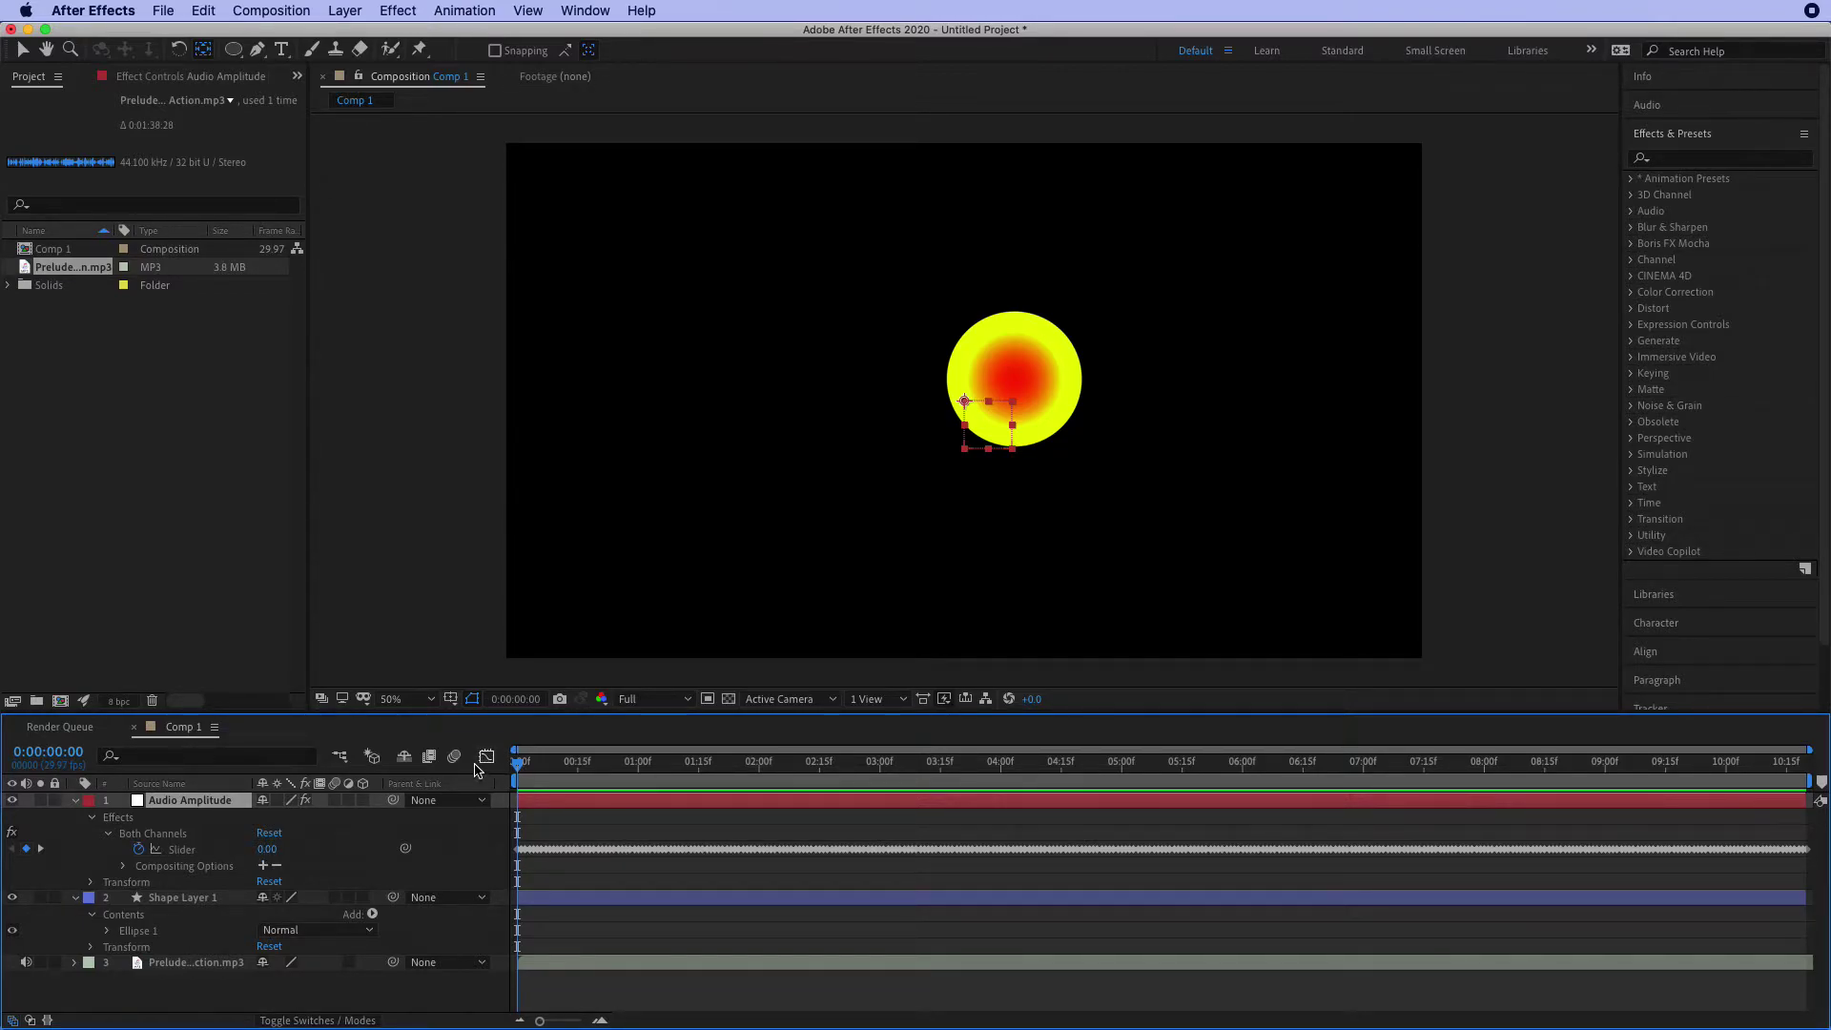
Step: Examine the peaks and dips of the Both Channels slider in the Graph Editor, then return to the layer bars
{"action": "left_click", "coordinate": [210, 851]}
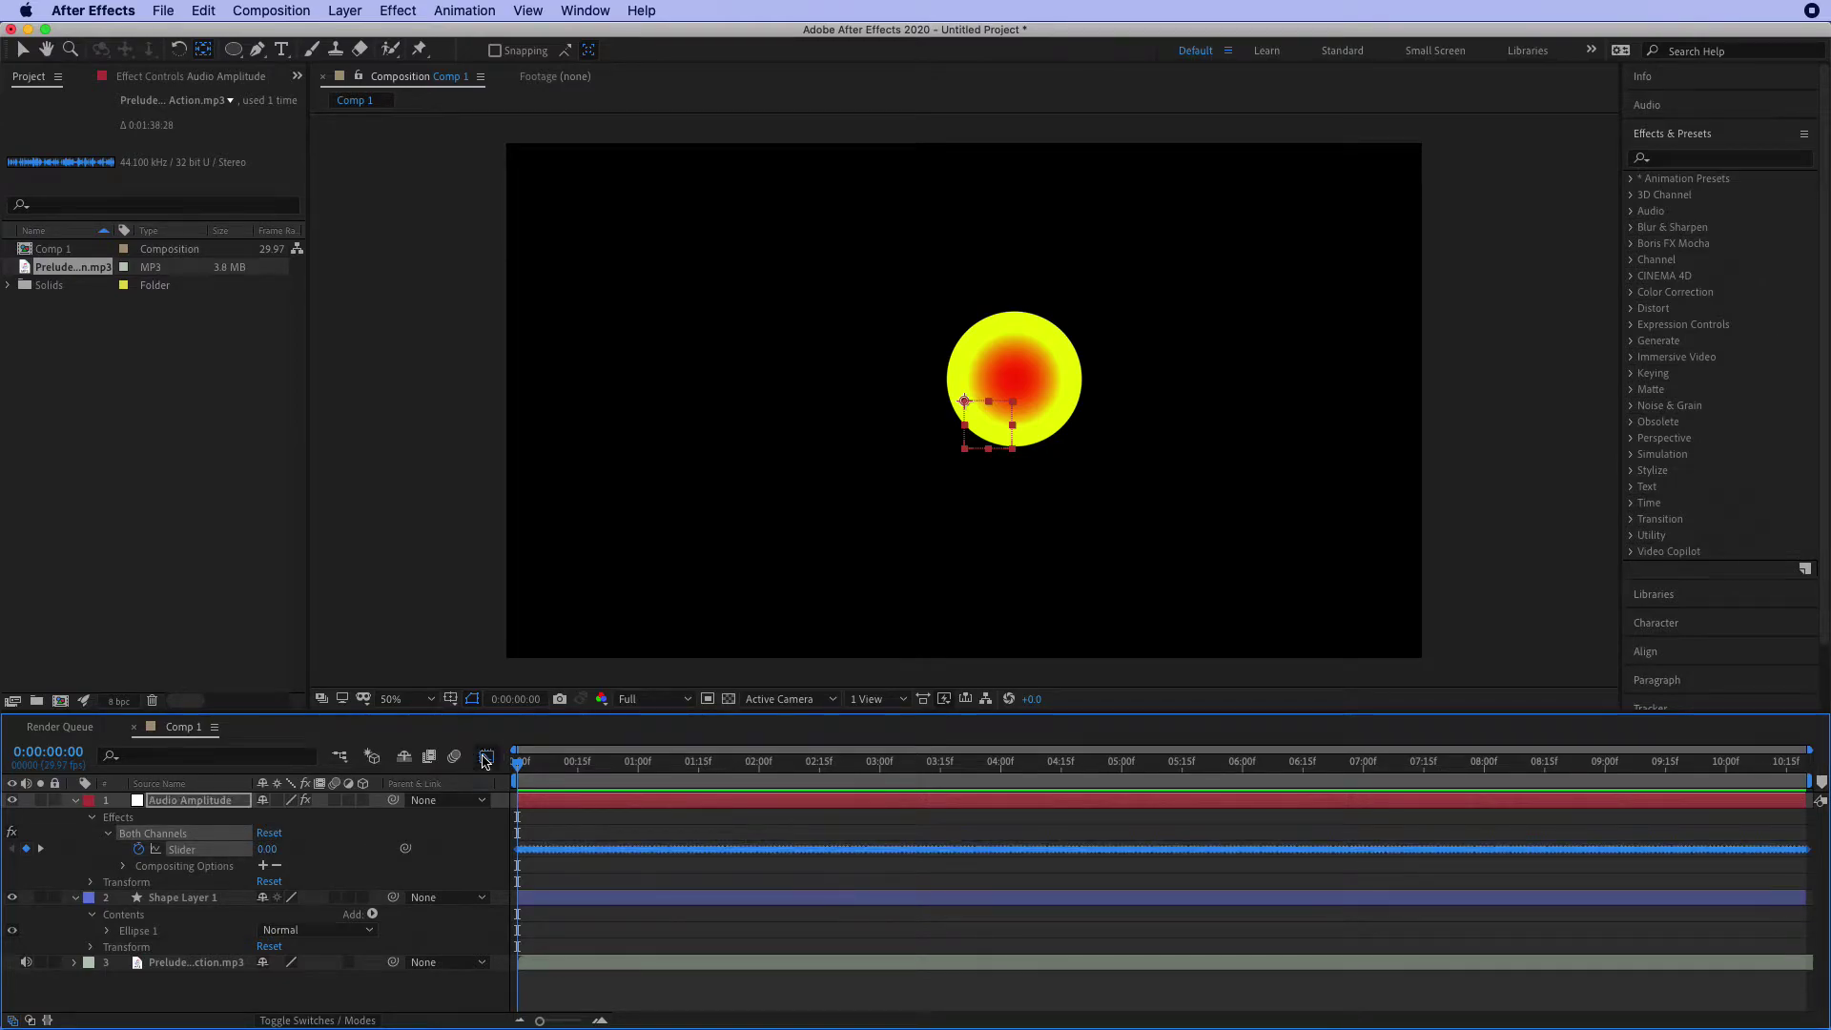
{"action": "left_click", "coordinate": [486, 758]}
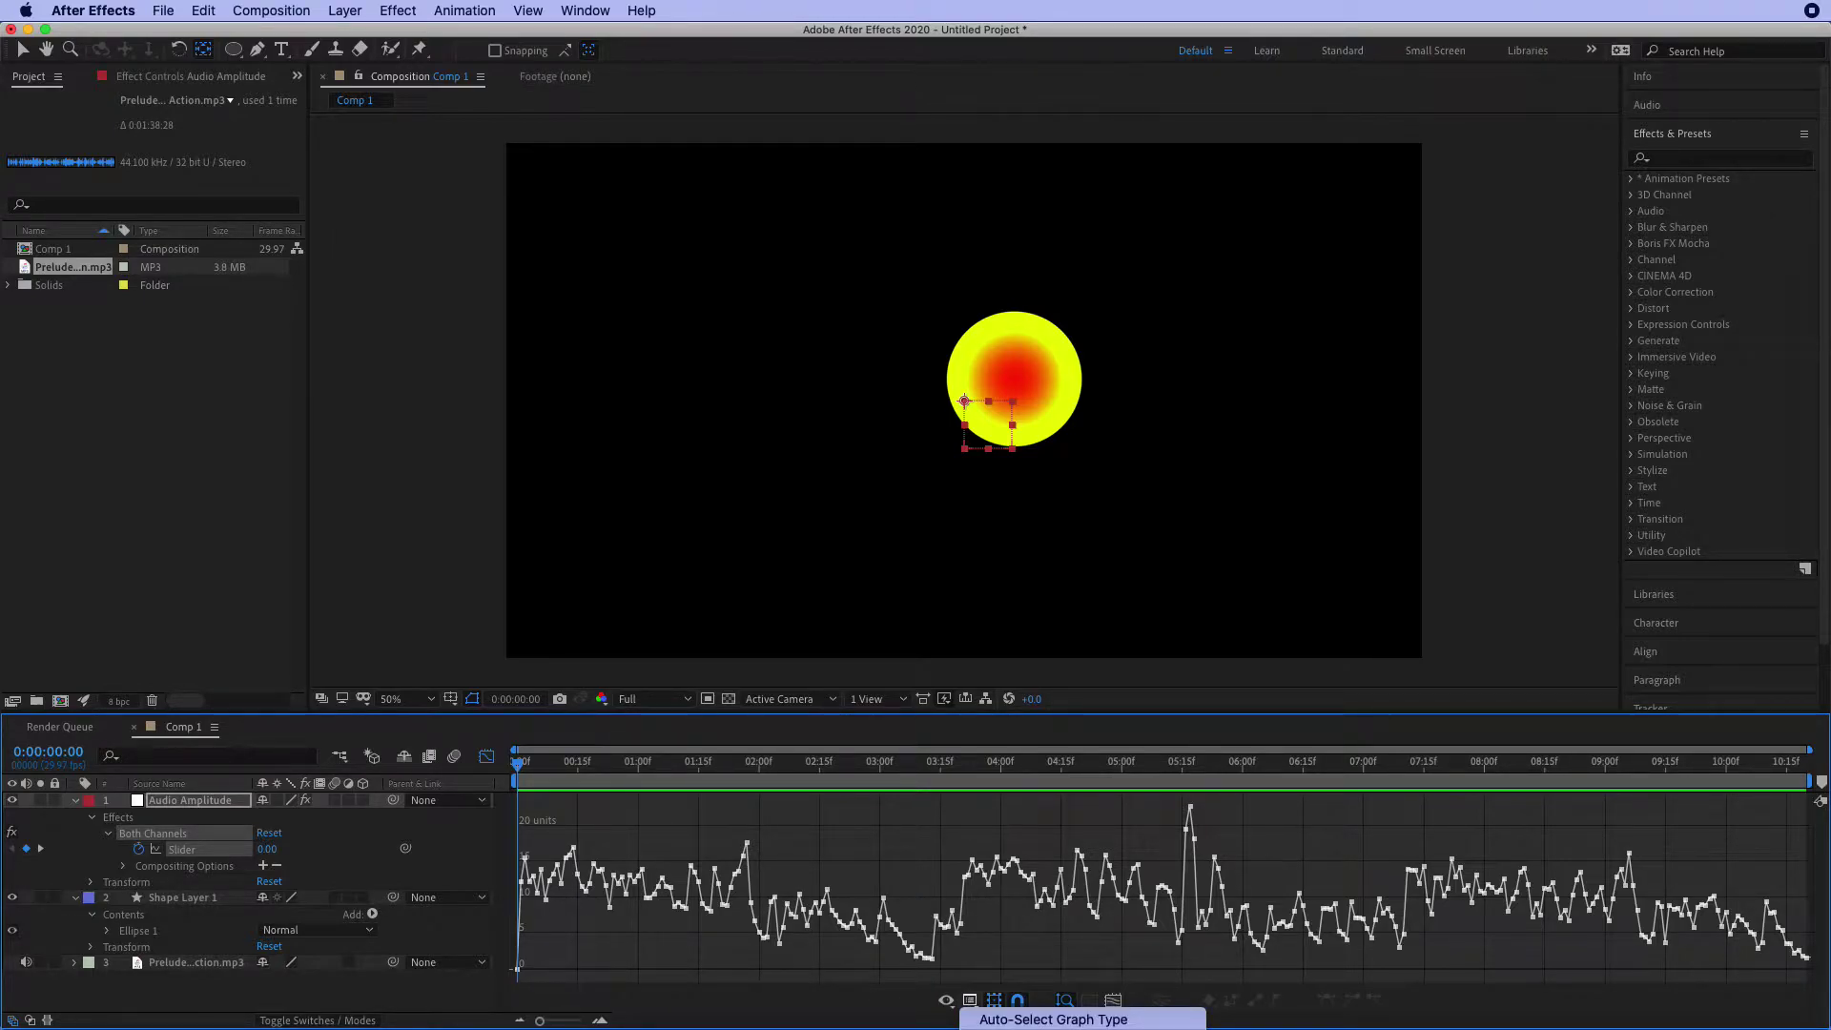
{"action": "mouse_move", "coordinate": [750, 848]}
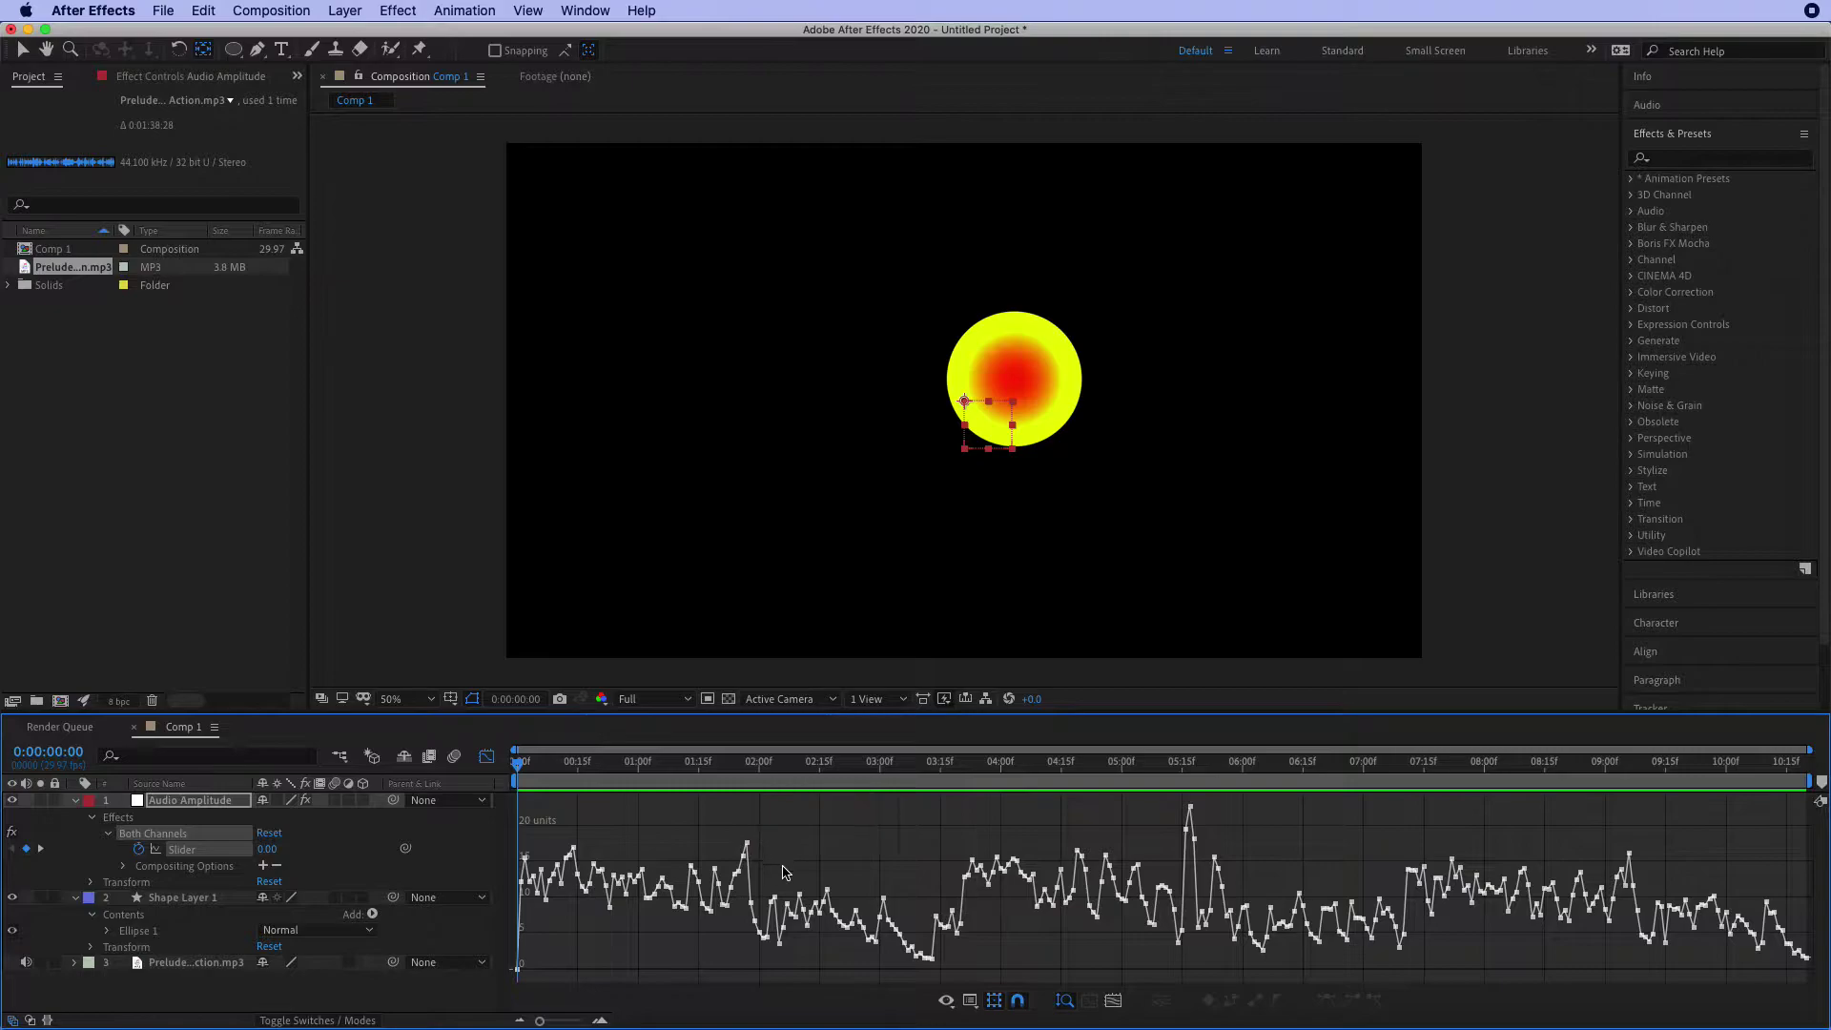
{"action": "mouse_move", "coordinate": [776, 900]}
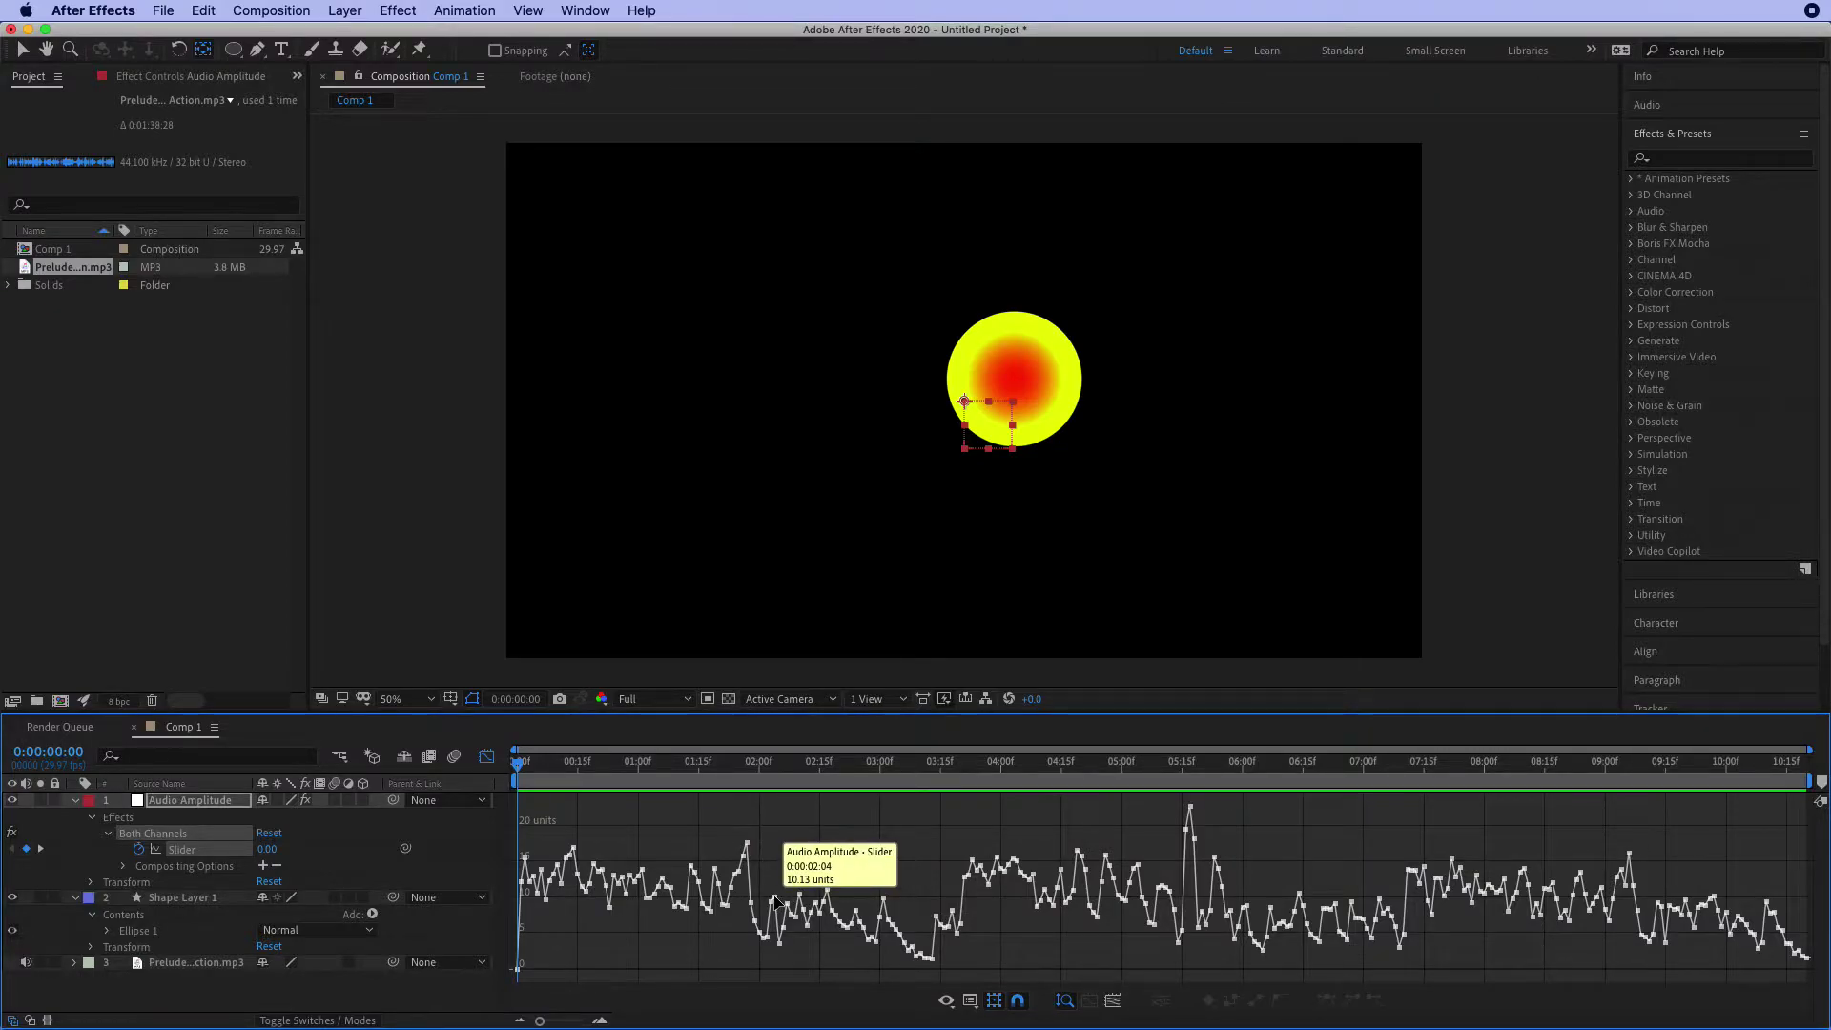
{"action": "mouse_move", "coordinate": [933, 963]}
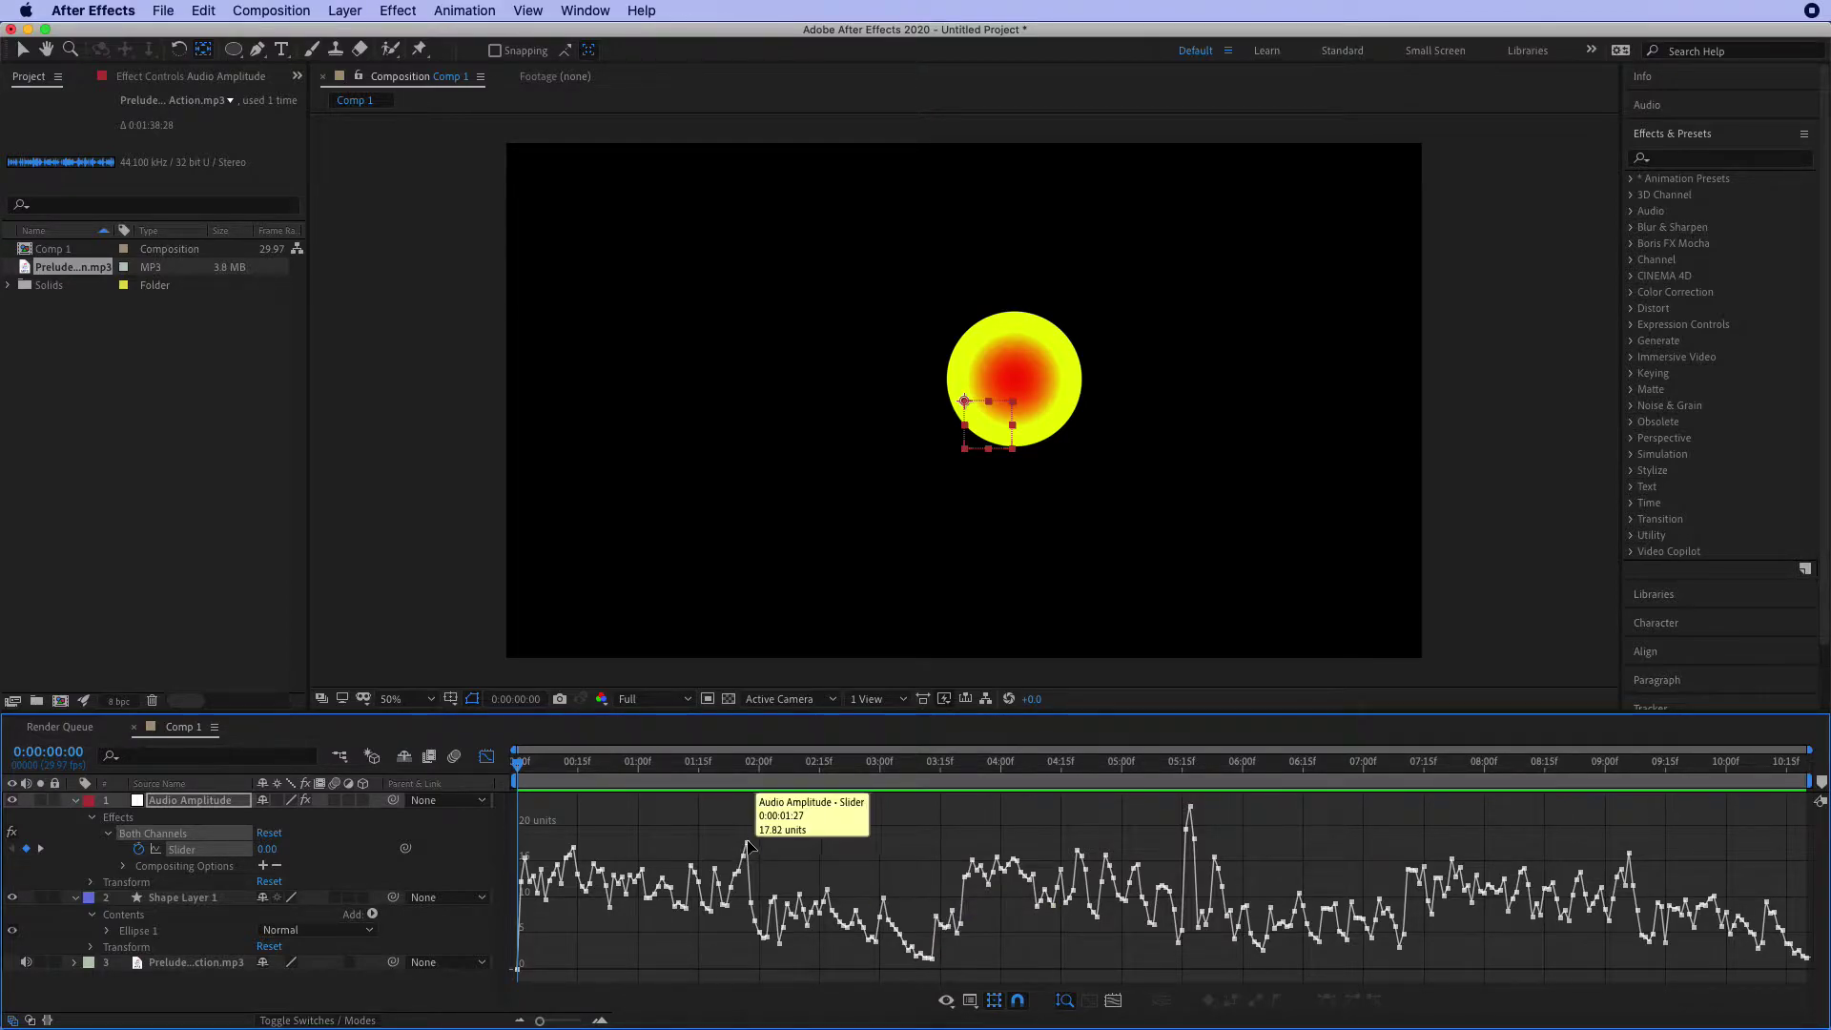
{"action": "mouse_move", "coordinate": [1189, 810]}
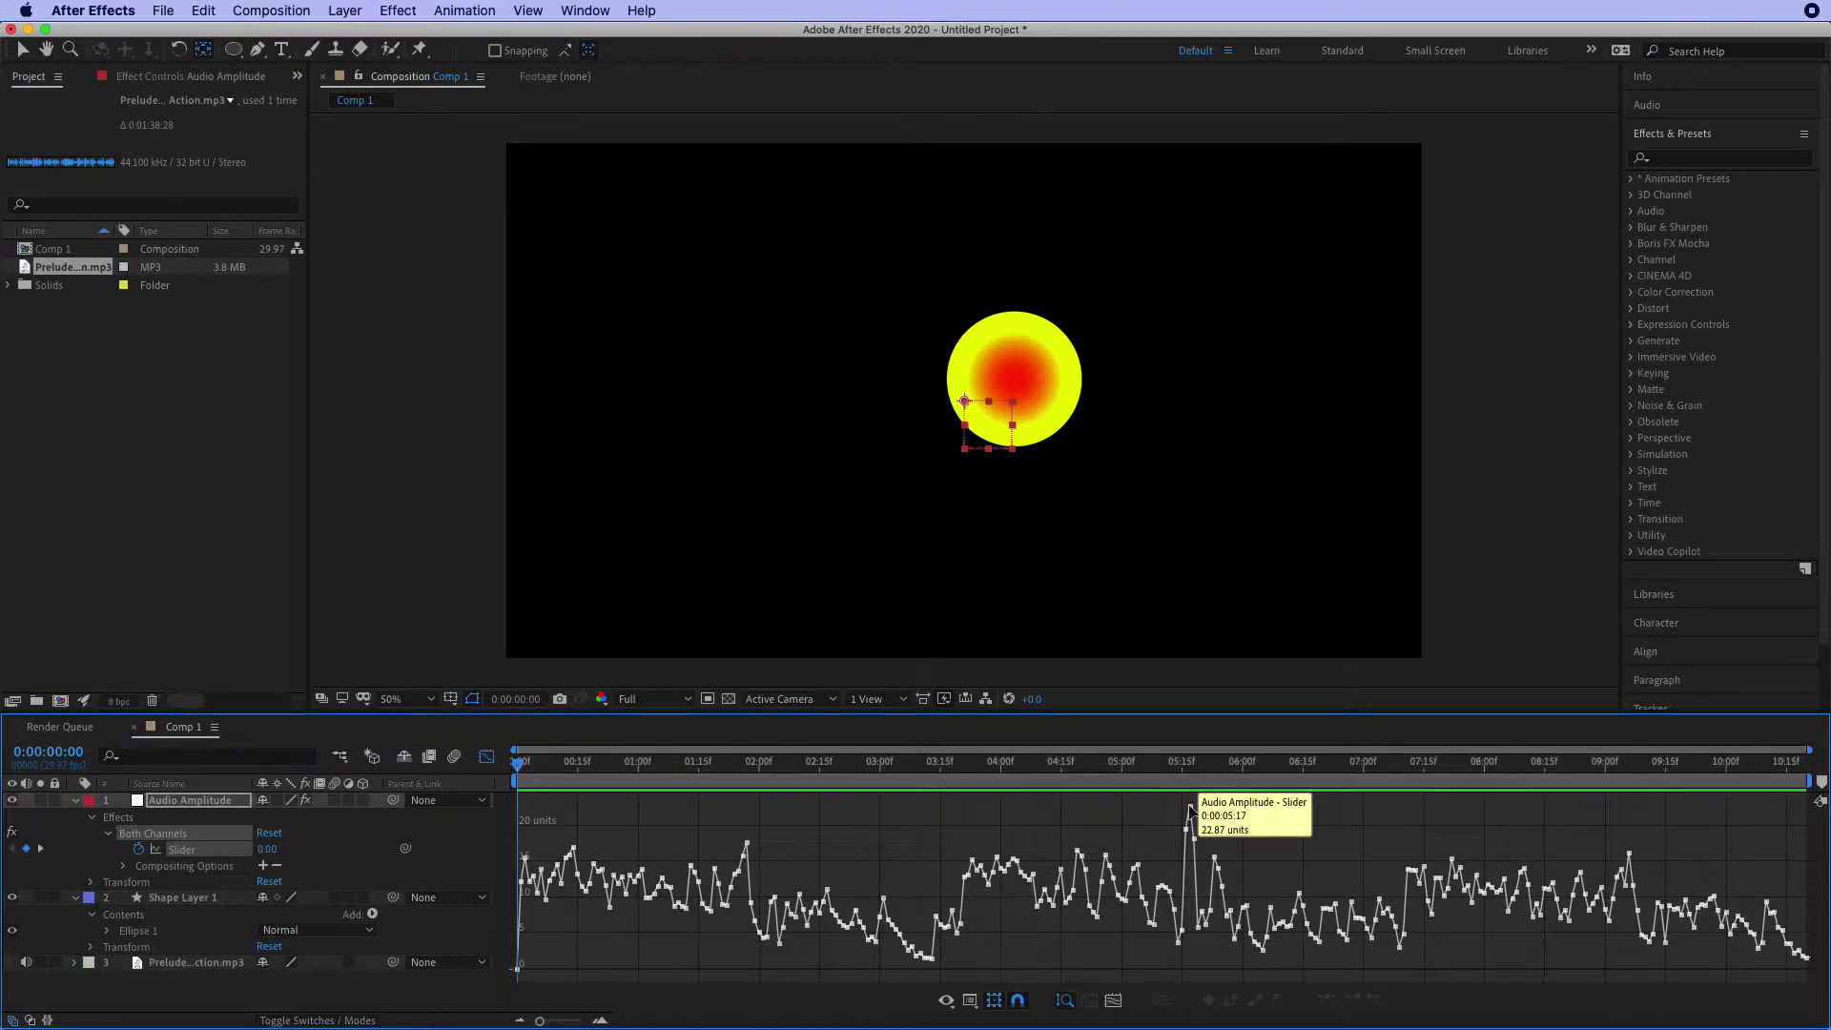
{"action": "left_click_drag", "start_coordinate": [534, 774], "coordinate": [212, 753]}
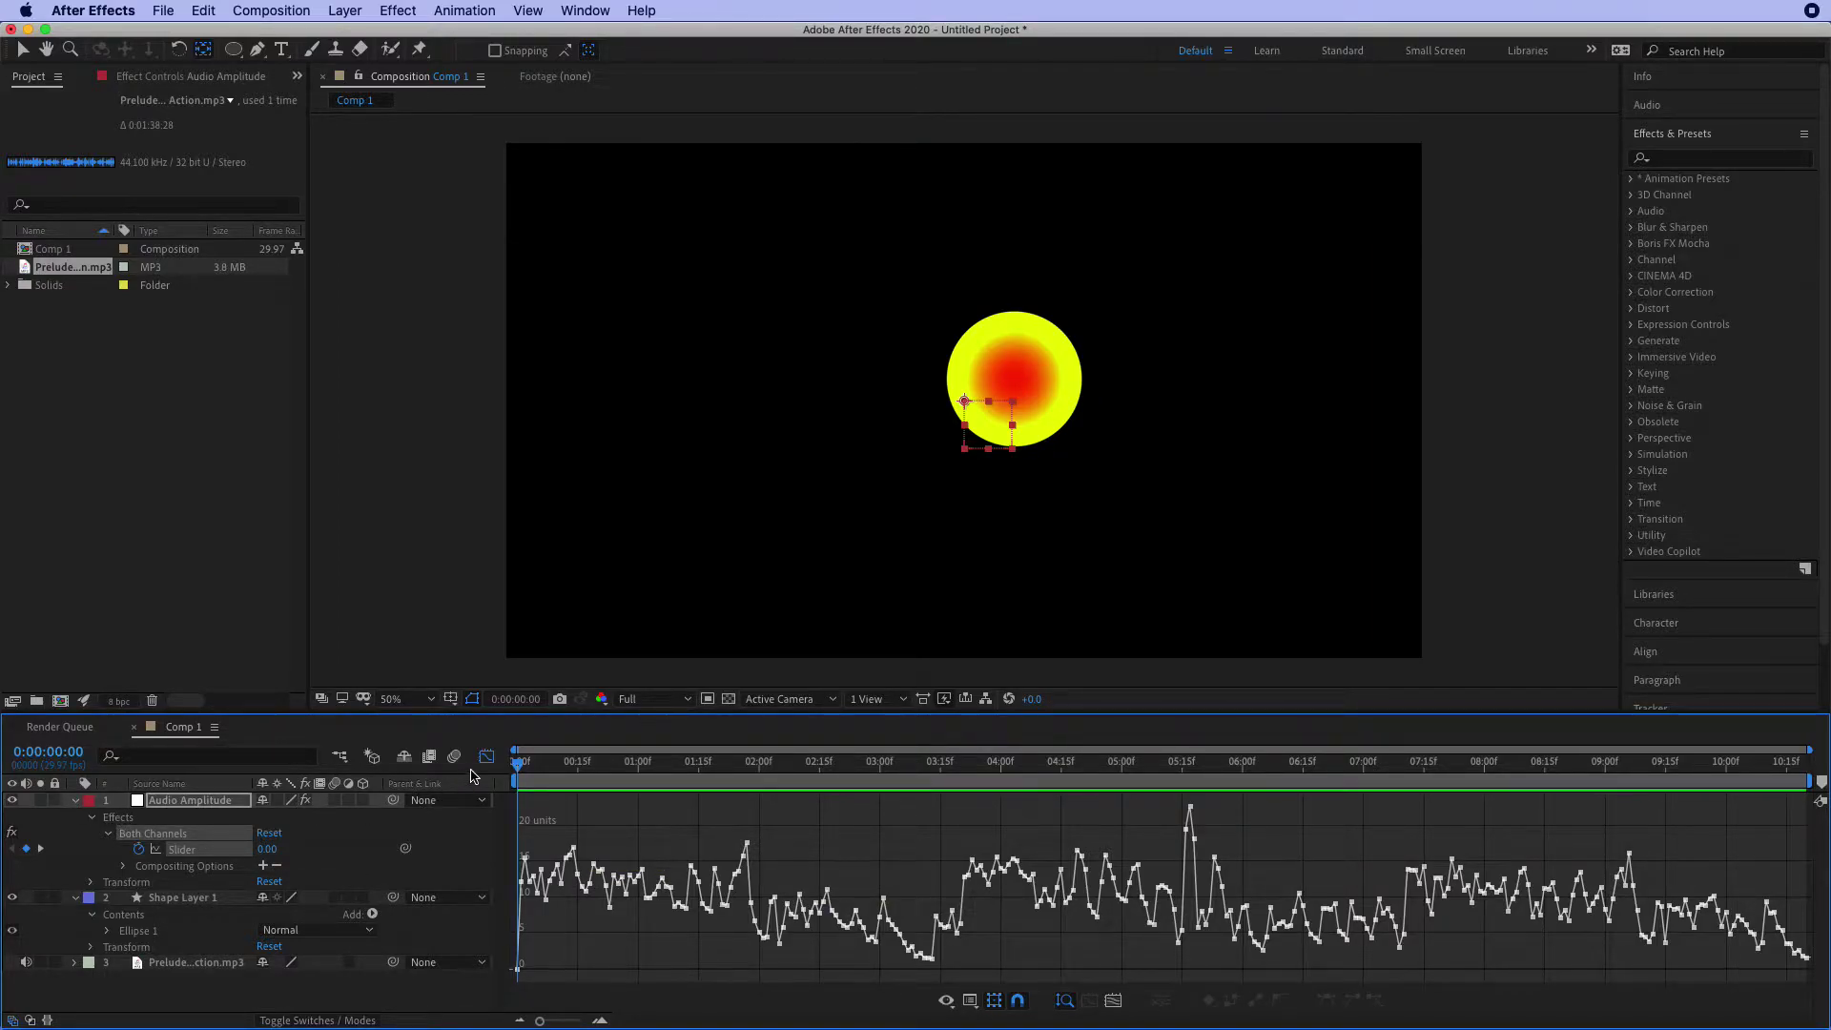
{"action": "left_click", "coordinate": [486, 756]}
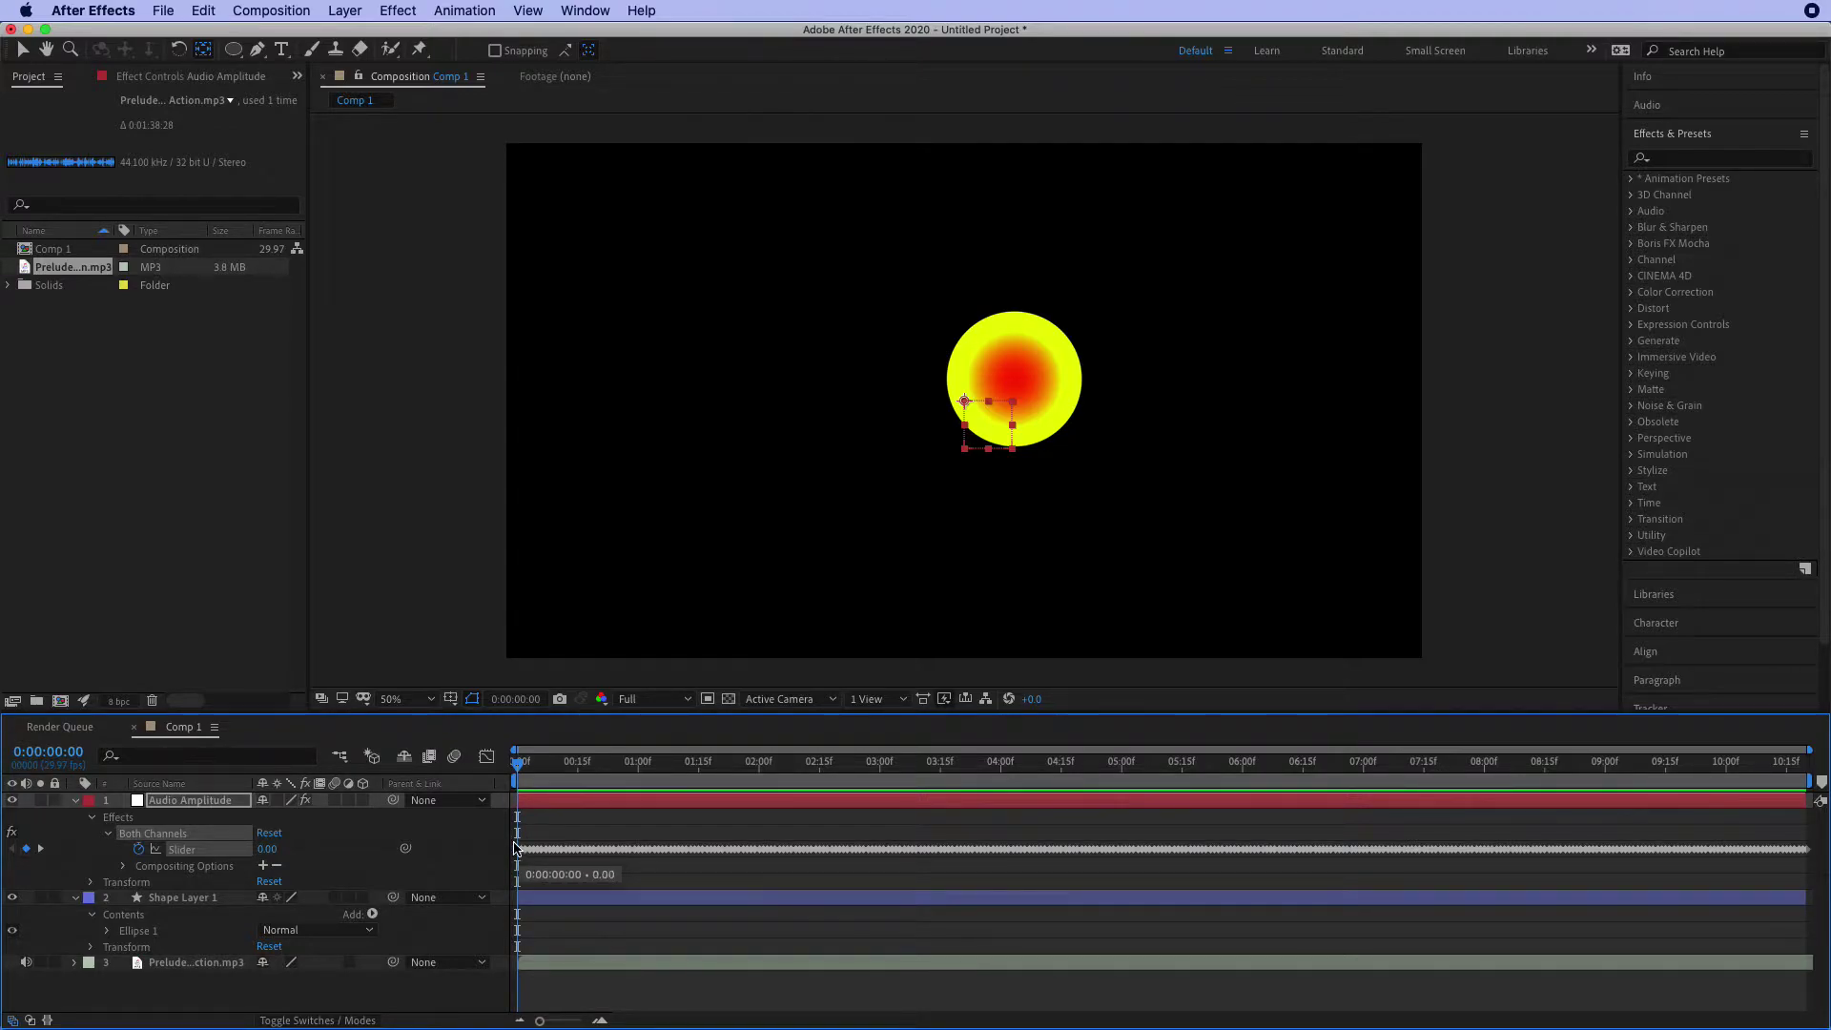
Step: Copy all keyframes of the Both Channels slider on the Audio Amplitude layer
{"action": "left_click_drag", "start_coordinate": [515, 840], "coordinate": [1810, 863]}
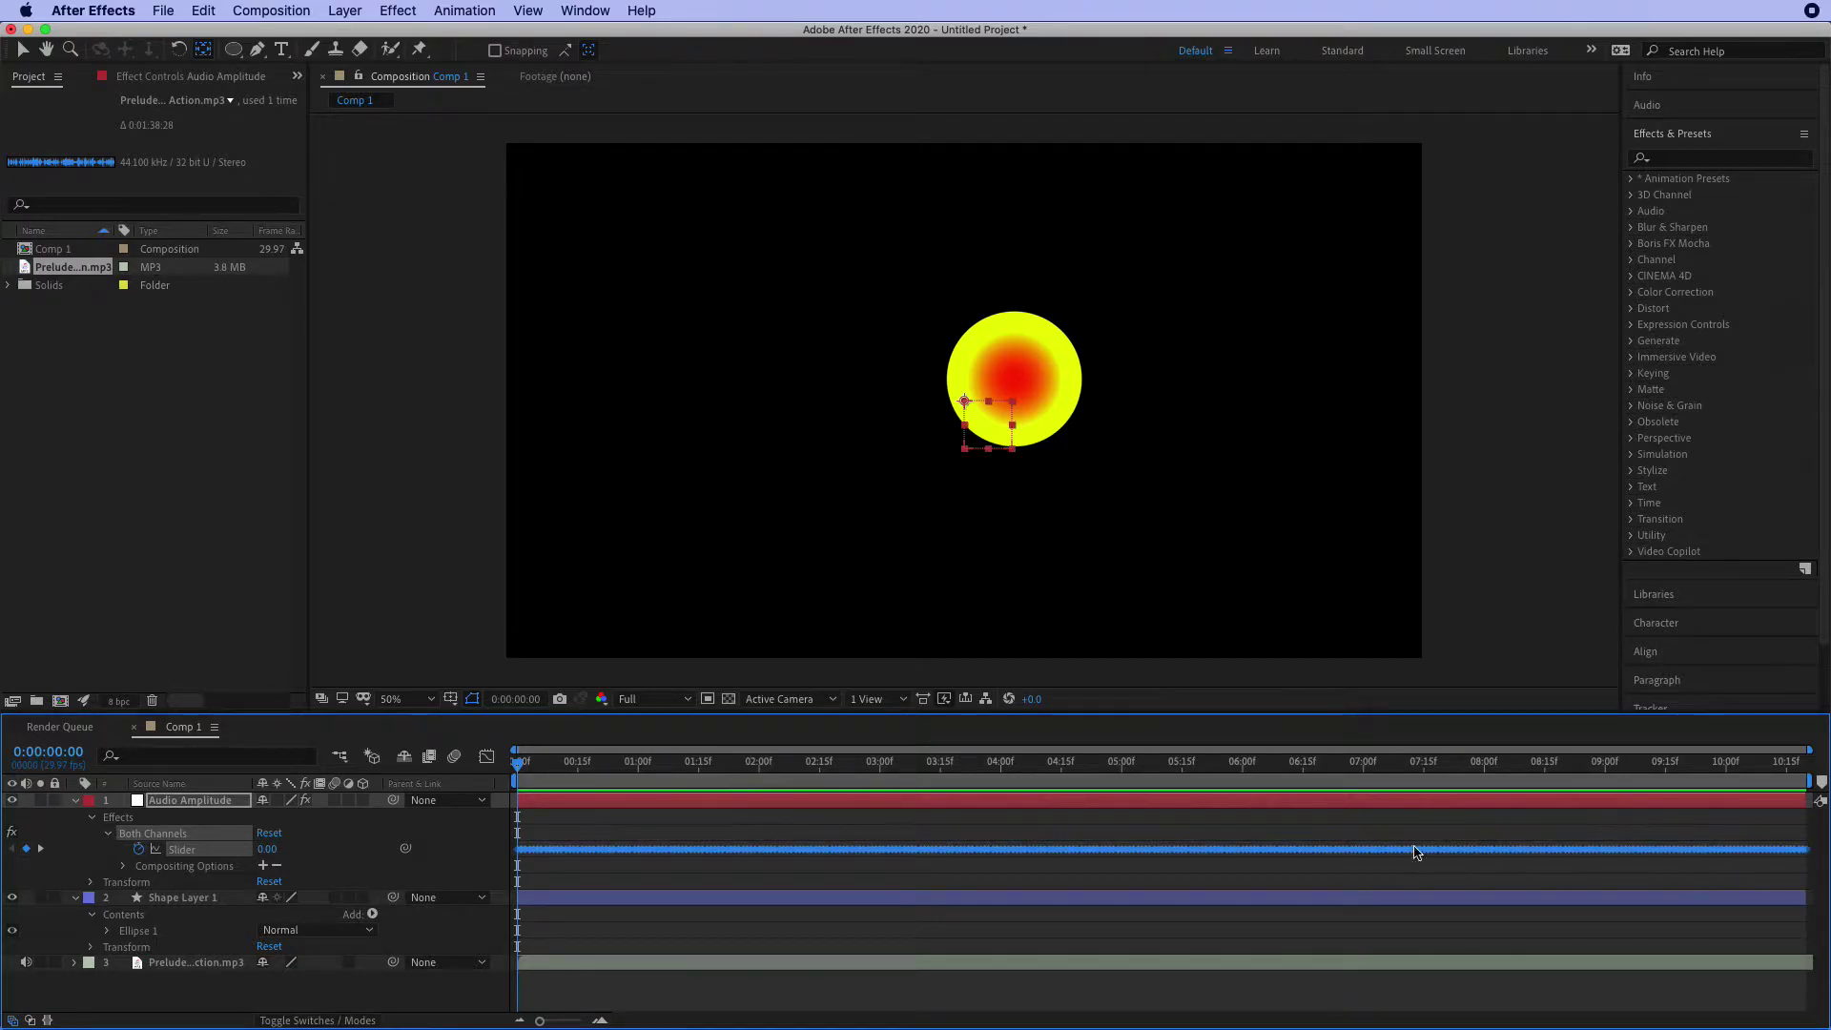
{"action": "left_click", "coordinate": [203, 10]}
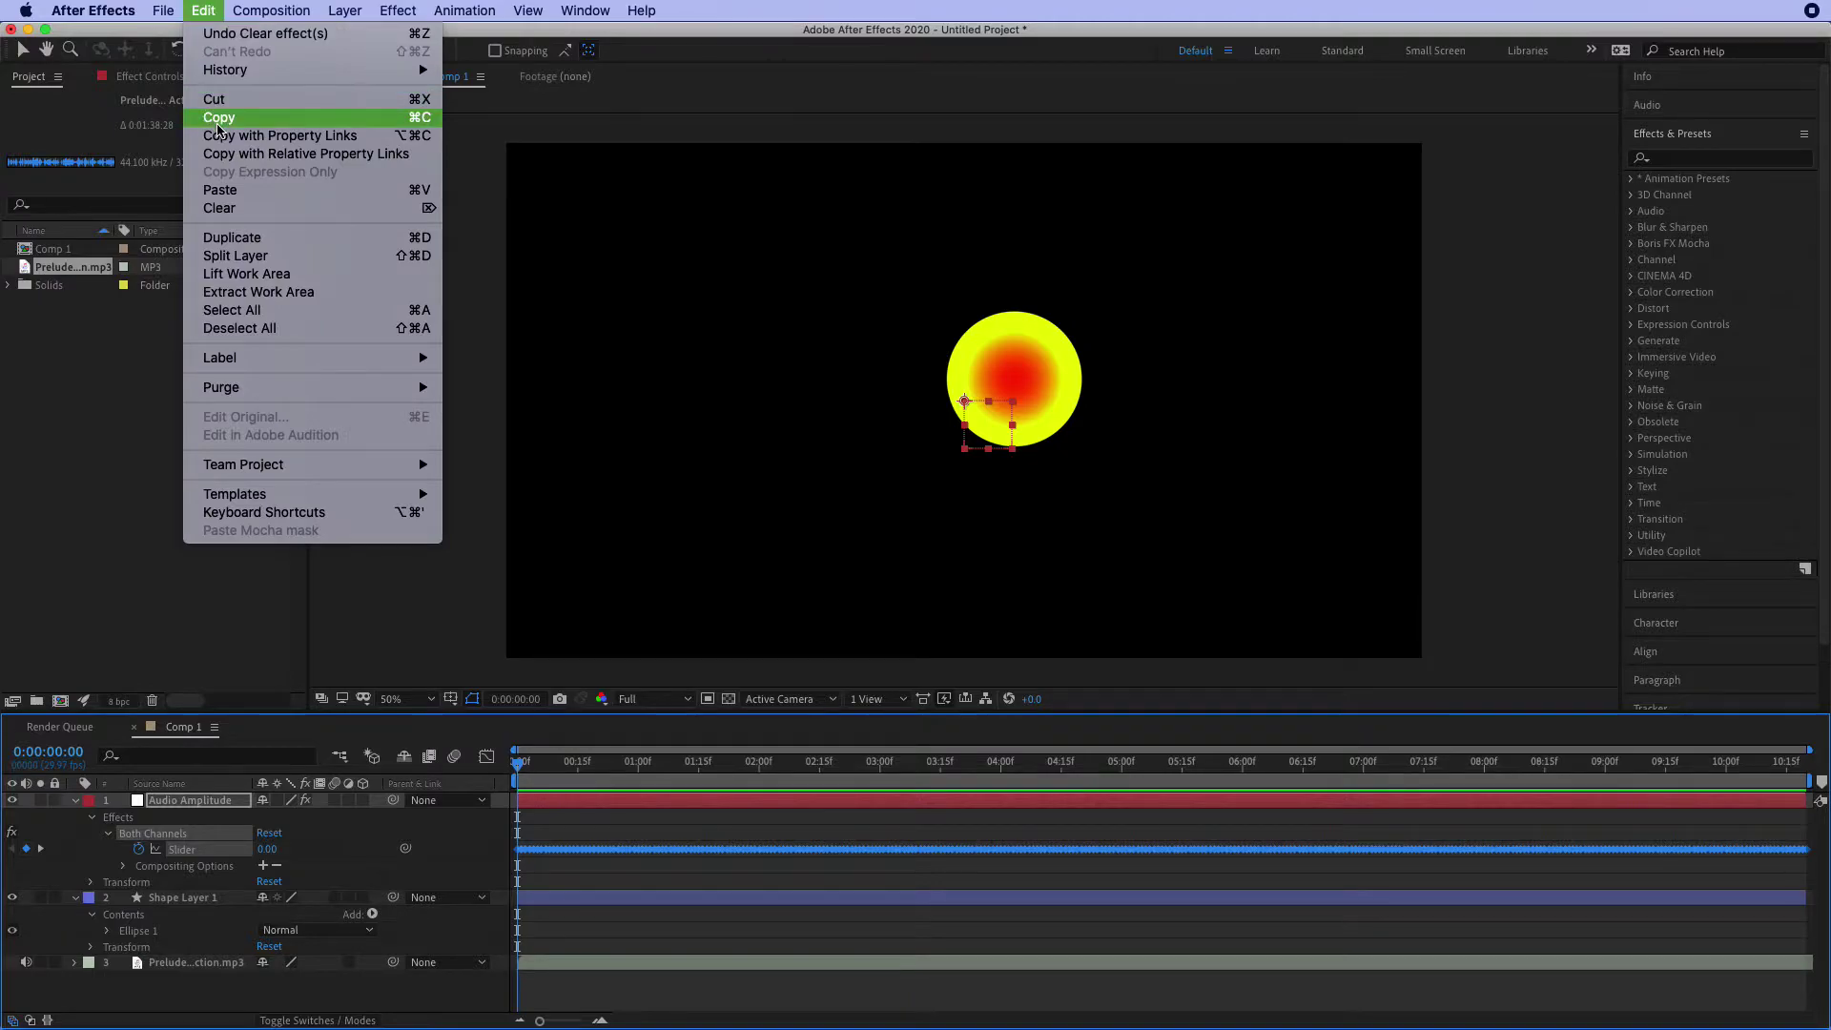
{"action": "left_click", "coordinate": [217, 123]}
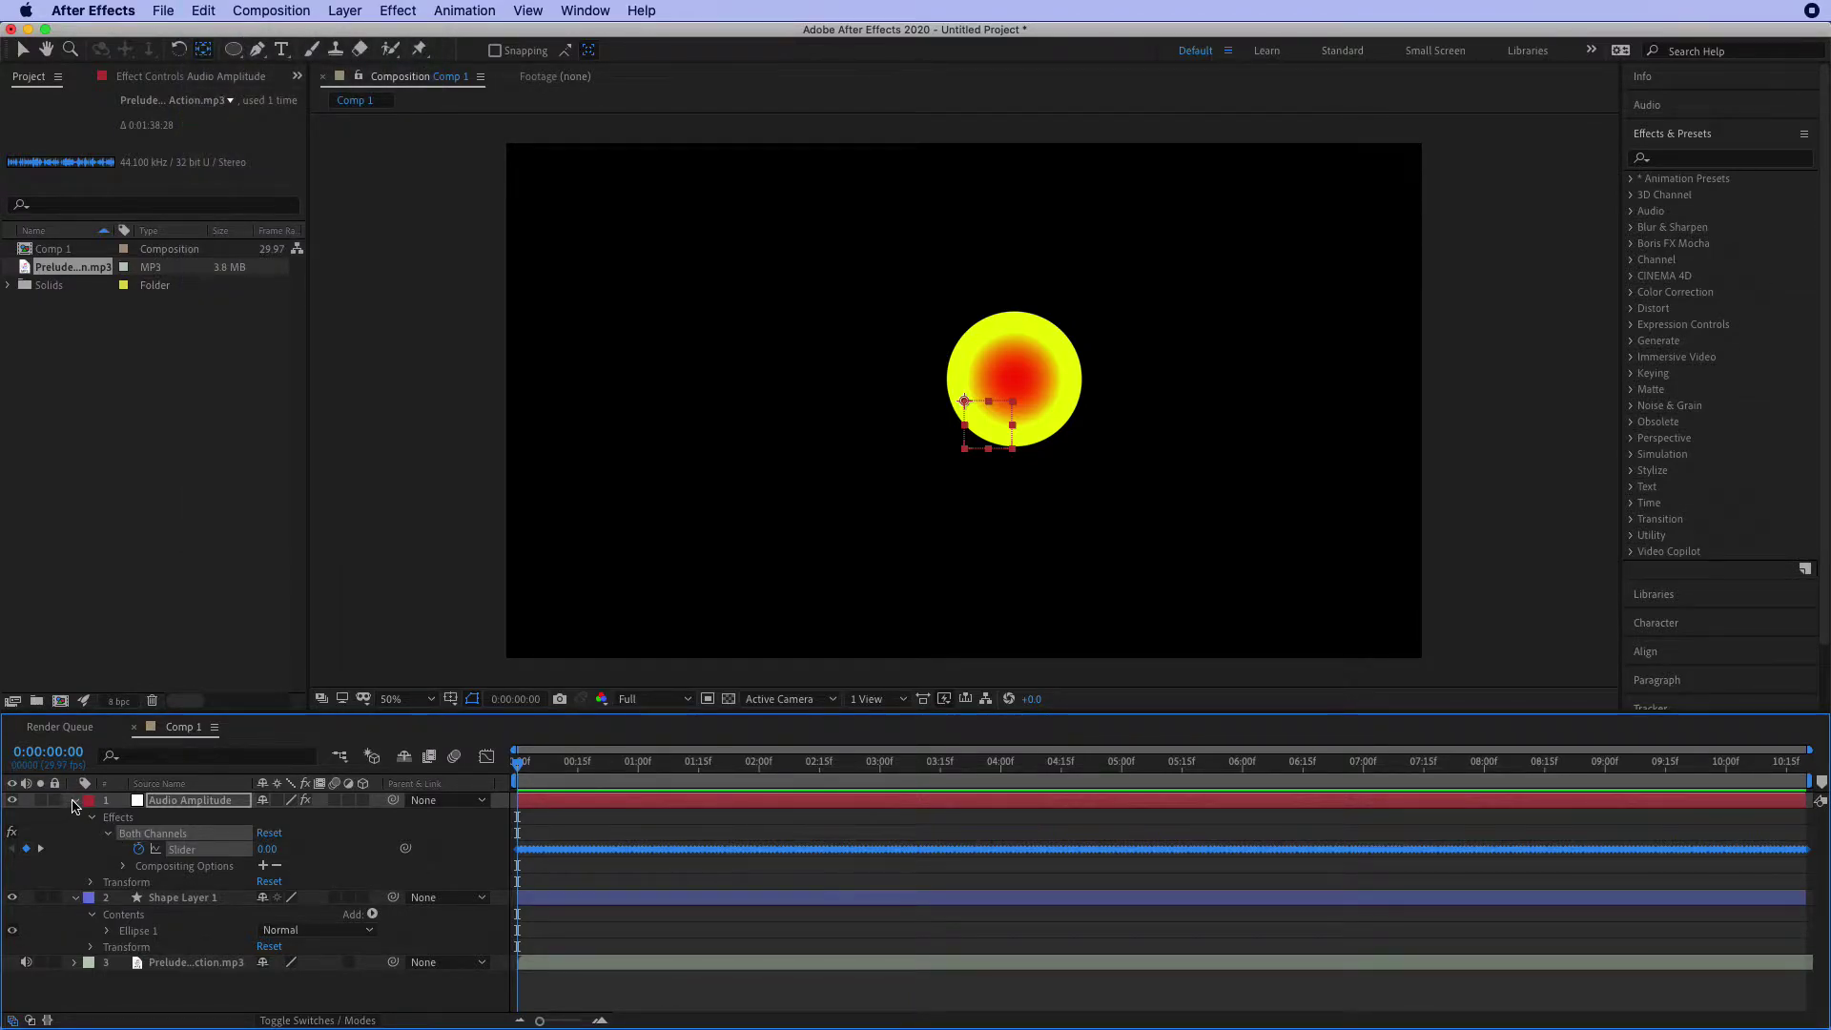
Step: Enable Opacity keyframing on Shape Layer 1 at 0:00 and paste the copied slider keyframes into it
{"action": "left_click", "coordinate": [75, 800]}
{"action": "left_click", "coordinate": [82, 814]}
{"action": "left_click", "coordinate": [92, 866]}
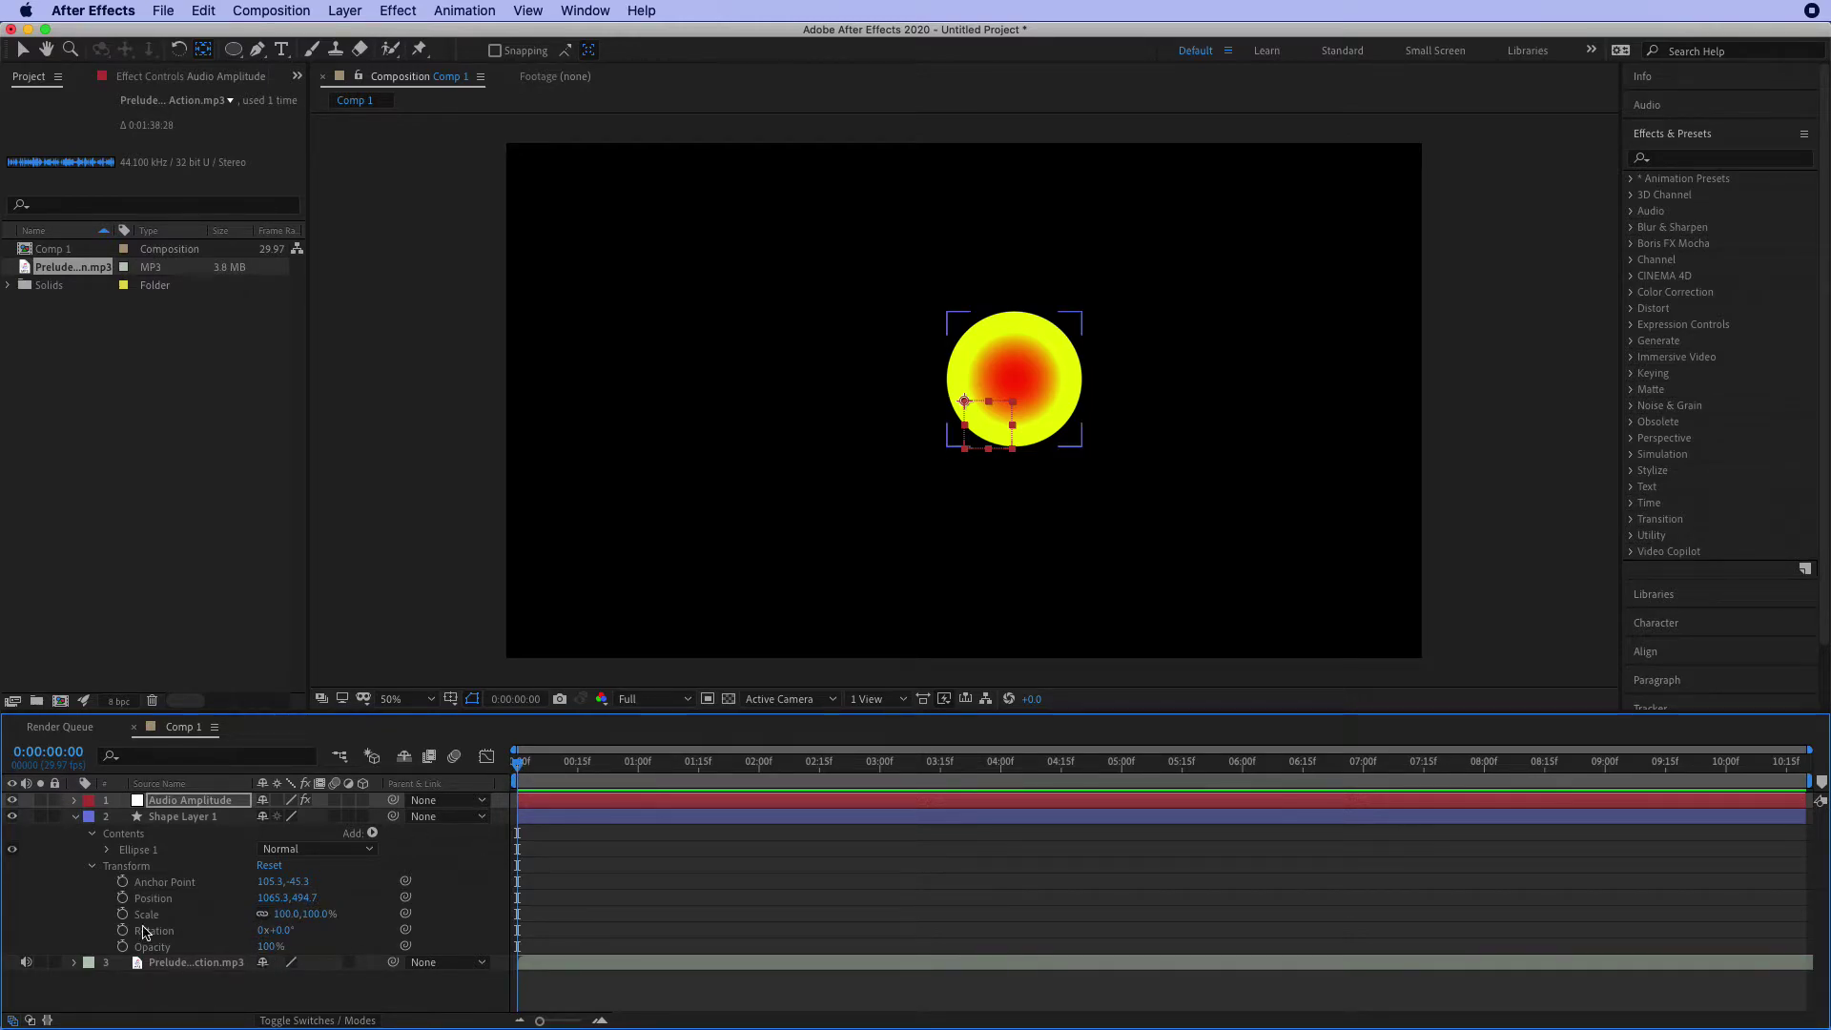
{"action": "left_click", "coordinate": [122, 947]}
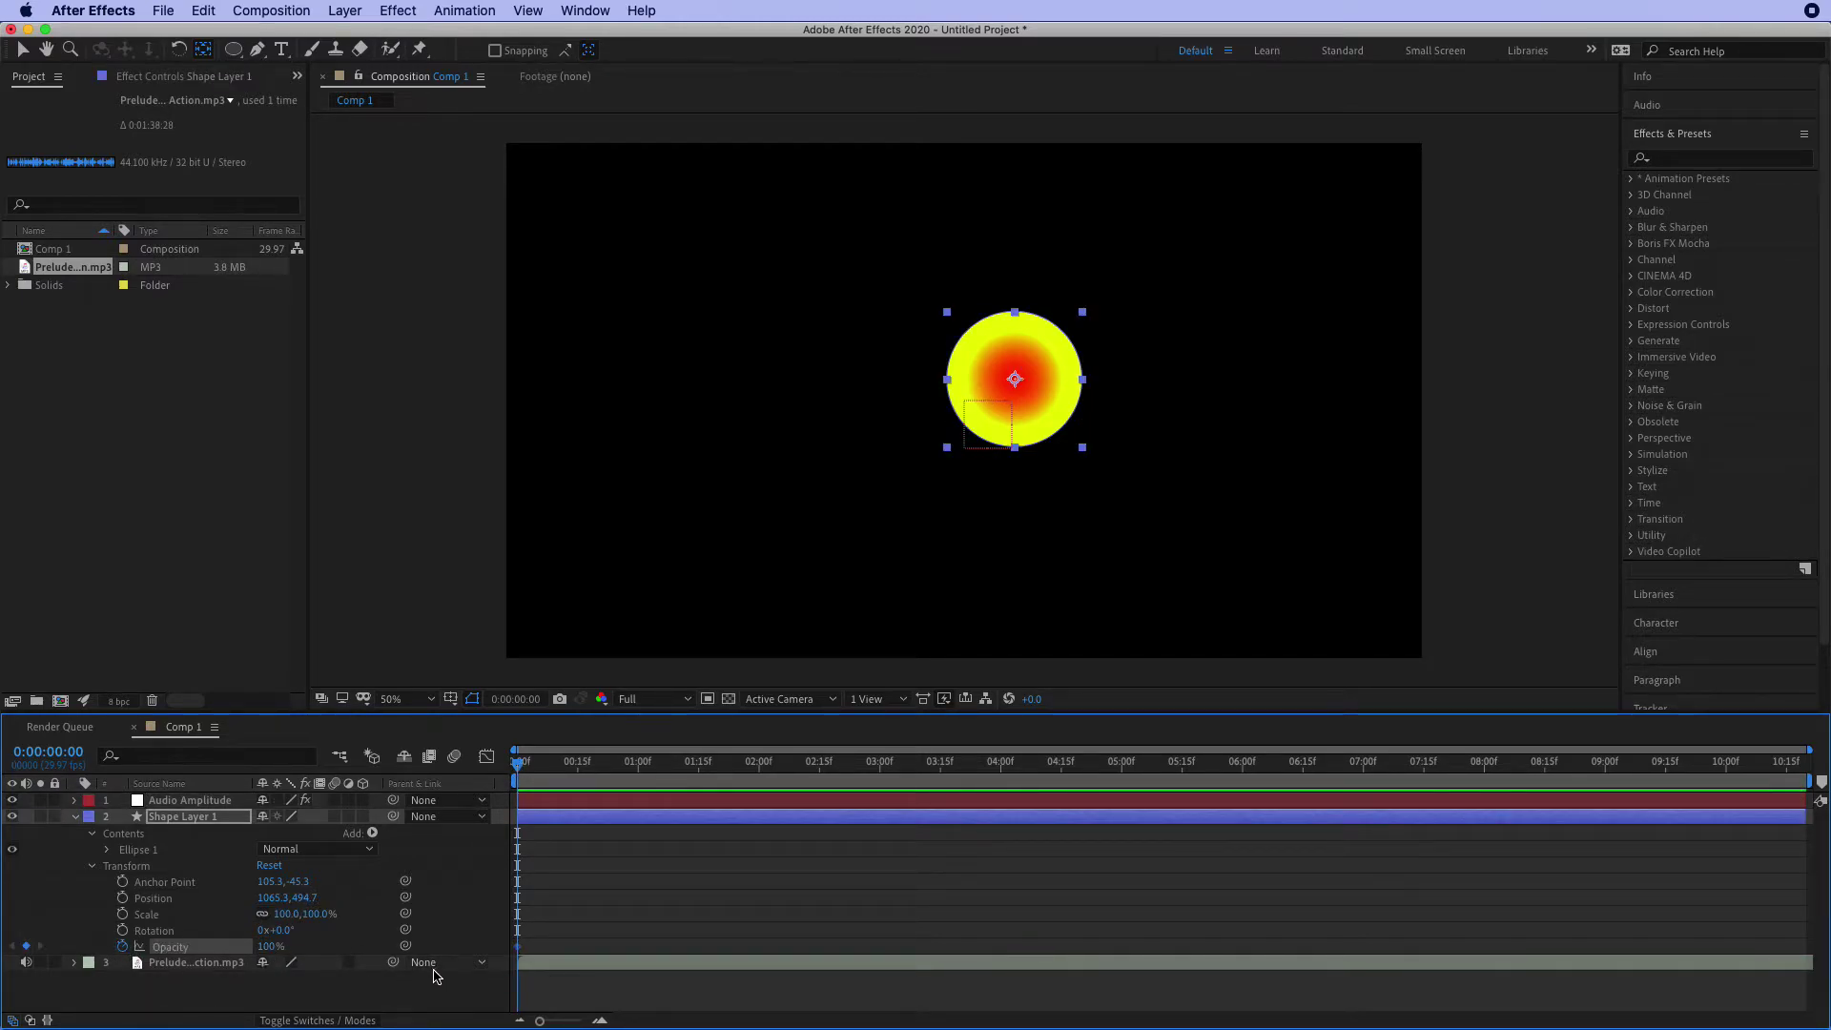
{"action": "left_click", "coordinate": [203, 11]}
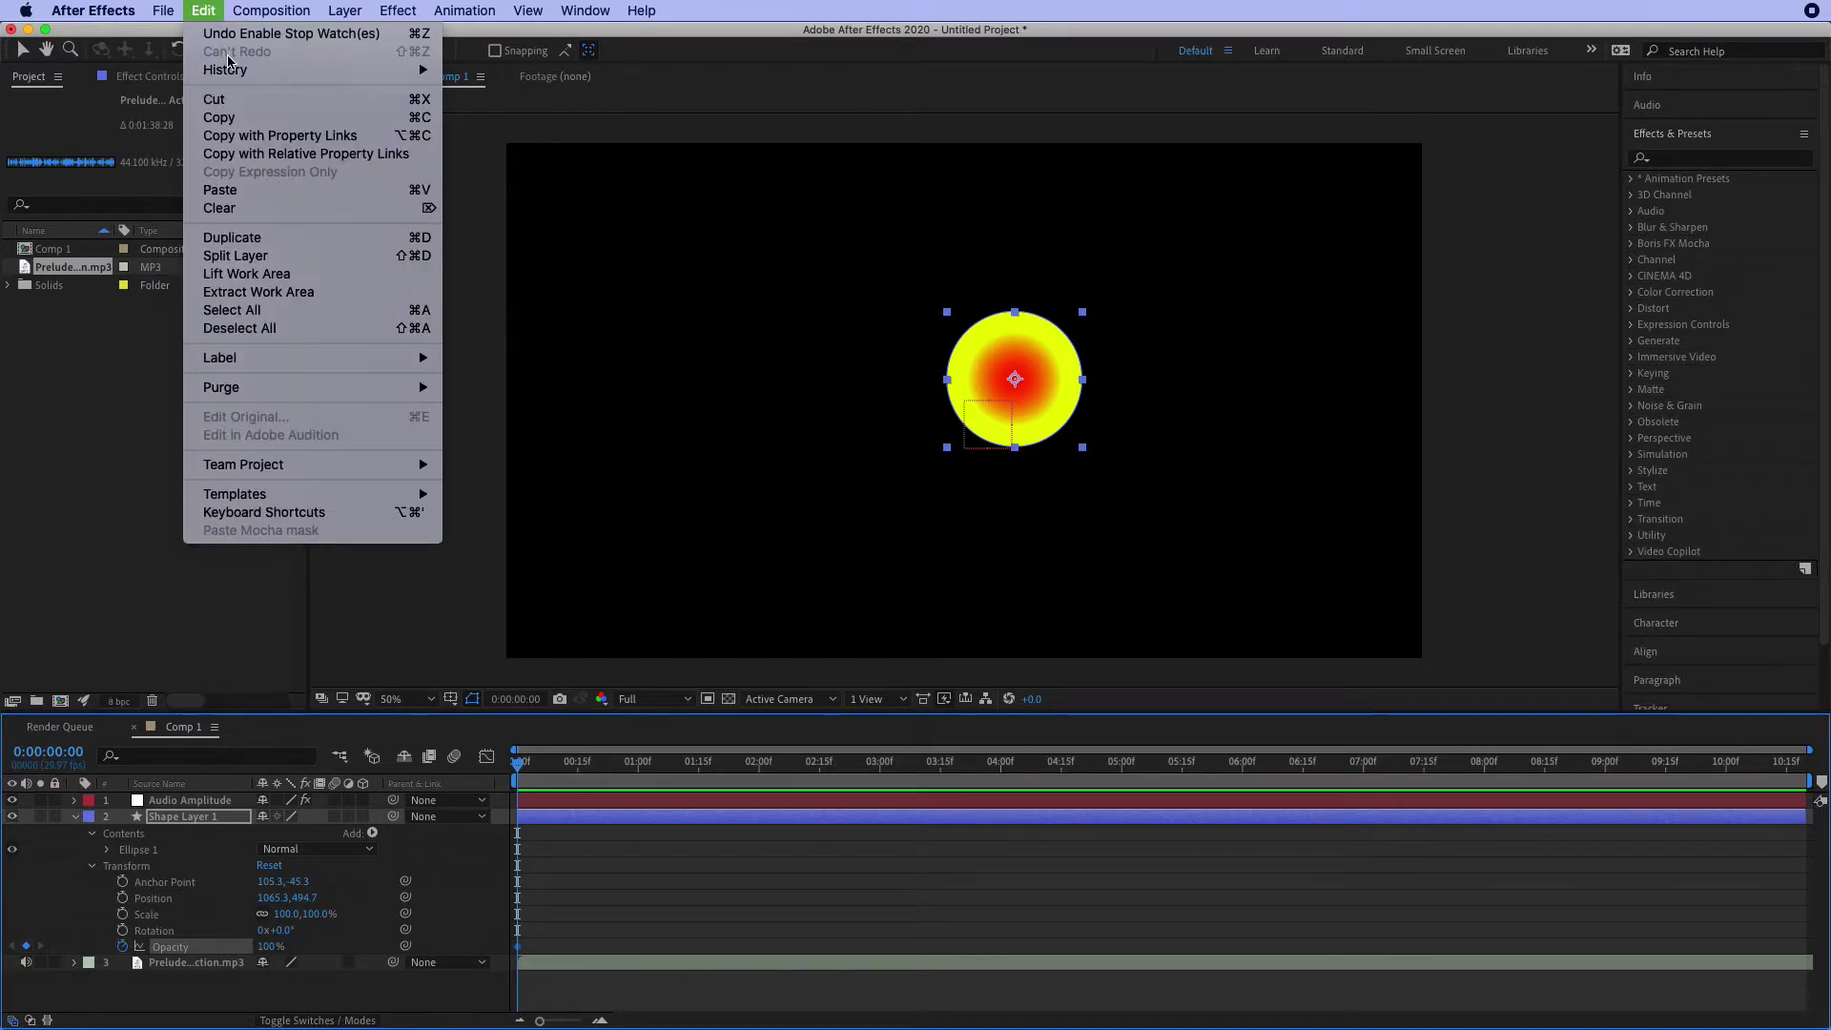
{"action": "left_click", "coordinate": [245, 184]}
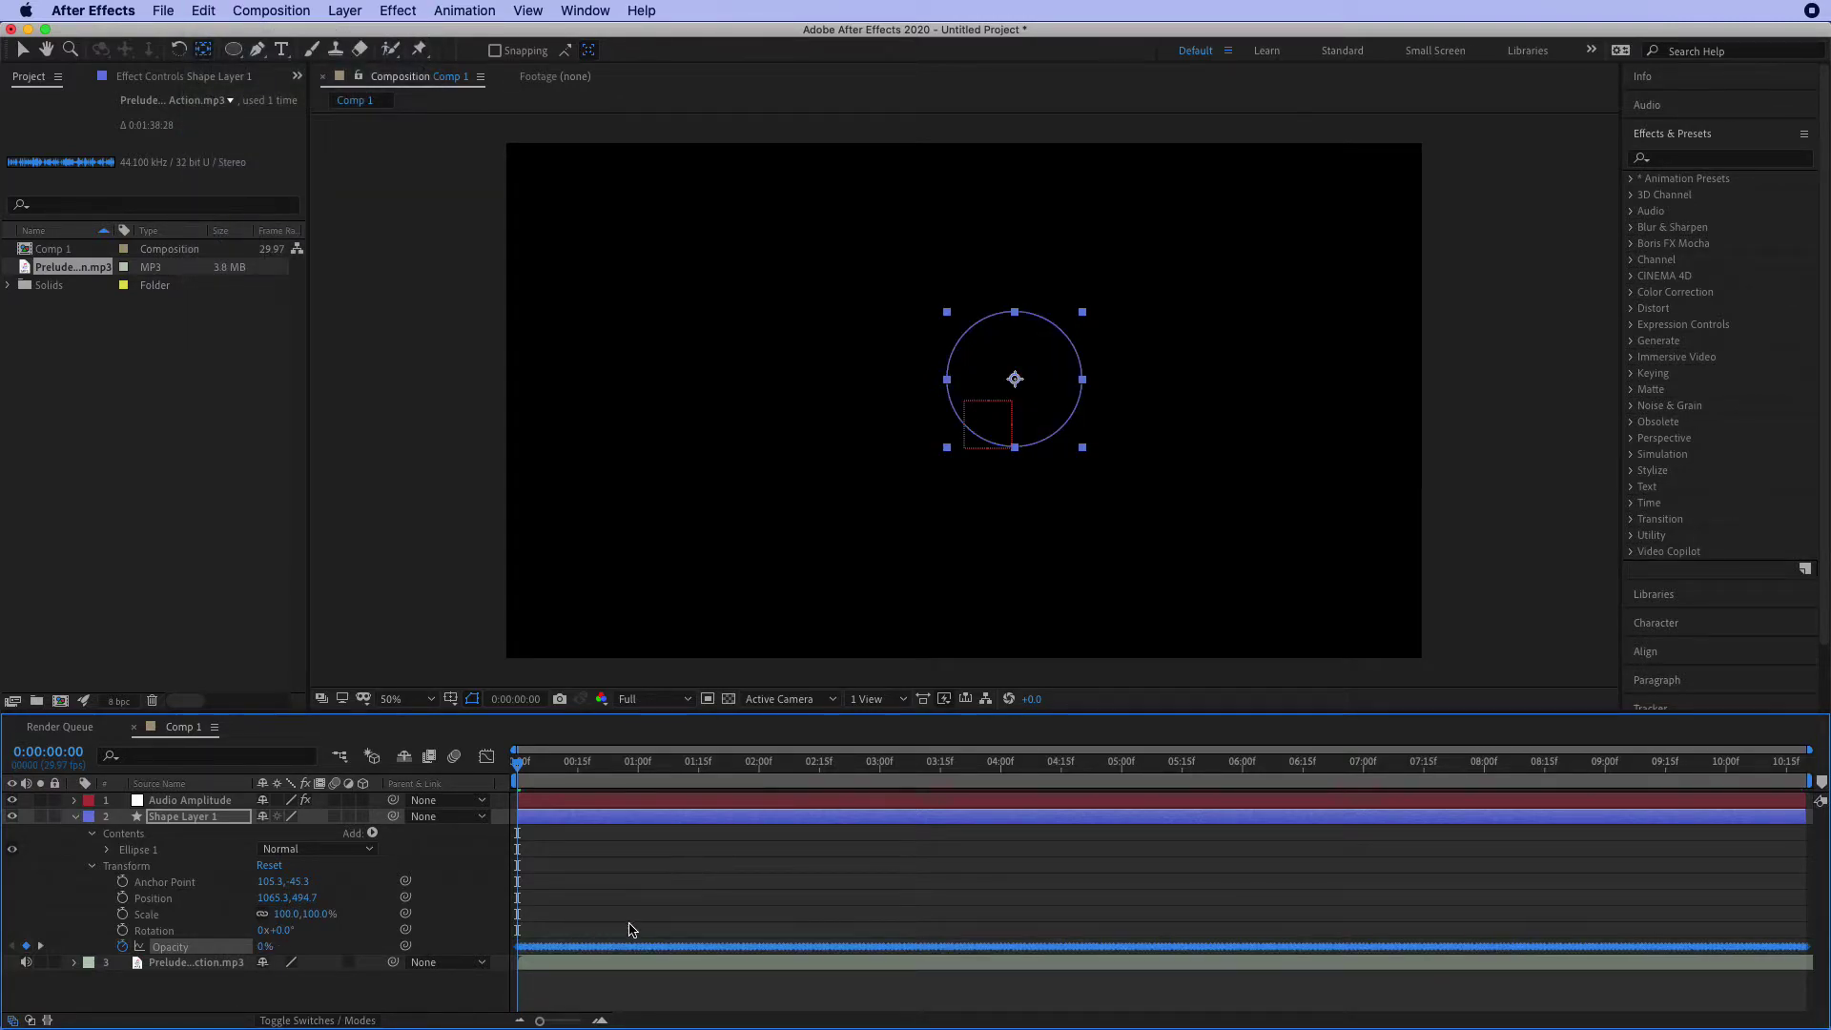
Step: Preview the circle's opacity changing with the music, then place the playhead at 0:00:01:03
{"action": "key", "text": "space"}
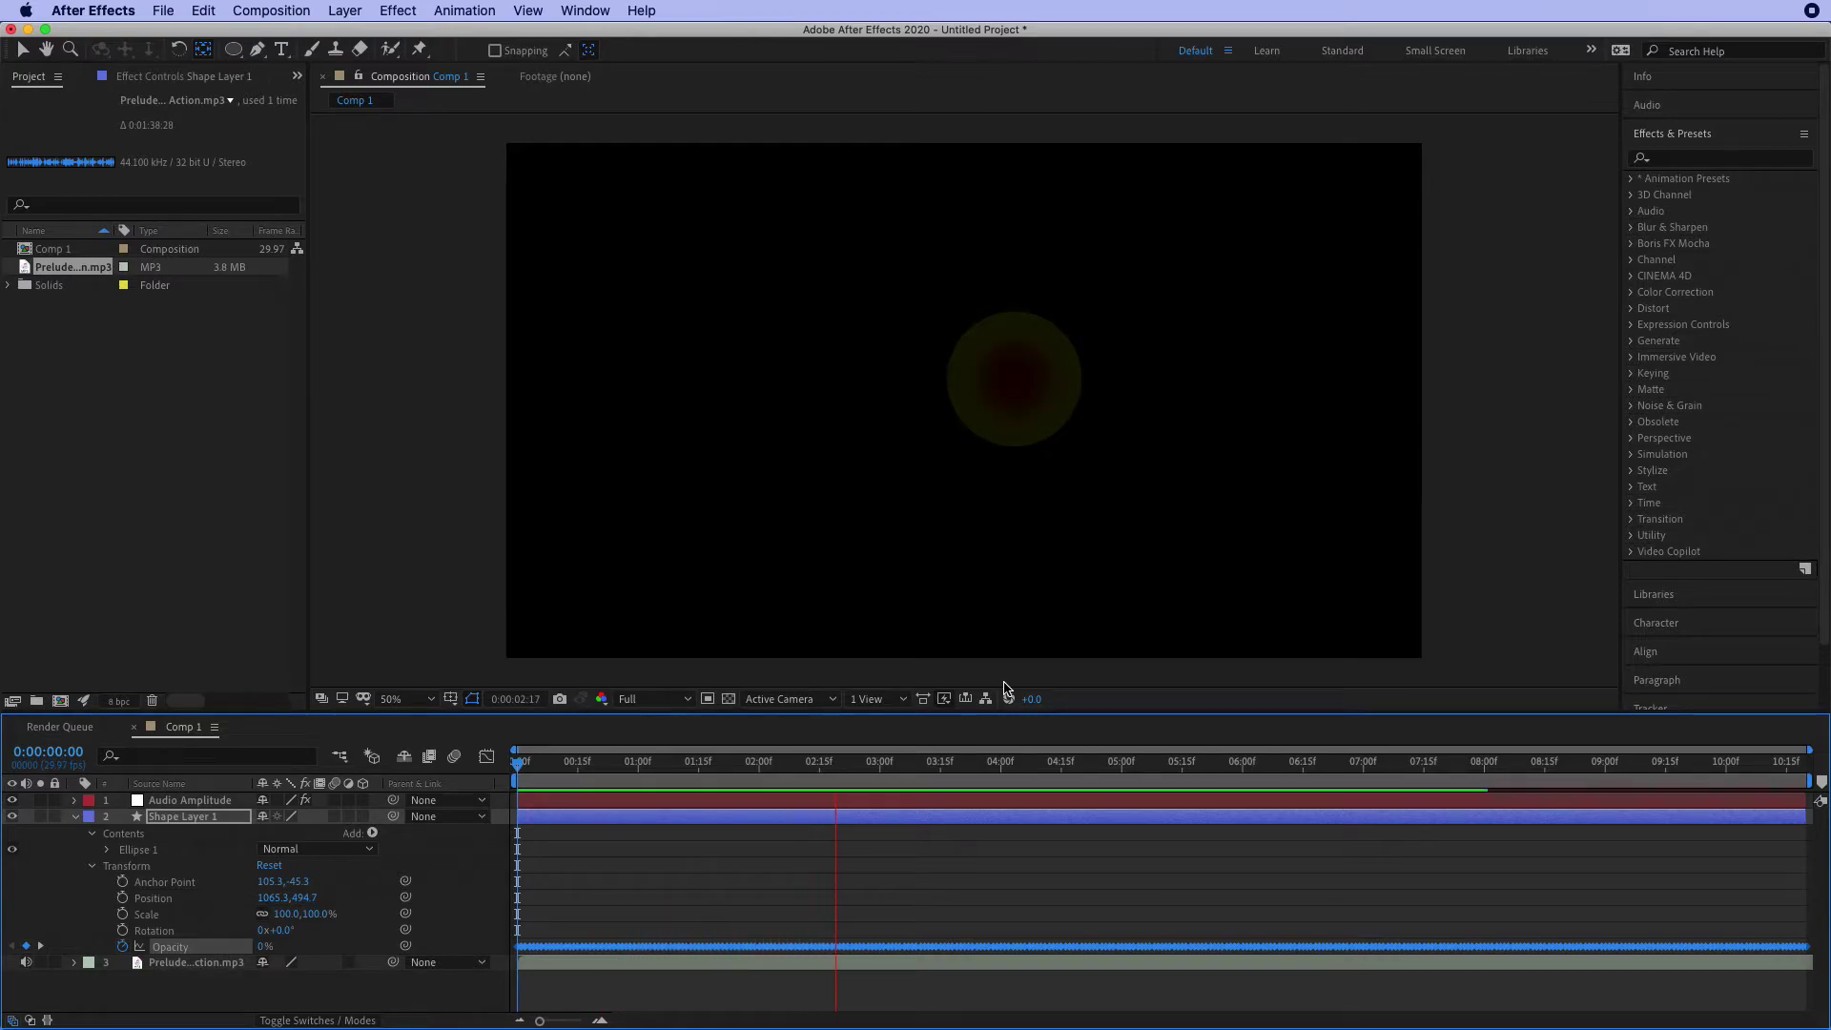
{"action": "key", "text": "space"}
{"action": "left_click_drag", "start_coordinate": [948, 766], "coordinate": [650, 812]}
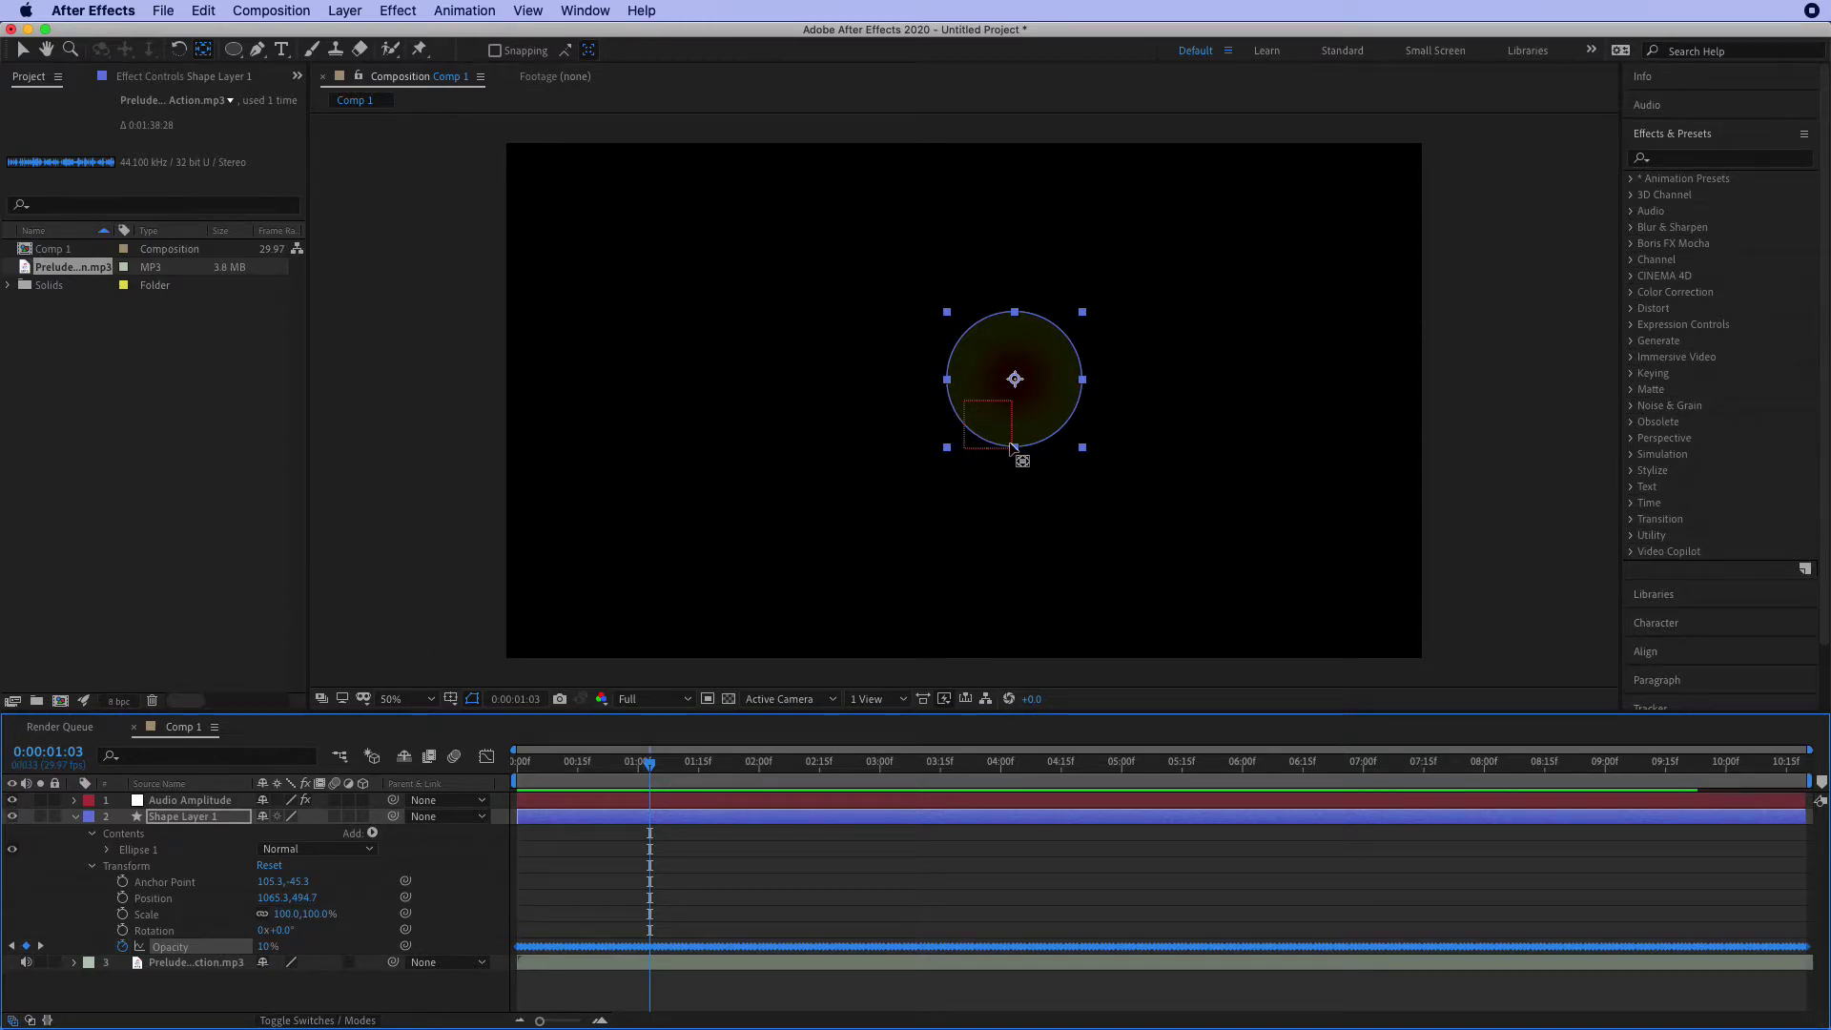
Step: Hide the Audio Amplitude layer, scrub through the circle's opacity animation and return to the start of the composition
{"action": "left_click", "coordinate": [11, 801]}
{"action": "left_click_drag", "start_coordinate": [651, 770], "coordinate": [990, 773]}
{"action": "scroll", "coordinate": [1145, 418], "scroll_direction": "up", "scroll_amount": 1}
{"action": "scroll", "coordinate": [1145, 419], "scroll_direction": "down", "scroll_amount": 1}
{"action": "left_click_drag", "start_coordinate": [975, 767], "coordinate": [722, 778]}
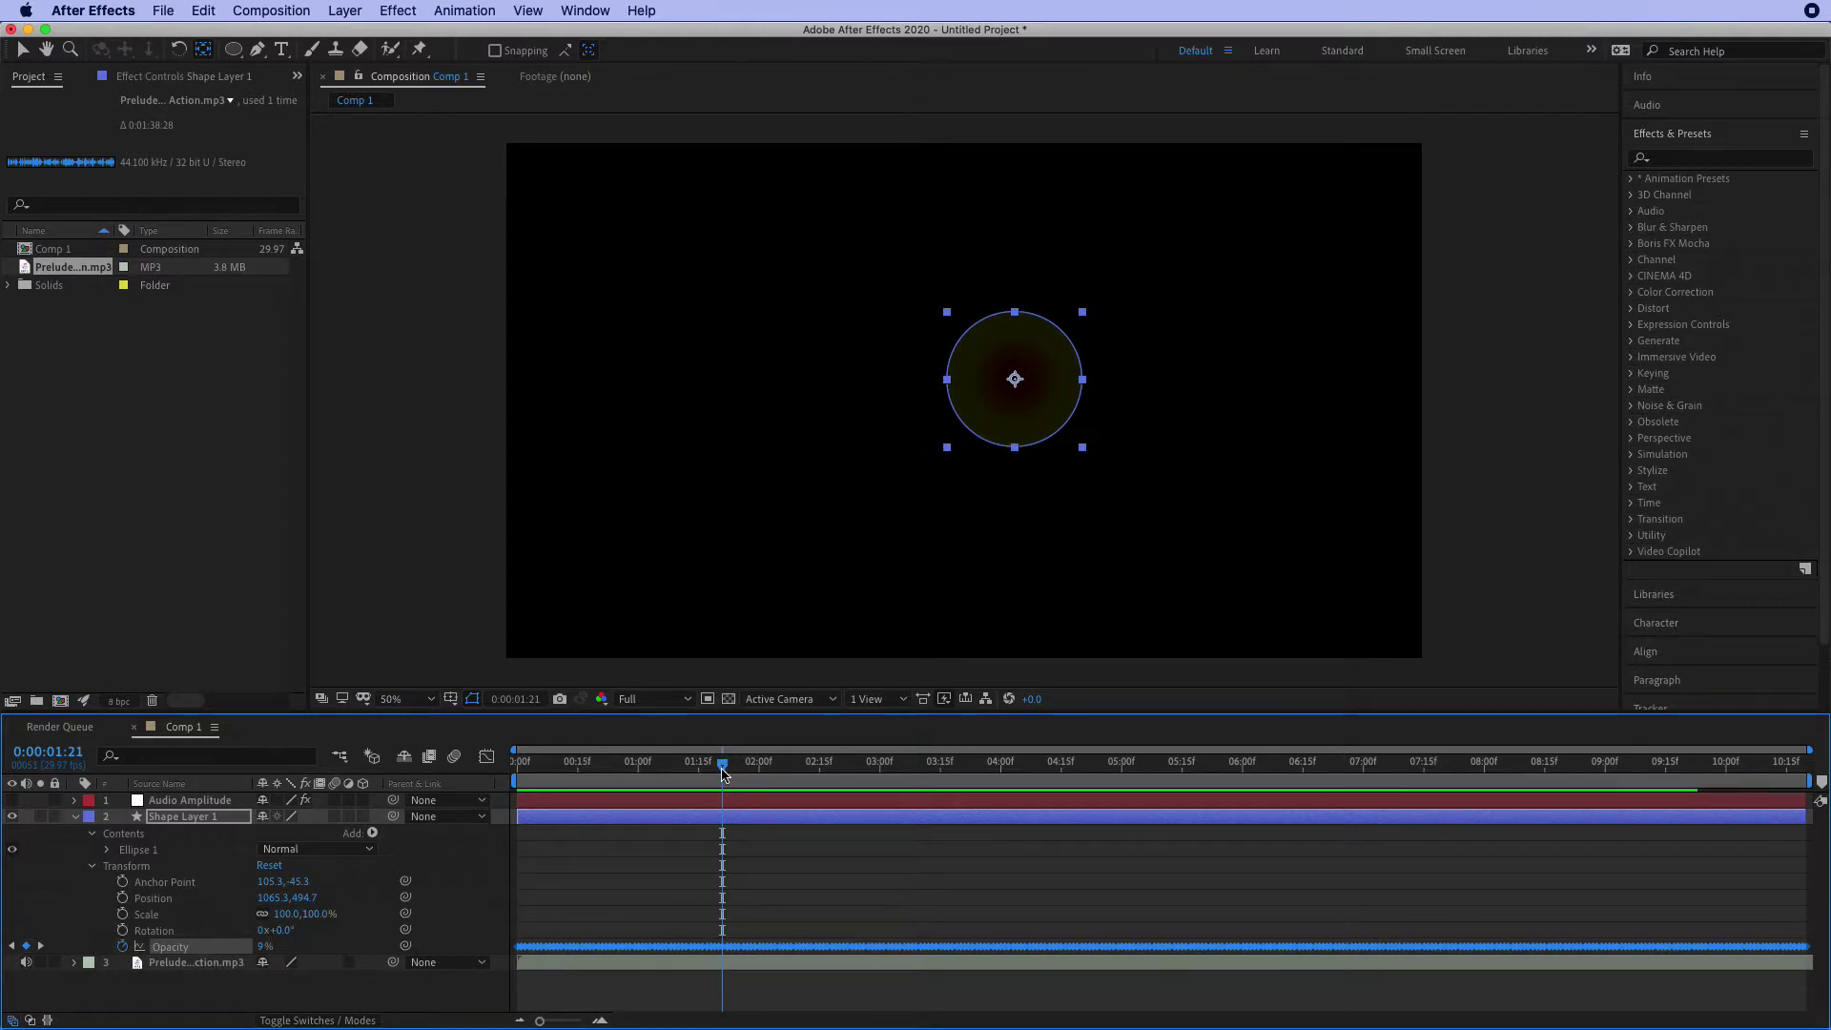
{"action": "left_click_drag", "start_coordinate": [722, 774], "coordinate": [401, 791]}
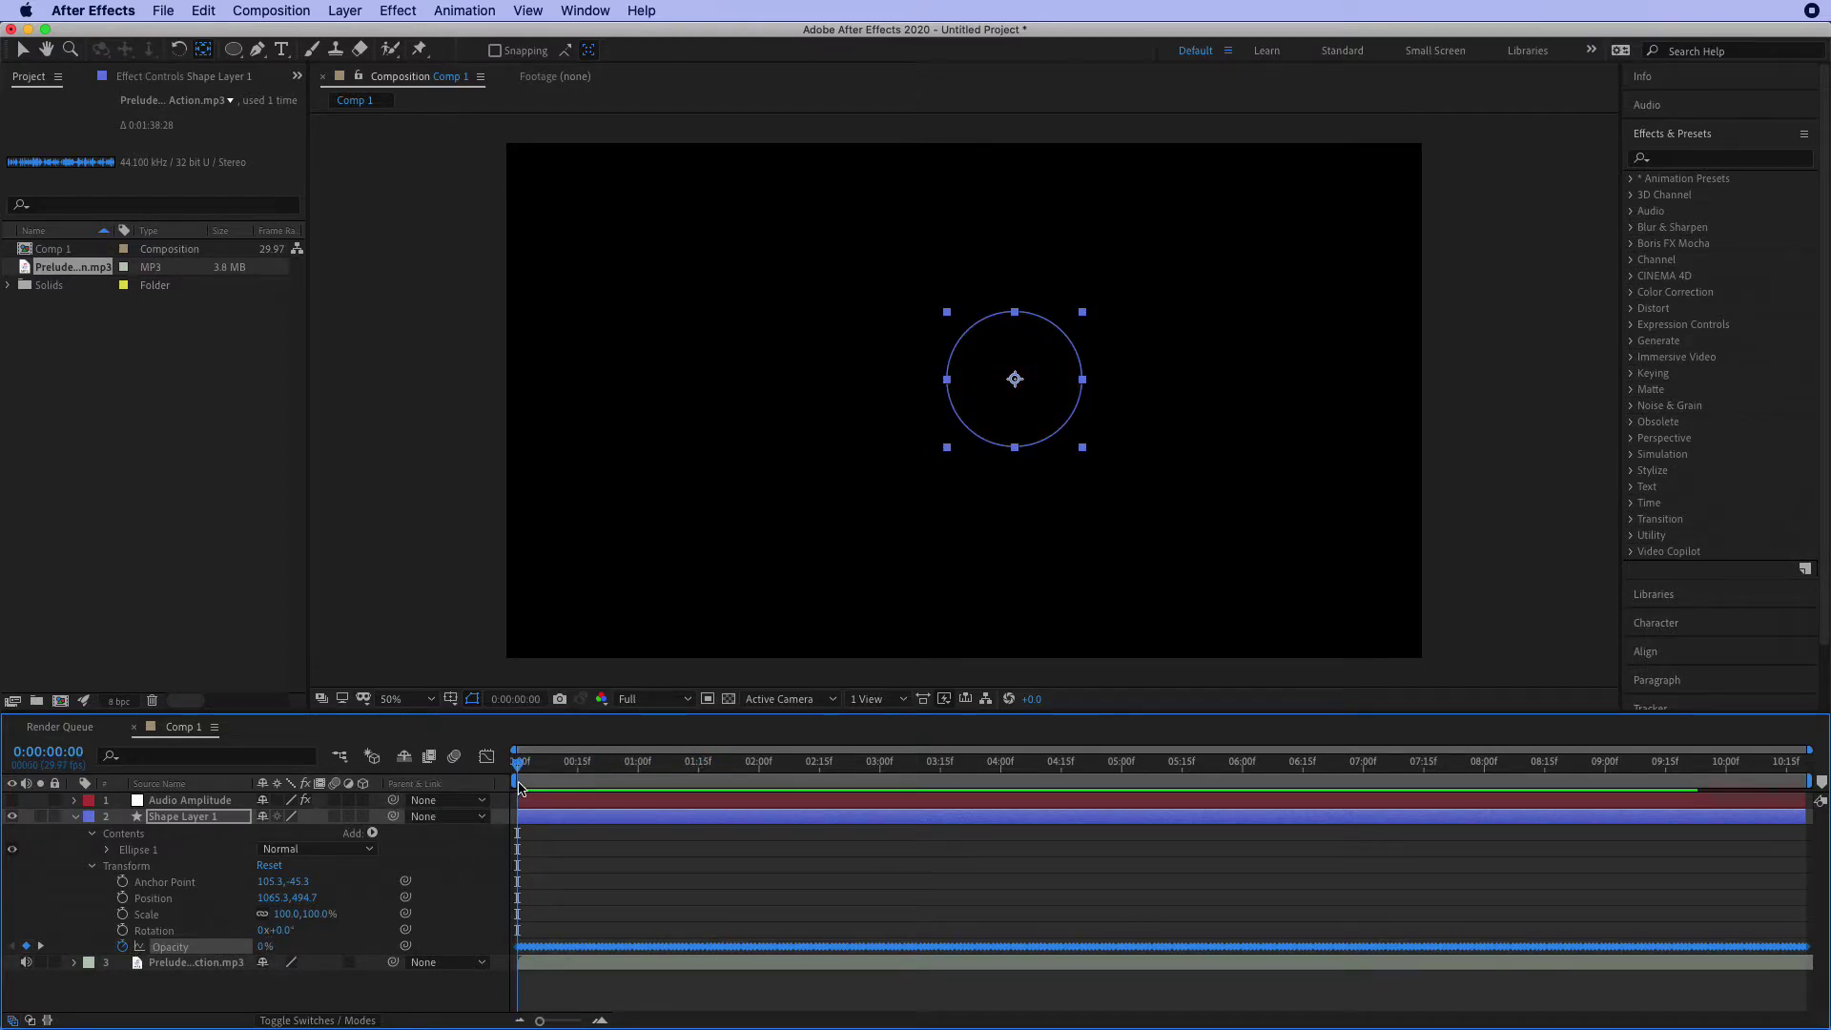
{"action": "left_click_drag", "start_coordinate": [519, 772], "coordinate": [412, 761]}
Step: Add the expression transform.opacity*4 to Shape Layer 1's Opacity
{"action": "left_click", "coordinate": [123, 946], "text": "alt"}
{"action": "left_click", "coordinate": [722, 958]}
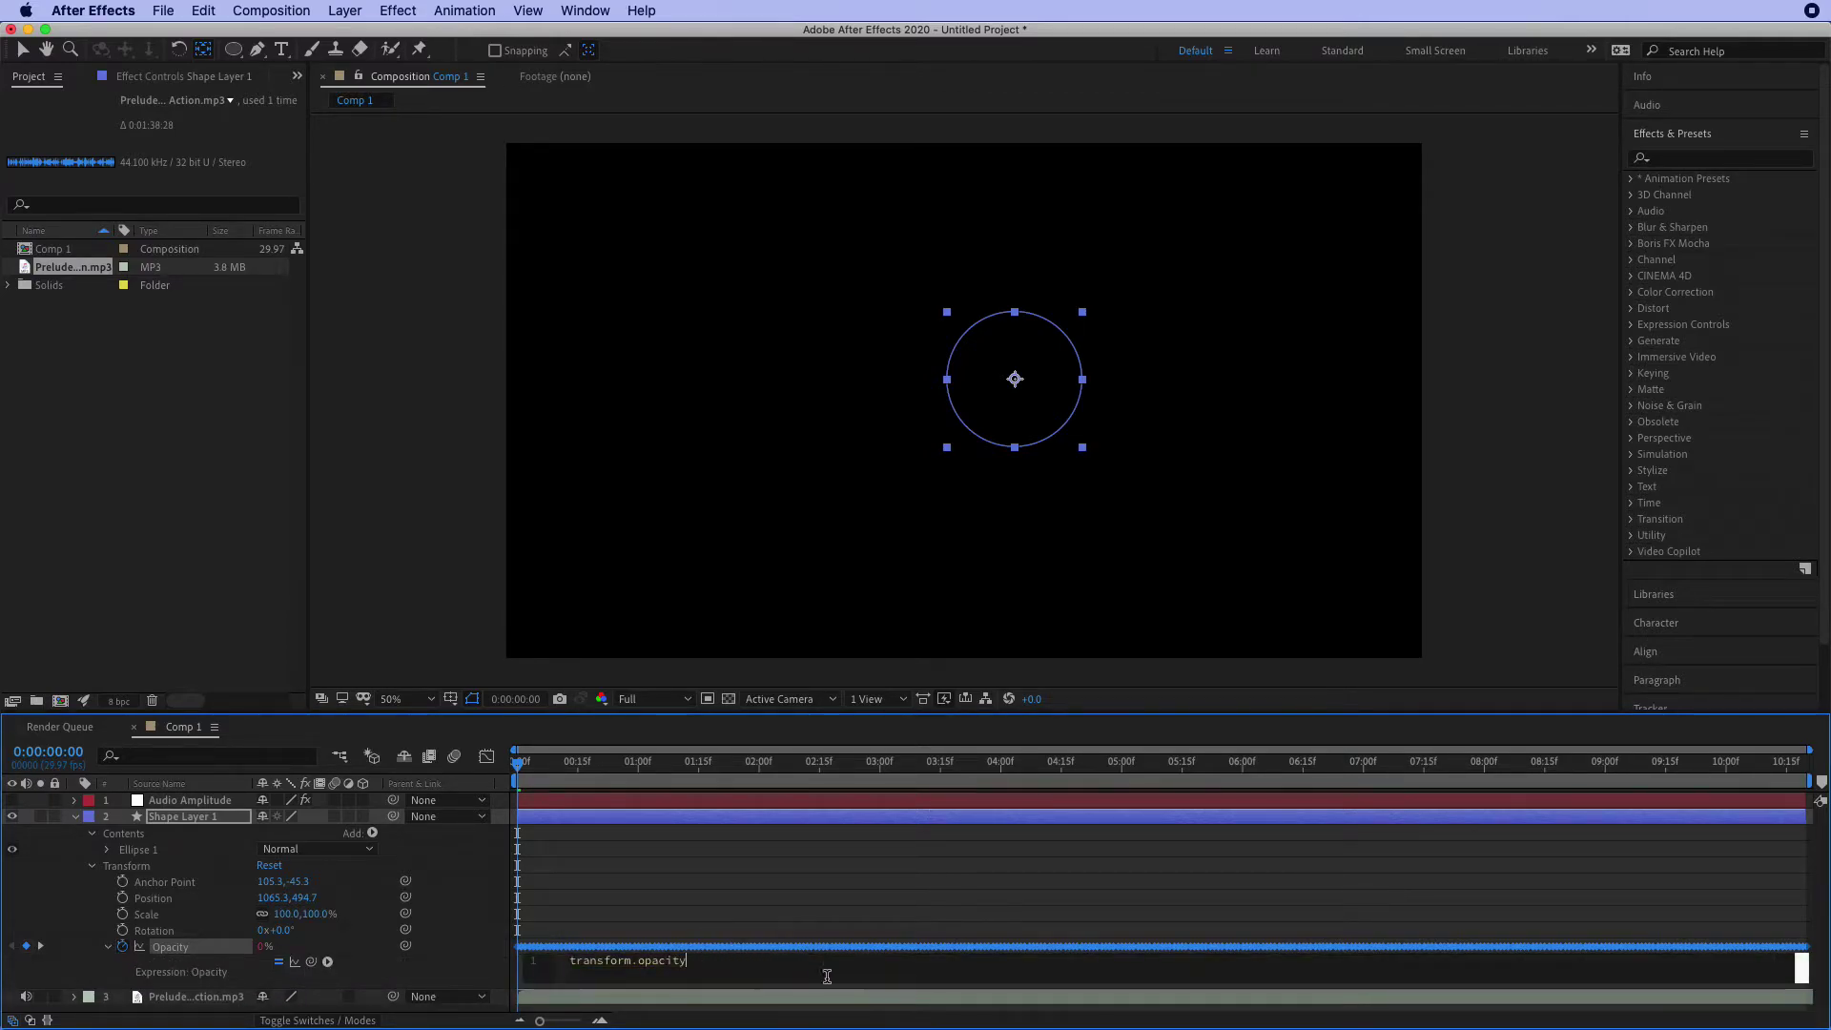
{"action": "type", "text": "84"}
{"action": "key", "text": "BackSpace"}
{"action": "key", "text": "BackSpace"}
{"action": "type", "text": "*"}
Step: Preview the circle's multiplied opacity from 0:00:00:27, then place the playhead at 0:00:03:26
{"action": "left_click_drag", "start_coordinate": [841, 769], "coordinate": [627, 769]}
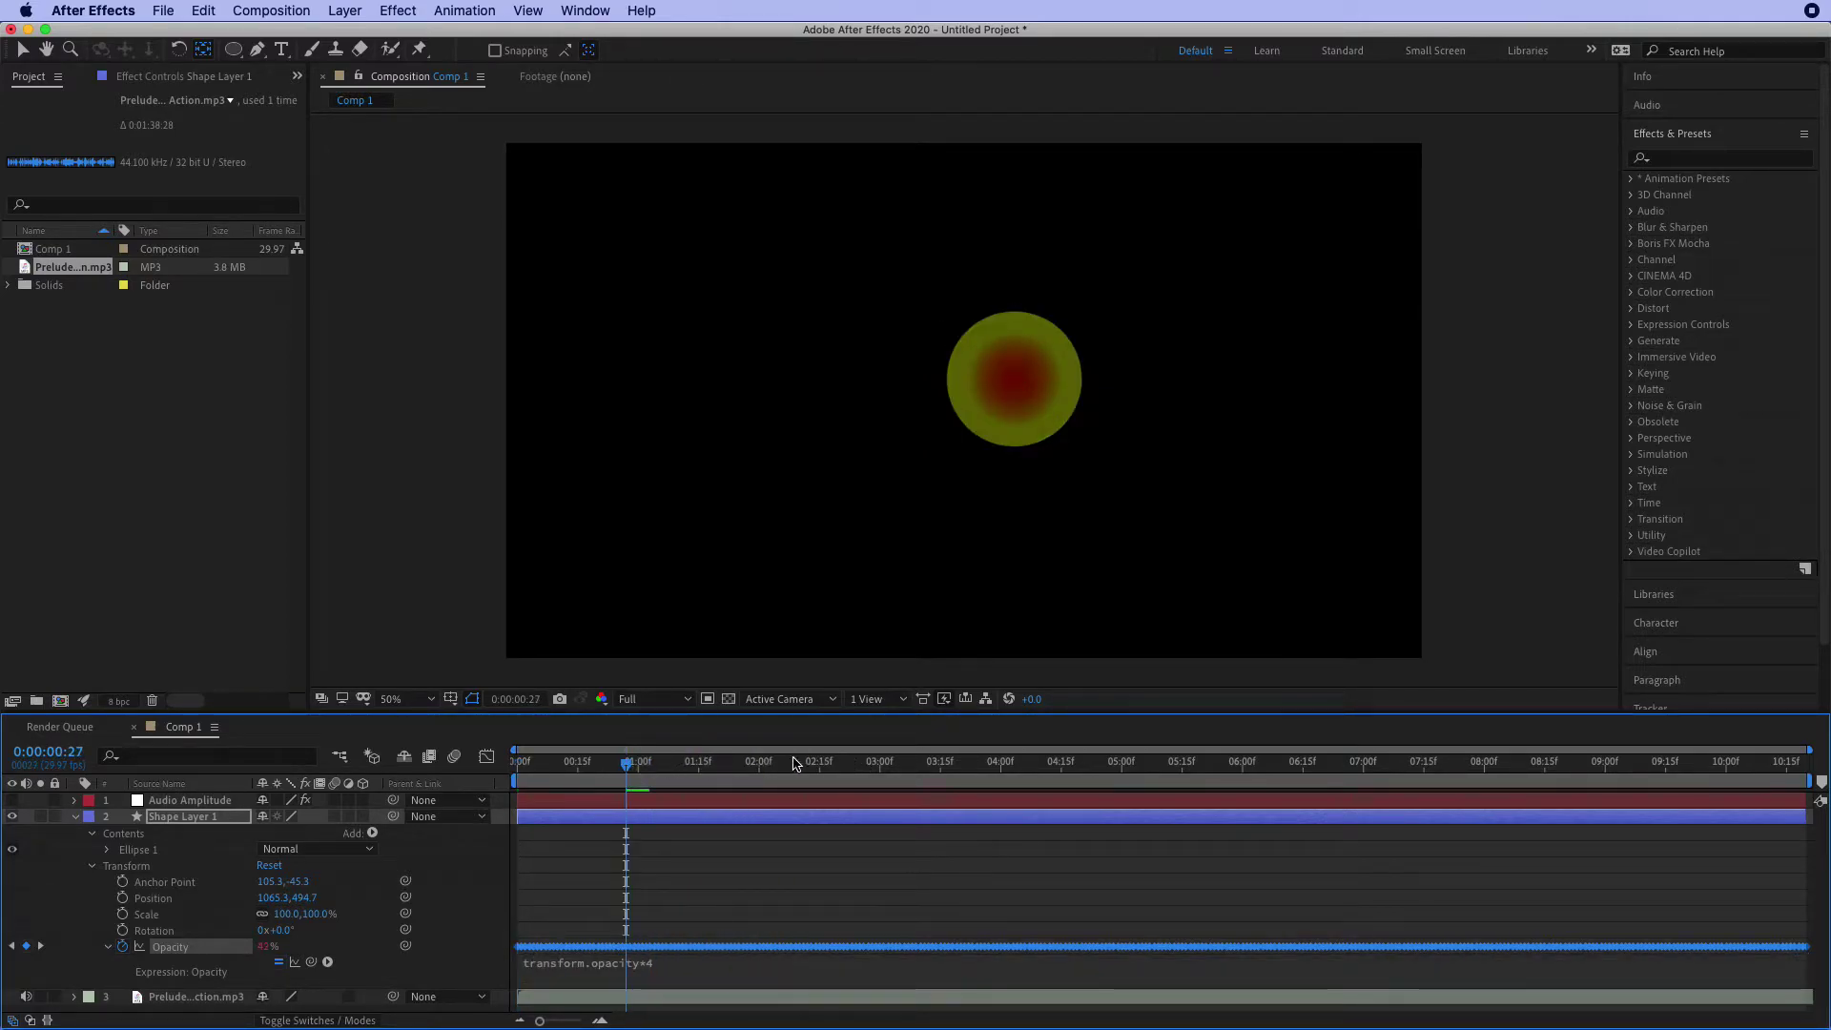
{"action": "key", "text": "space"}
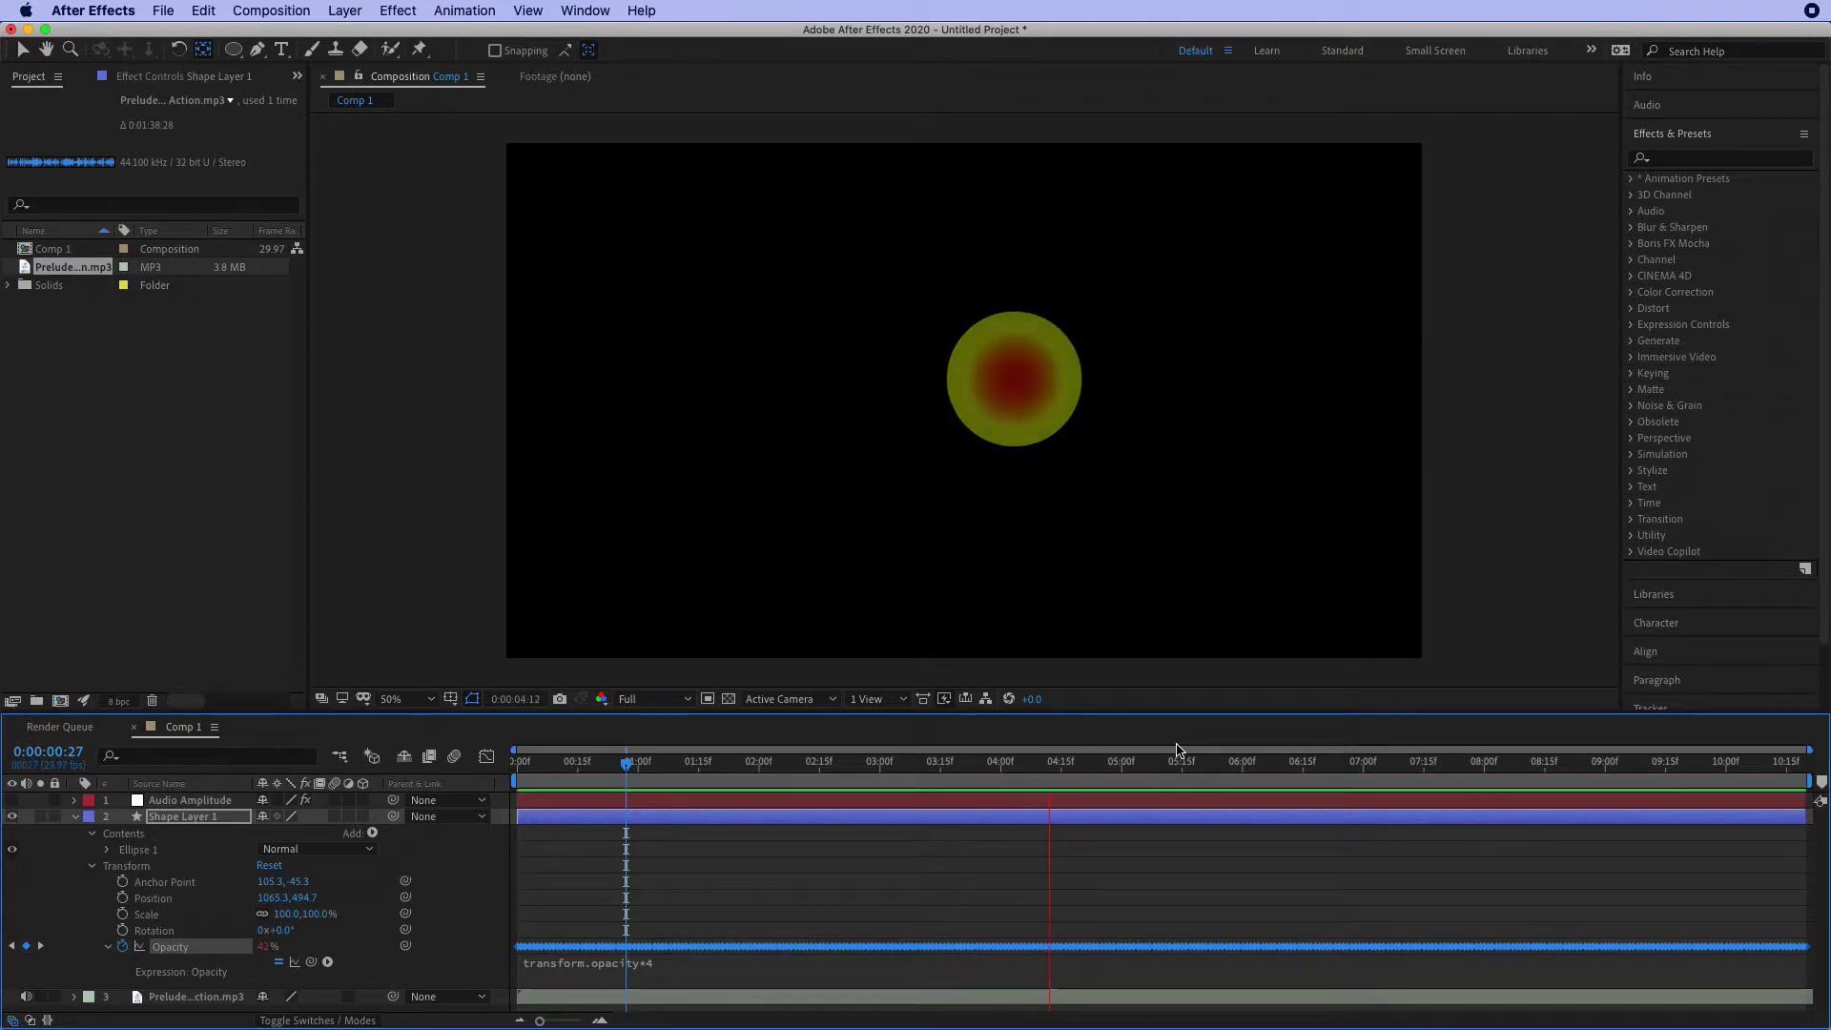
{"action": "key", "text": "space"}
{"action": "left_click_drag", "start_coordinate": [1313, 763], "coordinate": [985, 763]}
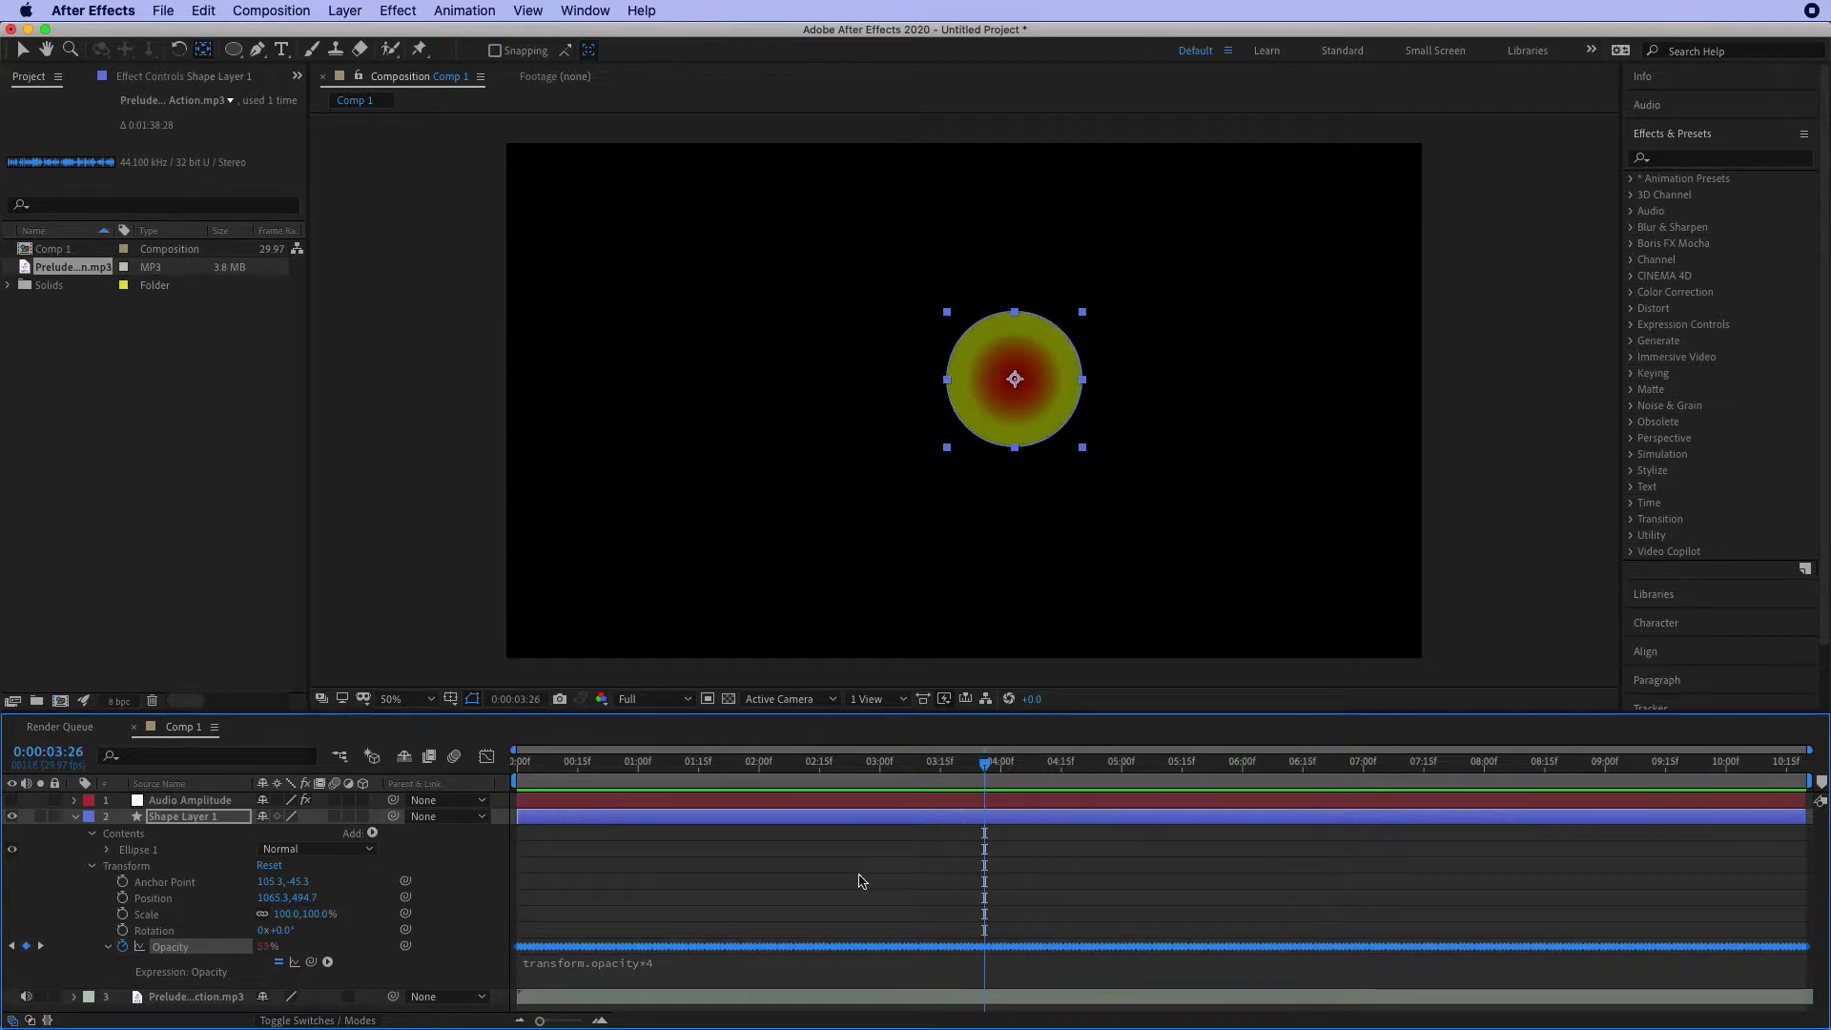
Step: Change the Opacity expression to transform.opacity+80 and preview the circle from 0:00:01:27
{"action": "left_click", "coordinate": [682, 963]}
{"action": "left_click_drag", "start_coordinate": [685, 961], "coordinate": [719, 965]}
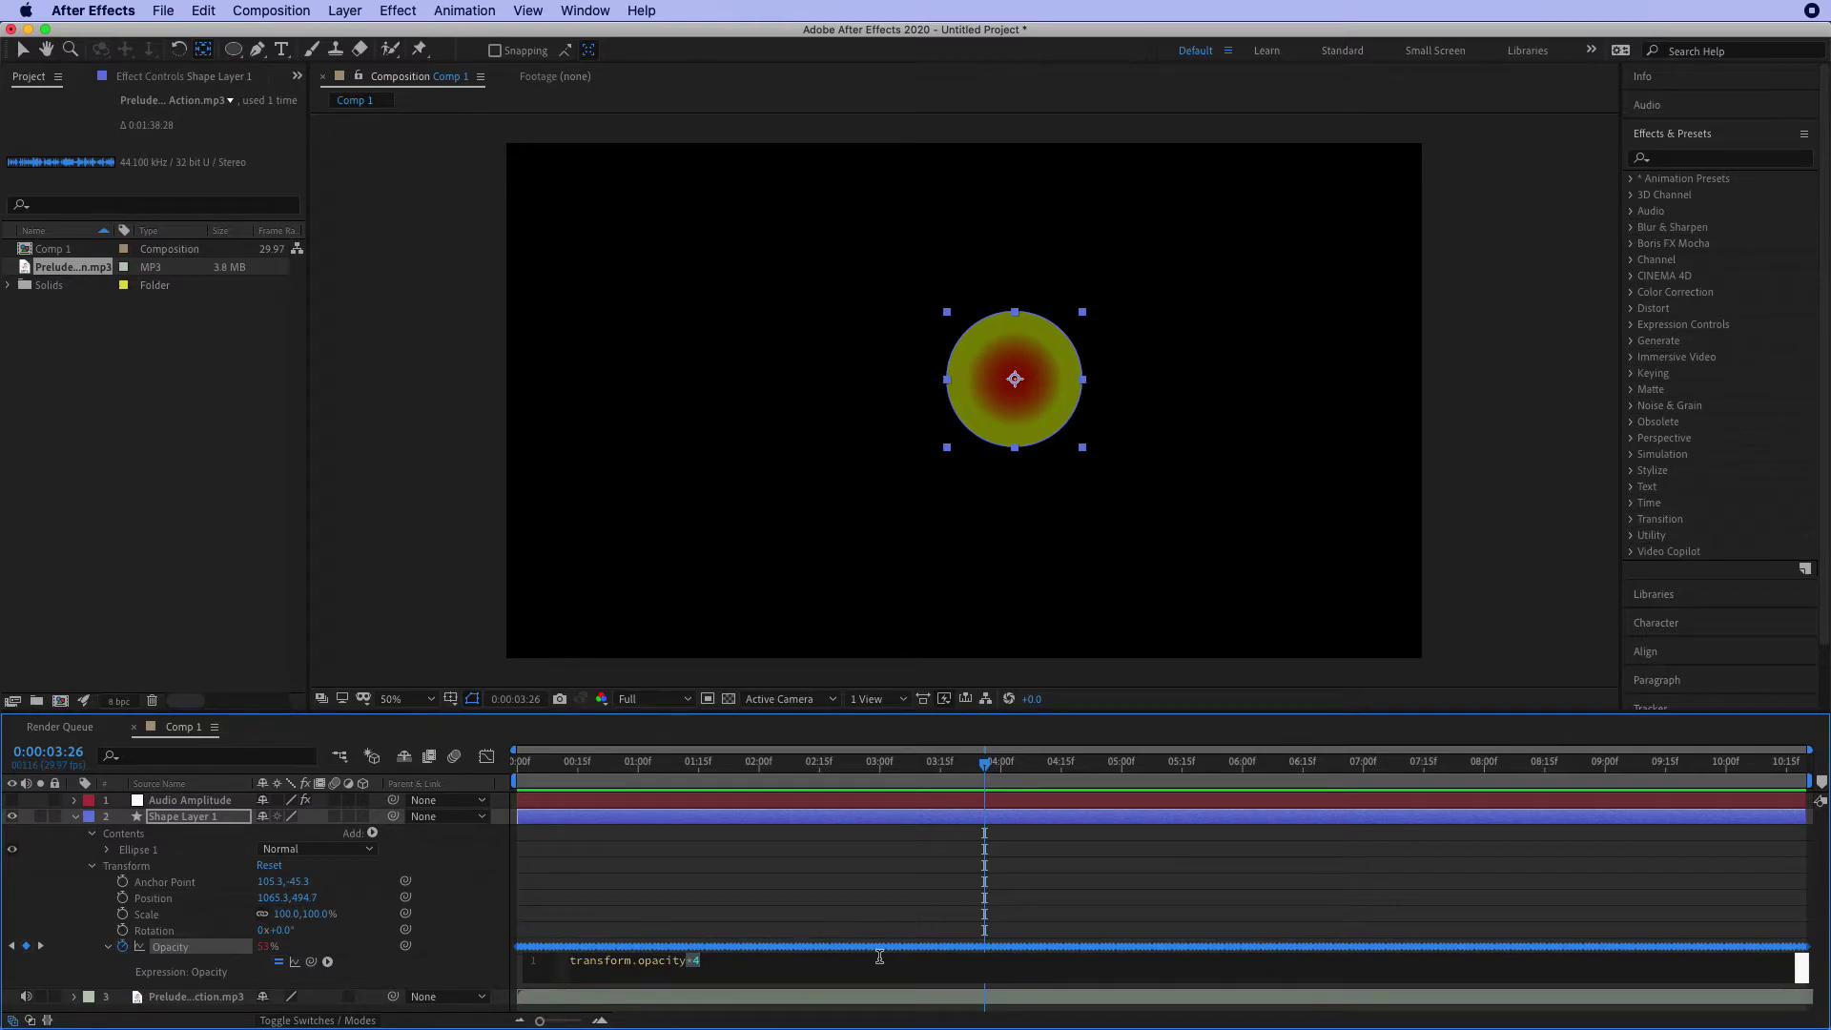
{"action": "key", "text": "BackSpace"}
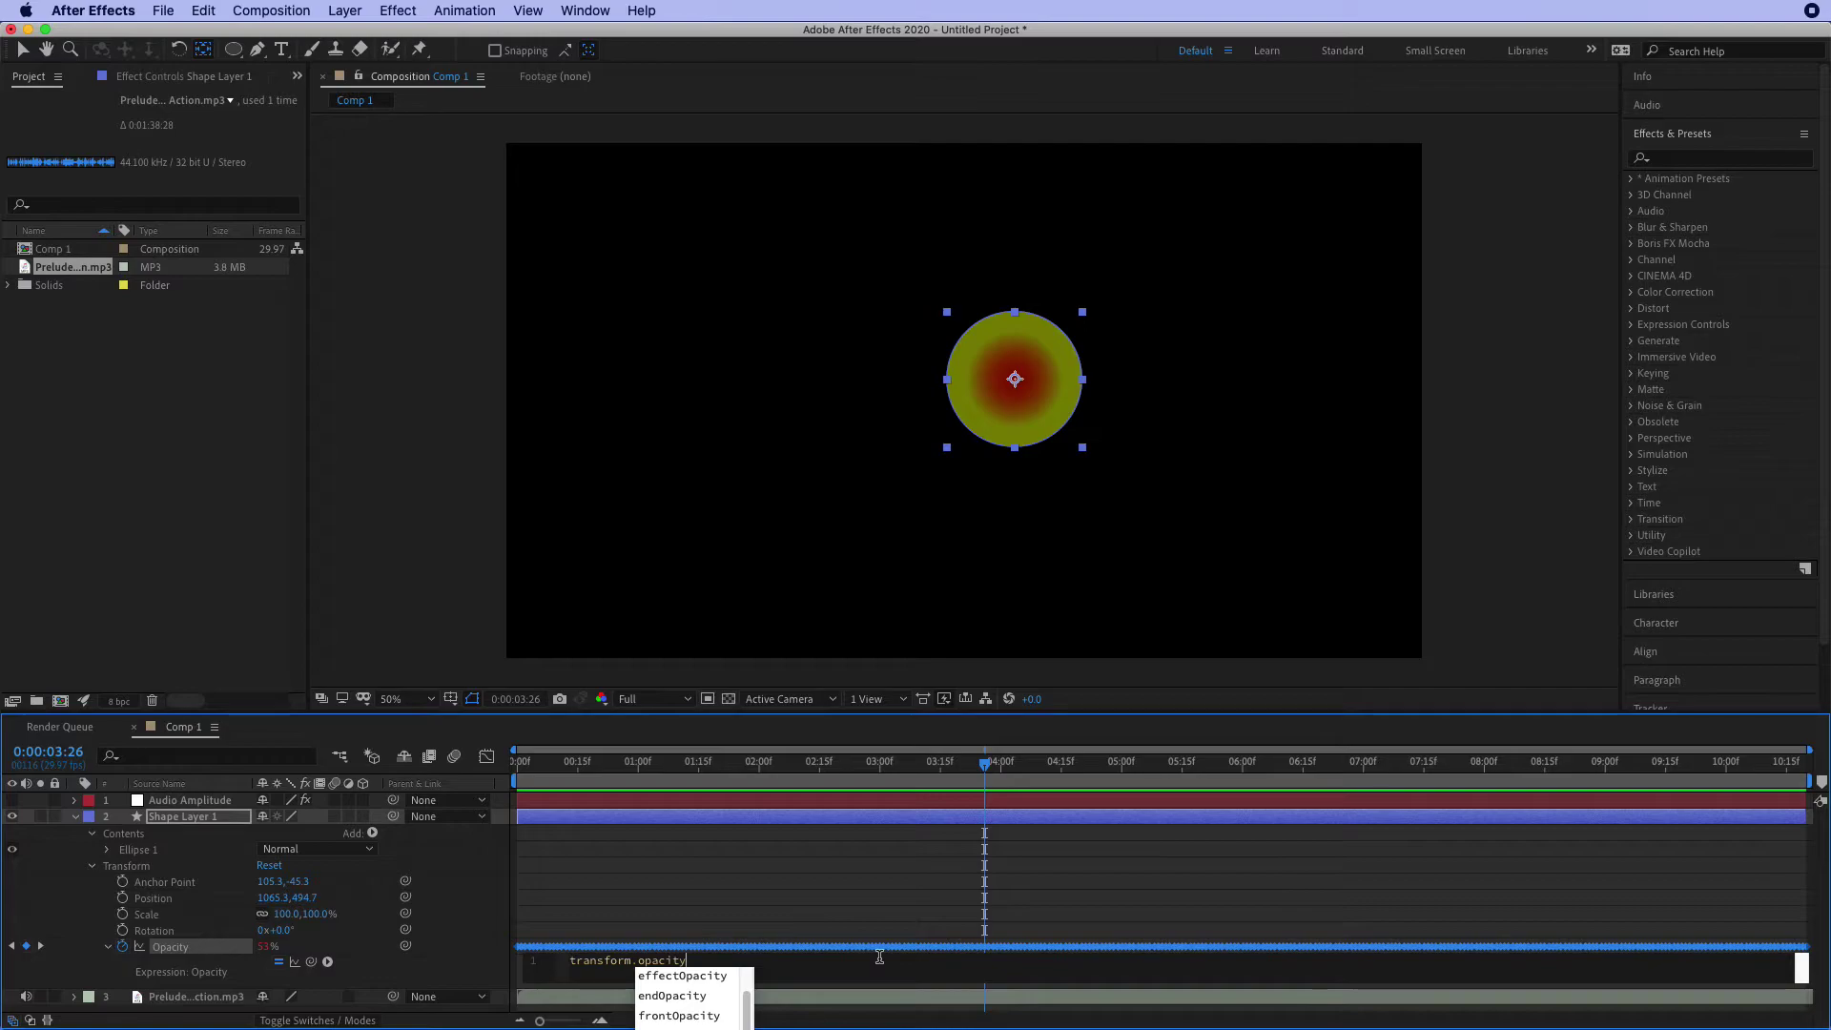
{"action": "type", "text": "="}
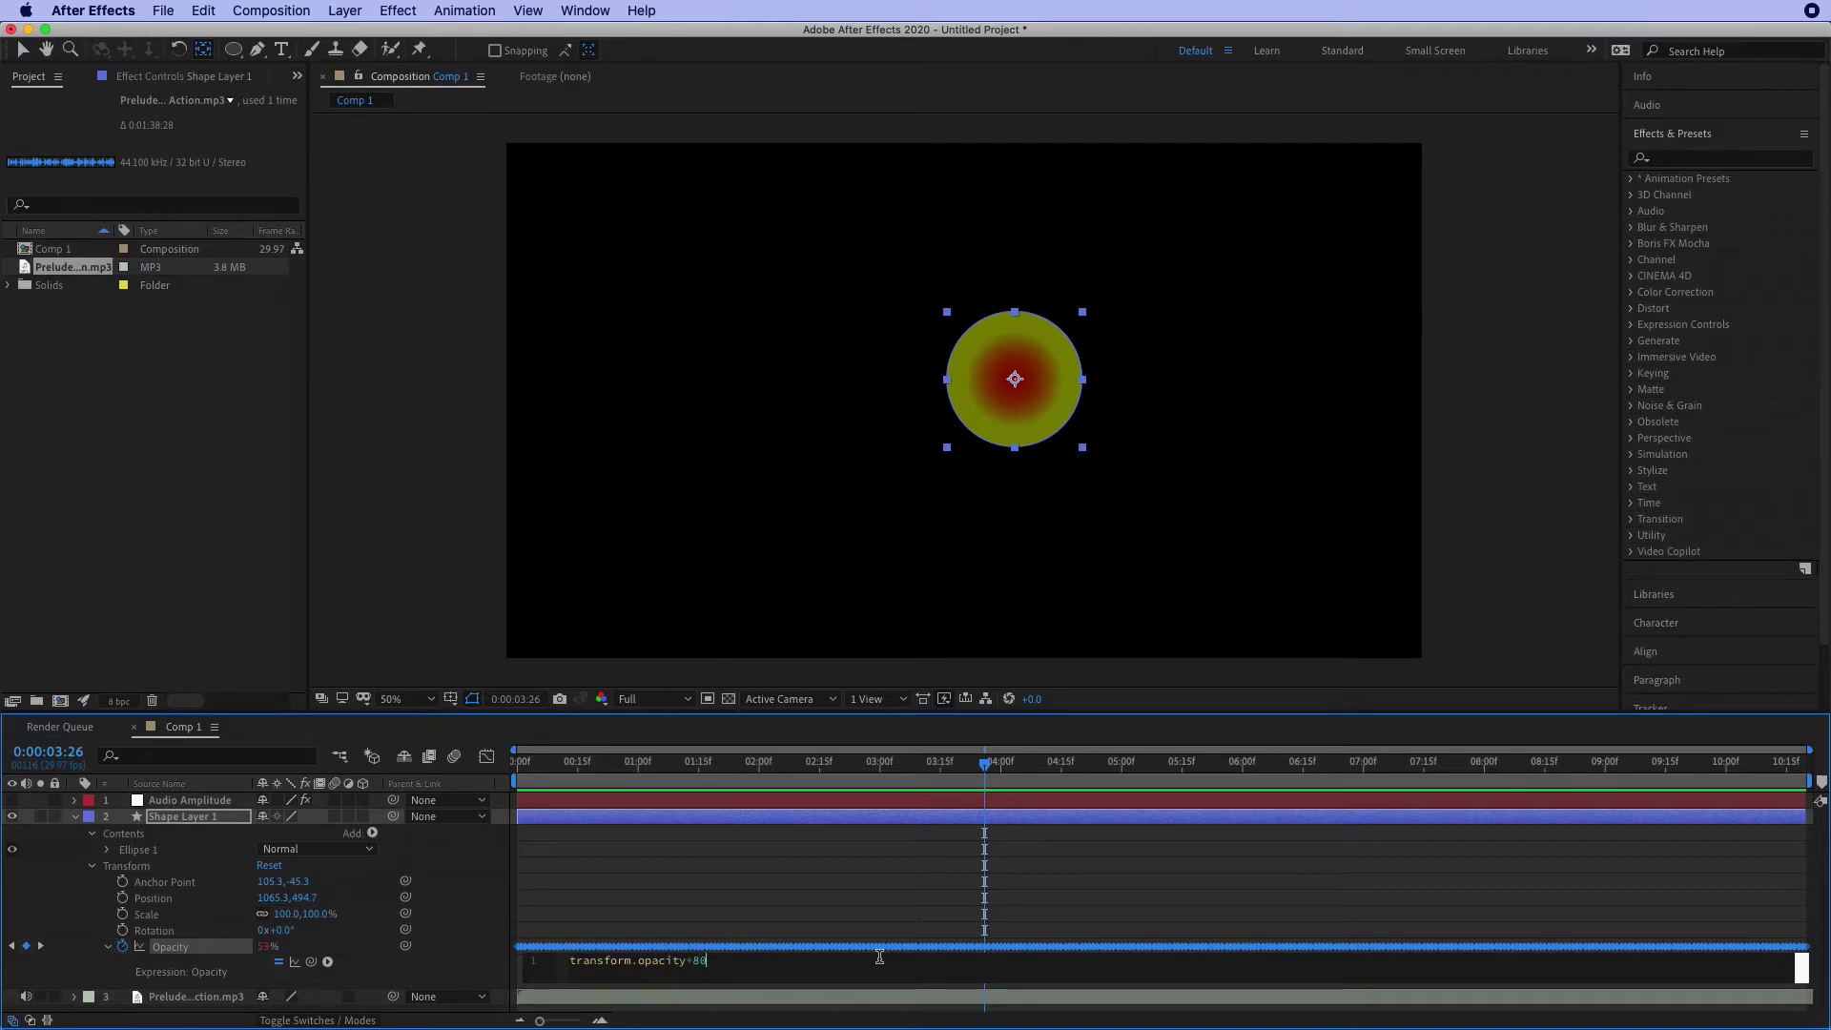
{"action": "left_click_drag", "start_coordinate": [986, 764], "coordinate": [748, 754]}
{"action": "key", "text": "space"}
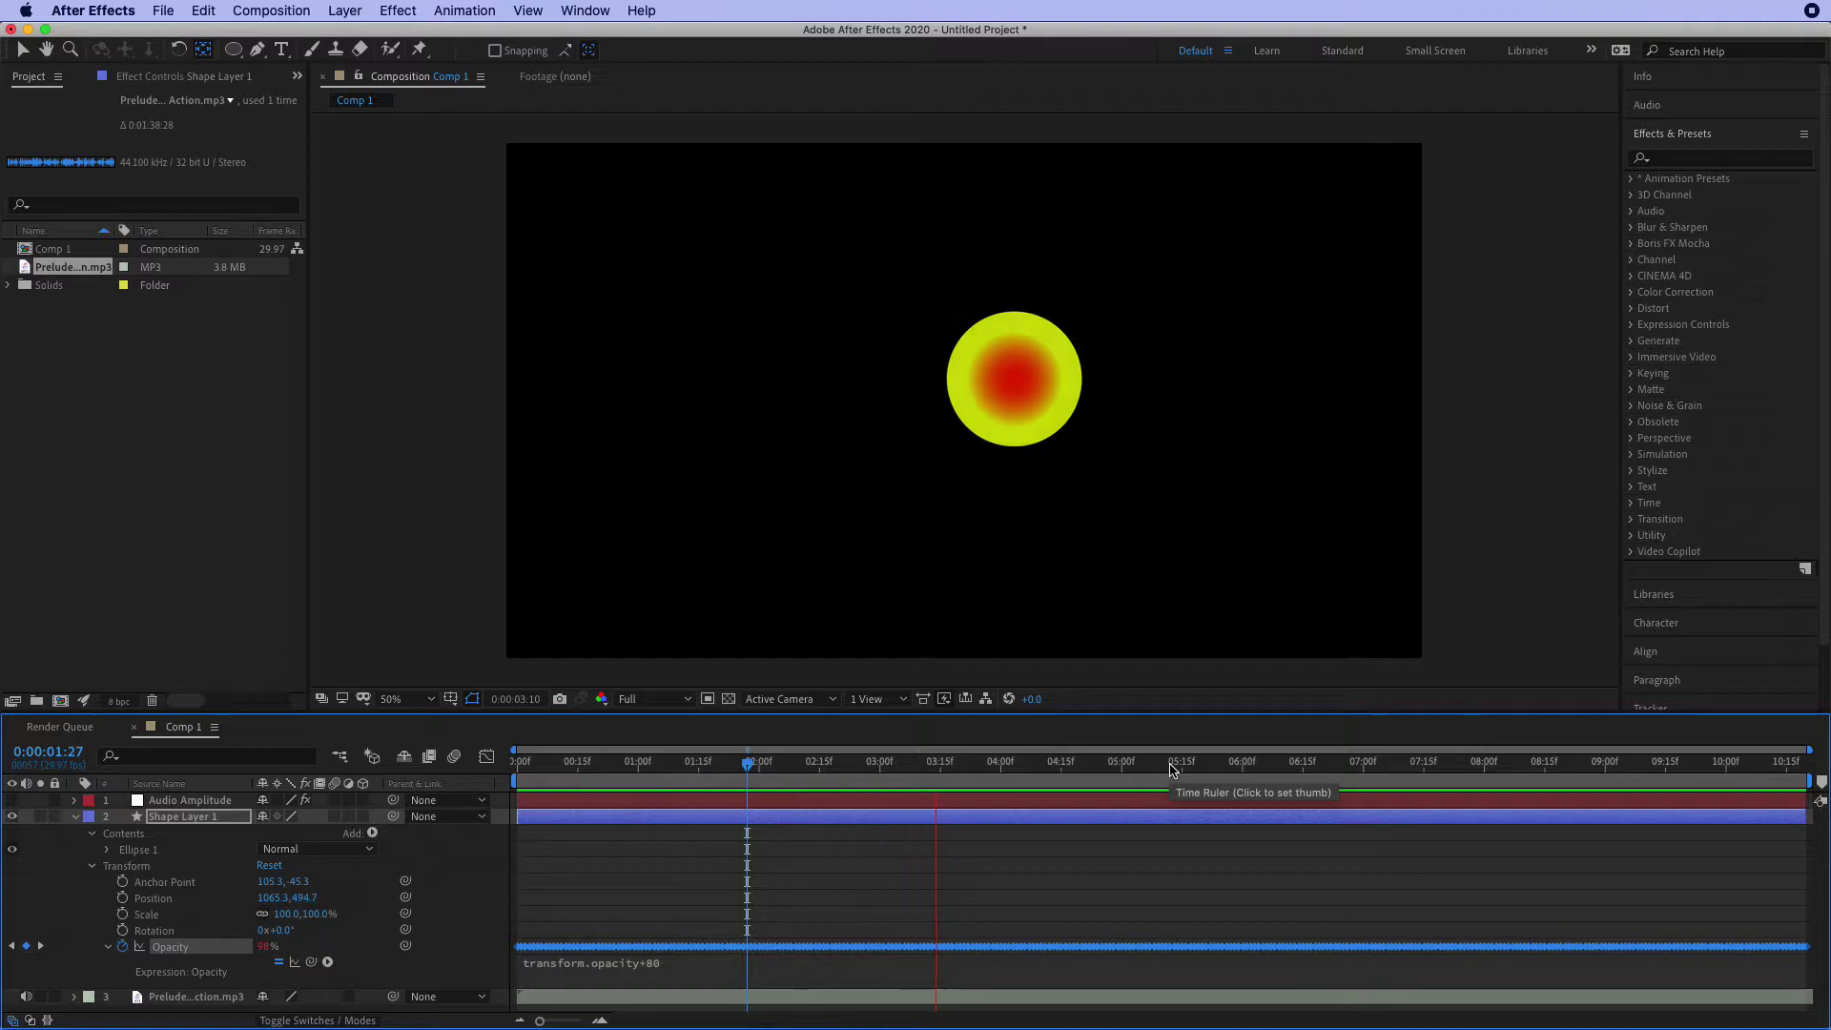
{"action": "key", "text": "space"}
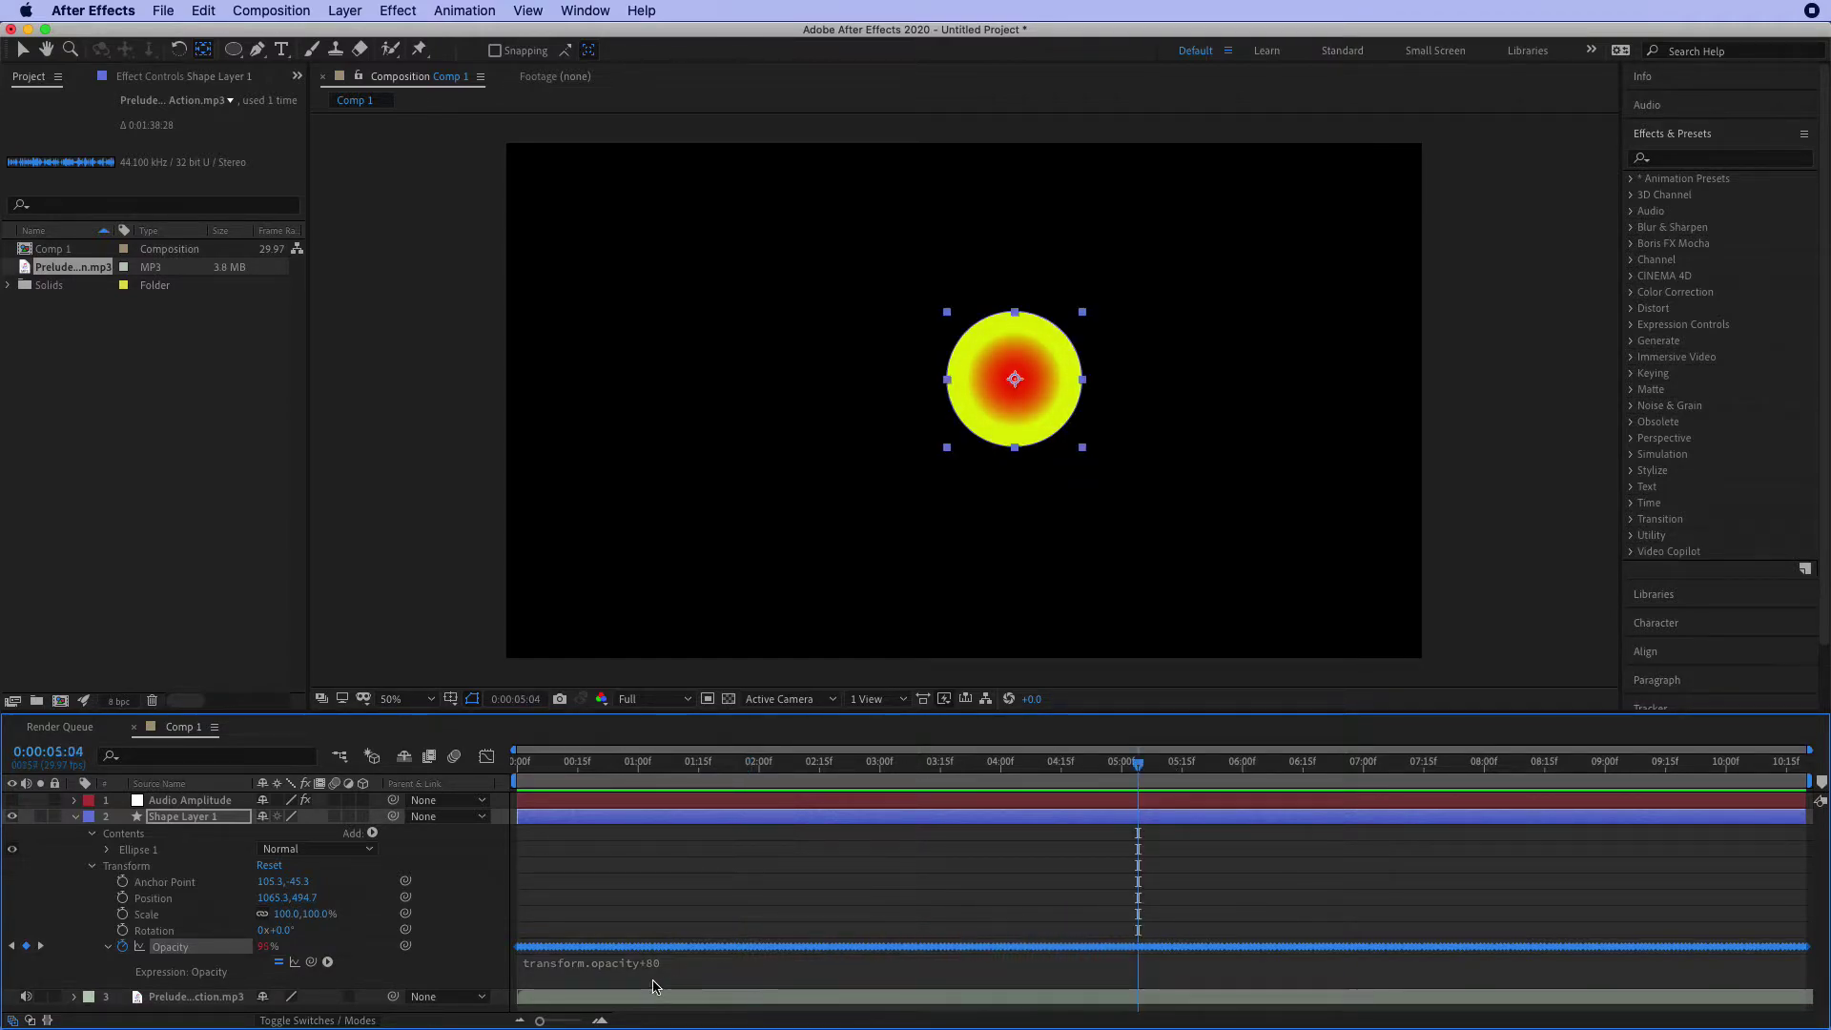
Step: Change the Opacity expression to transform.opacity+60 and preview the circle from 0:00:03:01
{"action": "left_click", "coordinate": [658, 965]}
{"action": "left_click", "coordinate": [694, 966]}
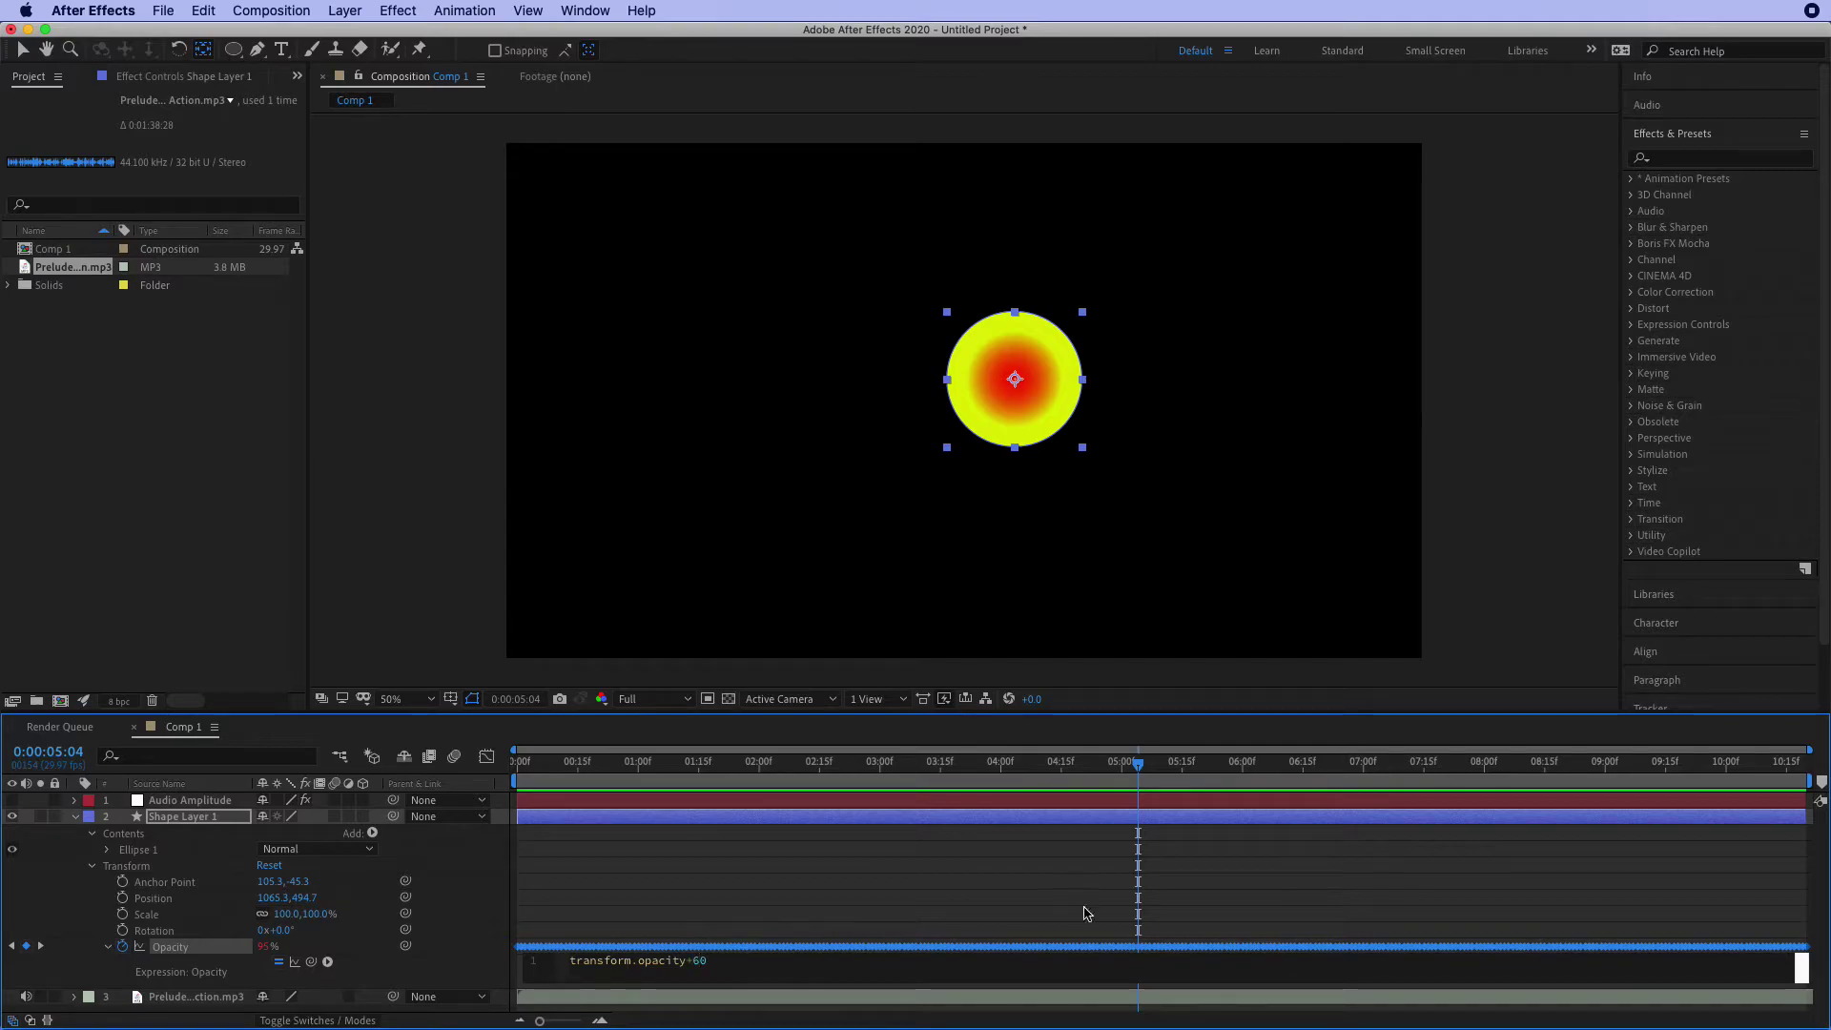
{"action": "left_click_drag", "start_coordinate": [1138, 763], "coordinate": [884, 763]}
{"action": "key", "text": "space"}
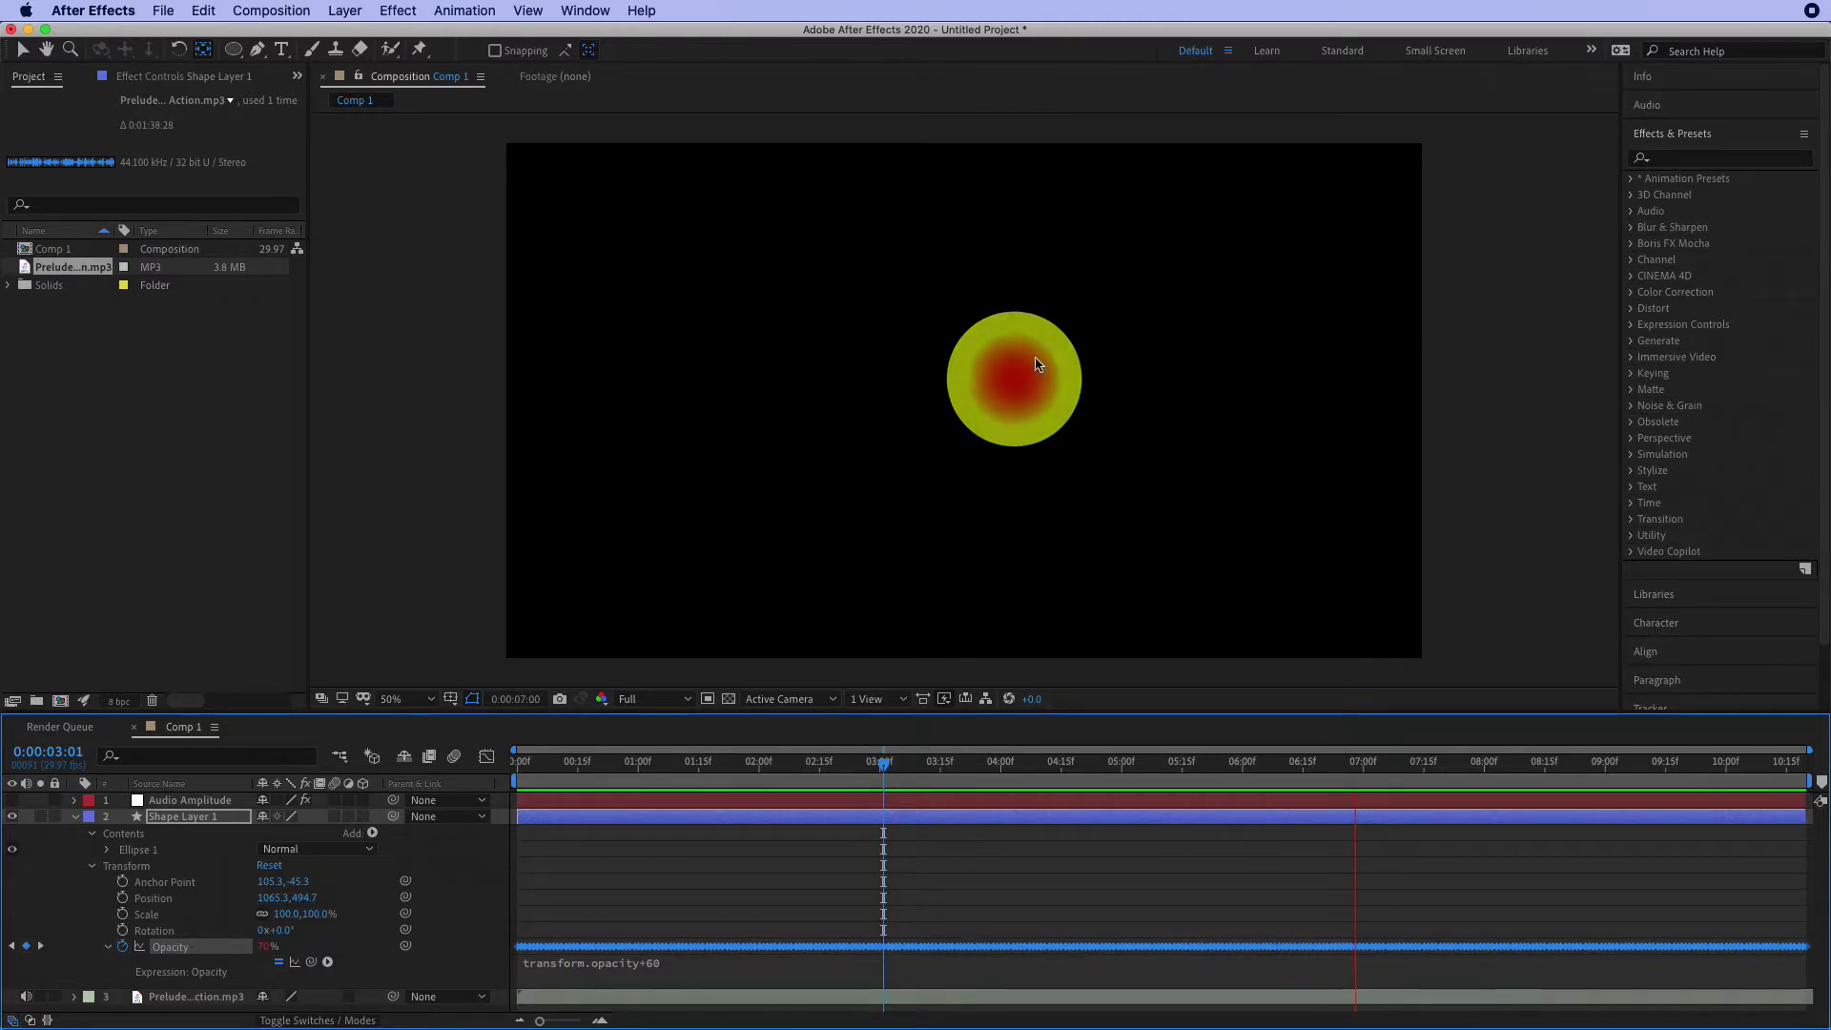
{"action": "key", "text": "space"}
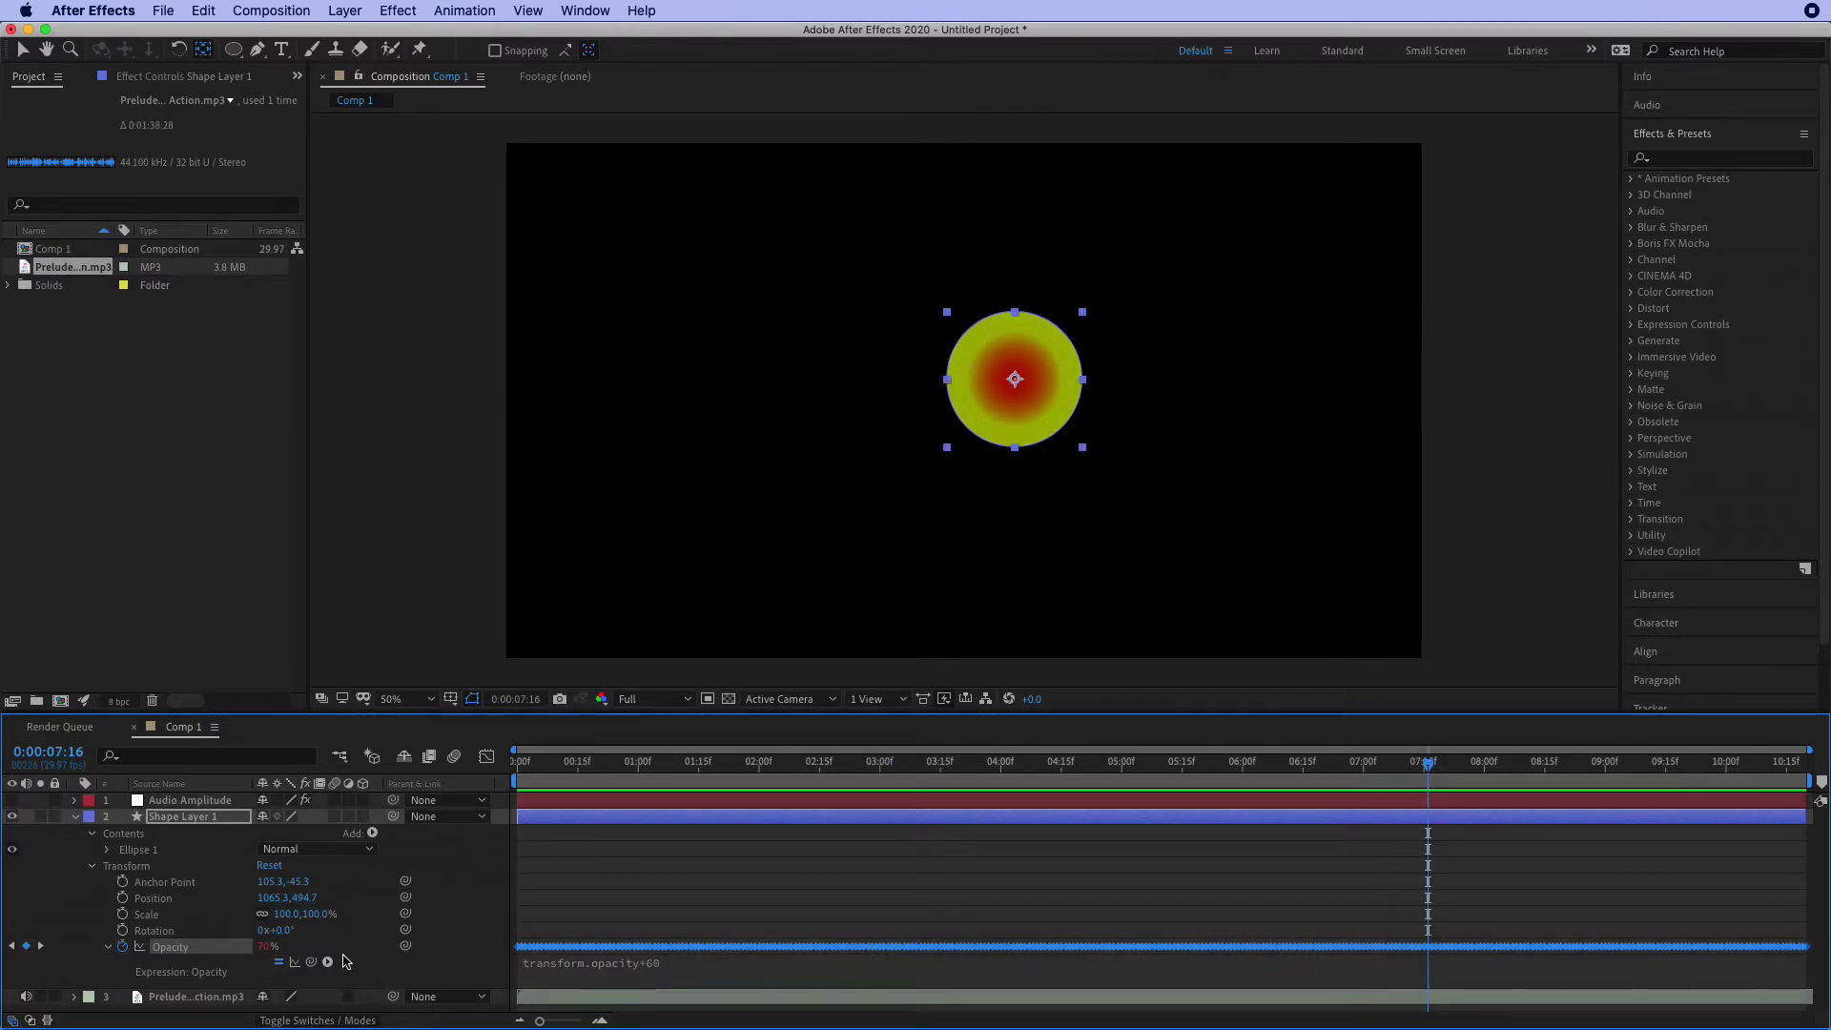
Step: Remove the expression and all keyframes from Shape Layer 1's Opacity and set it to 100%
{"action": "left_click", "coordinate": [122, 947], "text": "alt"}
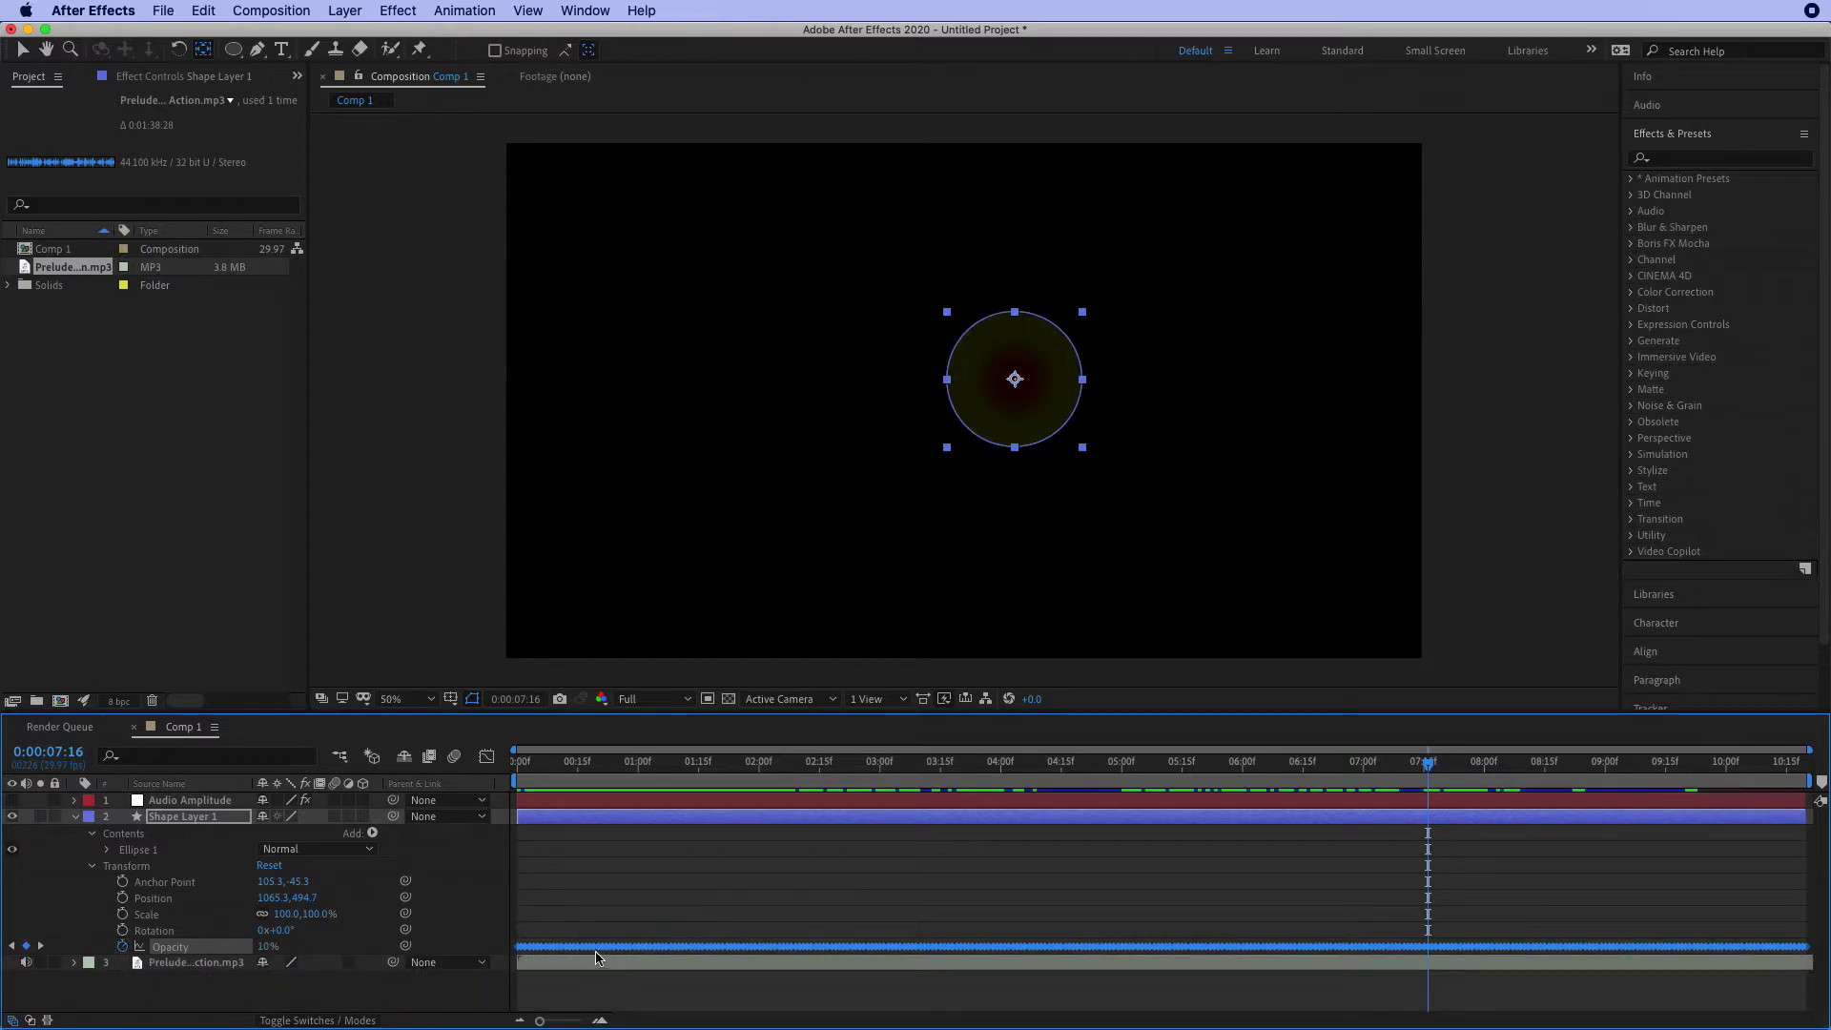
{"action": "left_click", "coordinate": [123, 945]}
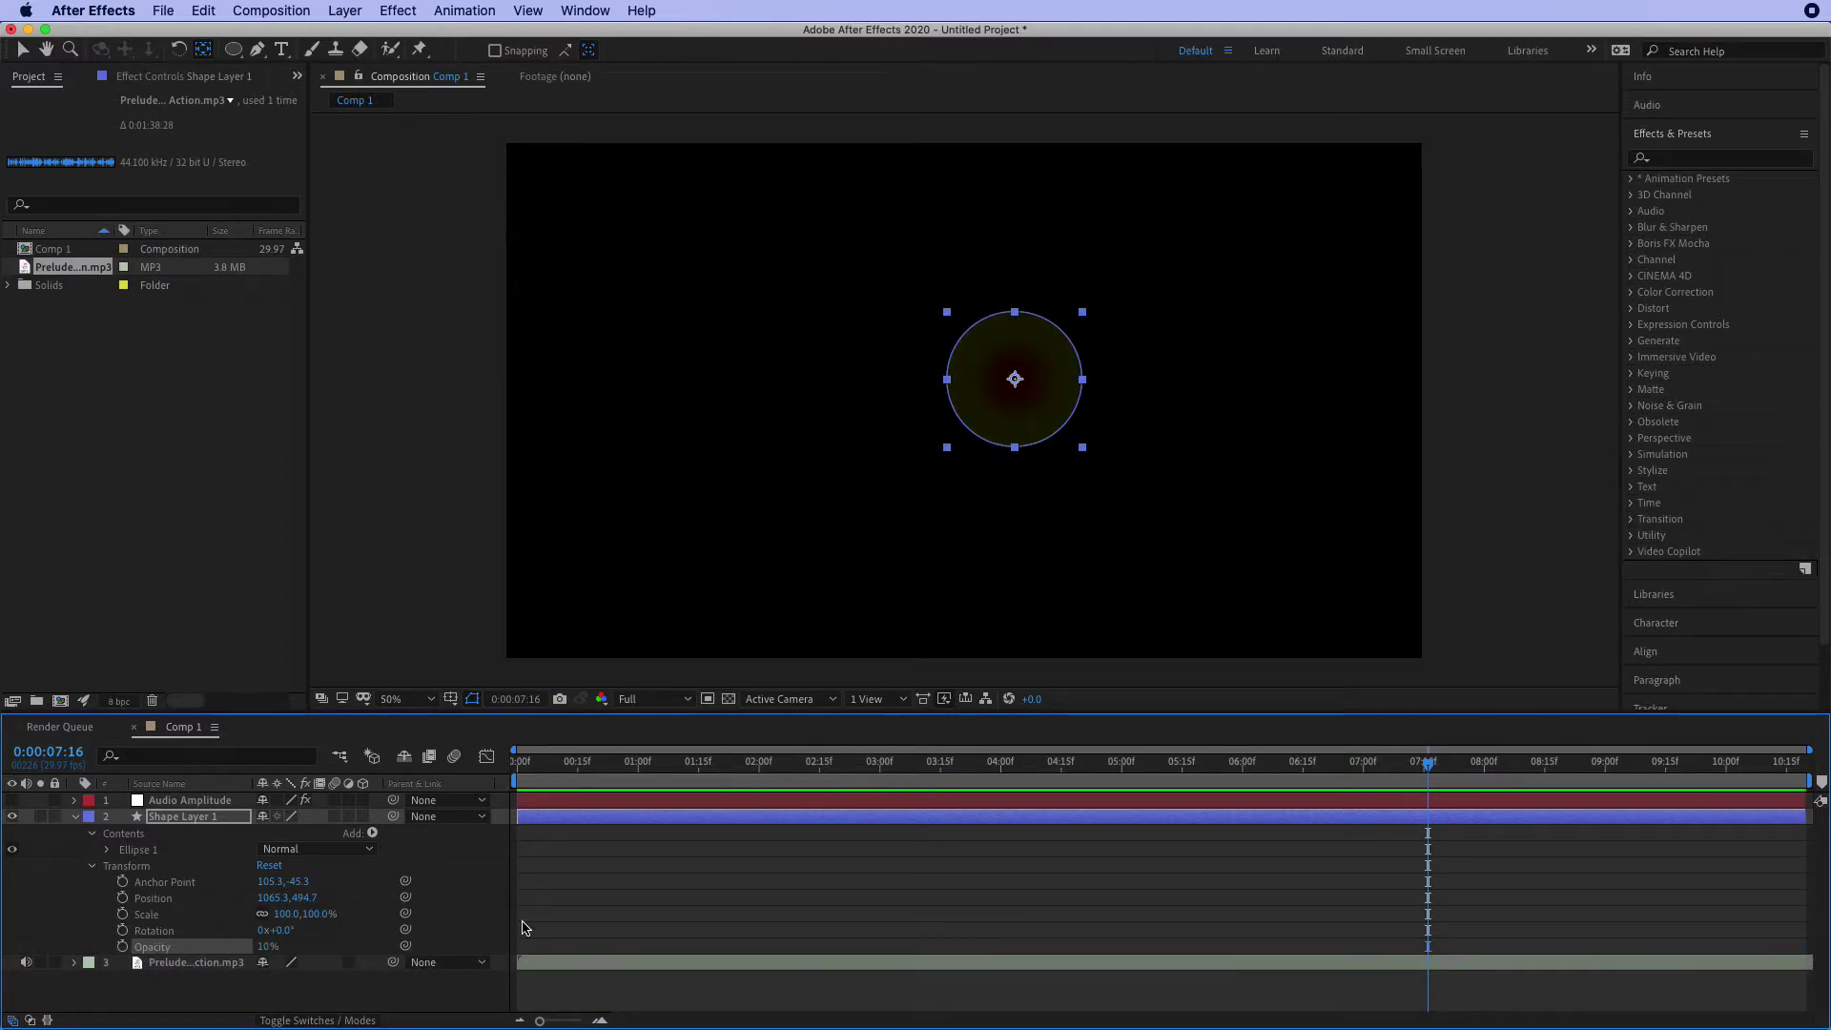
{"action": "key", "text": "Home"}
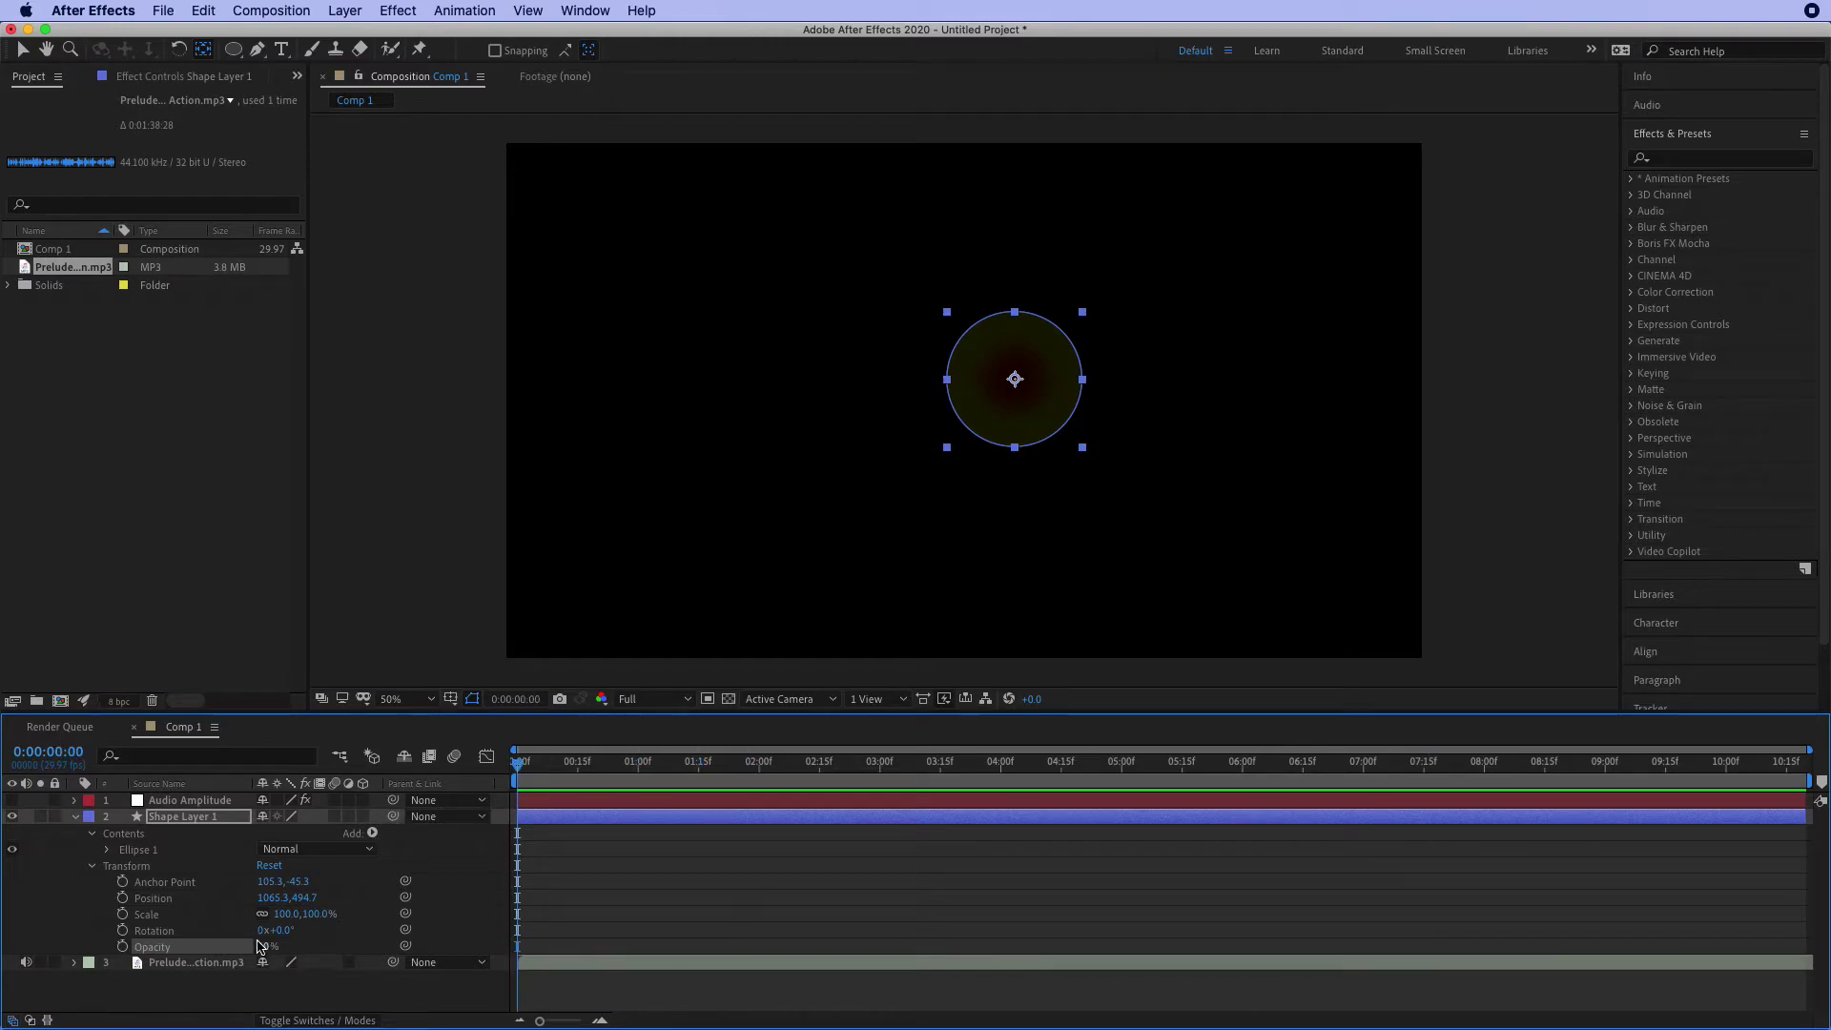
{"action": "left_click_drag", "start_coordinate": [261, 950], "coordinate": [1218, 871]}
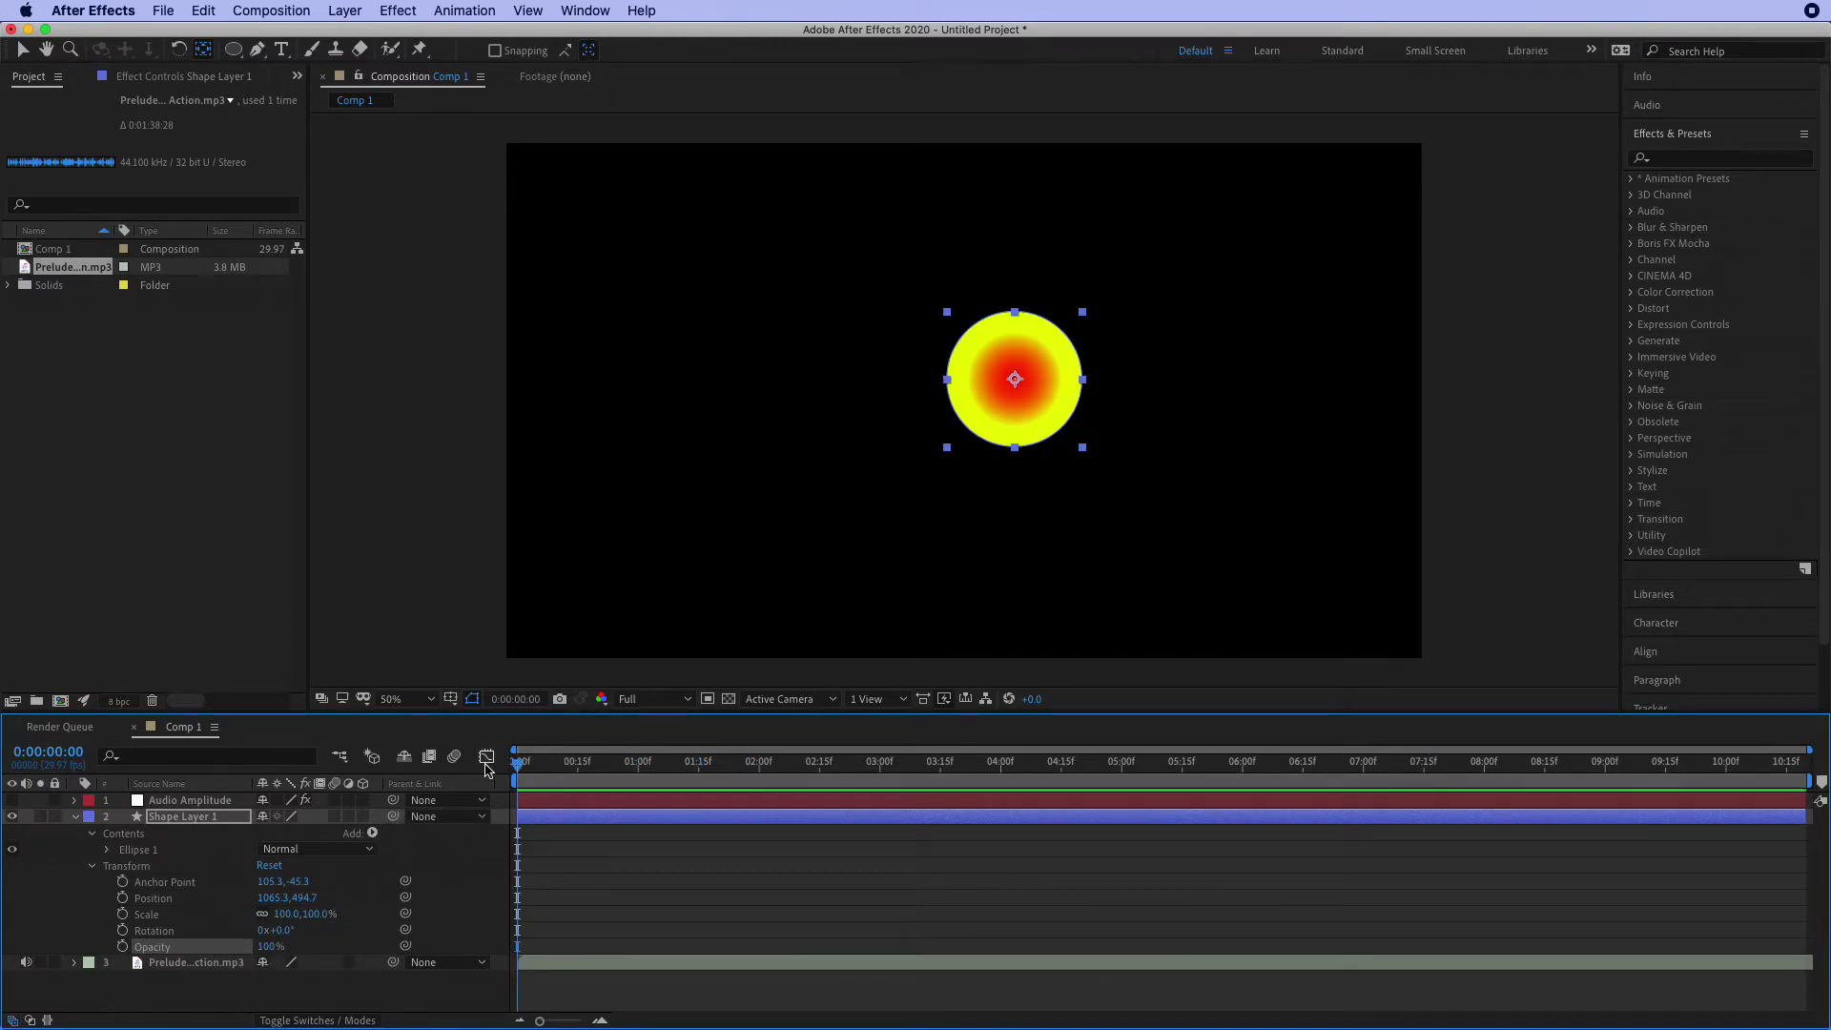
Step: Try to paste the copied slider keyframes into Shape Layer 1's Scale at 0:00, then turn Scale keyframing off
{"action": "mouse_move", "coordinate": [519, 767]}
{"action": "left_mouse_down"}
{"action": "mouse_move", "coordinate": [774, 758]}
{"action": "mouse_move", "coordinate": [494, 778]}
{"action": "left_mouse_up"}
{"action": "left_click", "coordinate": [123, 915]}
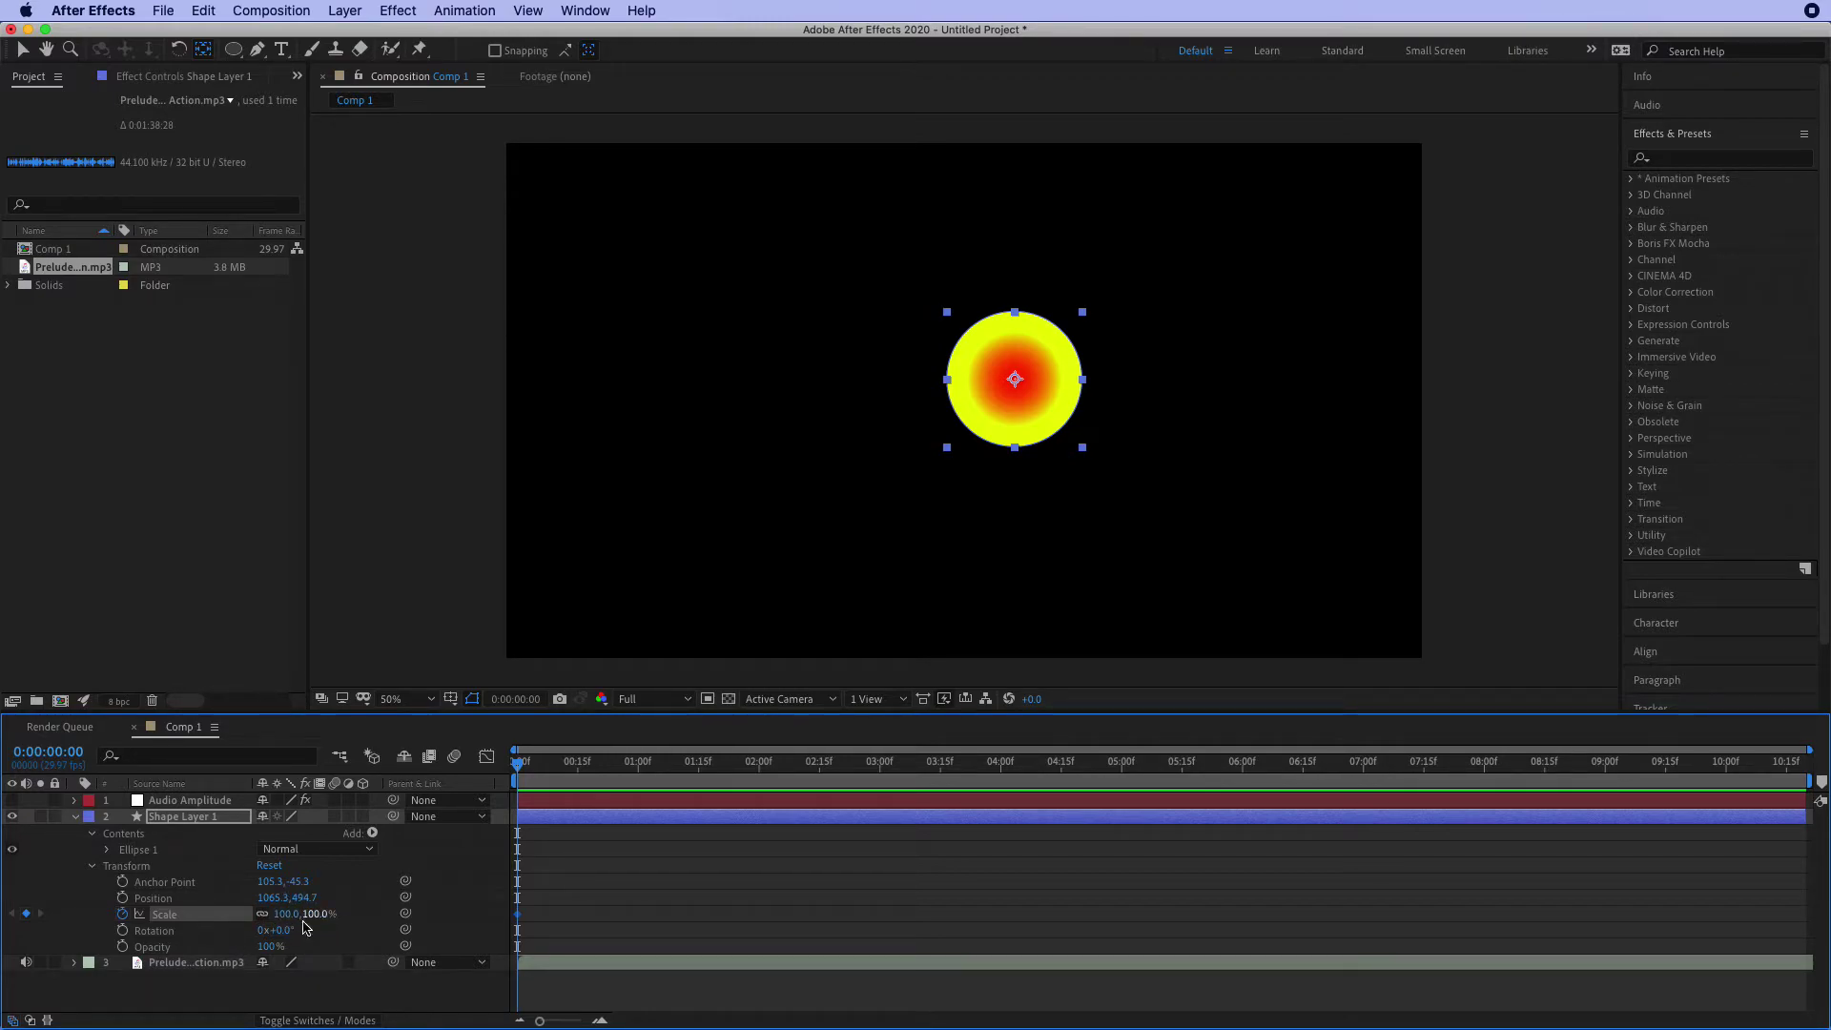
{"action": "left_click", "coordinate": [203, 10]}
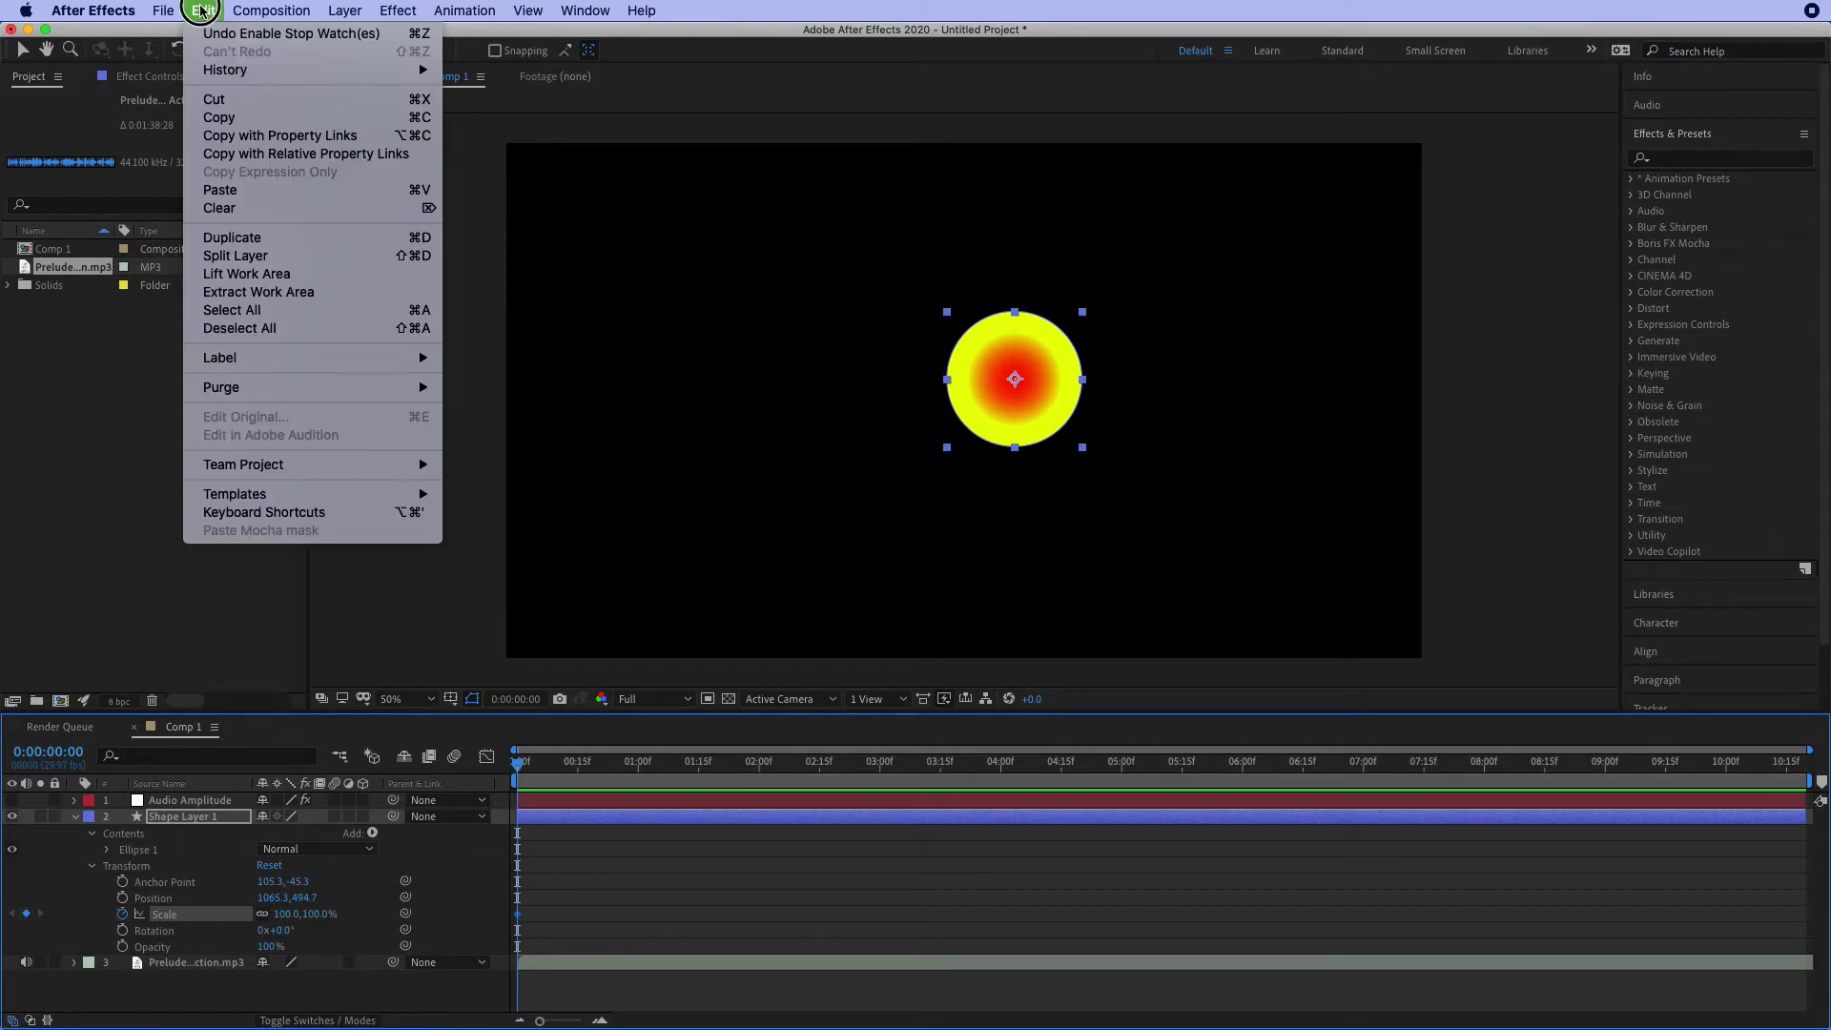
{"action": "left_click", "coordinate": [224, 189]}
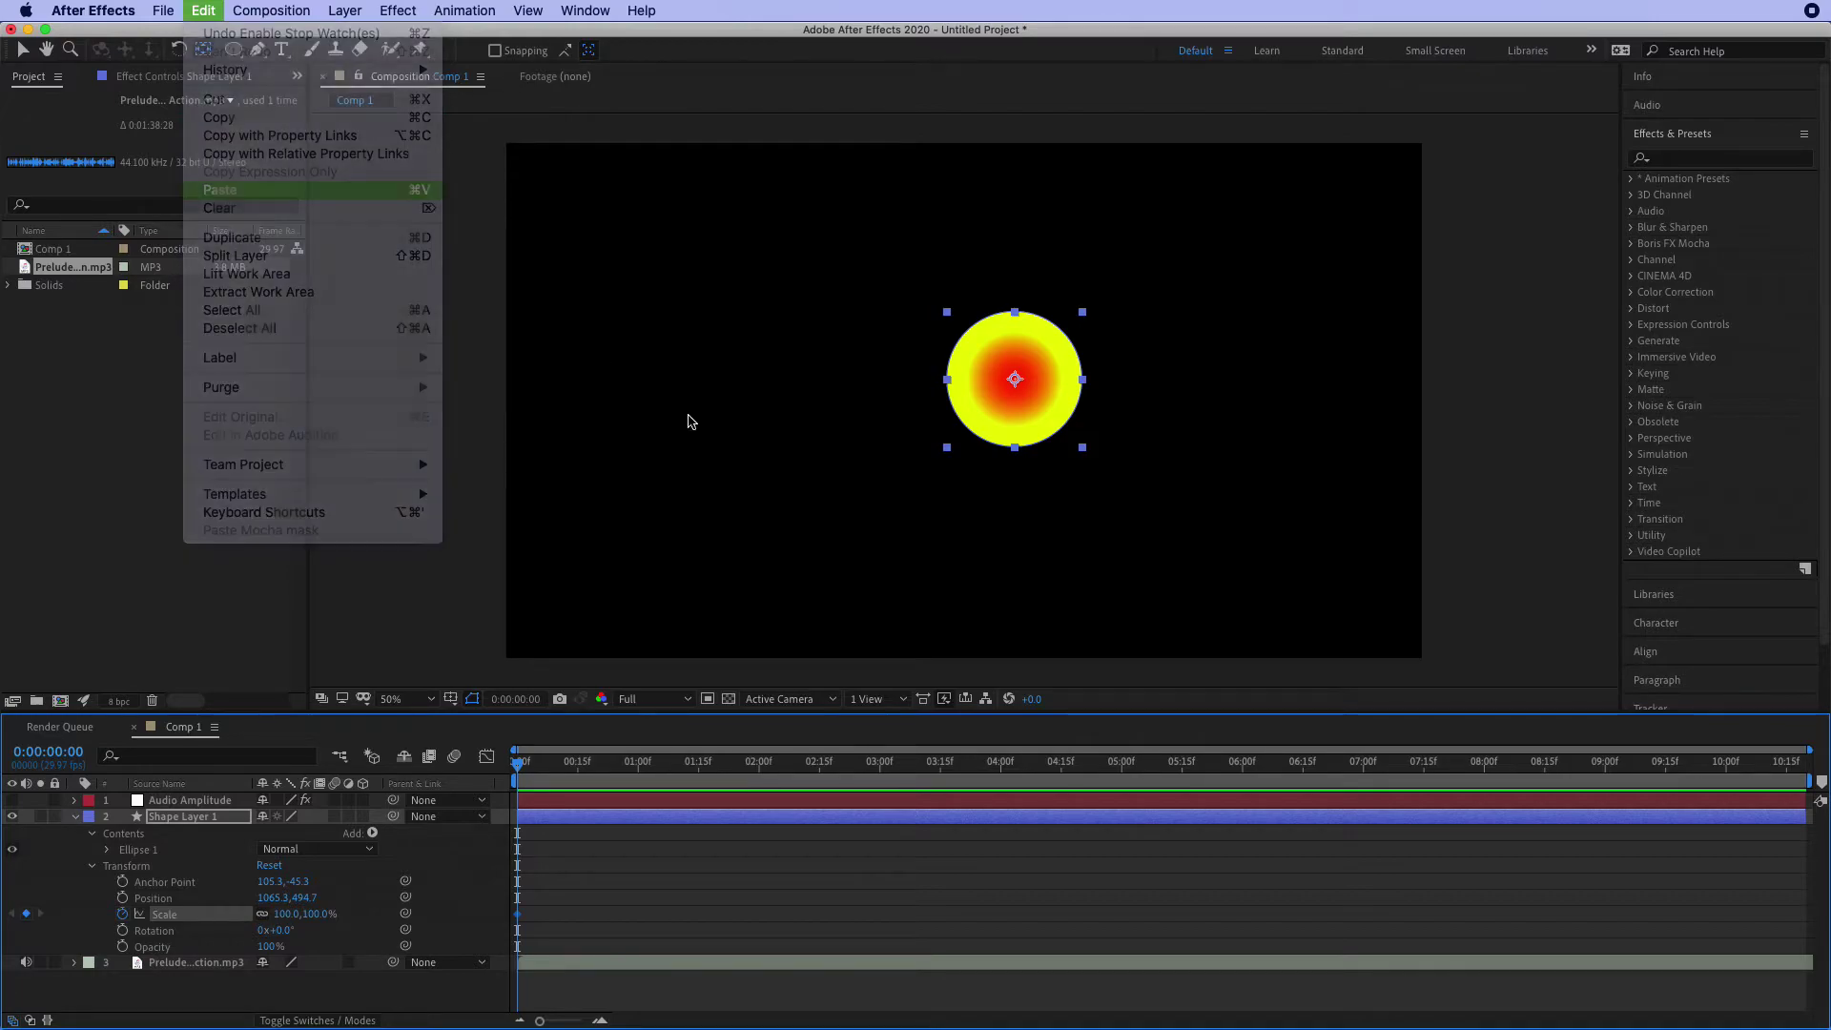
{"action": "left_click", "coordinate": [1038, 563]}
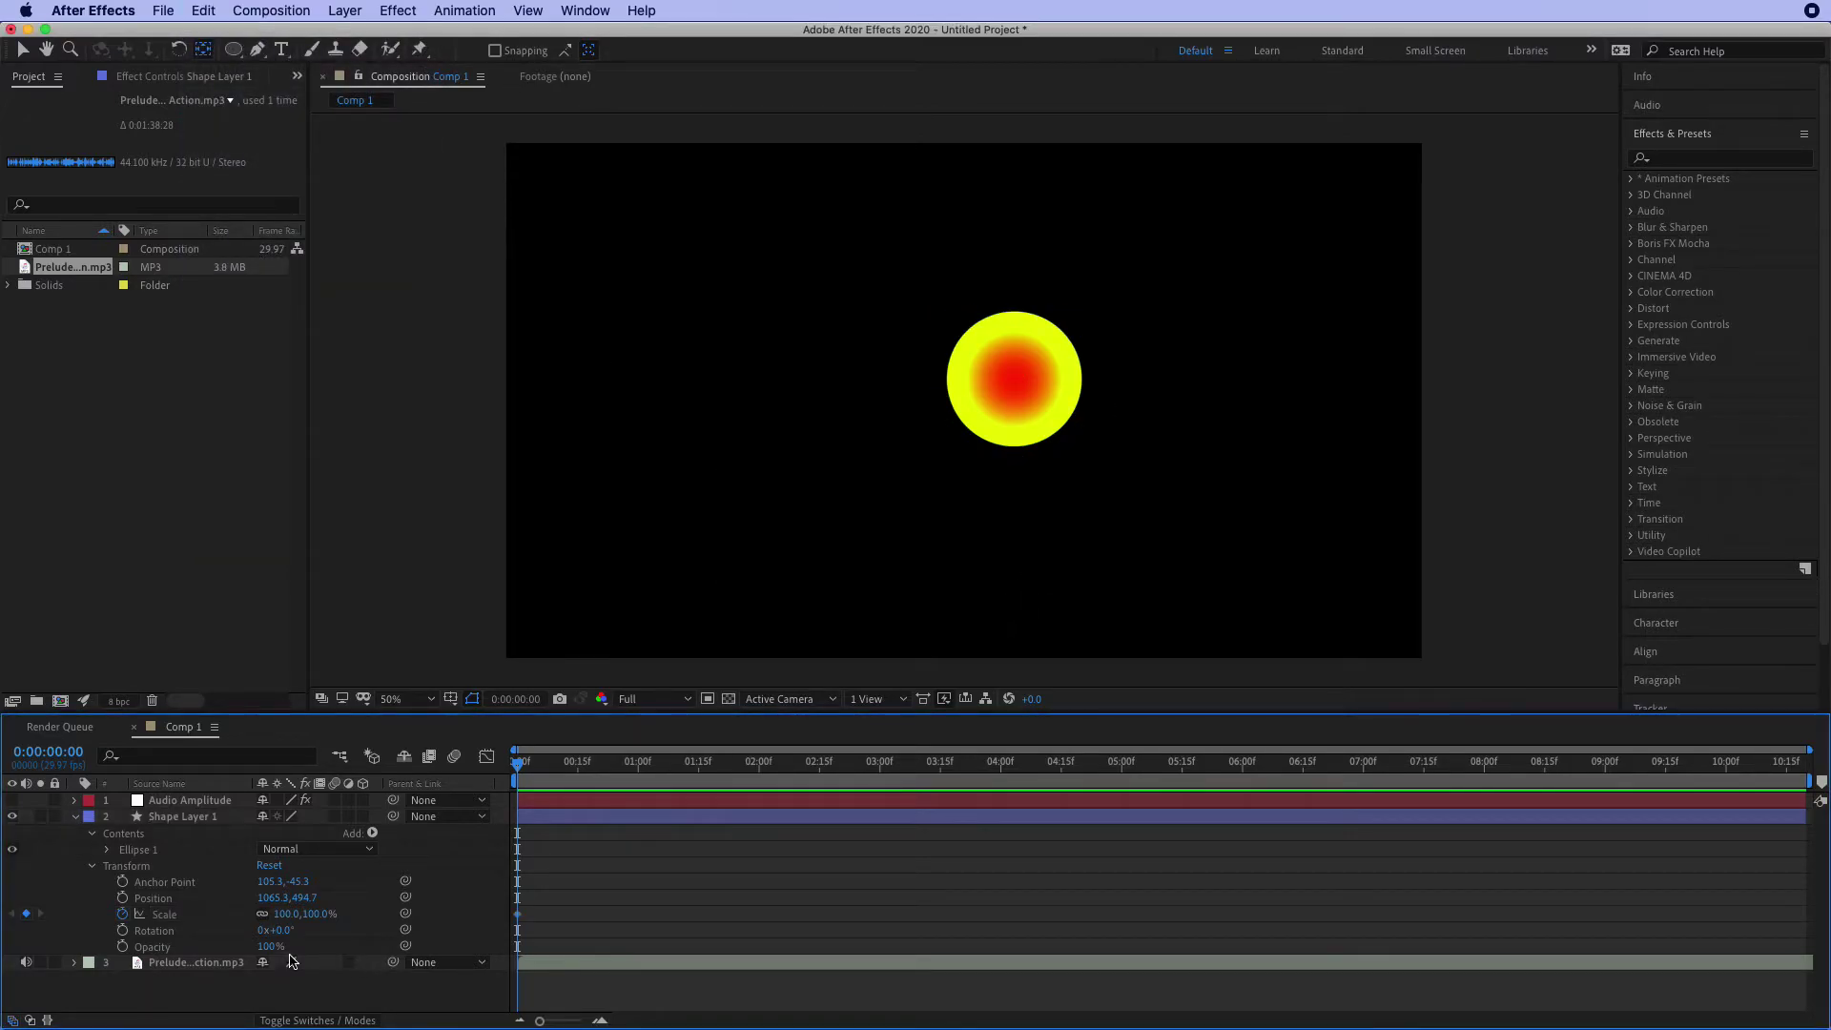
{"action": "left_click", "coordinate": [141, 922]}
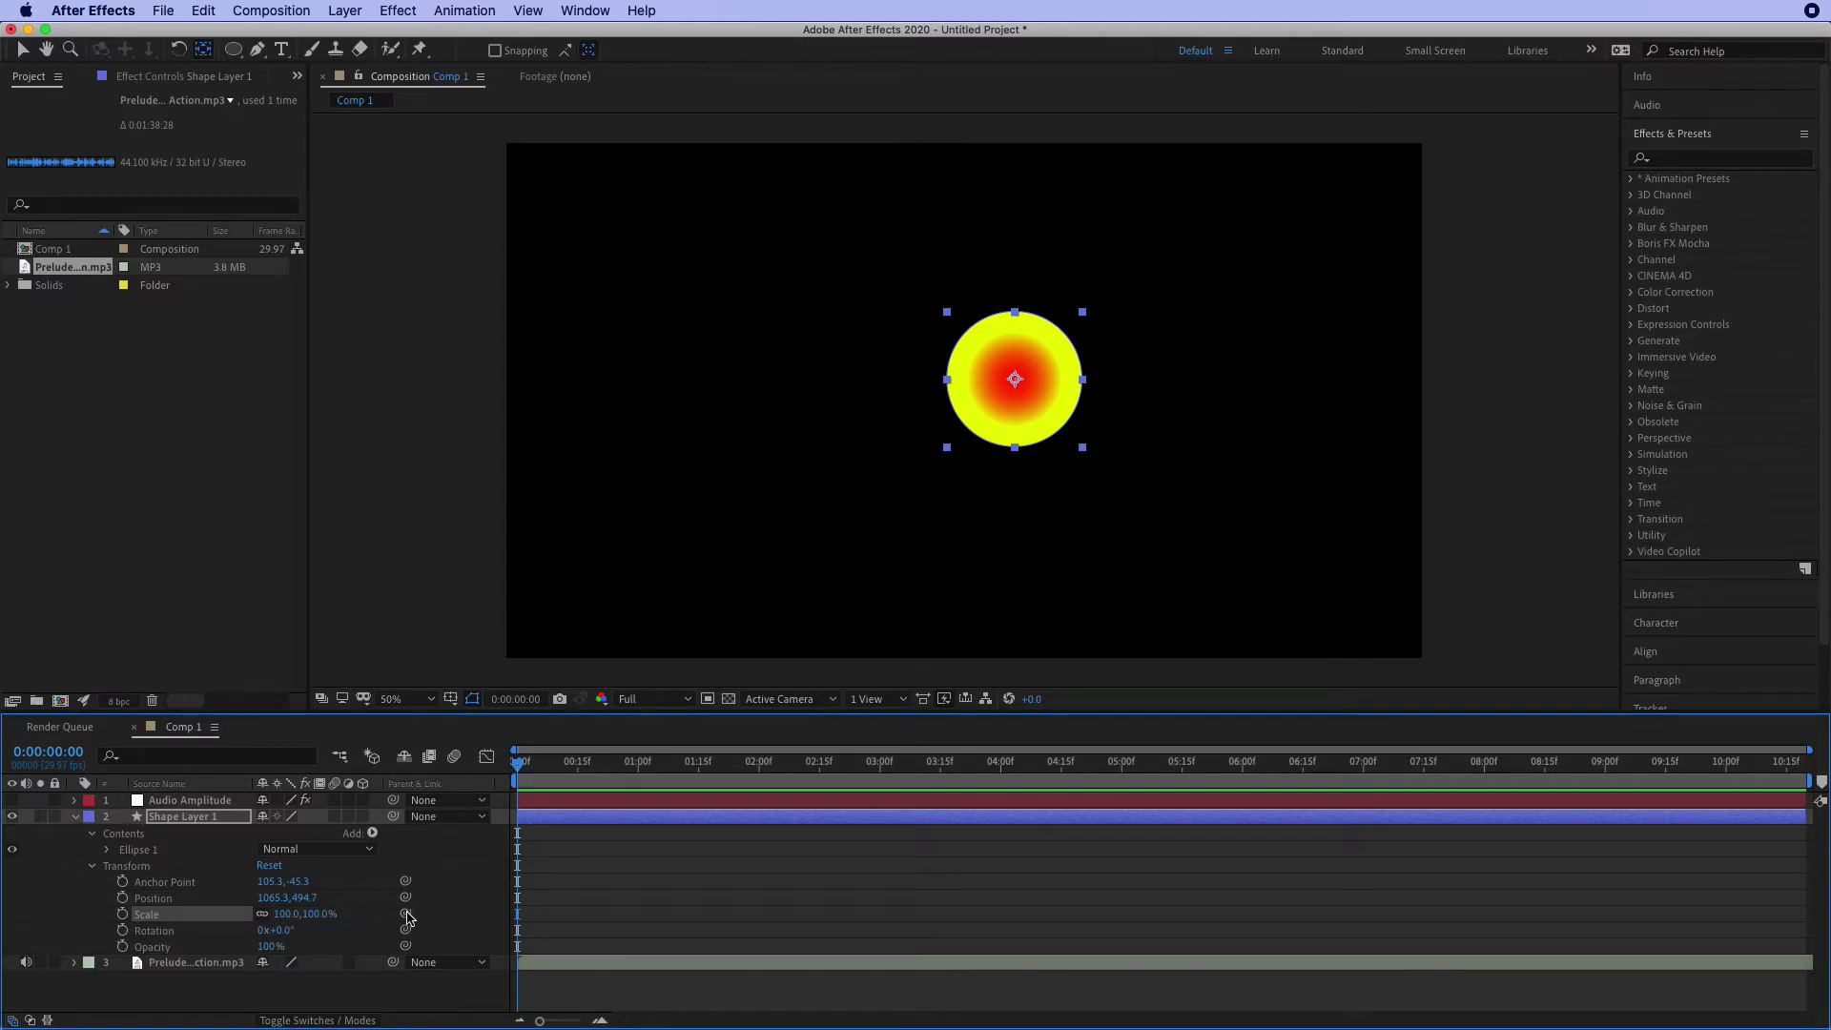
Step: Link Shape Layer 1's Scale to the Audio Amplitude layer's Both Channels slider with the pick whip and preview the animation
{"action": "left_click", "coordinate": [77, 803]}
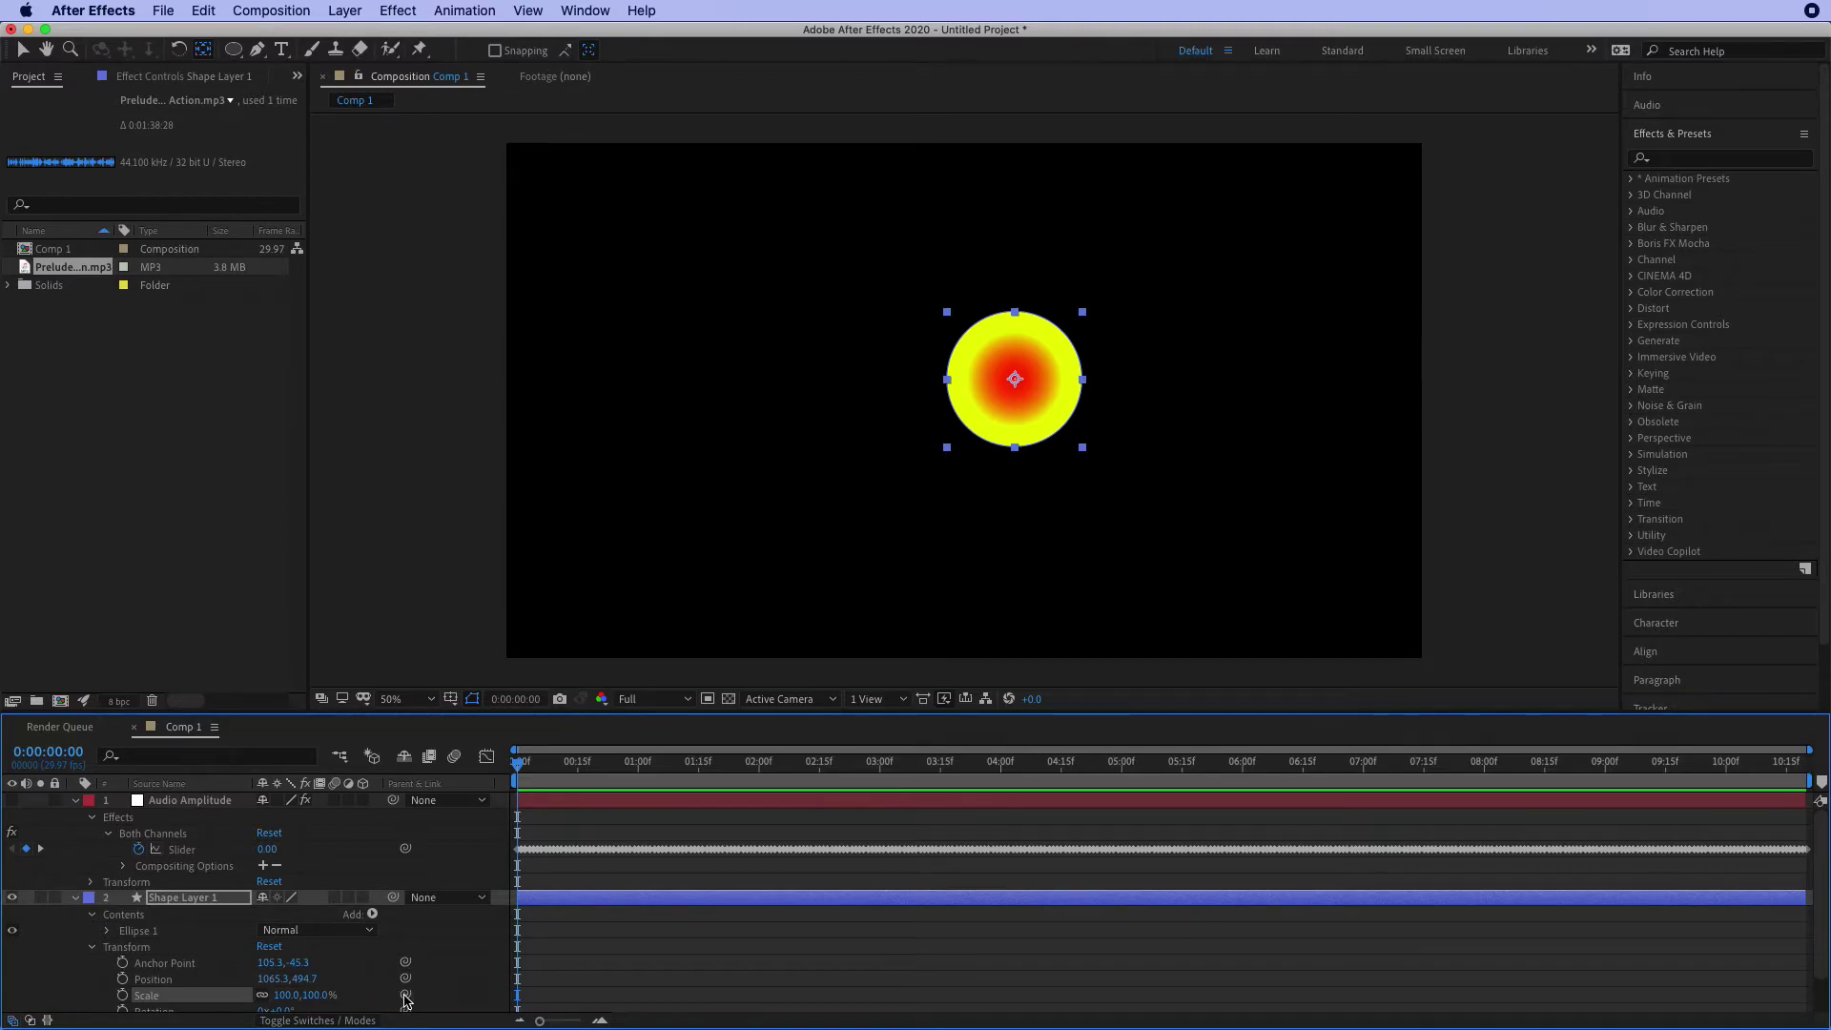
{"action": "left_click_drag", "start_coordinate": [406, 1003], "coordinate": [176, 852]}
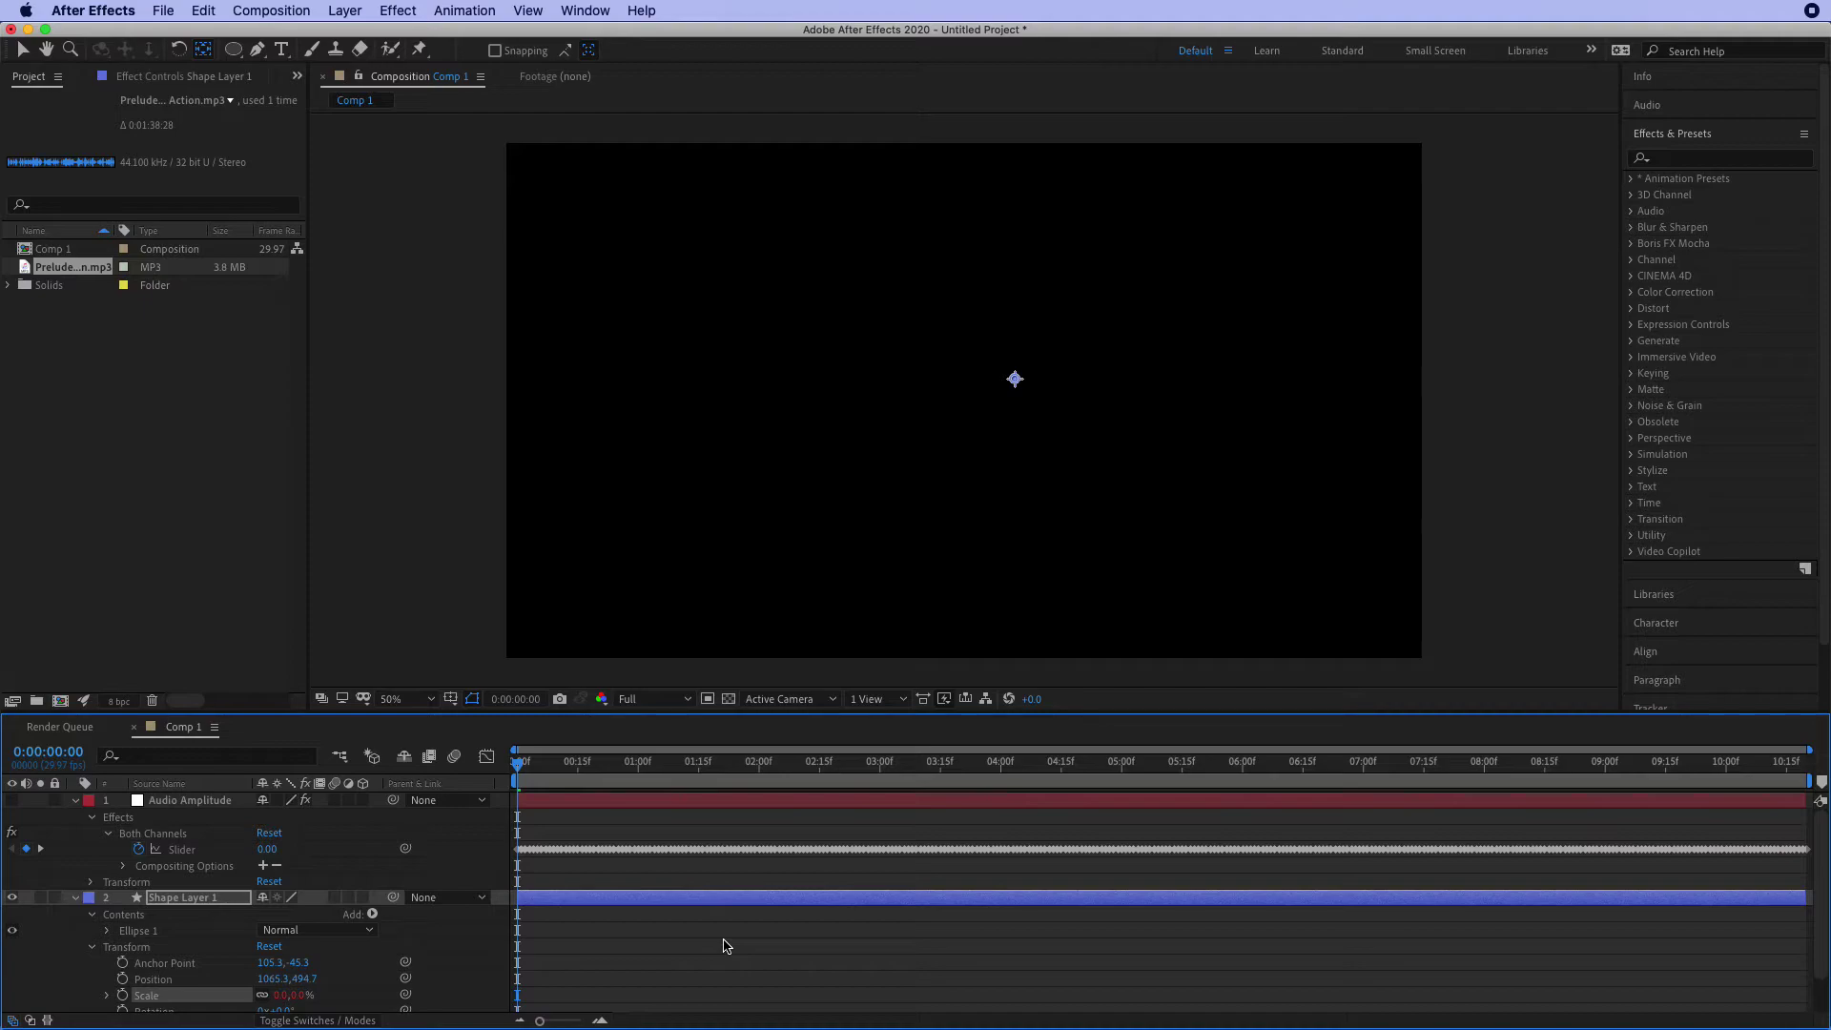
{"action": "key", "text": "space"}
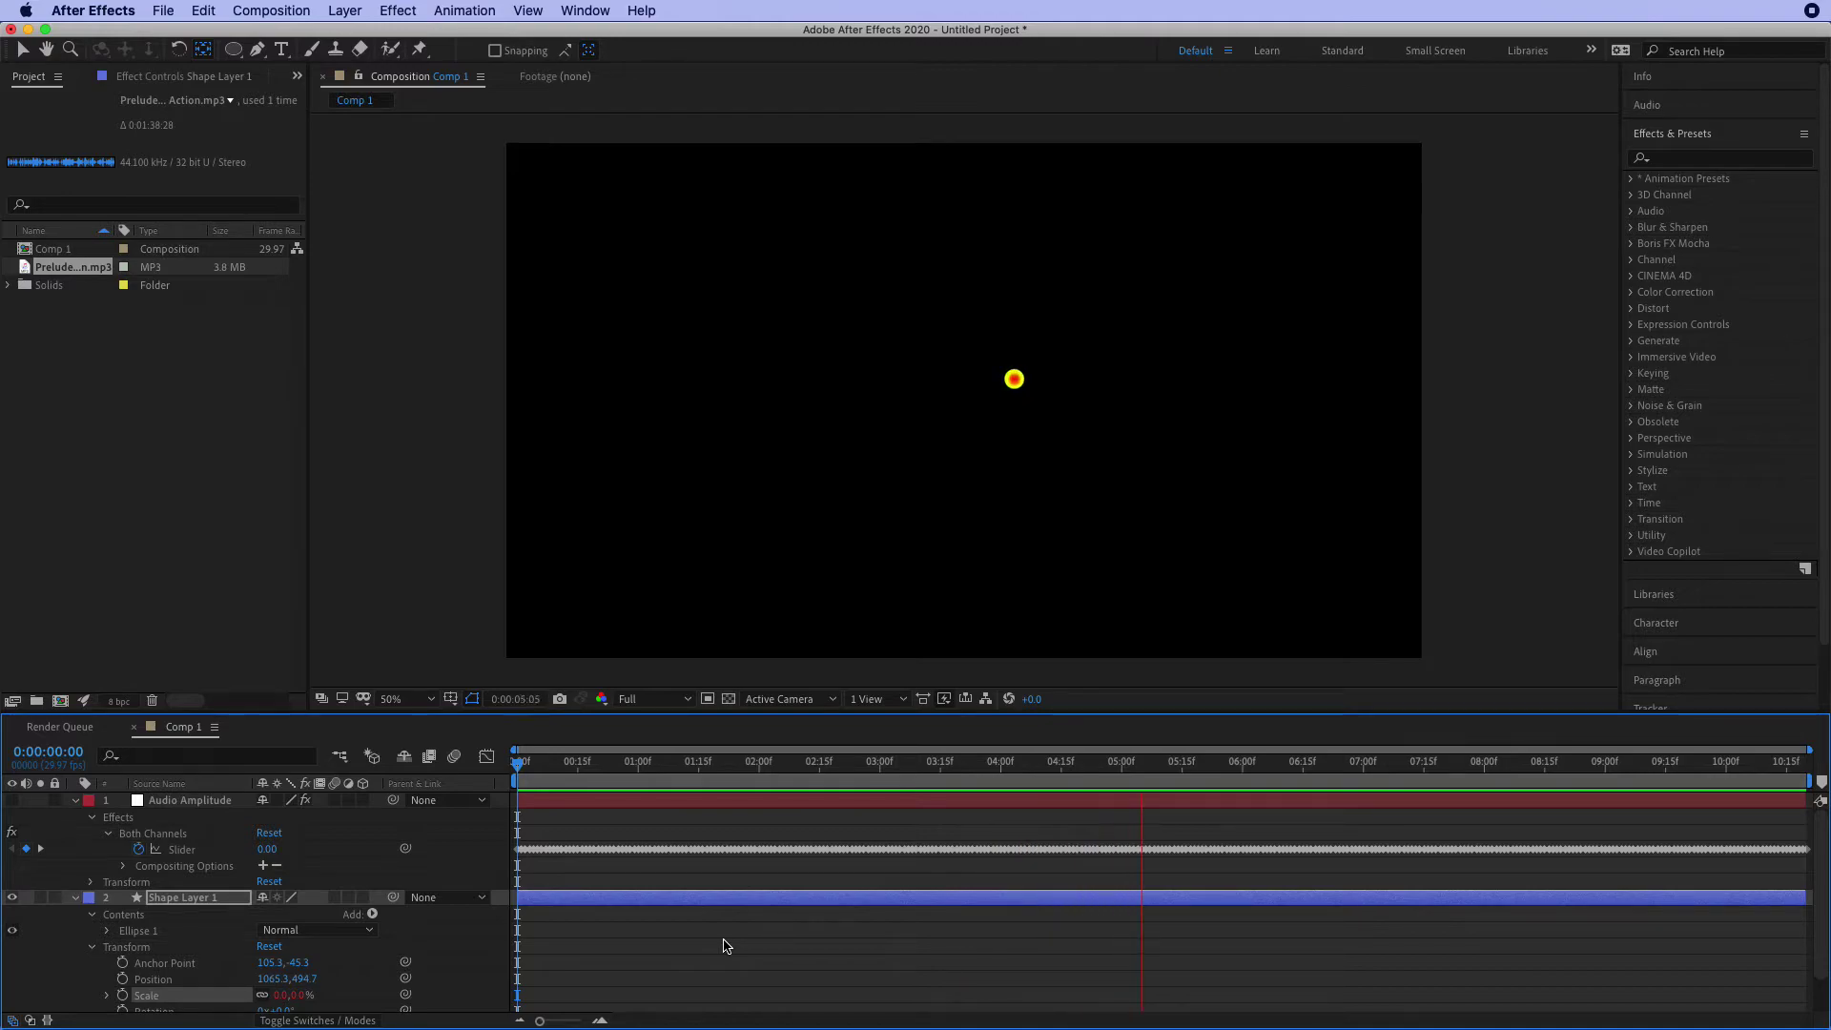
Step: Stop the preview and inspect the circle's size at 0:00:00:13 and at 0:00
{"action": "key", "text": "space"}
{"action": "left_click_drag", "start_coordinate": [1213, 766], "coordinate": [568, 803]}
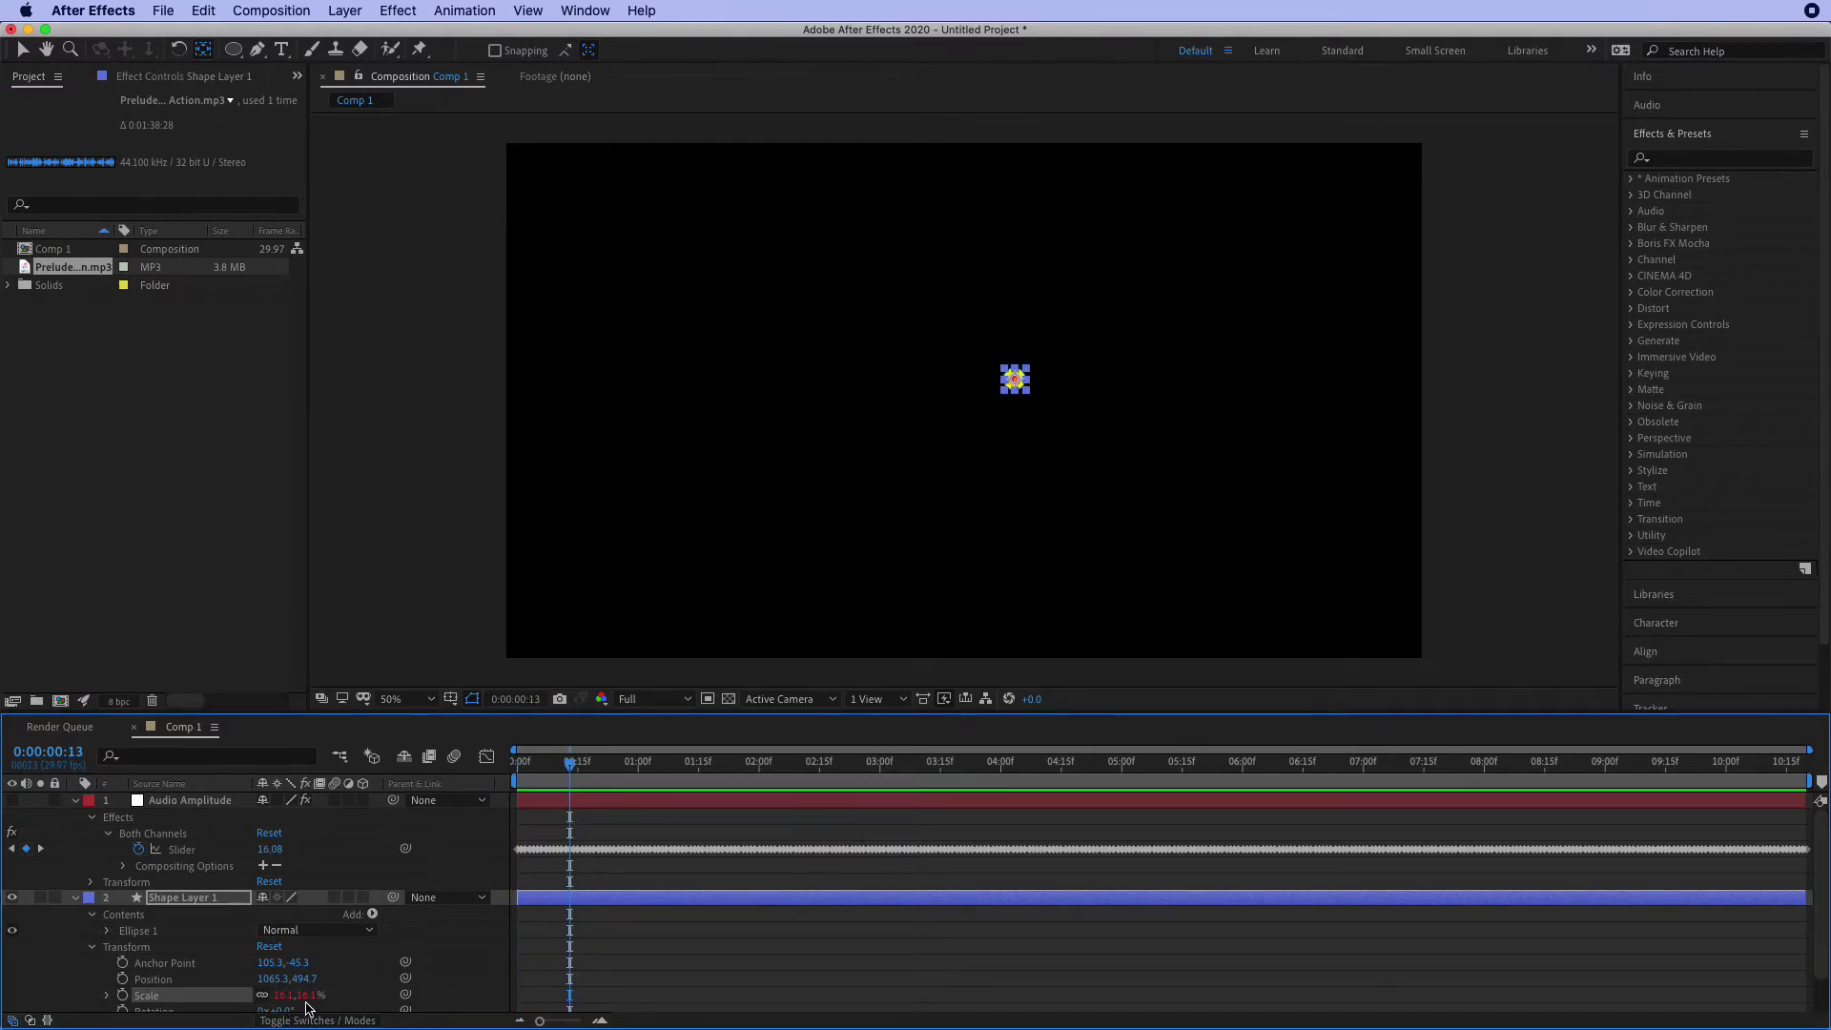
{"action": "left_click_drag", "start_coordinate": [572, 776], "coordinate": [417, 781]}
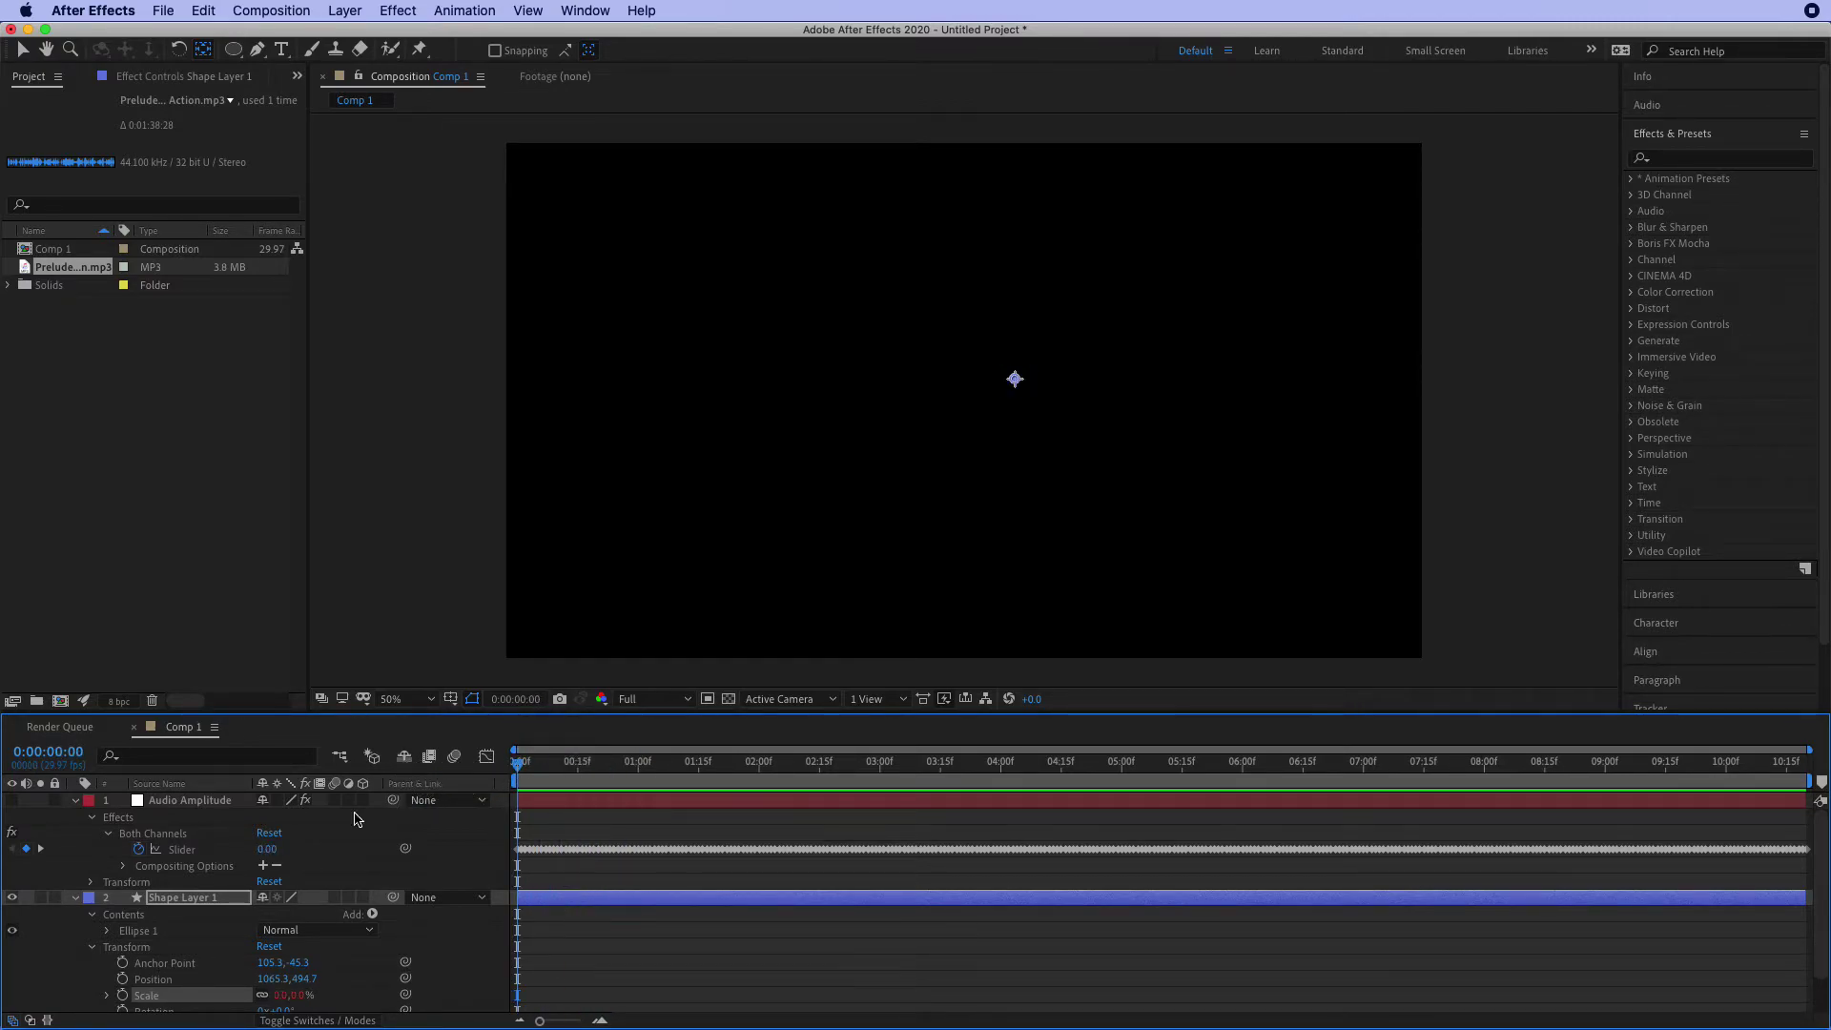
Step: Select the Audio Amplitude layer's Both Channels slider keyframes, raise the slider to 143 at 0:00, and preview the circle
{"action": "left_click", "coordinate": [183, 851]}
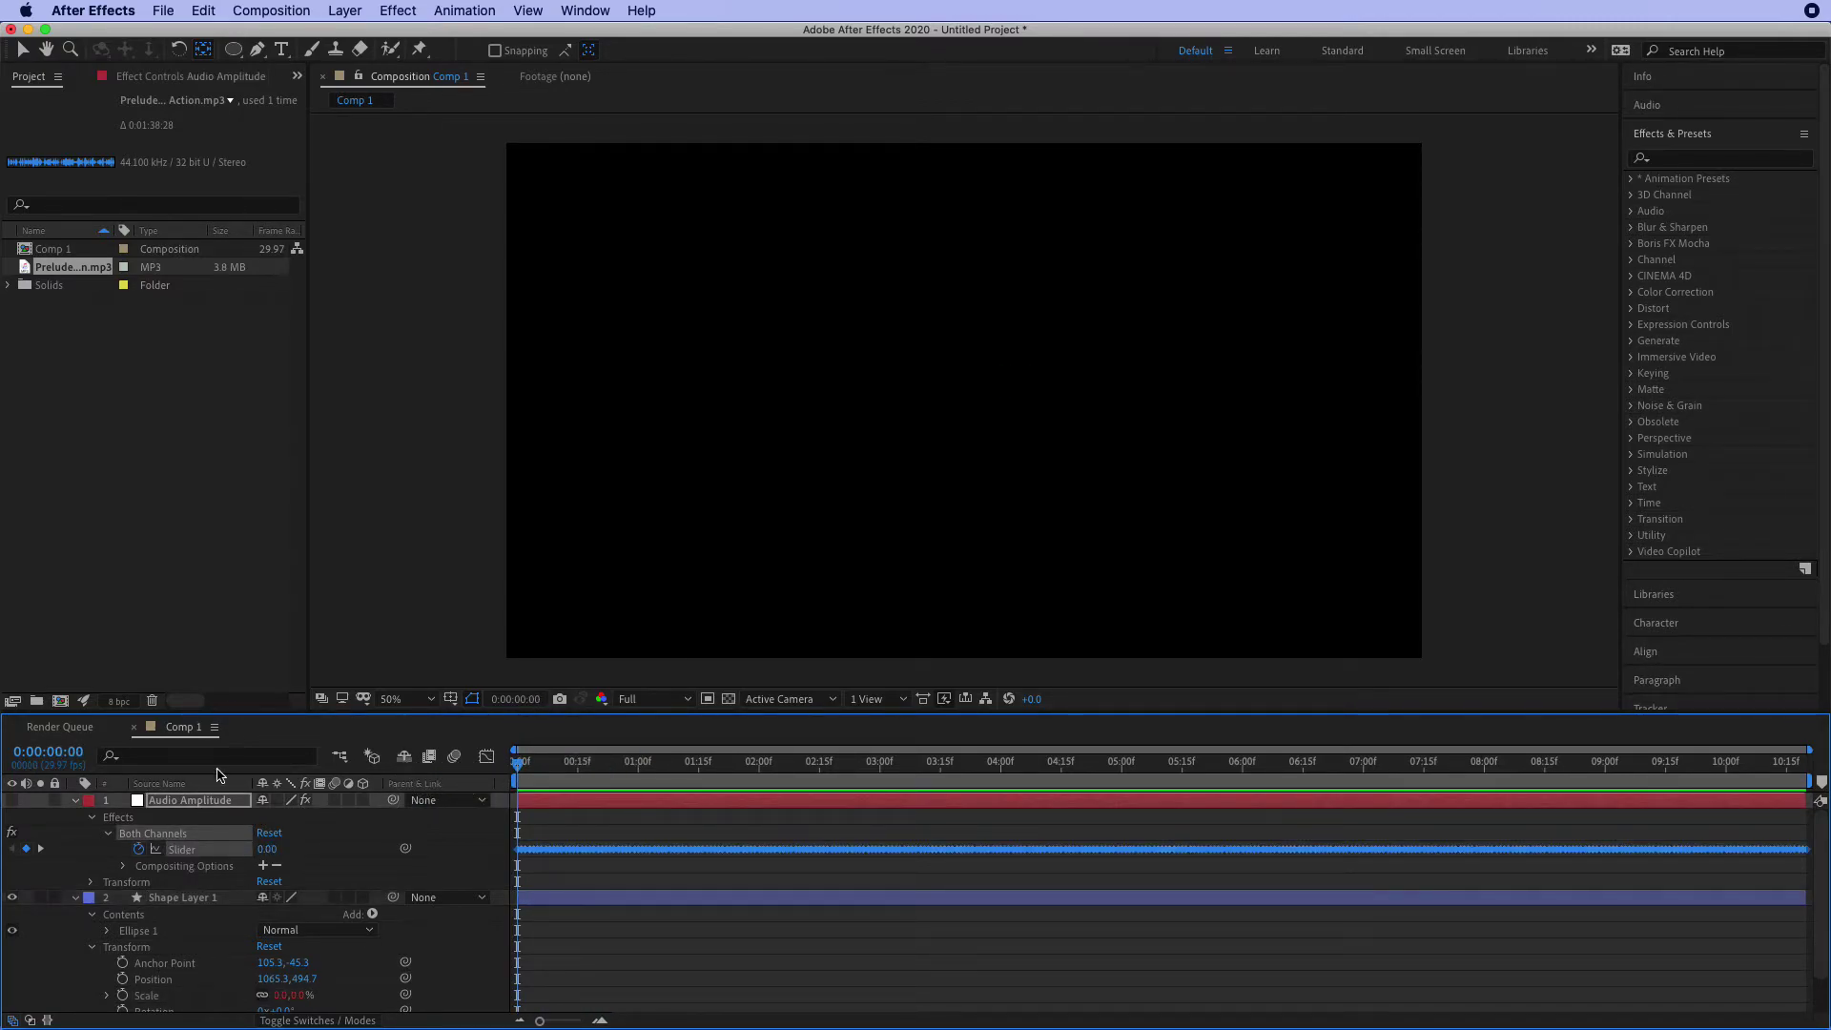
{"action": "left_click", "coordinate": [159, 77]}
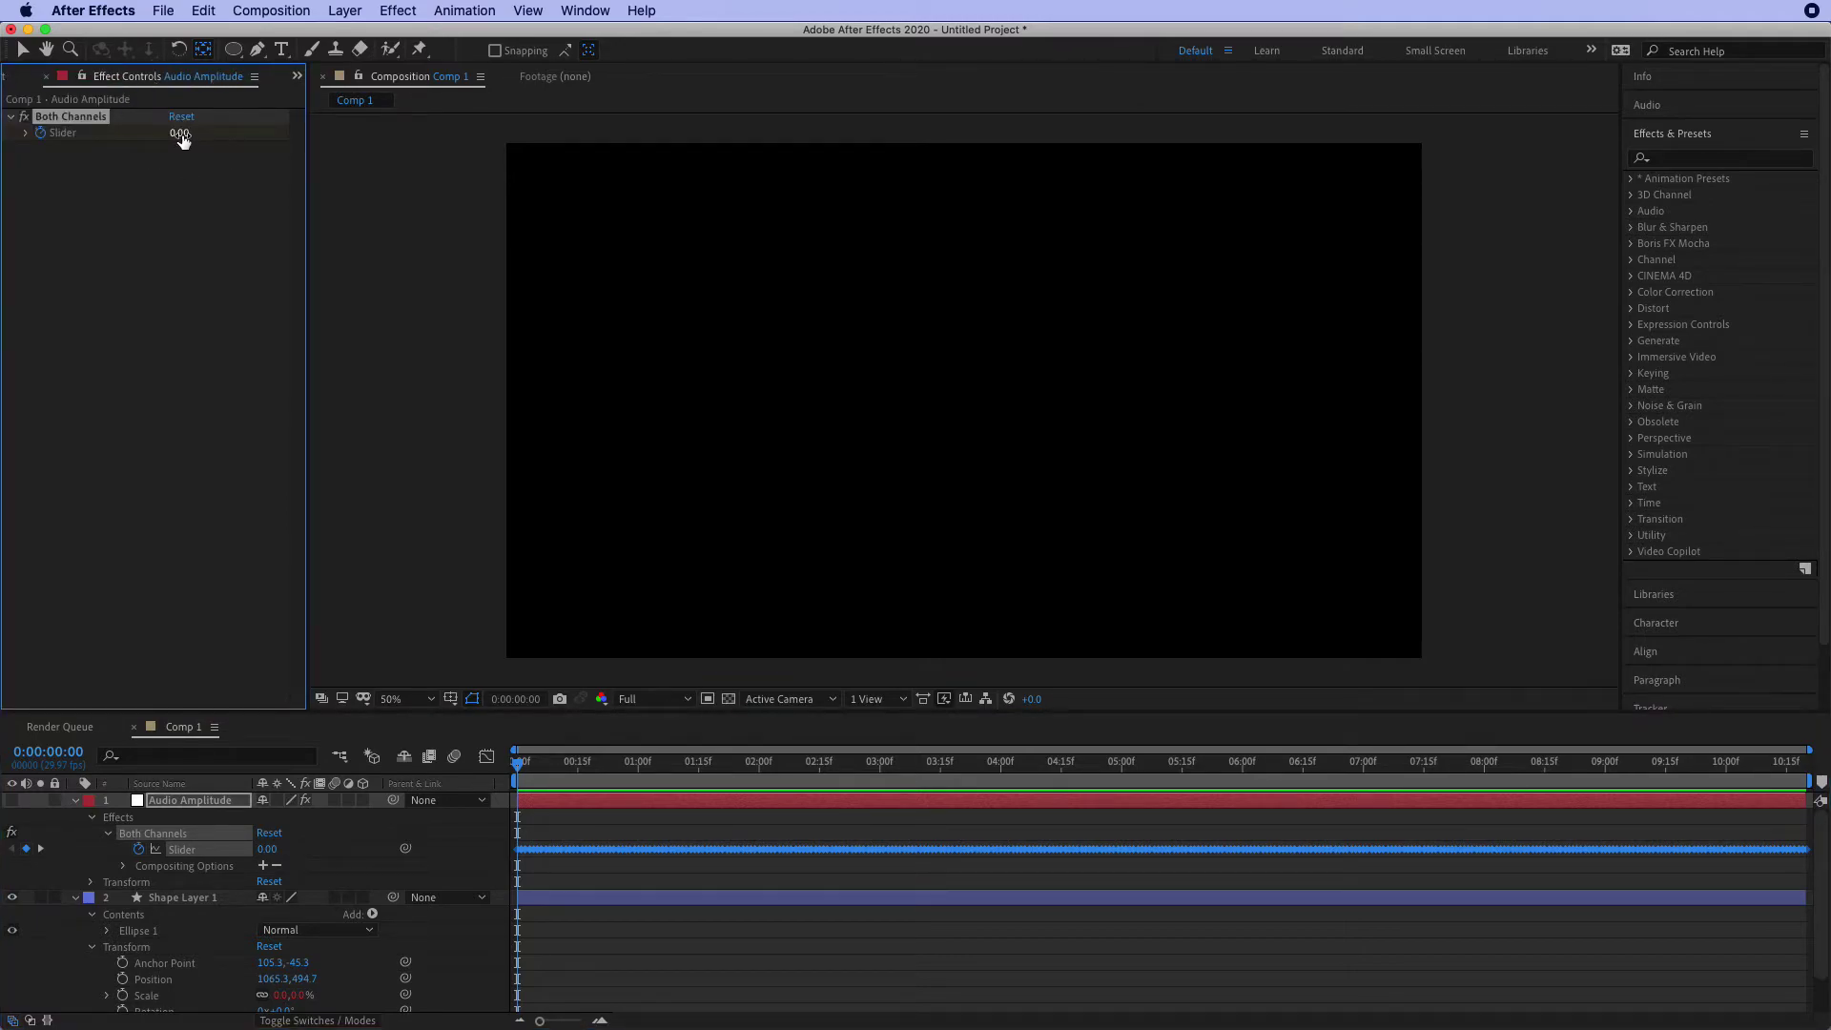
{"action": "left_click", "coordinate": [558, 835]}
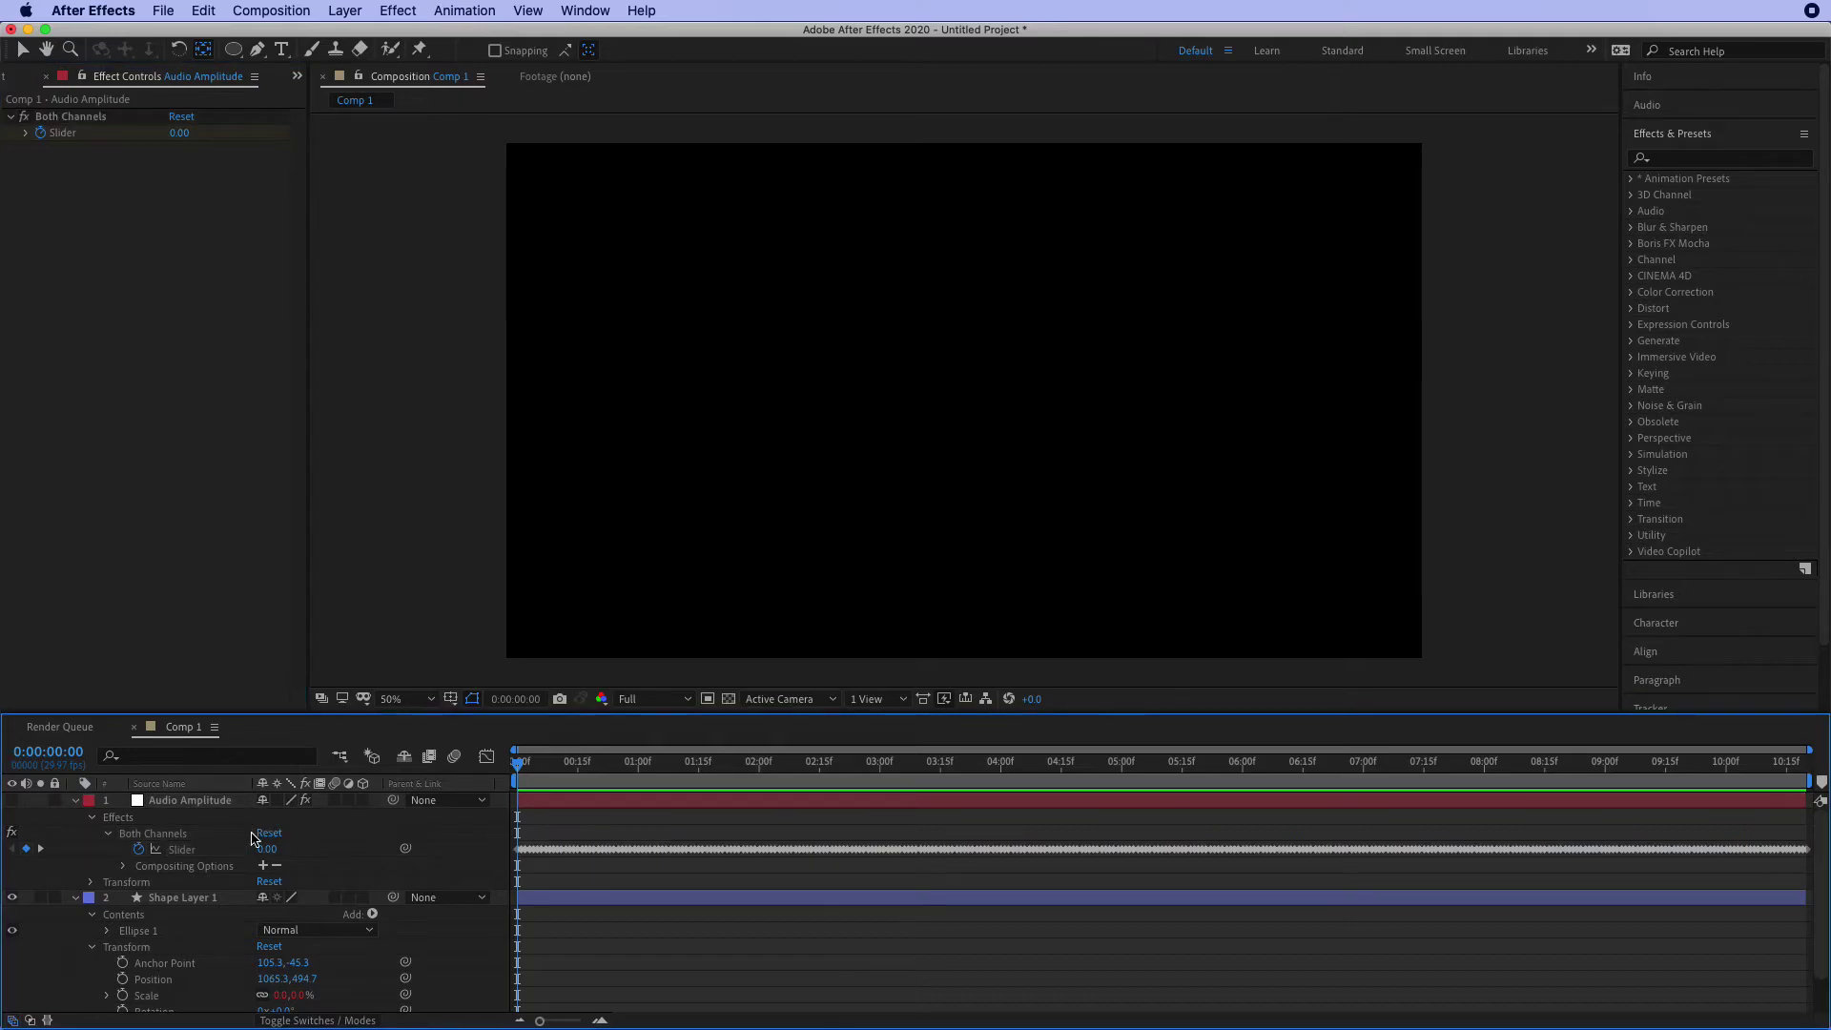
{"action": "left_click", "coordinate": [173, 855]}
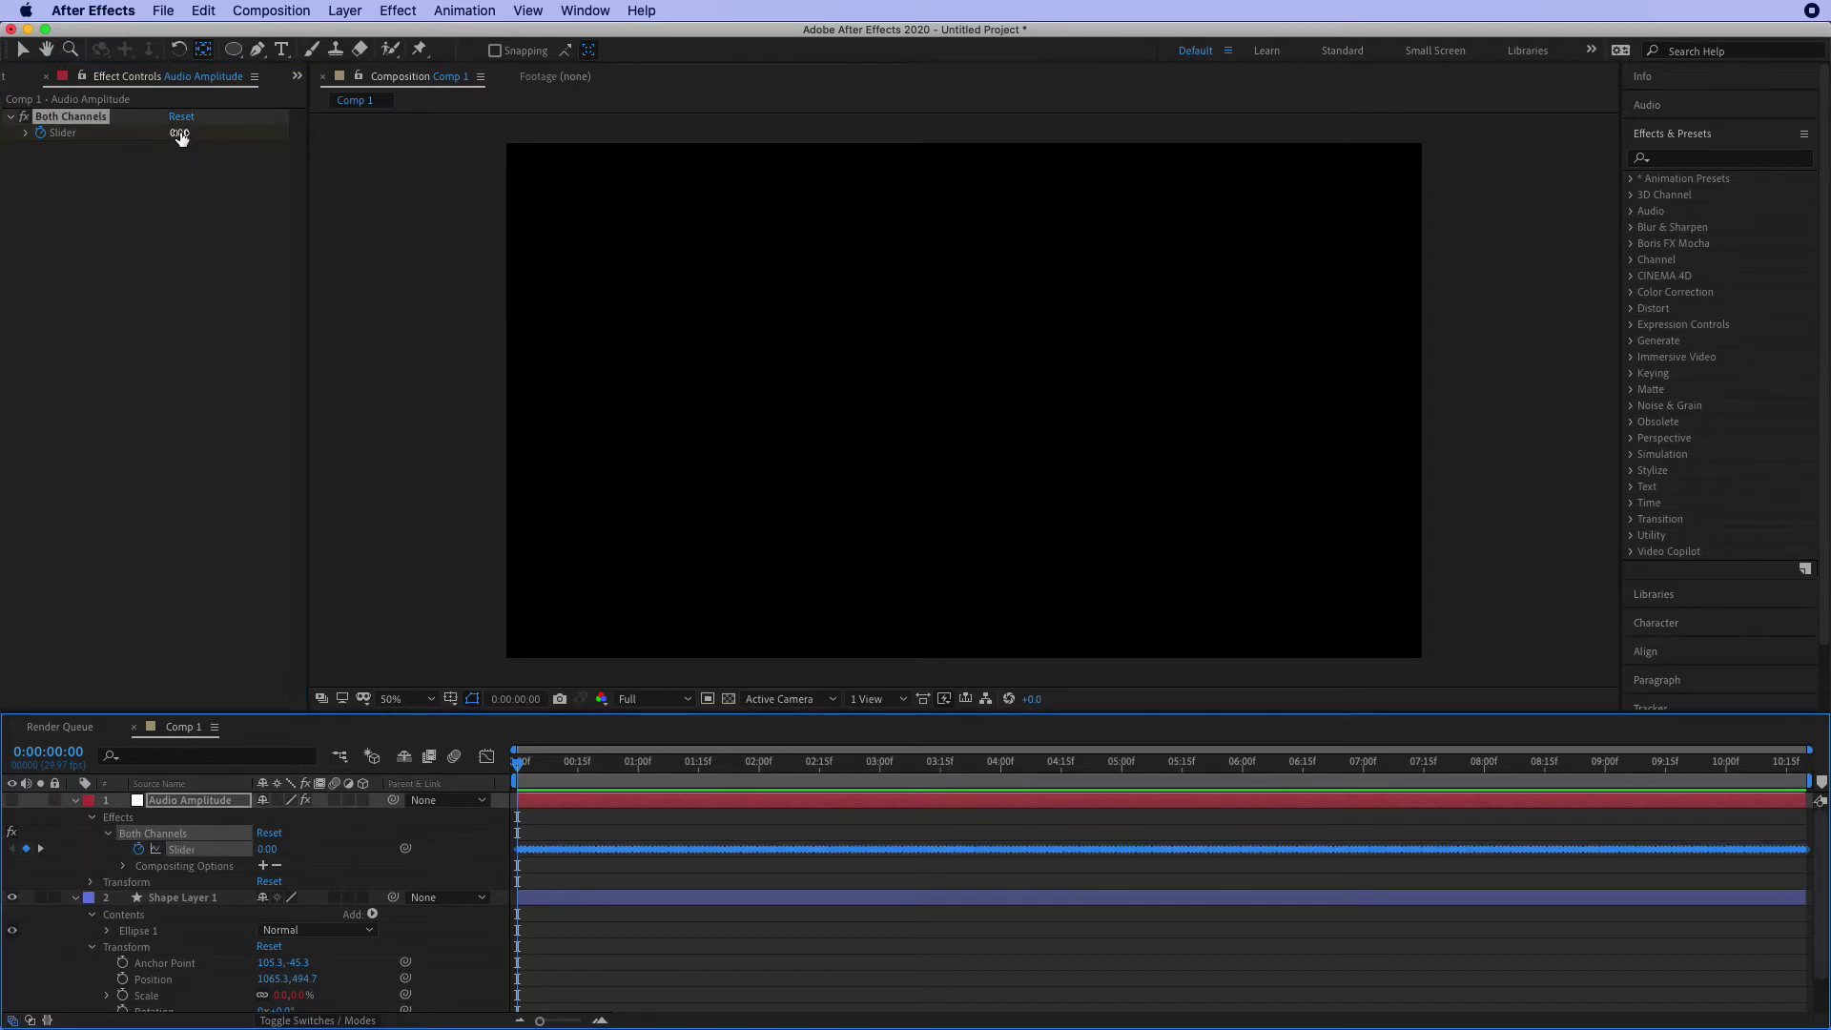
{"action": "left_click_drag", "start_coordinate": [180, 136], "coordinate": [324, 141]}
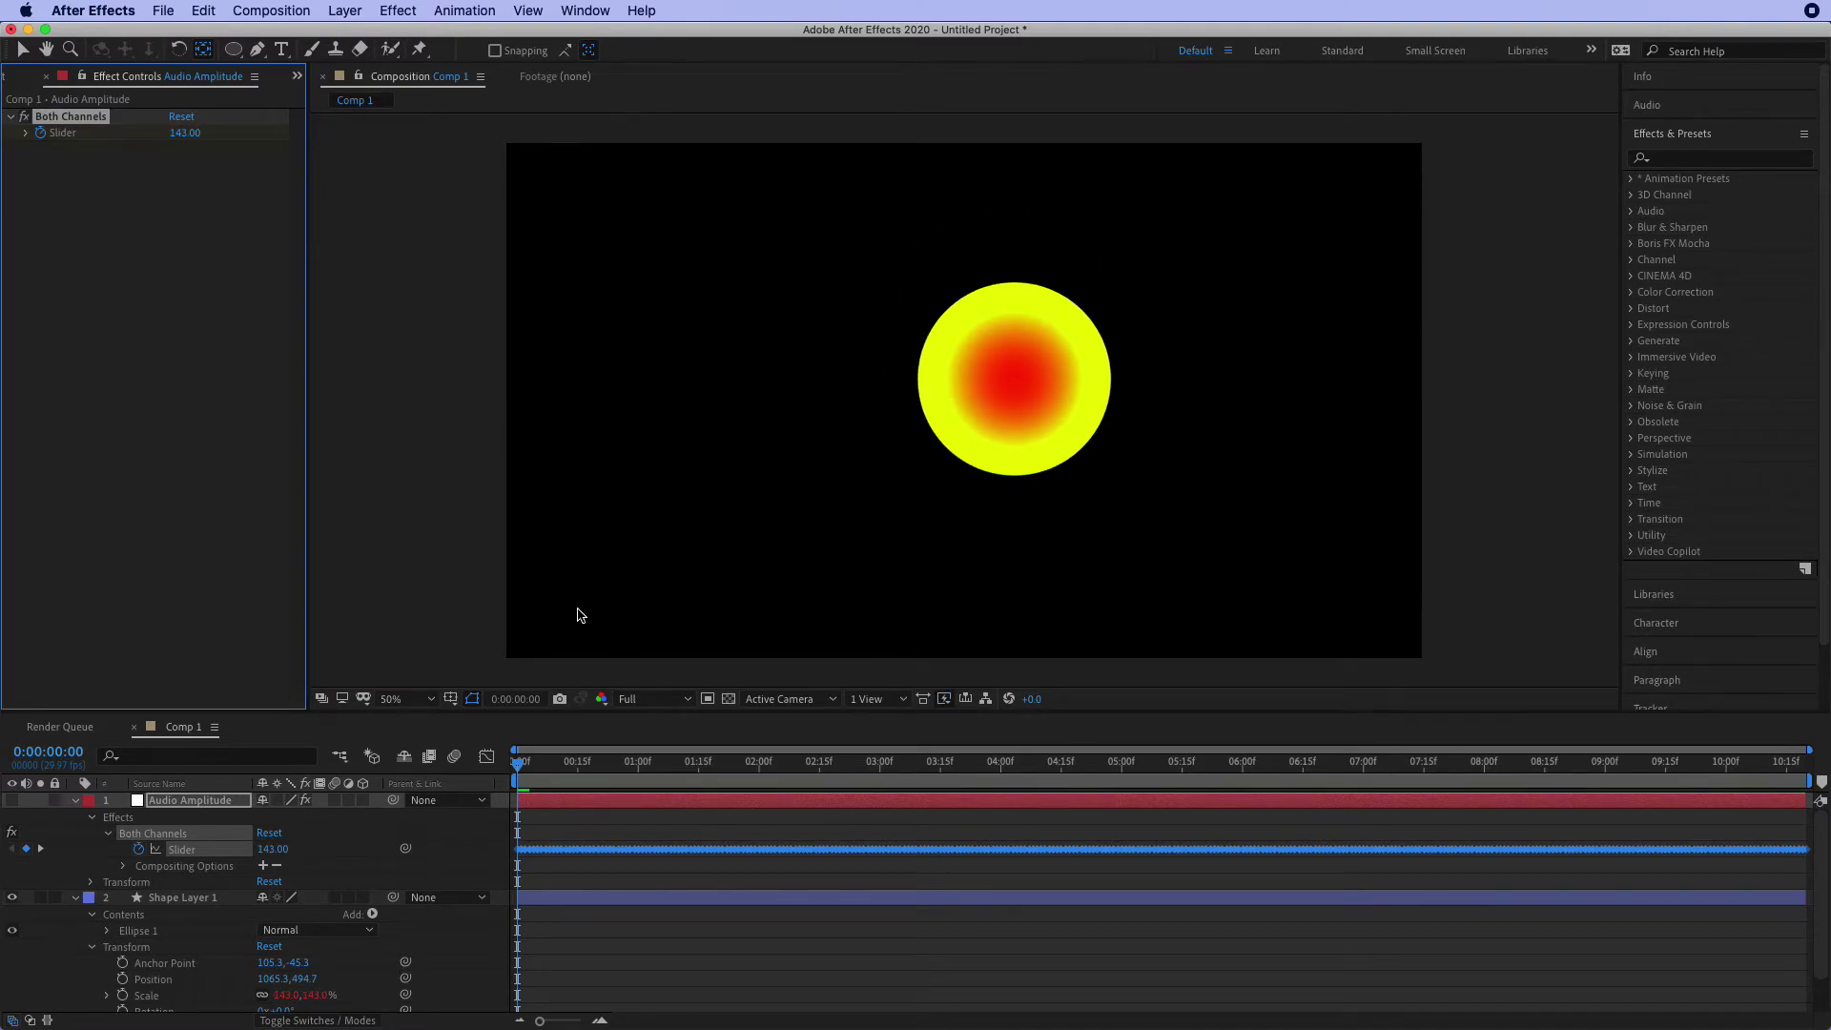
{"action": "key", "text": "space"}
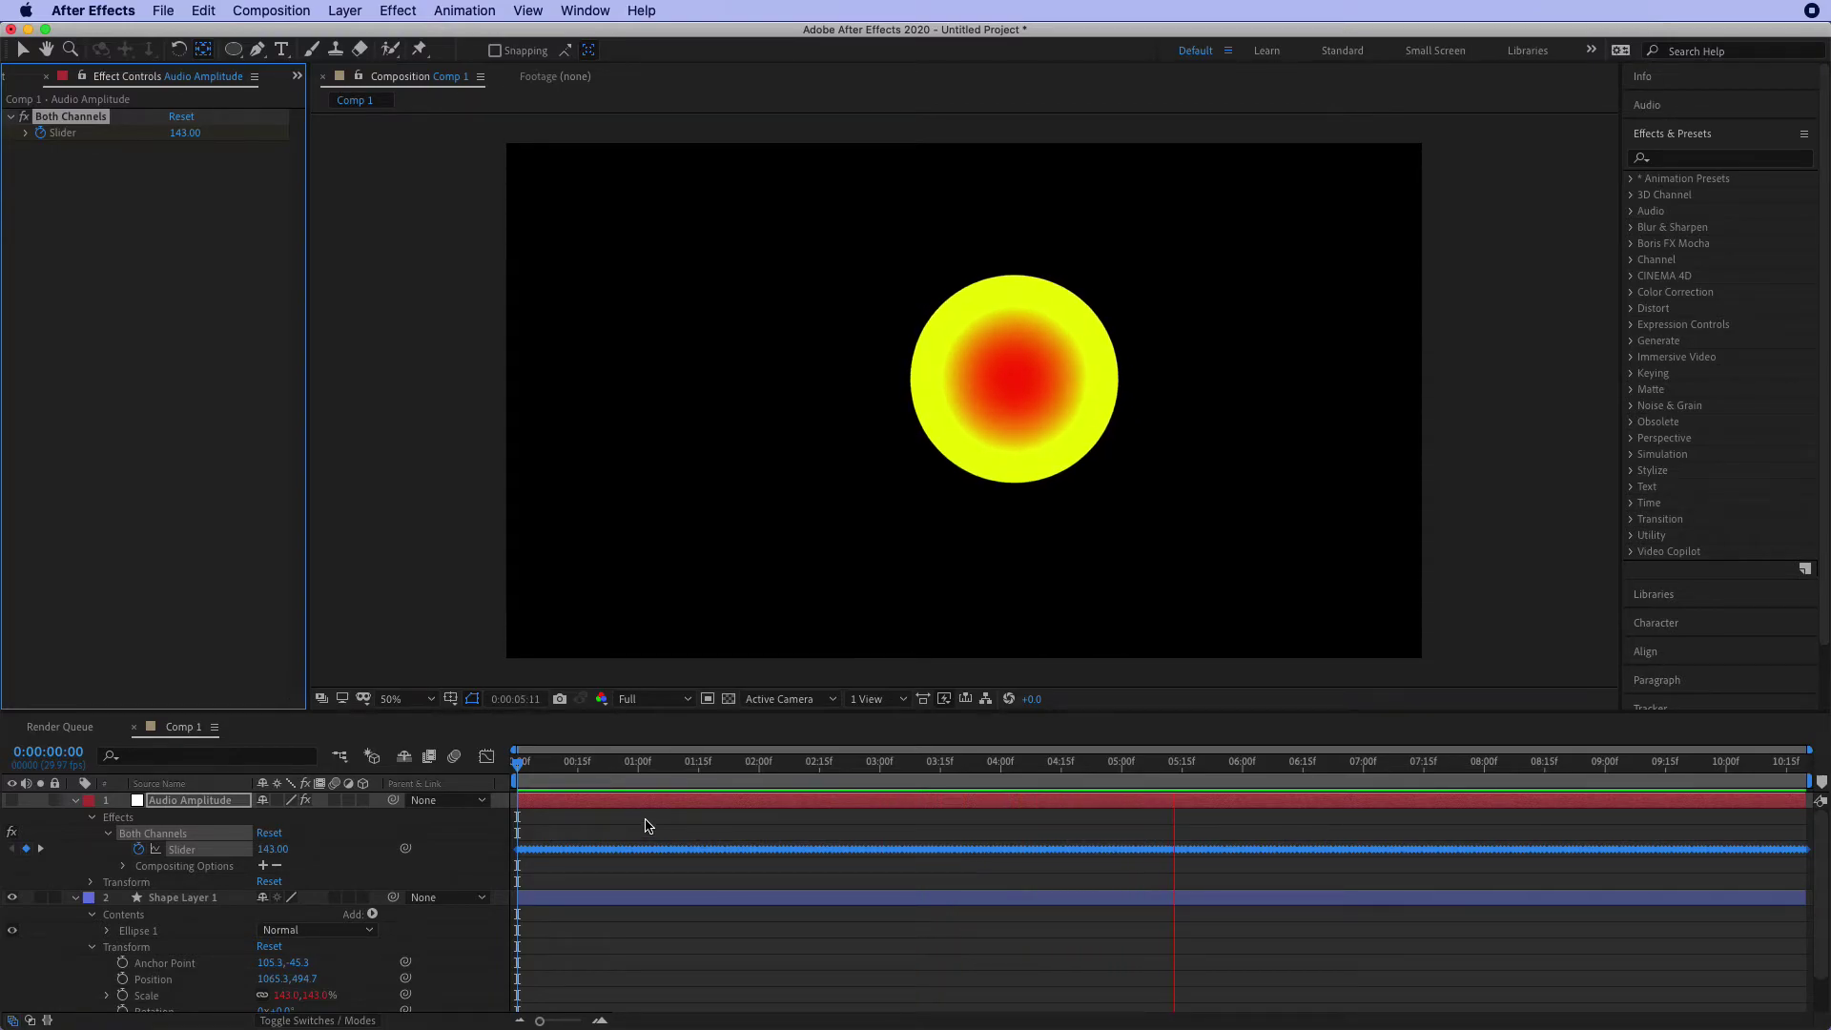
{"action": "key", "text": "space"}
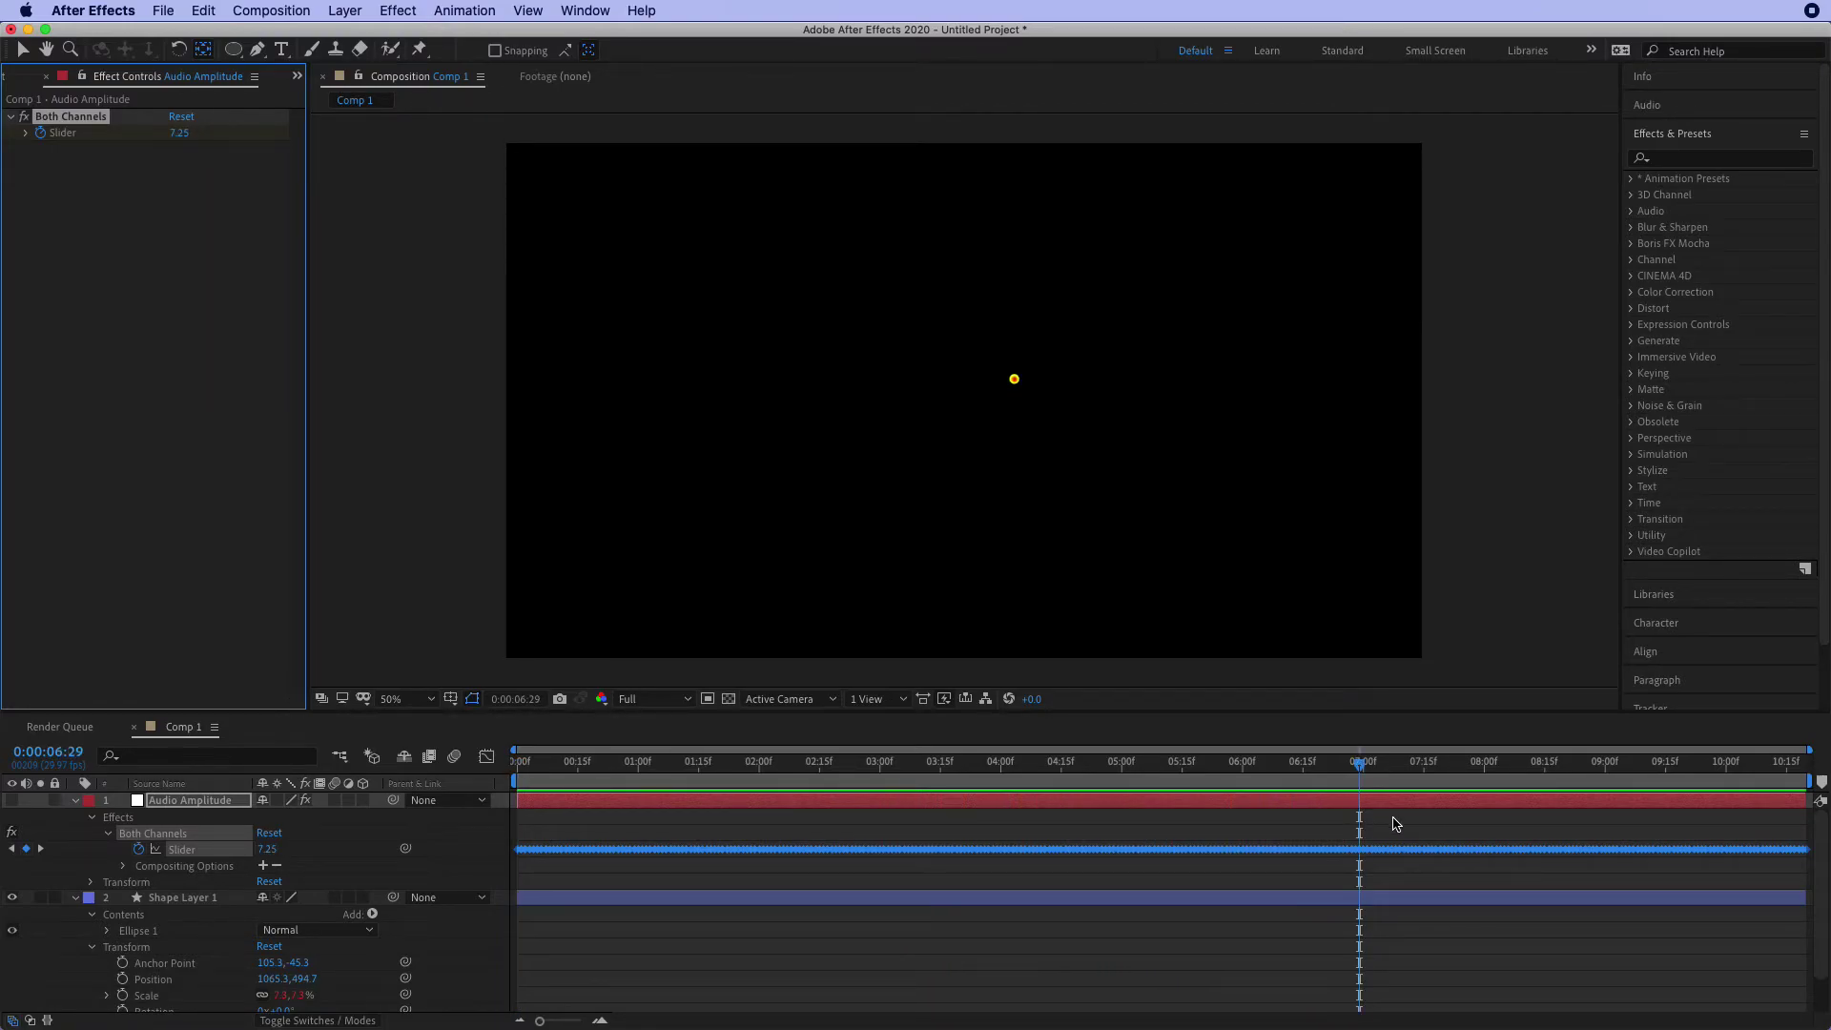
{"action": "left_click_drag", "start_coordinate": [1364, 766], "coordinate": [377, 775]}
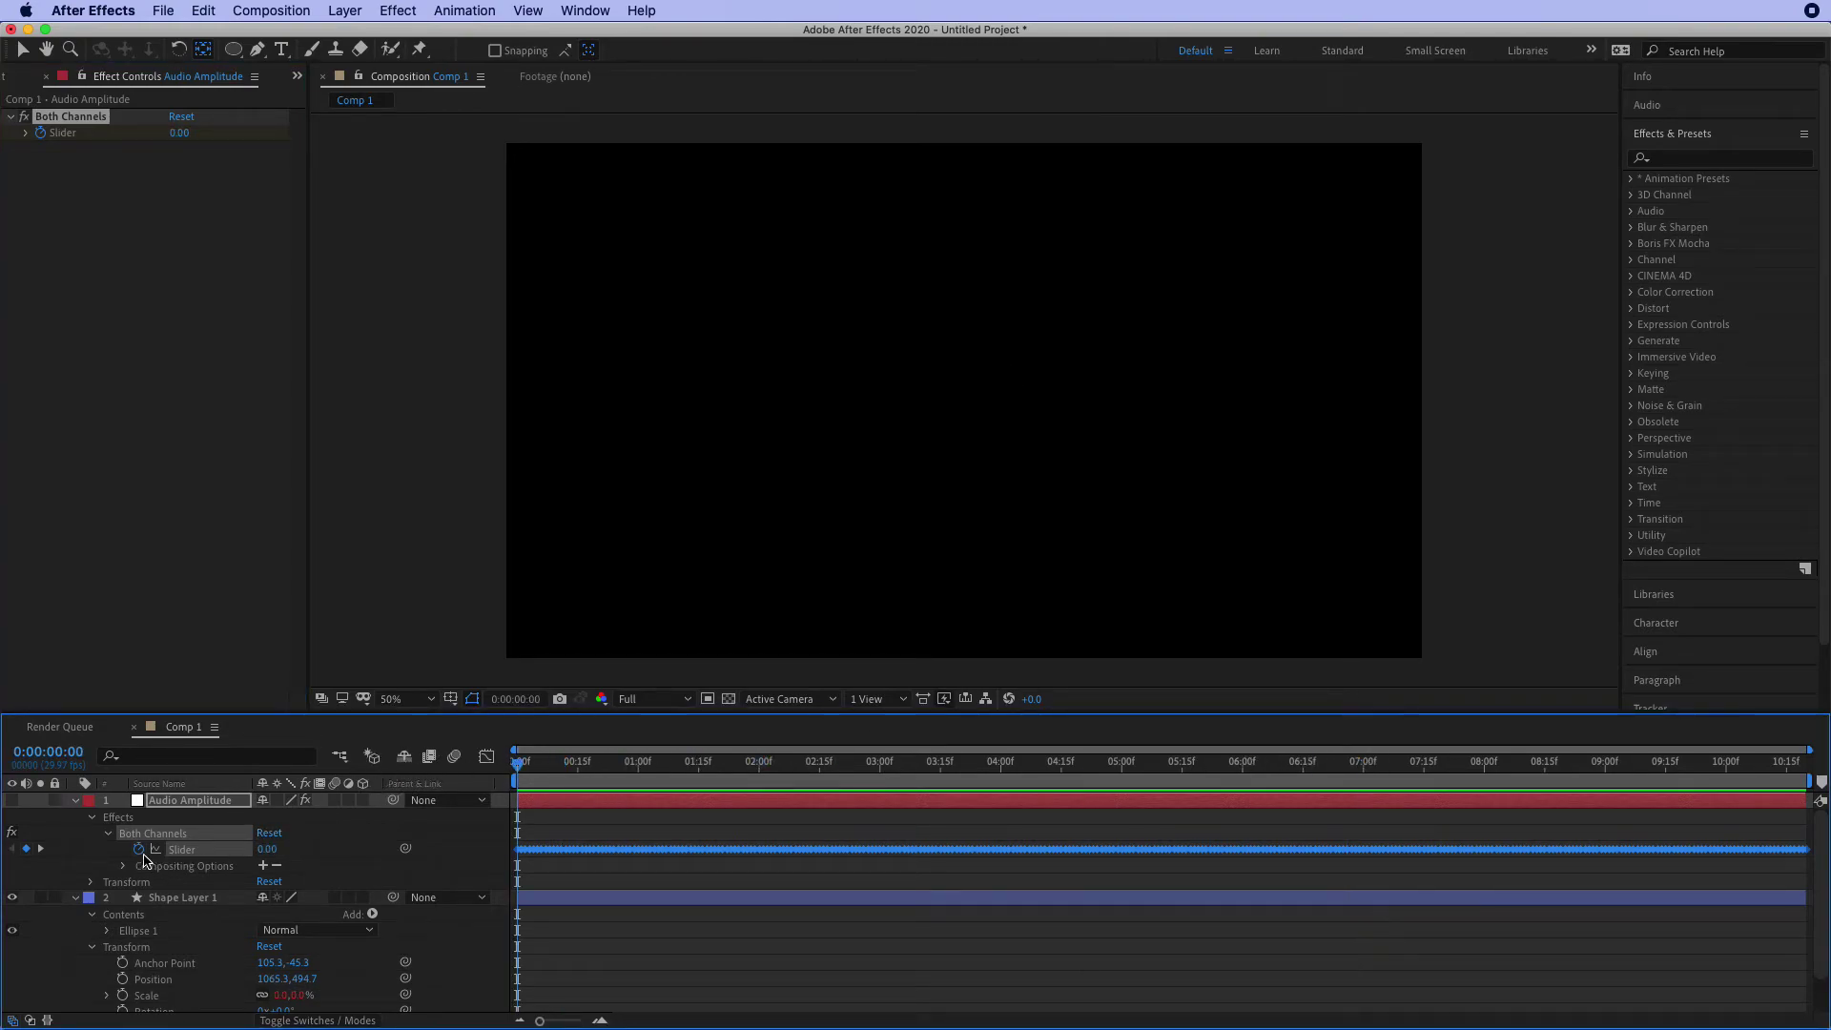
Step: Change the last line of Shape Layer 1's Scale expression to [temp, temp]*4 and preview the circle from 0:00:01:00
{"action": "left_click", "coordinate": [110, 835]}
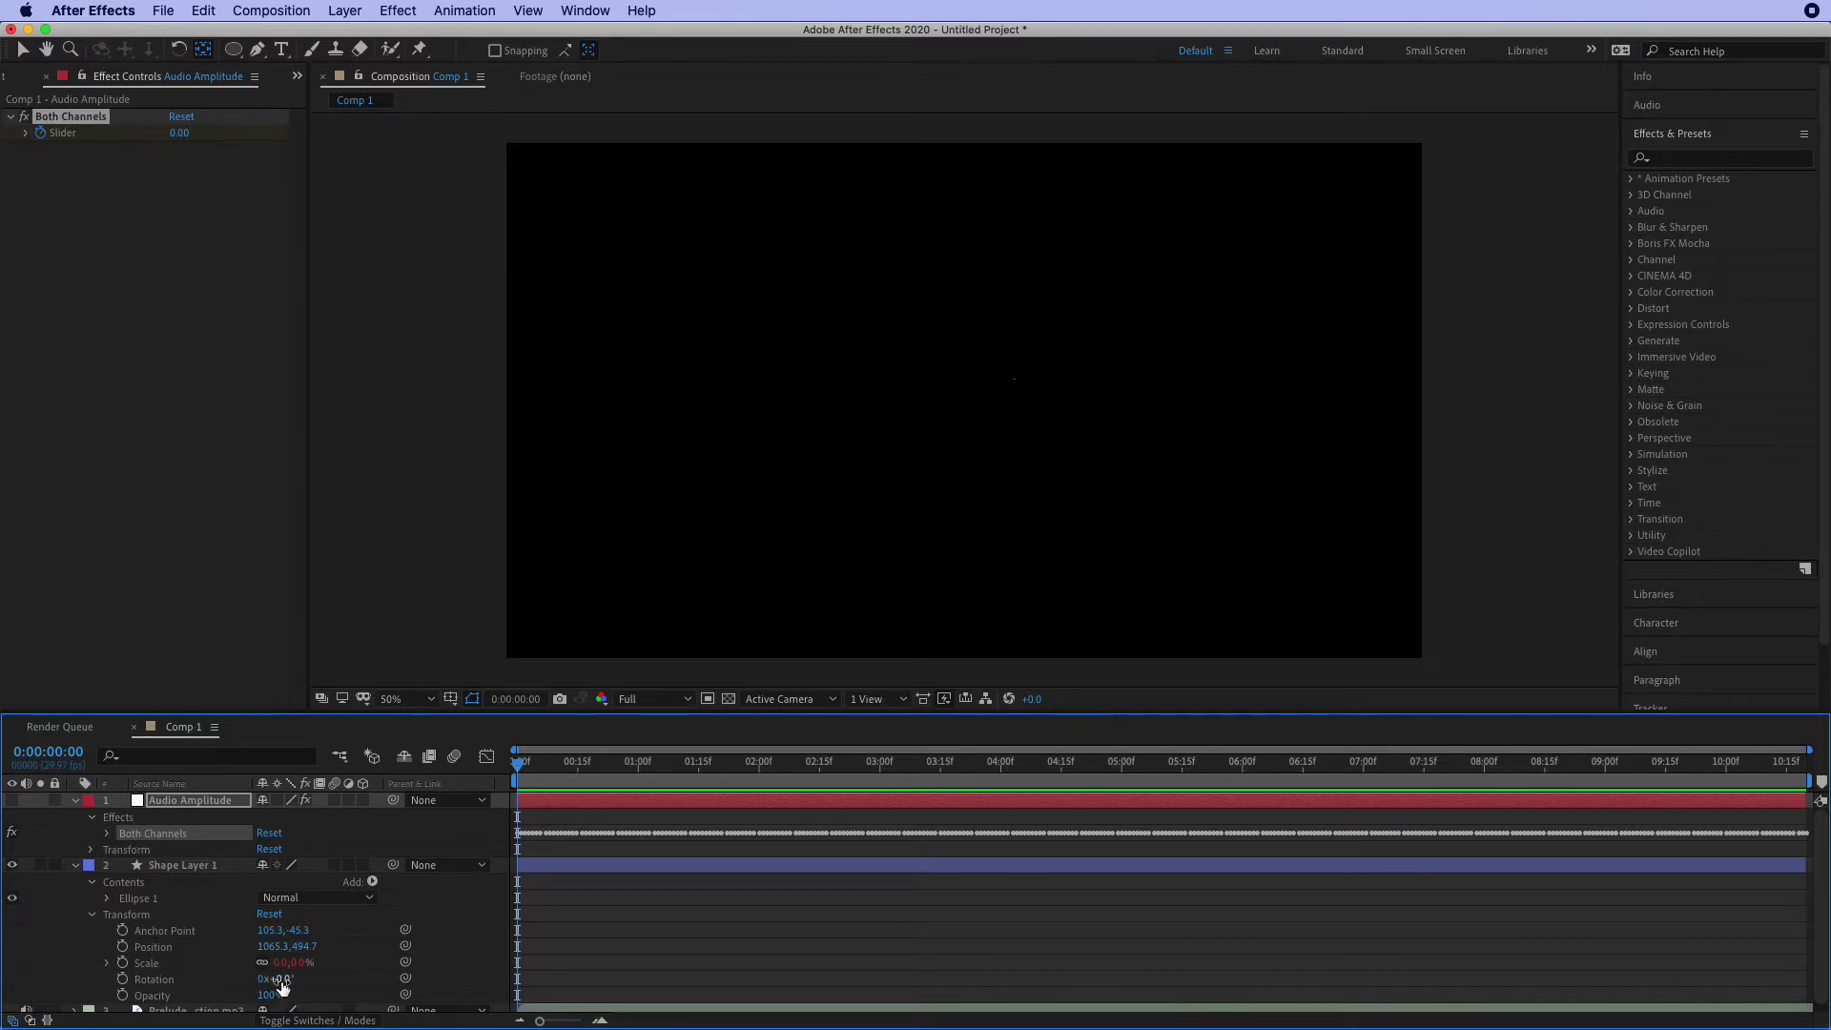
{"action": "left_click", "coordinate": [111, 965]}
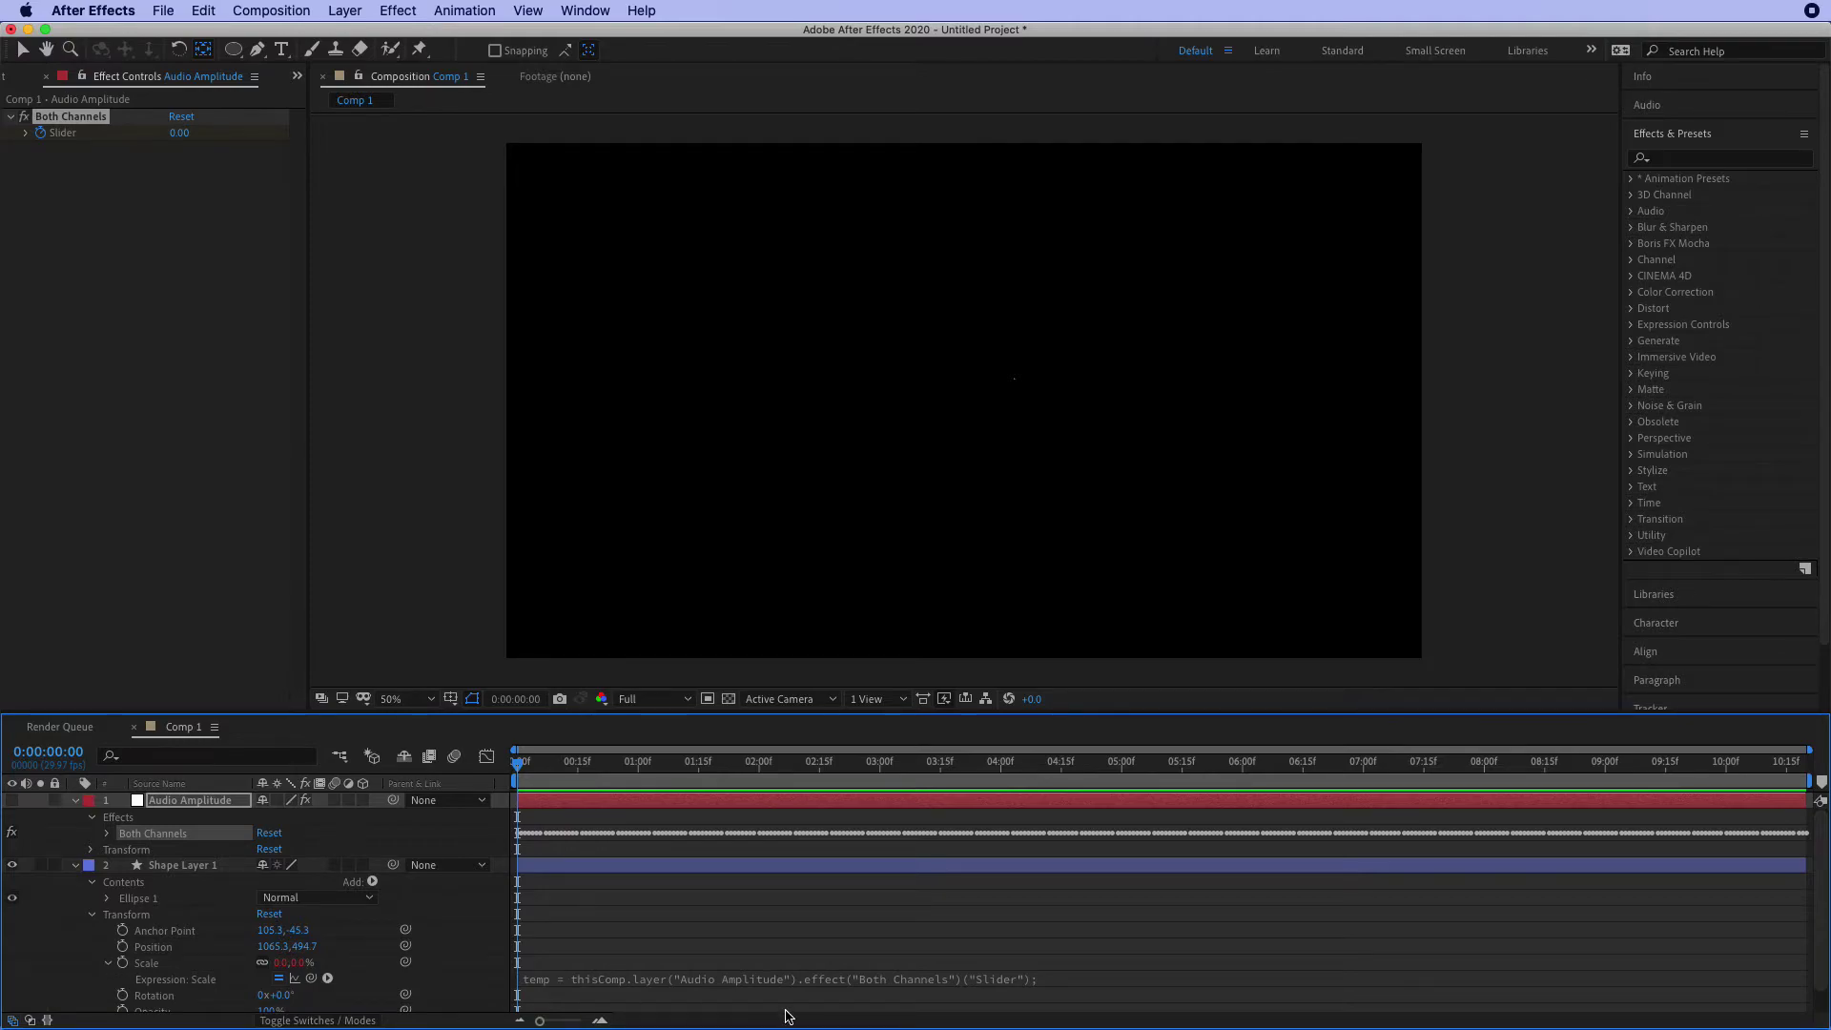
{"action": "left_click", "coordinate": [1050, 982]}
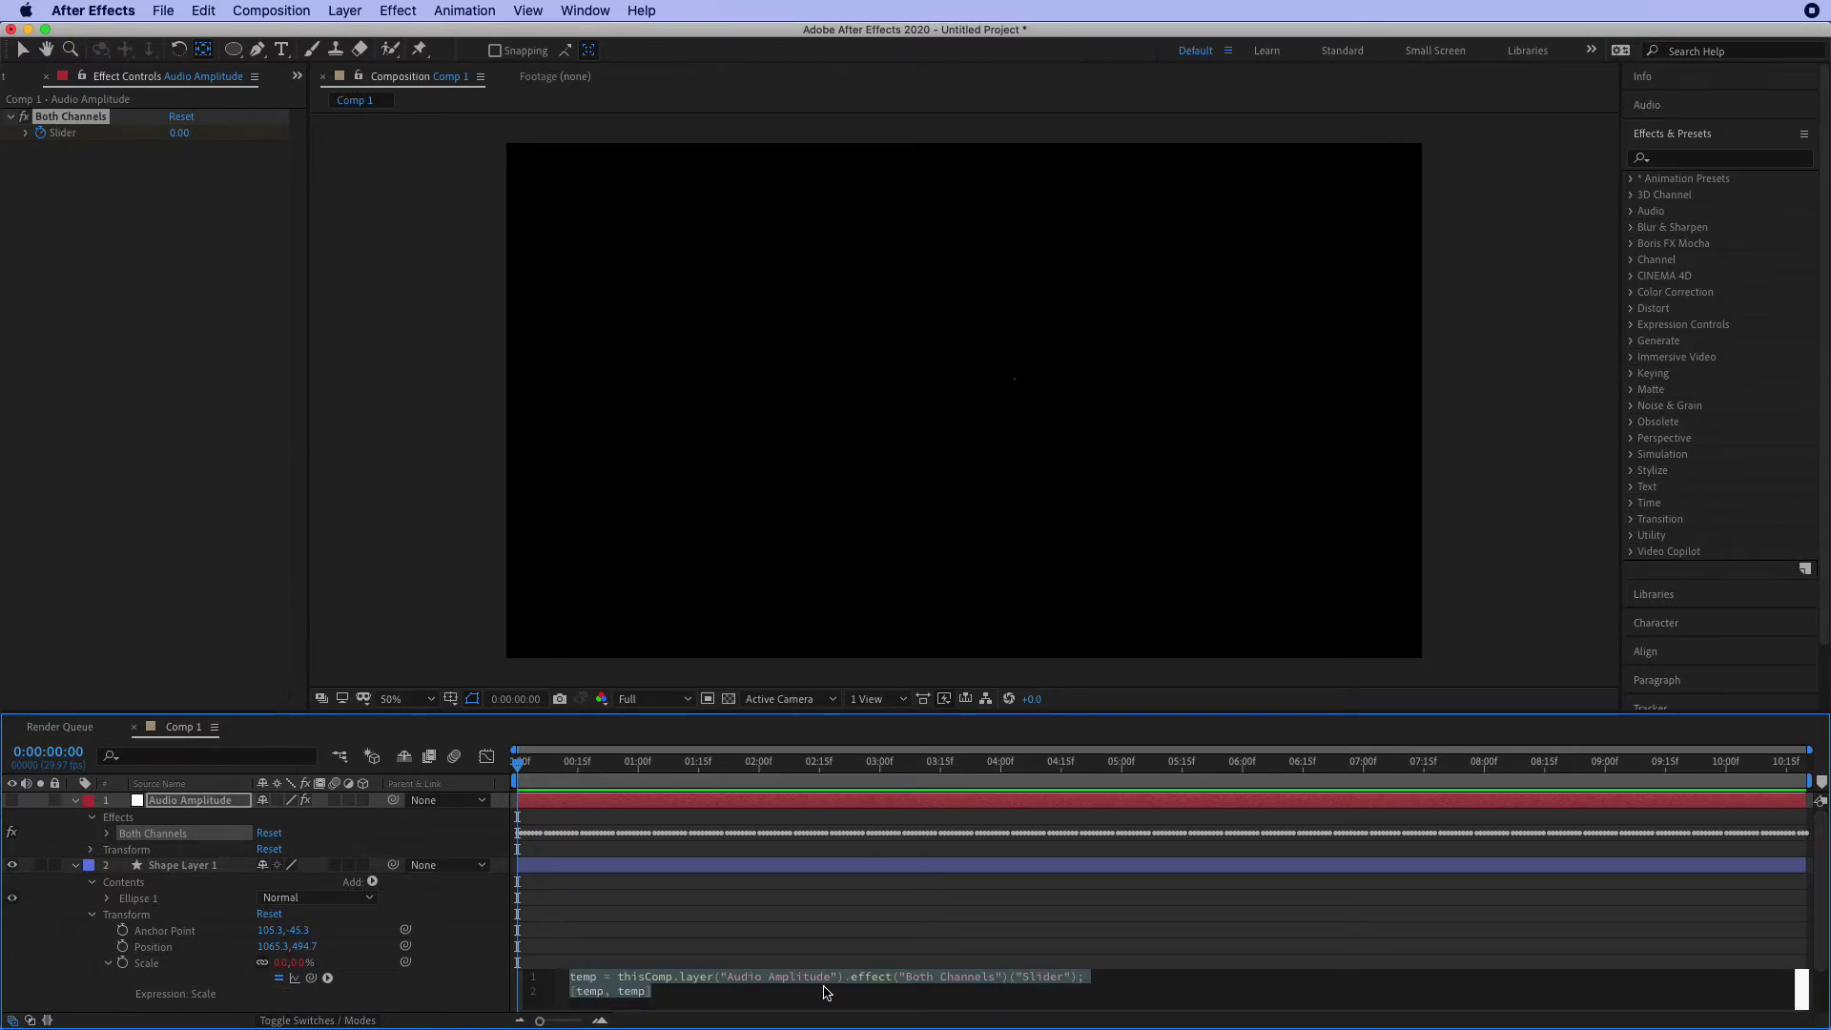
{"action": "key", "text": "Return"}
{"action": "type", "text": "[temp, temp]"}
{"action": "left_click_drag", "start_coordinate": [519, 767], "coordinate": [455, 764]}
{"action": "left_click", "coordinate": [637, 998]}
{"action": "left_click", "coordinate": [678, 996]}
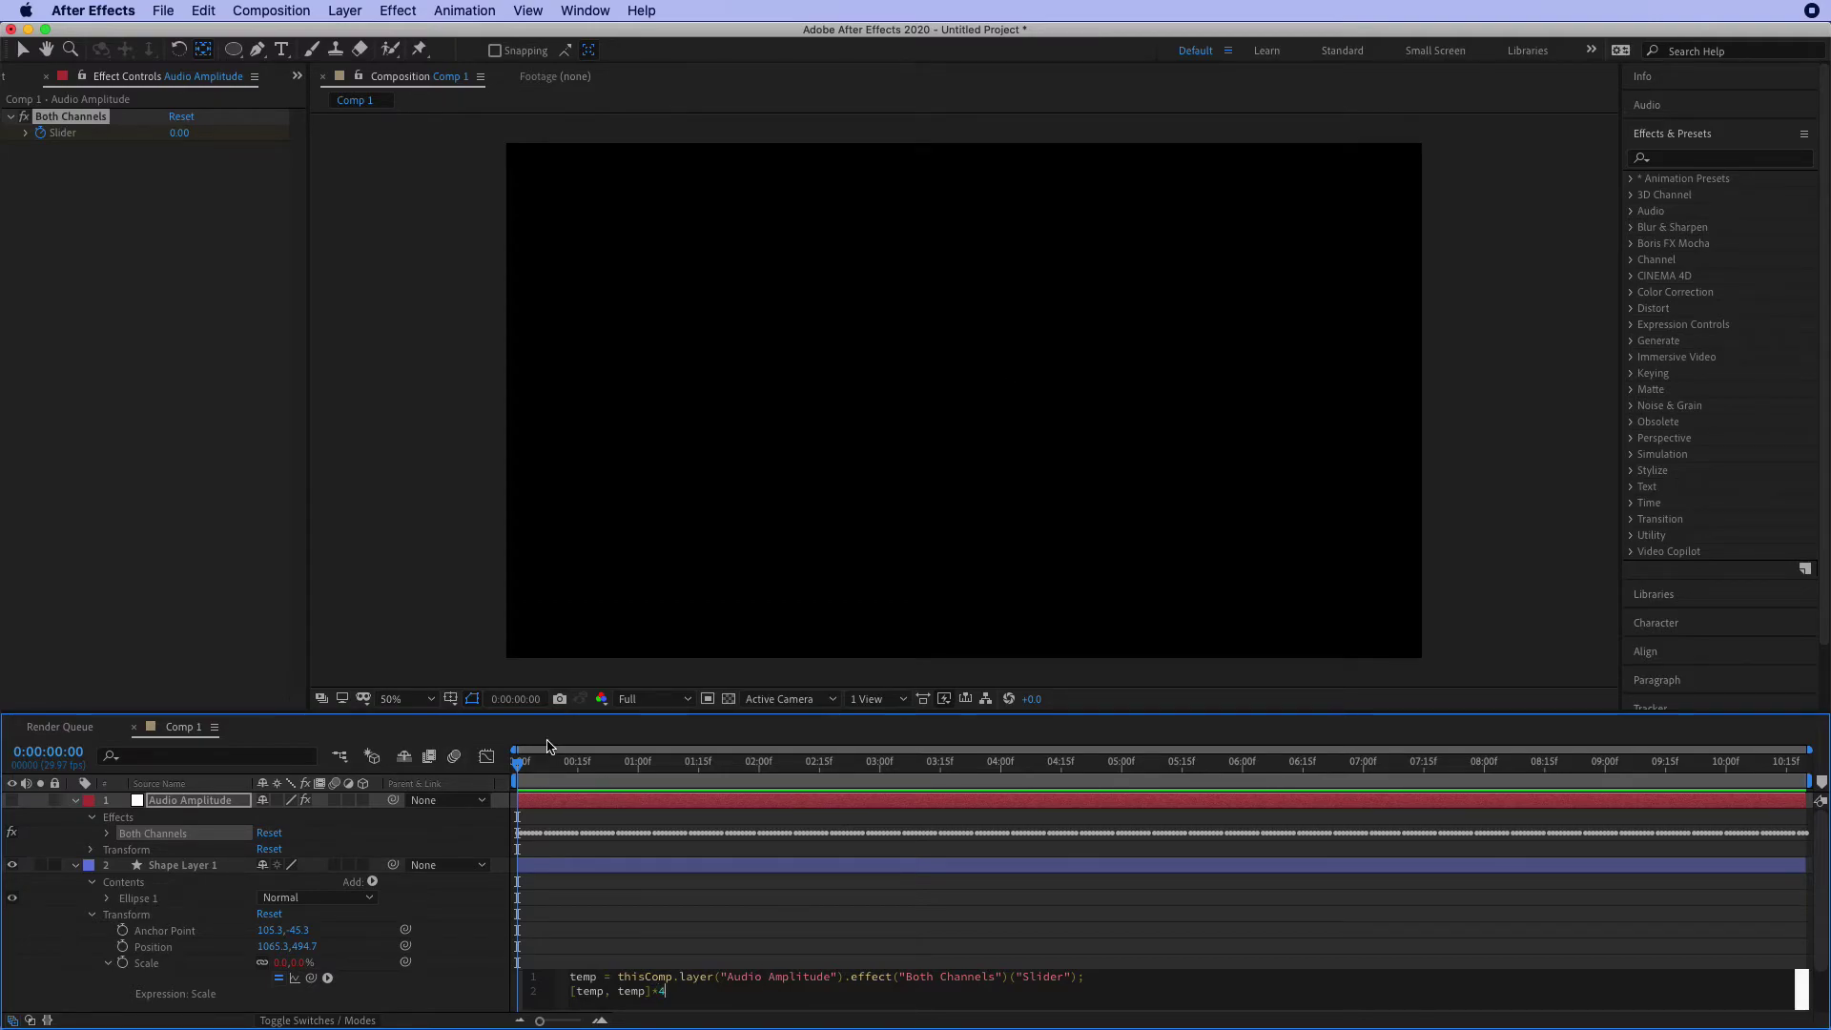
{"action": "left_click_drag", "start_coordinate": [518, 764], "coordinate": [638, 769]}
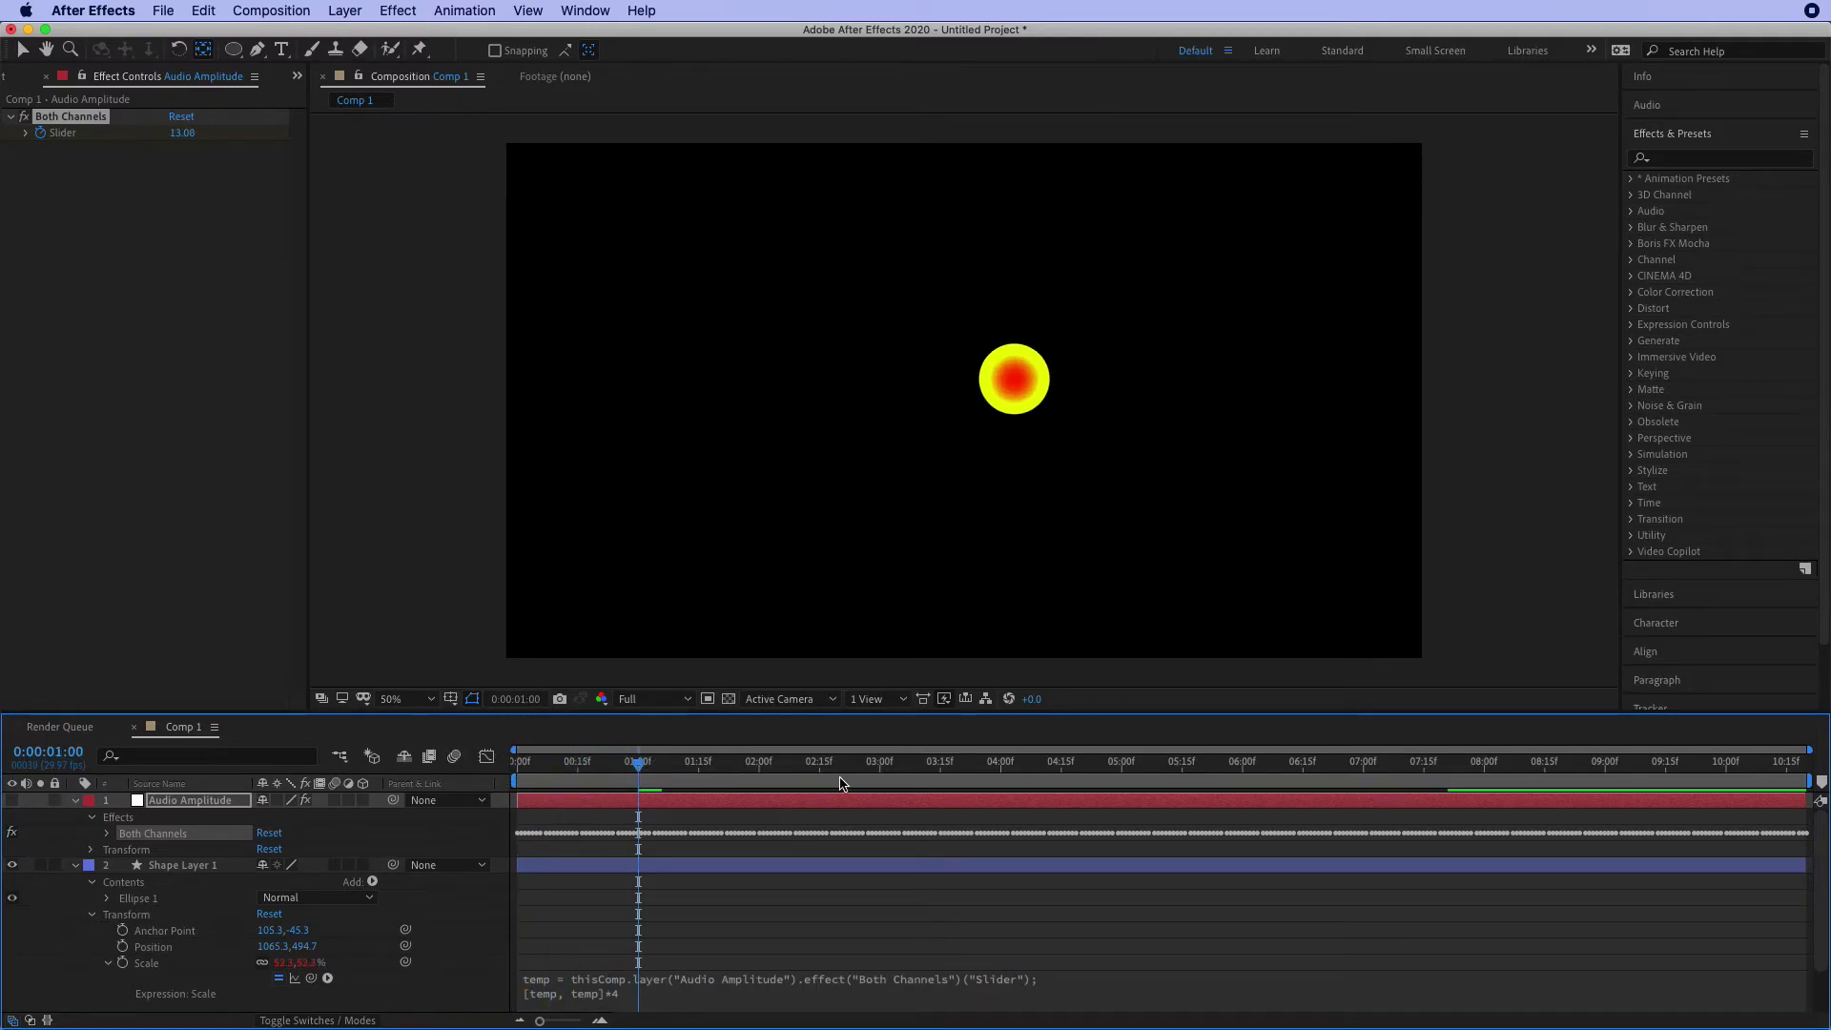
{"action": "key", "text": "space"}
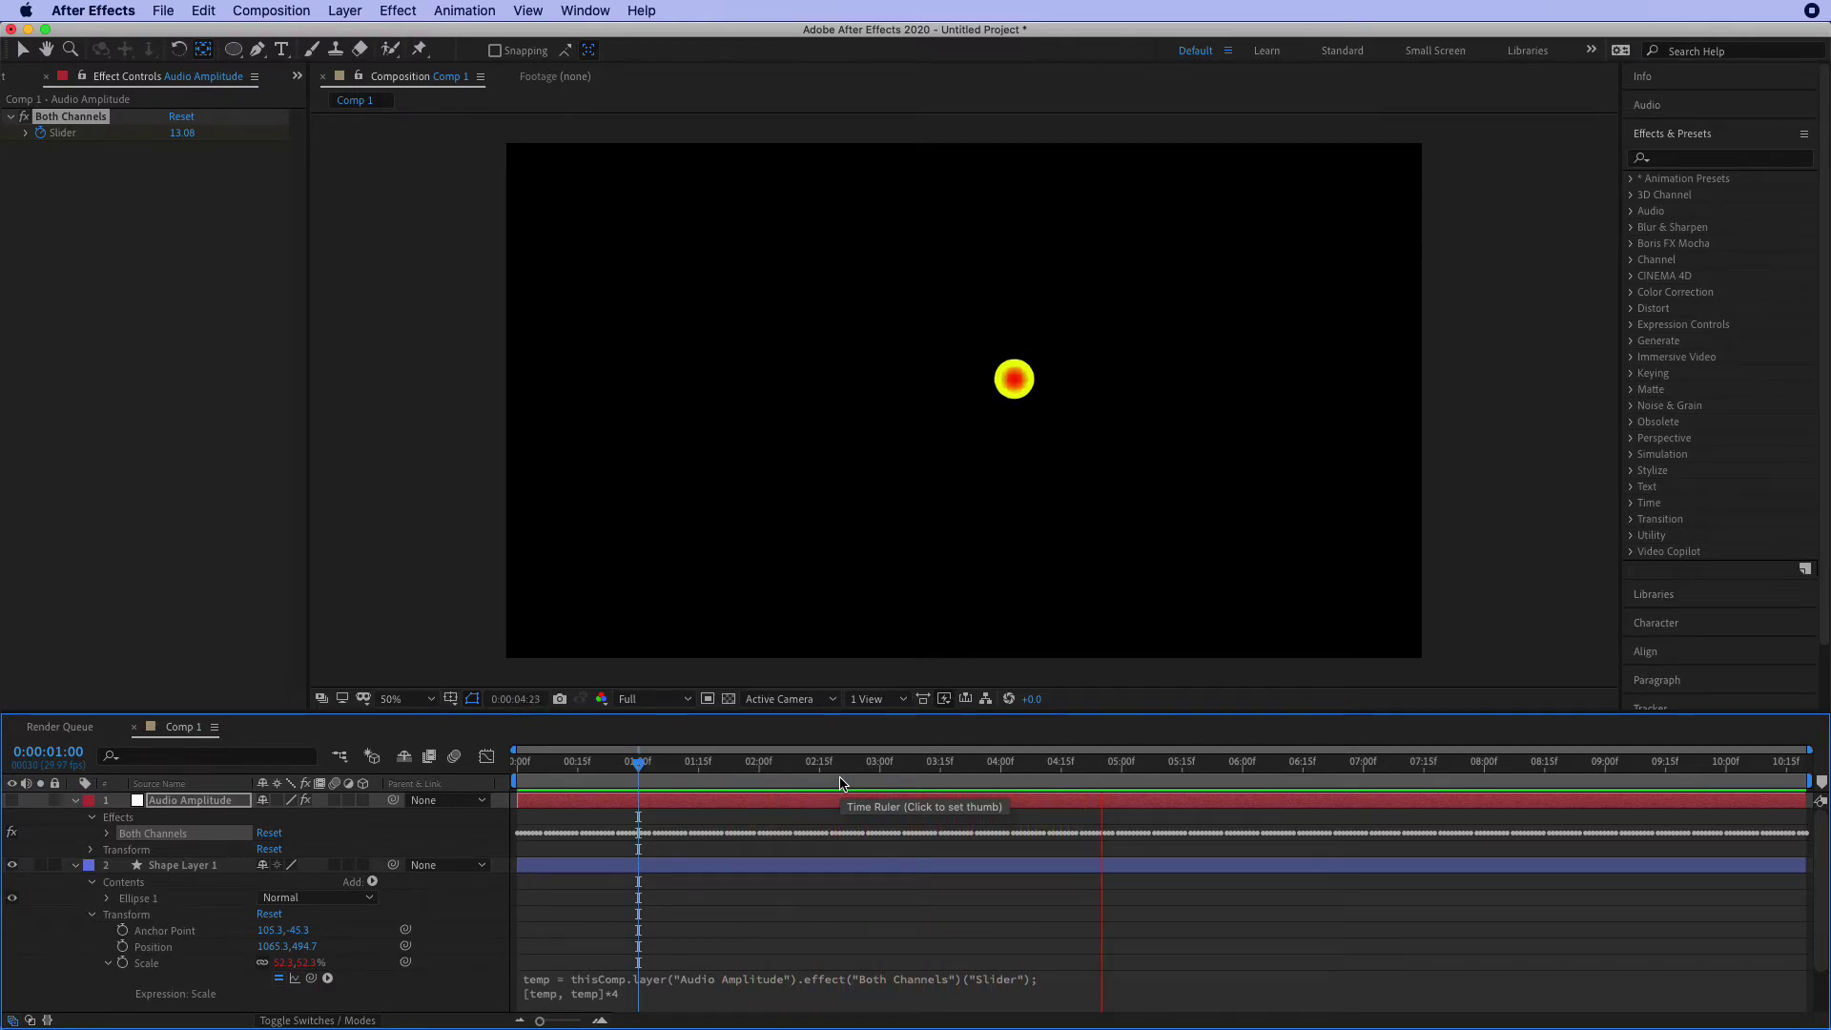
{"action": "key", "text": "space"}
{"action": "left_click_drag", "start_coordinate": [1279, 768], "coordinate": [389, 790]}
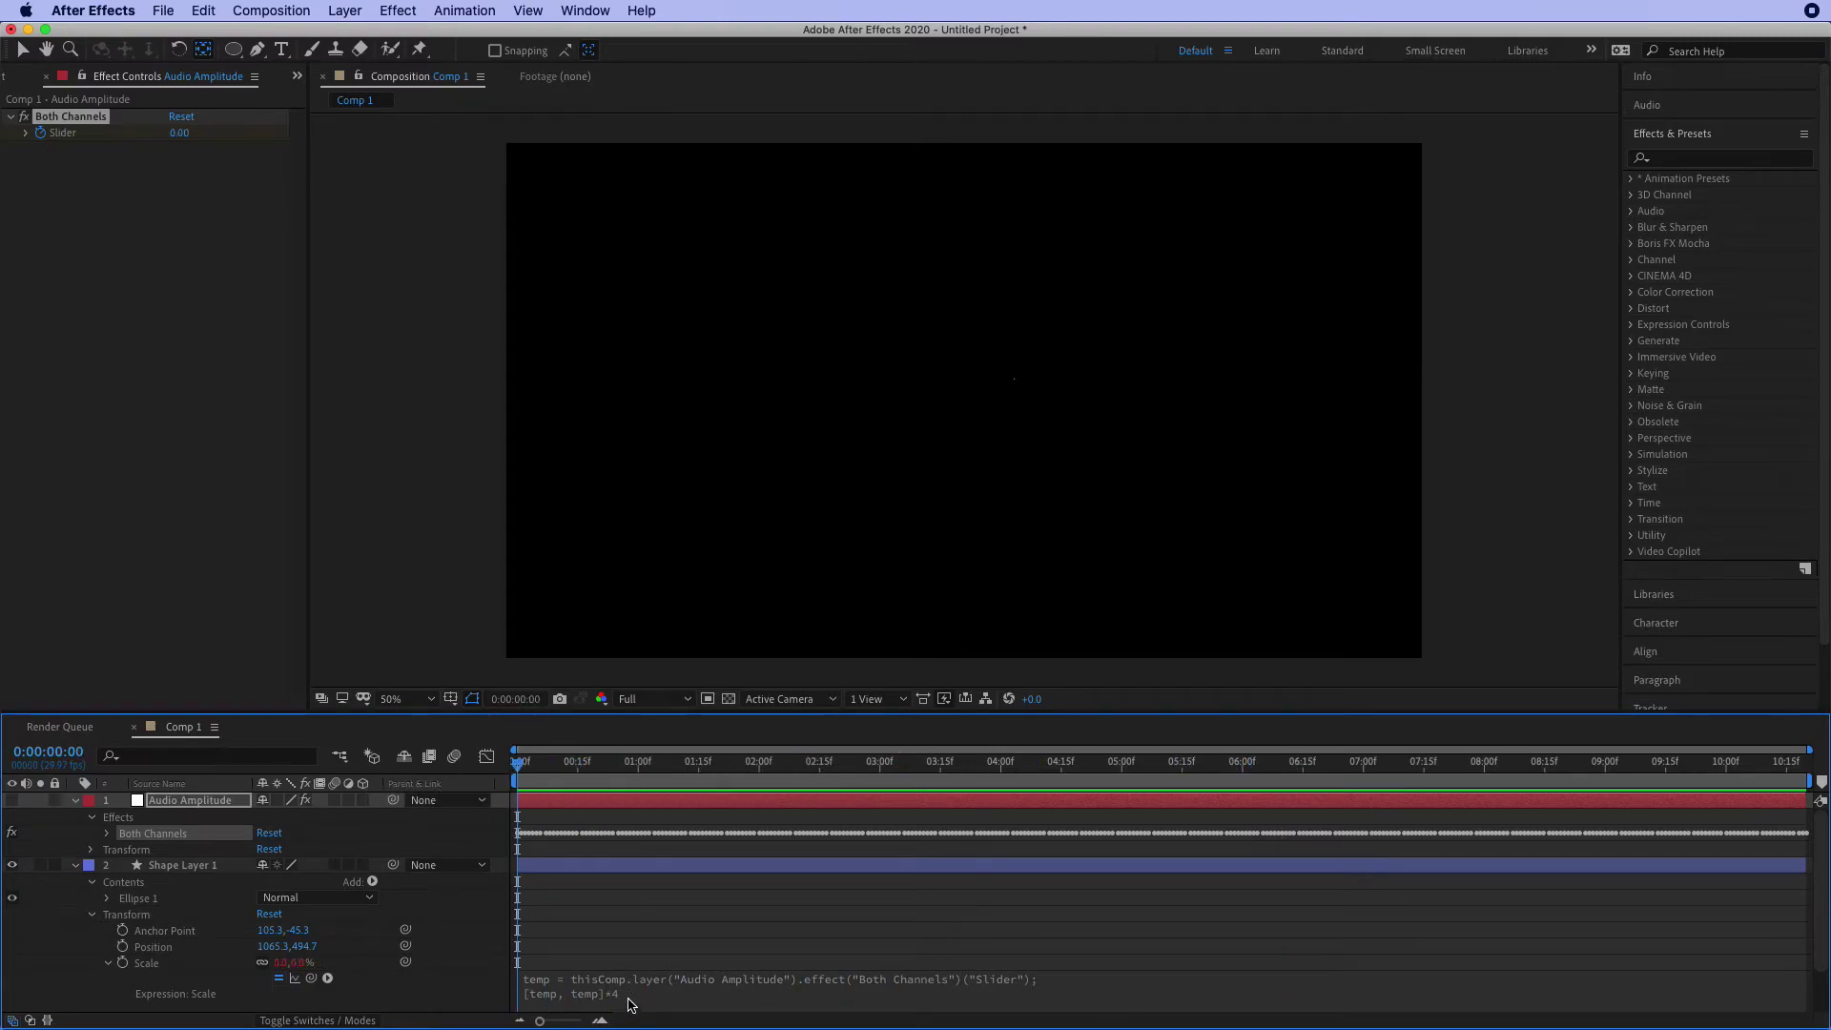
Step: Change the last line of Shape Layer 1's Scale expression to [temp, temp]+[100,100] and preview the circle from 0:00:01:10
{"action": "left_click", "coordinate": [632, 996]}
{"action": "left_click", "coordinate": [662, 992]}
{"action": "left_click_drag", "start_coordinate": [662, 993], "coordinate": [652, 995]}
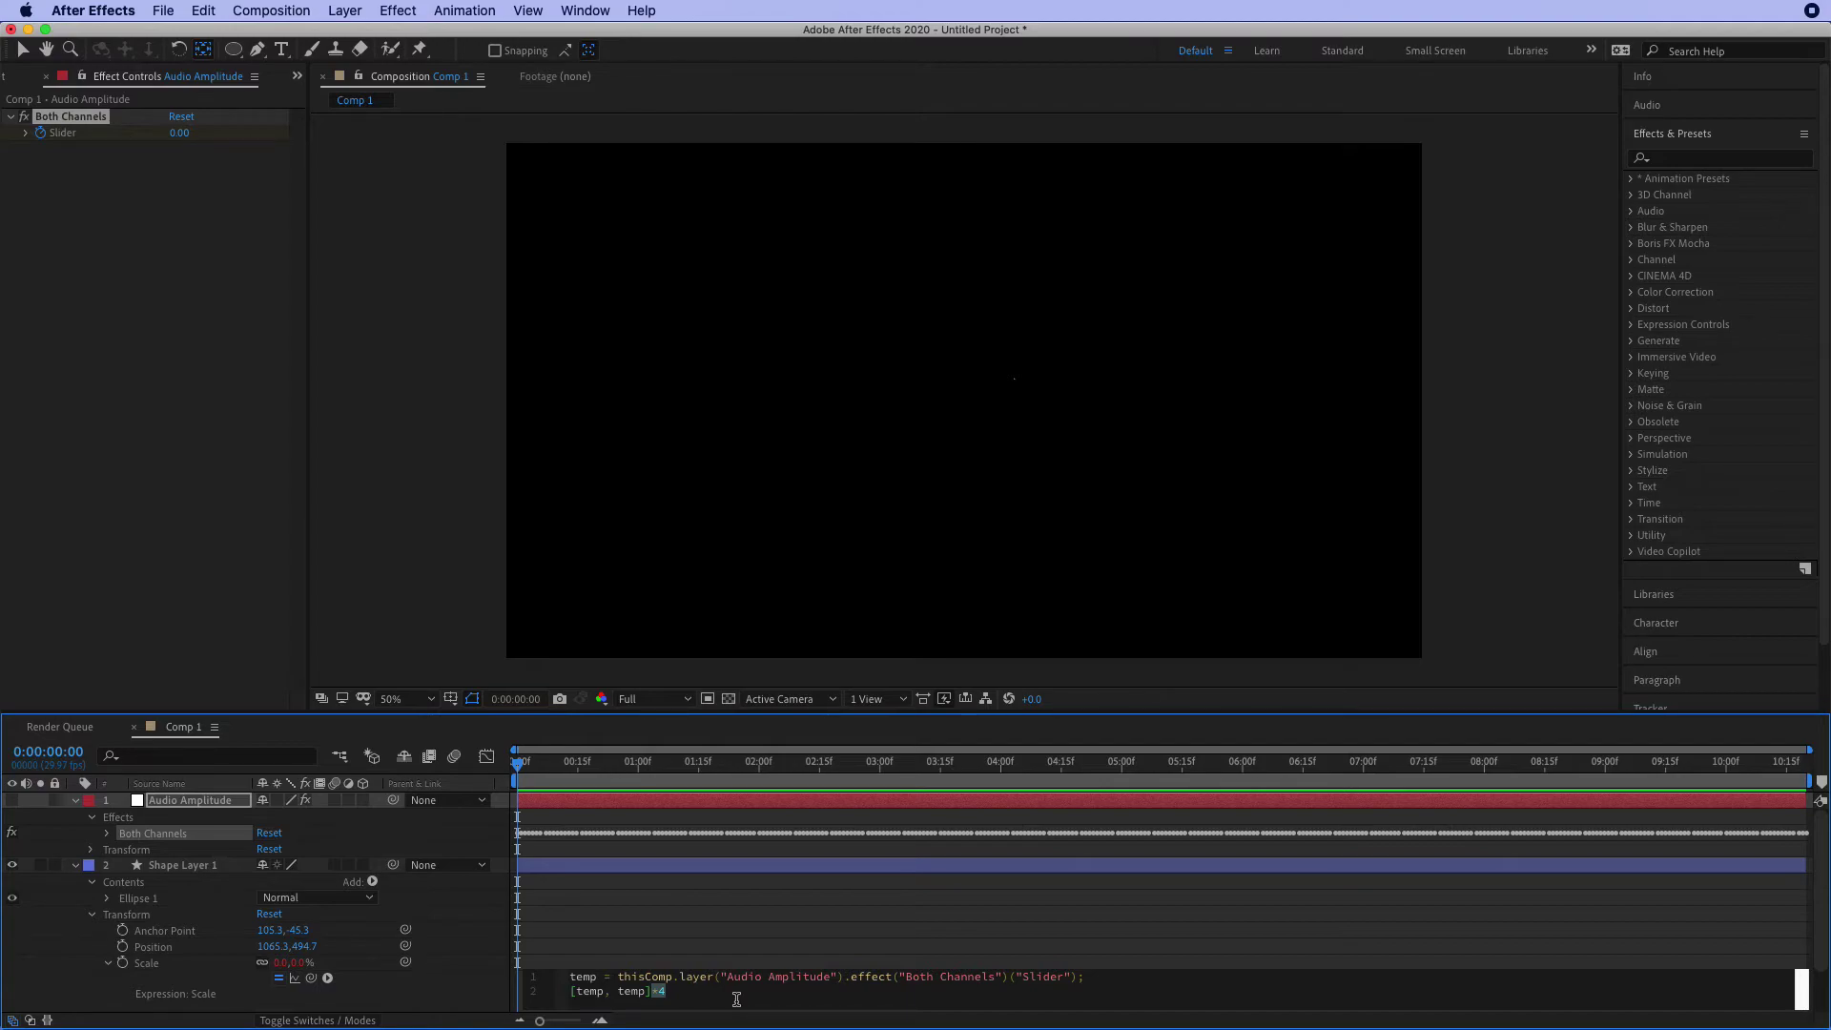
{"action": "type", "text": "*"}
{"action": "type", "text": "[100"}
{"action": "type", "text": ",100"}
{"action": "left_click_drag", "start_coordinate": [546, 769], "coordinate": [679, 773]}
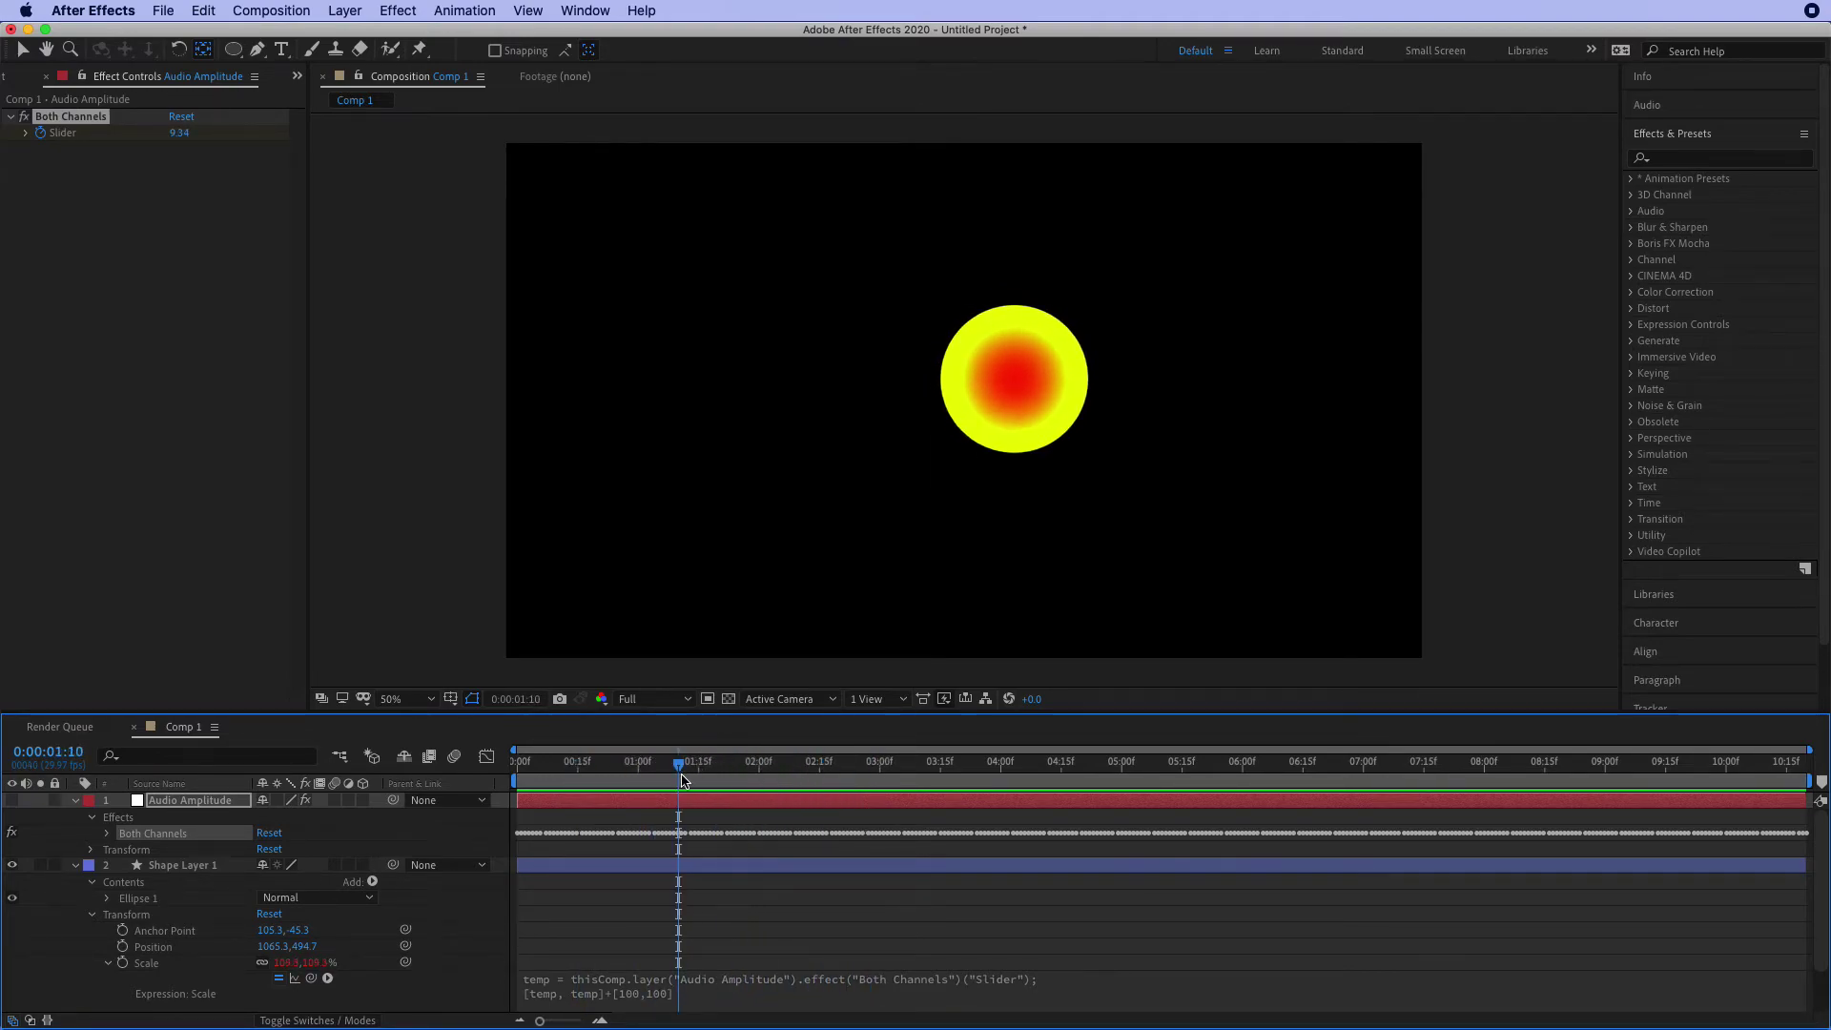
{"action": "key", "text": "space"}
{"action": "key", "text": "space"}
{"action": "left_click_drag", "start_coordinate": [1509, 765], "coordinate": [361, 799]}
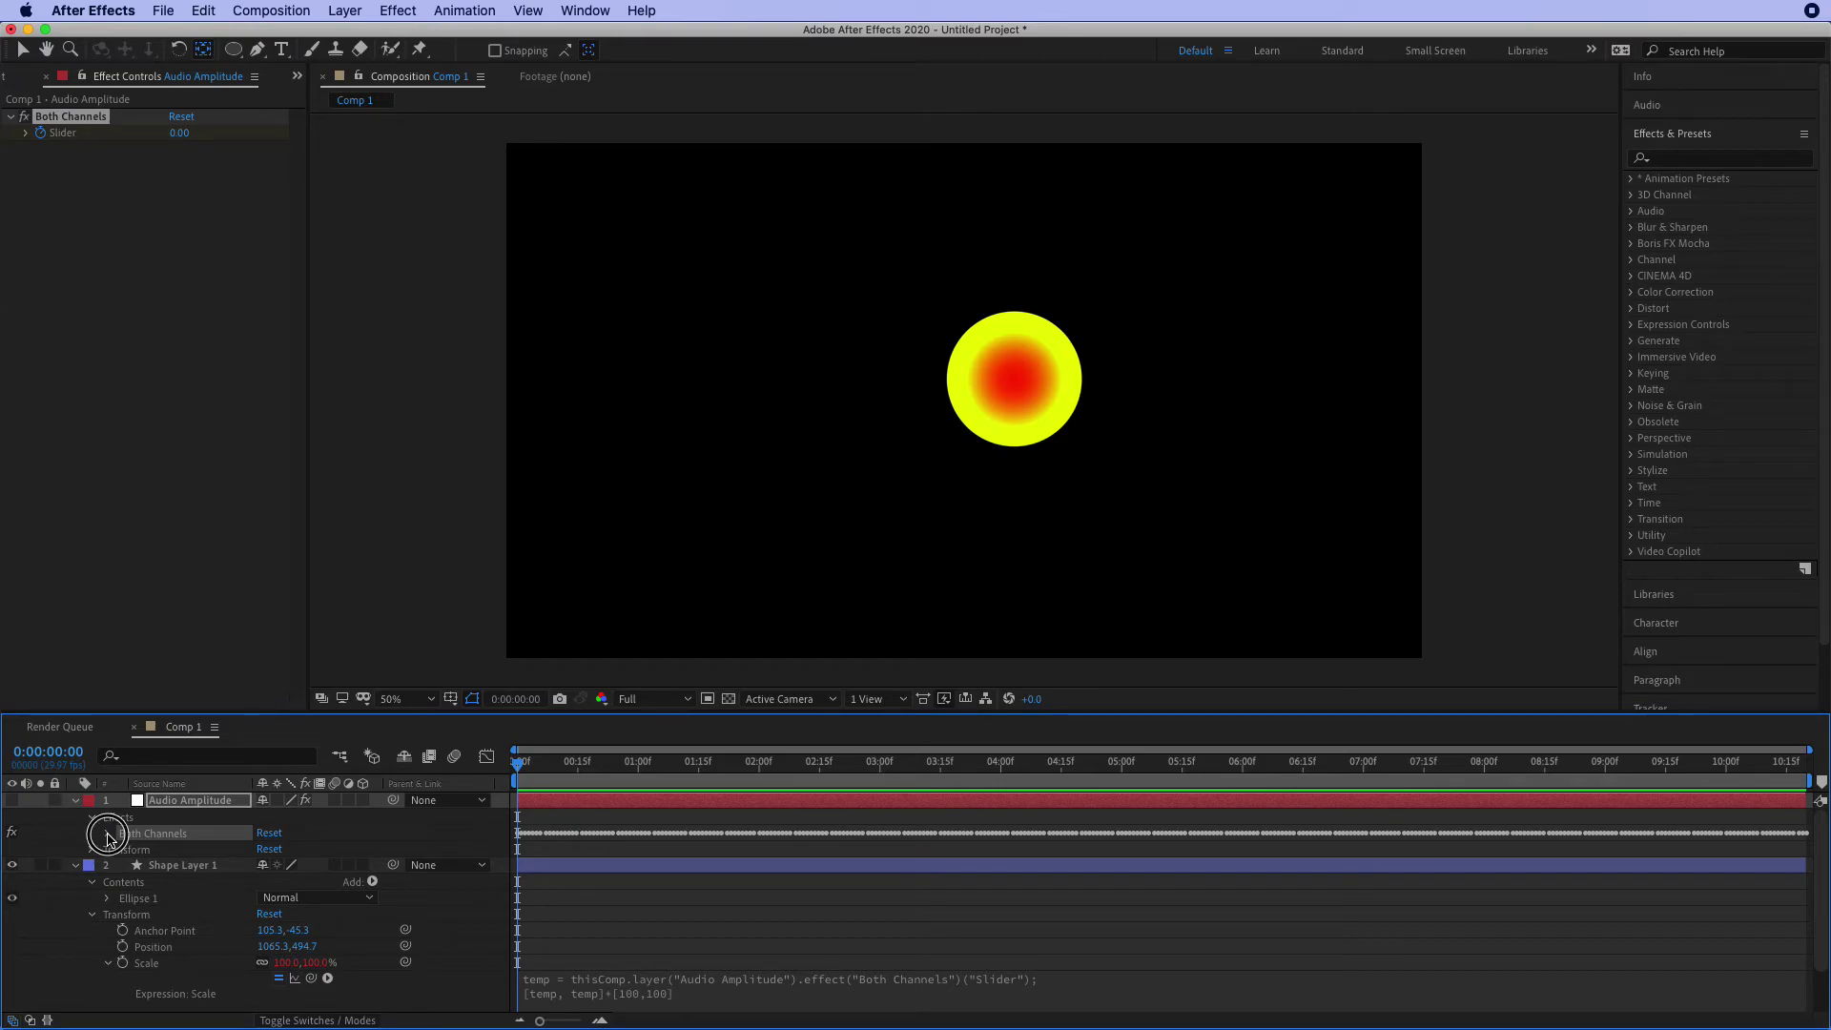
Step: Add the expression linear(5,50,0,50) to the Audio Amplitude layer's Both Channels slider and check the circle at 0:00:00:10
{"action": "left_click", "coordinate": [107, 833]}
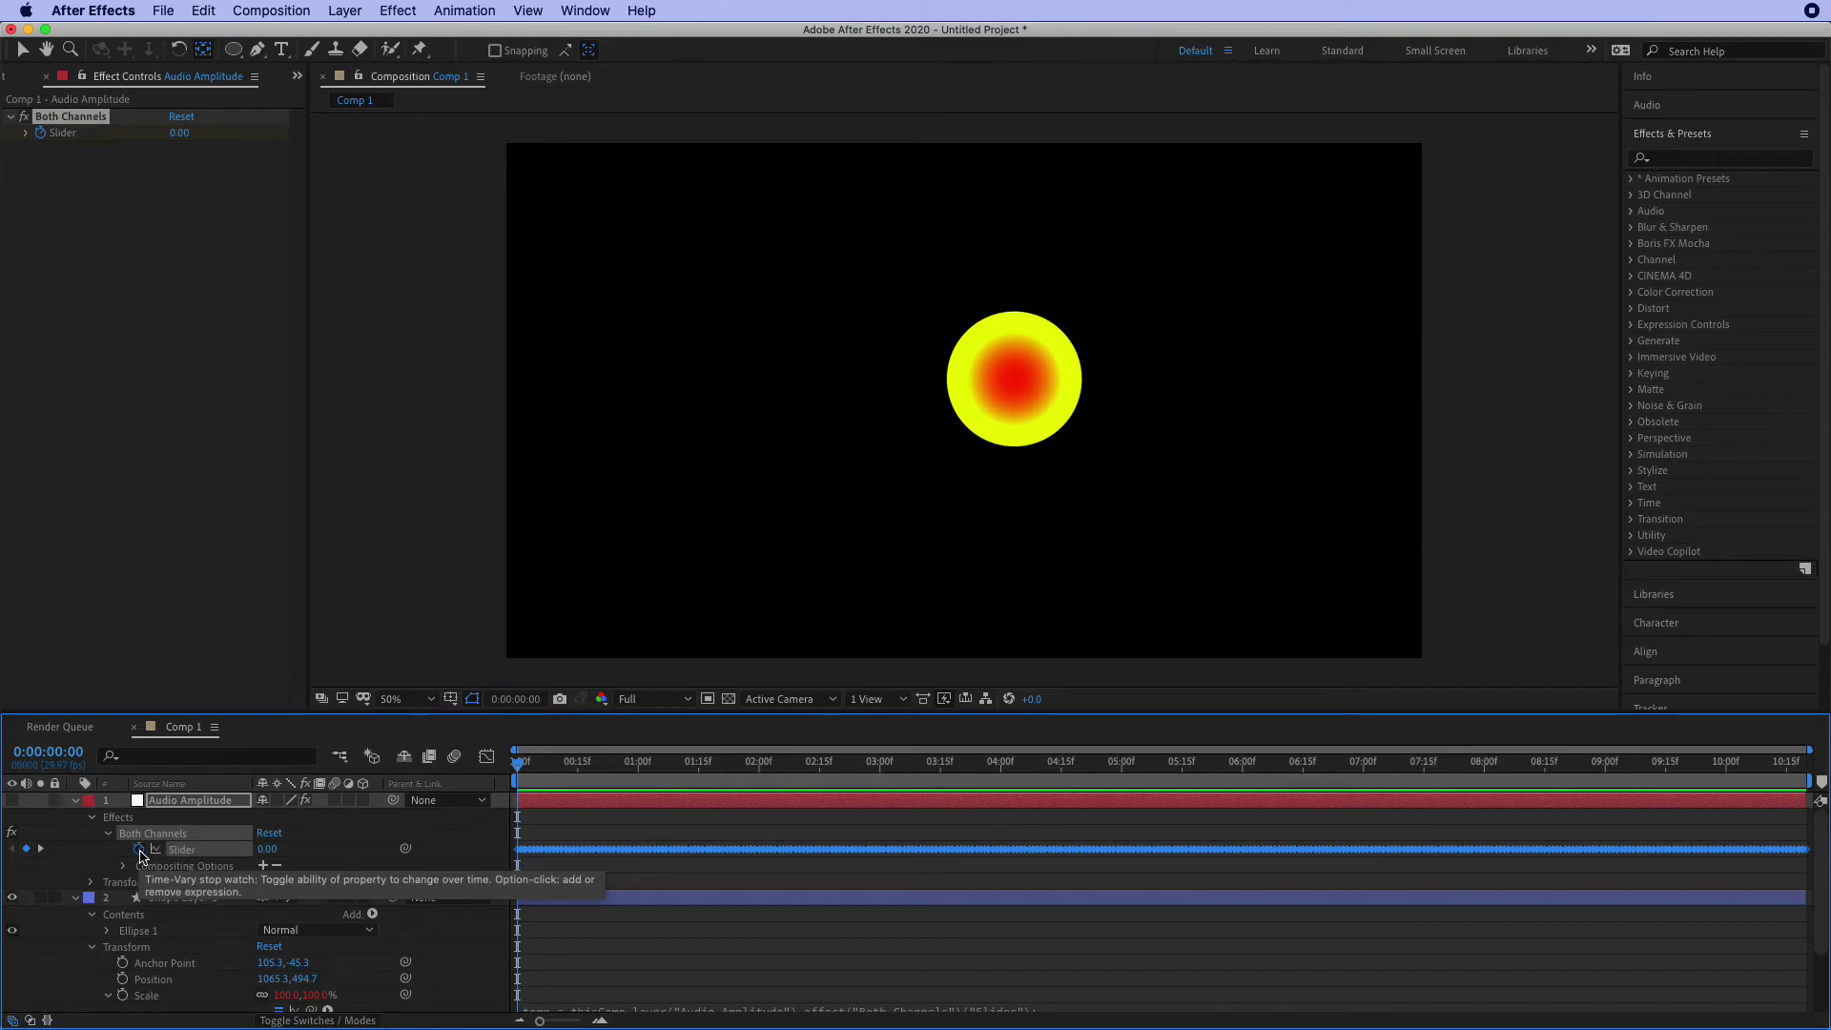
{"action": "left_click", "coordinate": [140, 850], "text": "alt"}
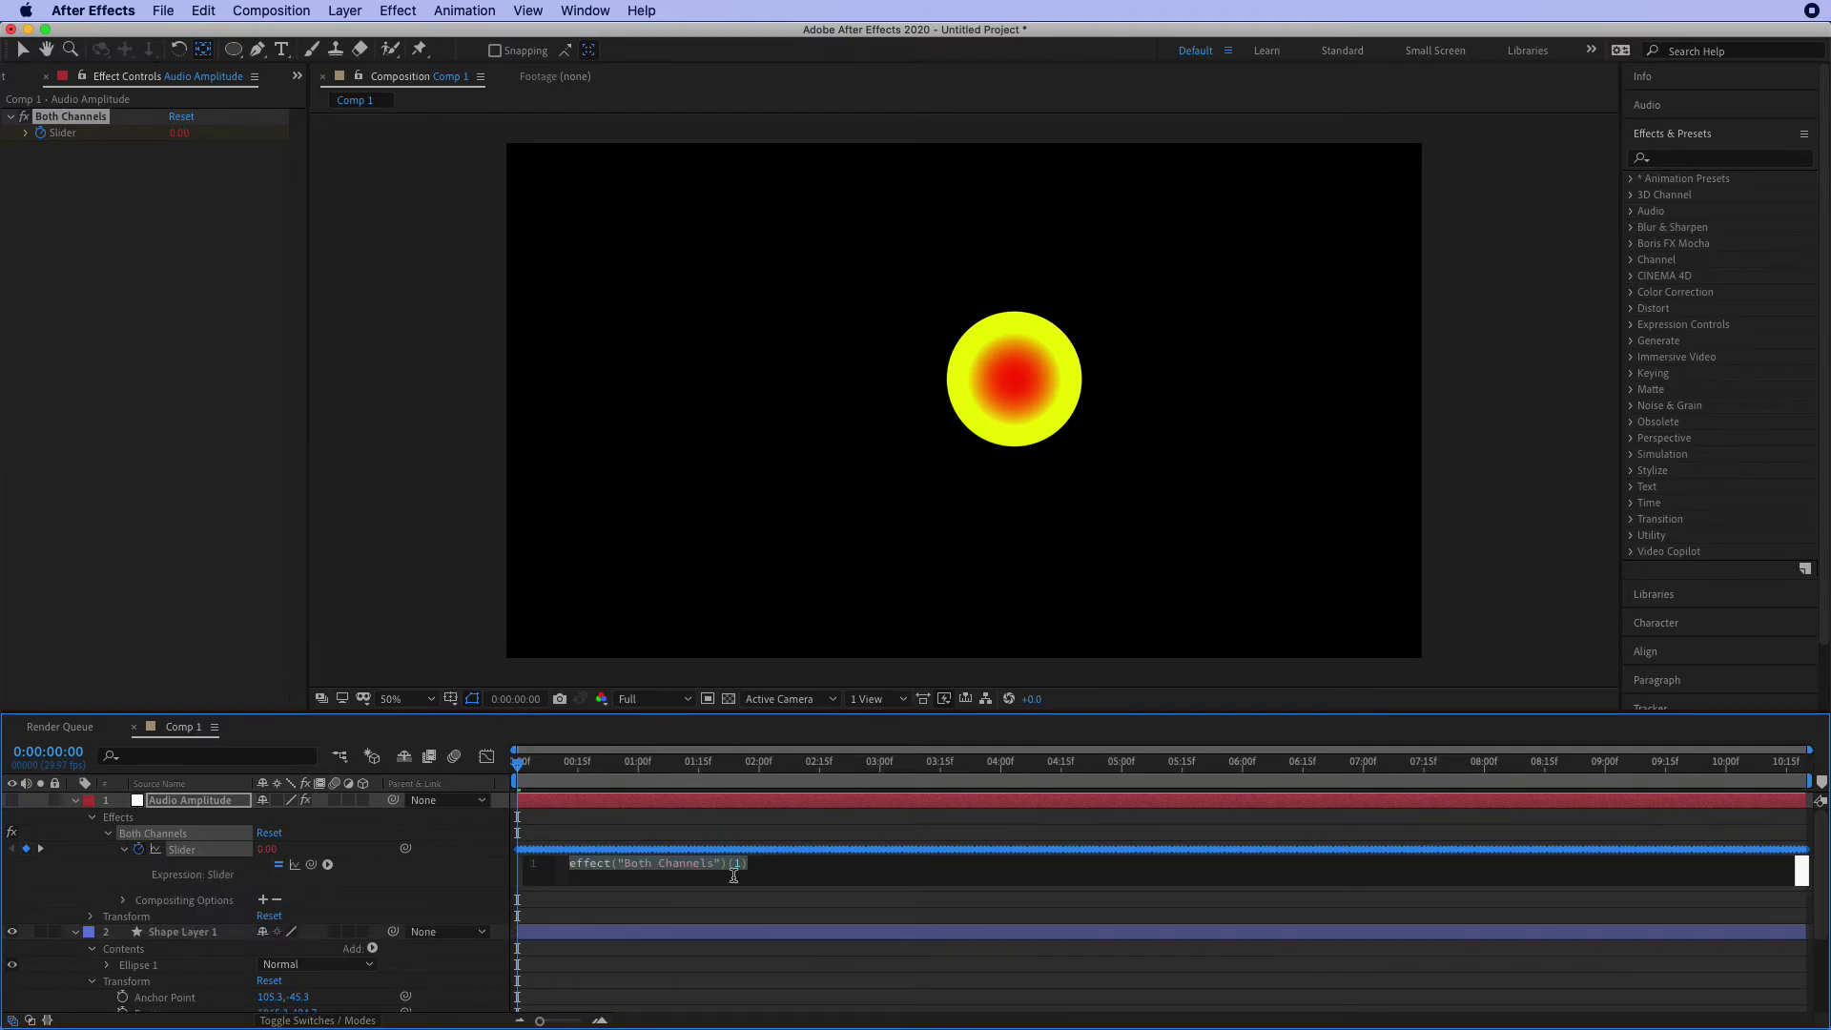
{"action": "left_click_drag", "start_coordinate": [787, 865], "coordinate": [464, 873]}
{"action": "type", "text": "li"}
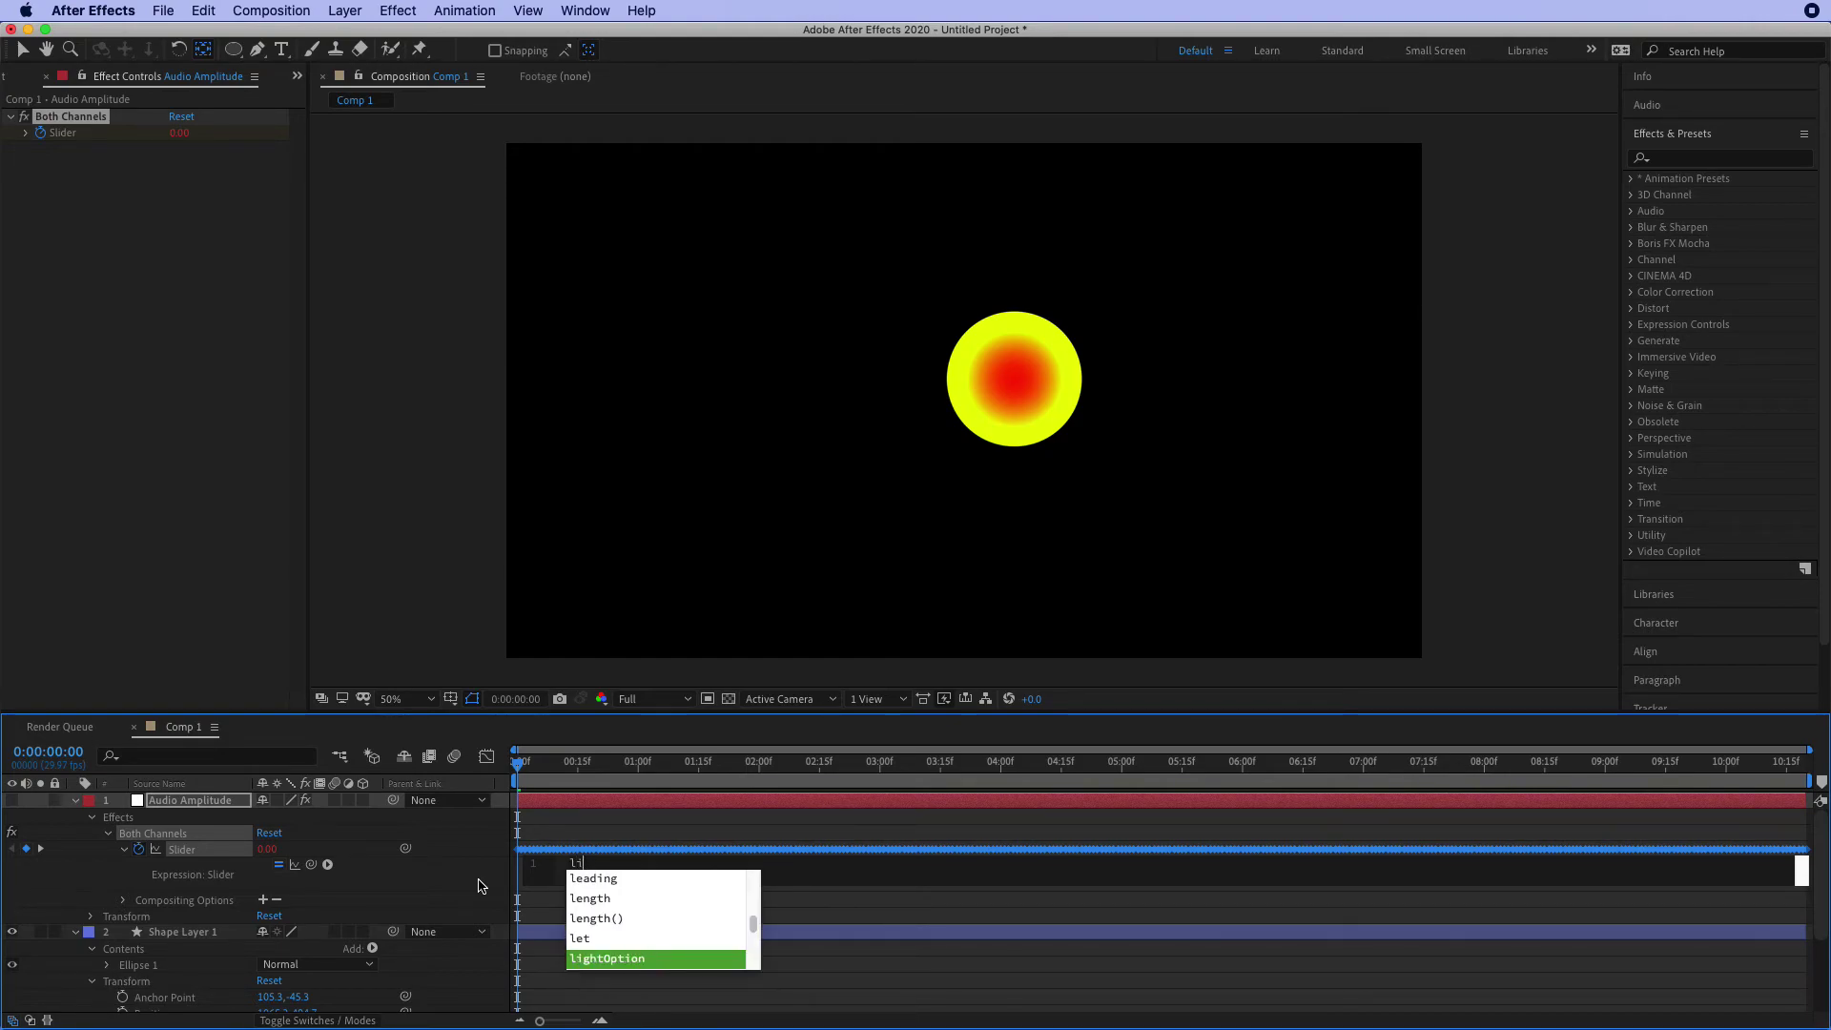
{"action": "type", "text": "near"}
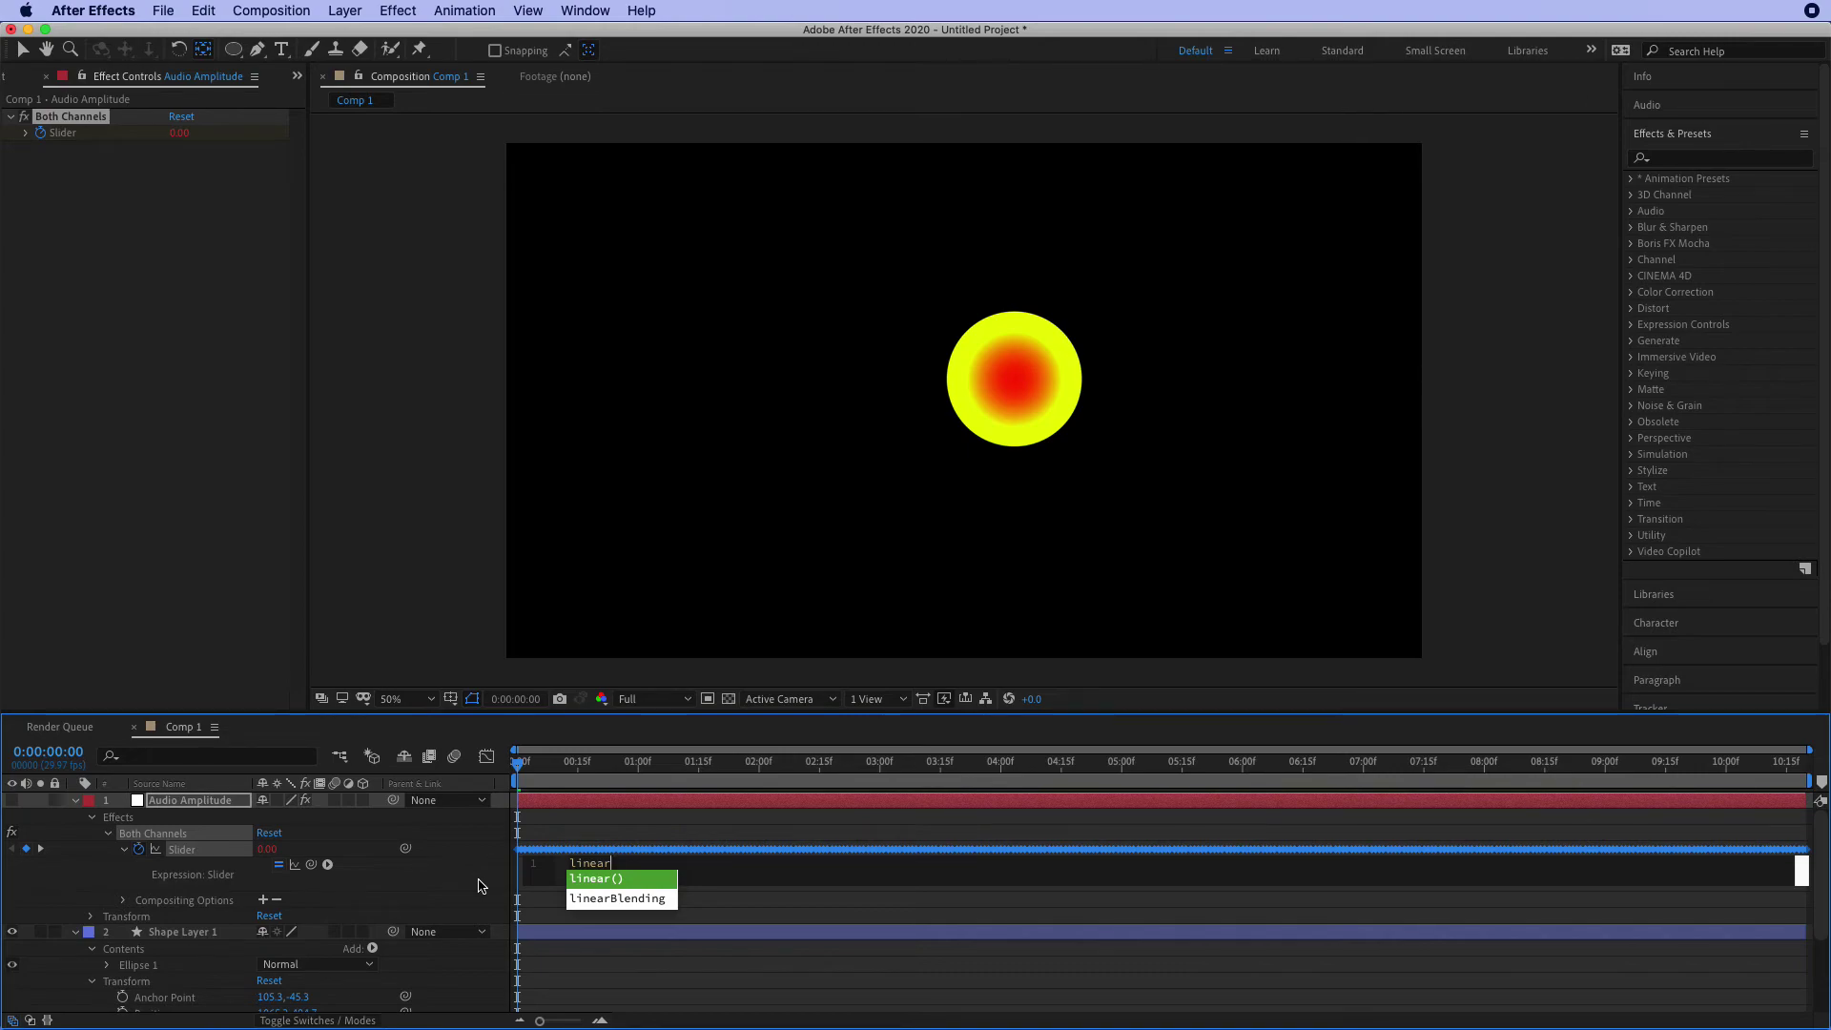
{"action": "key", "text": "Return"}
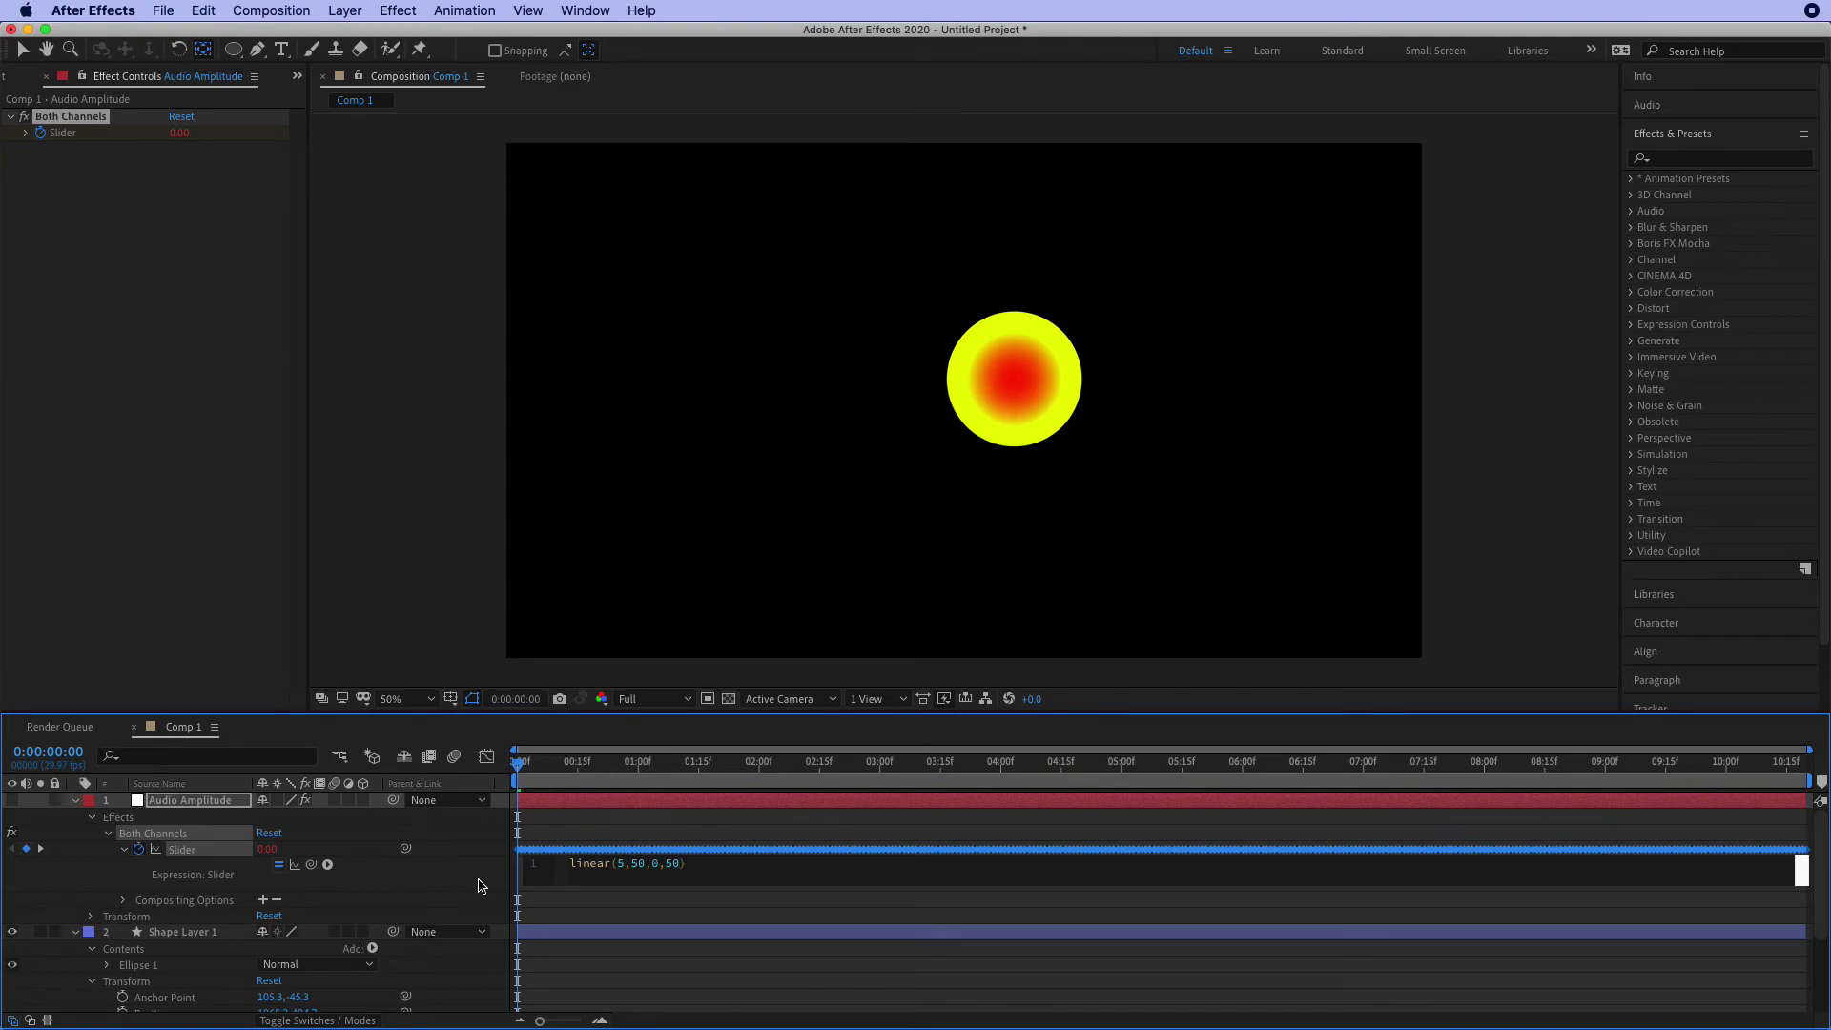
{"action": "left_click", "coordinate": [554, 769]}
{"action": "left_click_drag", "start_coordinate": [554, 769], "coordinate": [558, 768]}
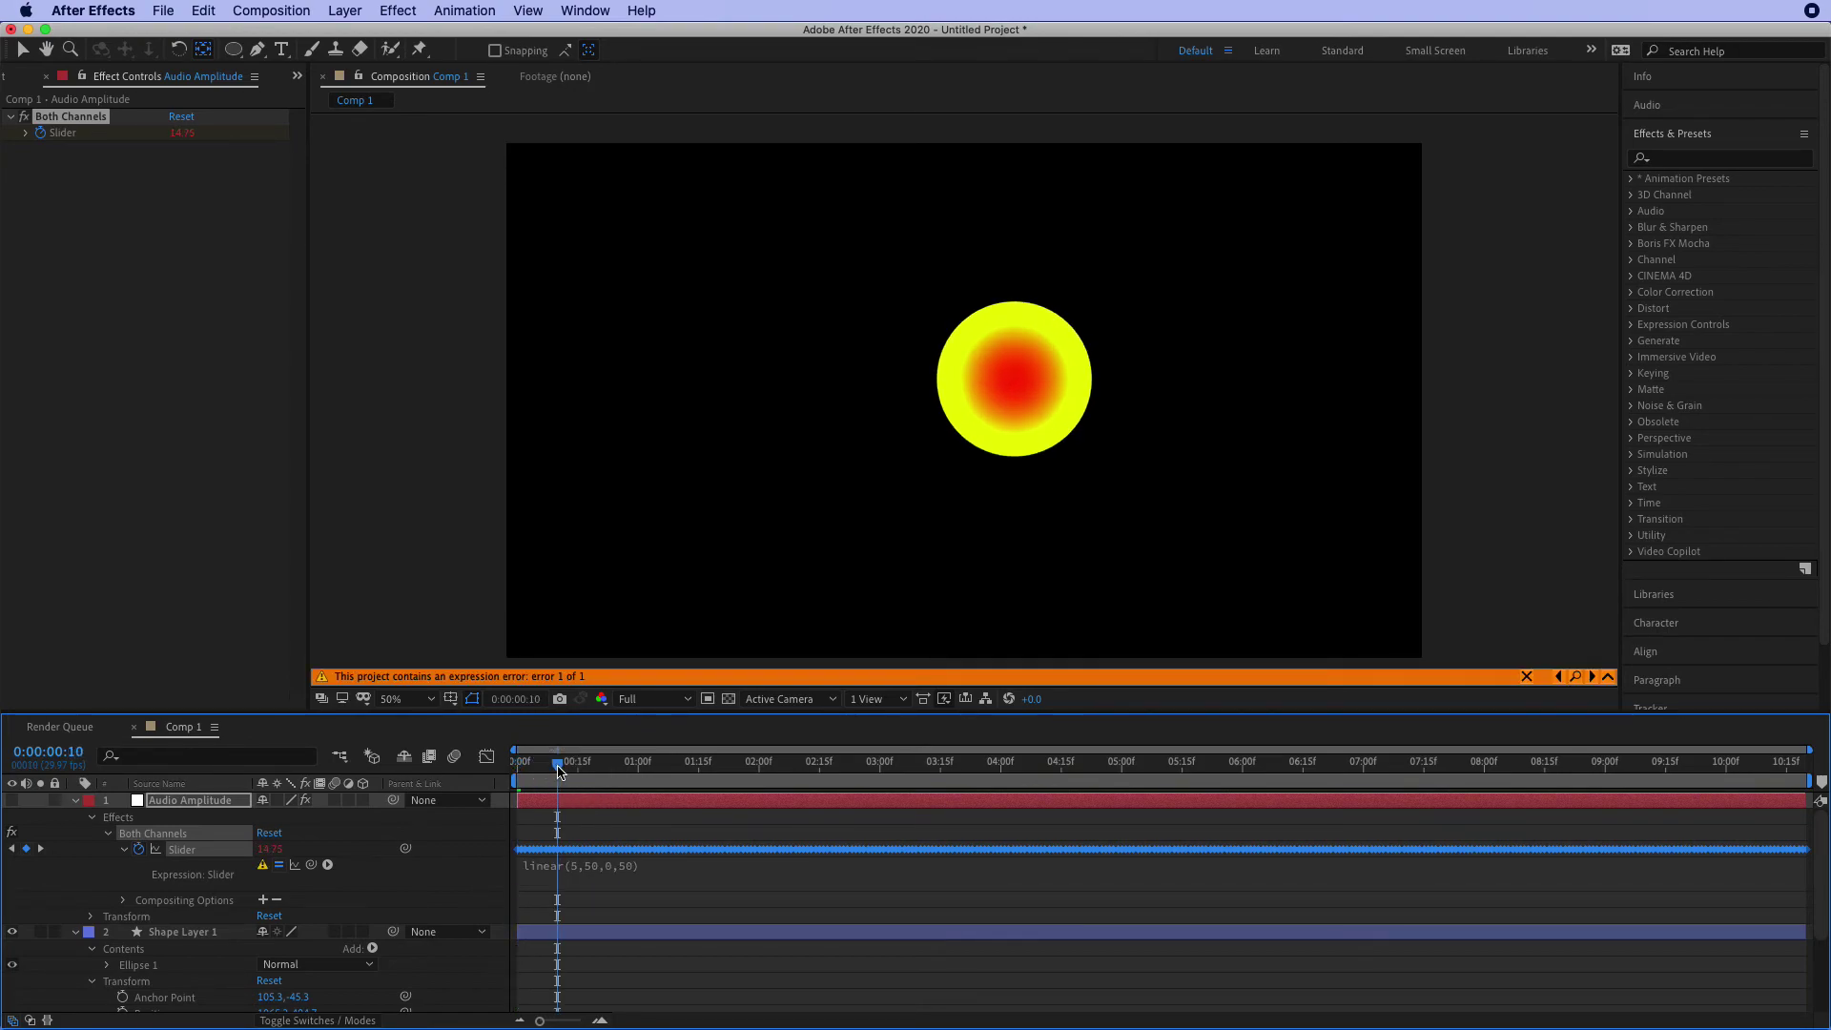
Step: Correct the slider expression to linear(value,5,50,0,50) and preview the circle from 0:00:00:27
{"action": "left_click", "coordinate": [653, 865]}
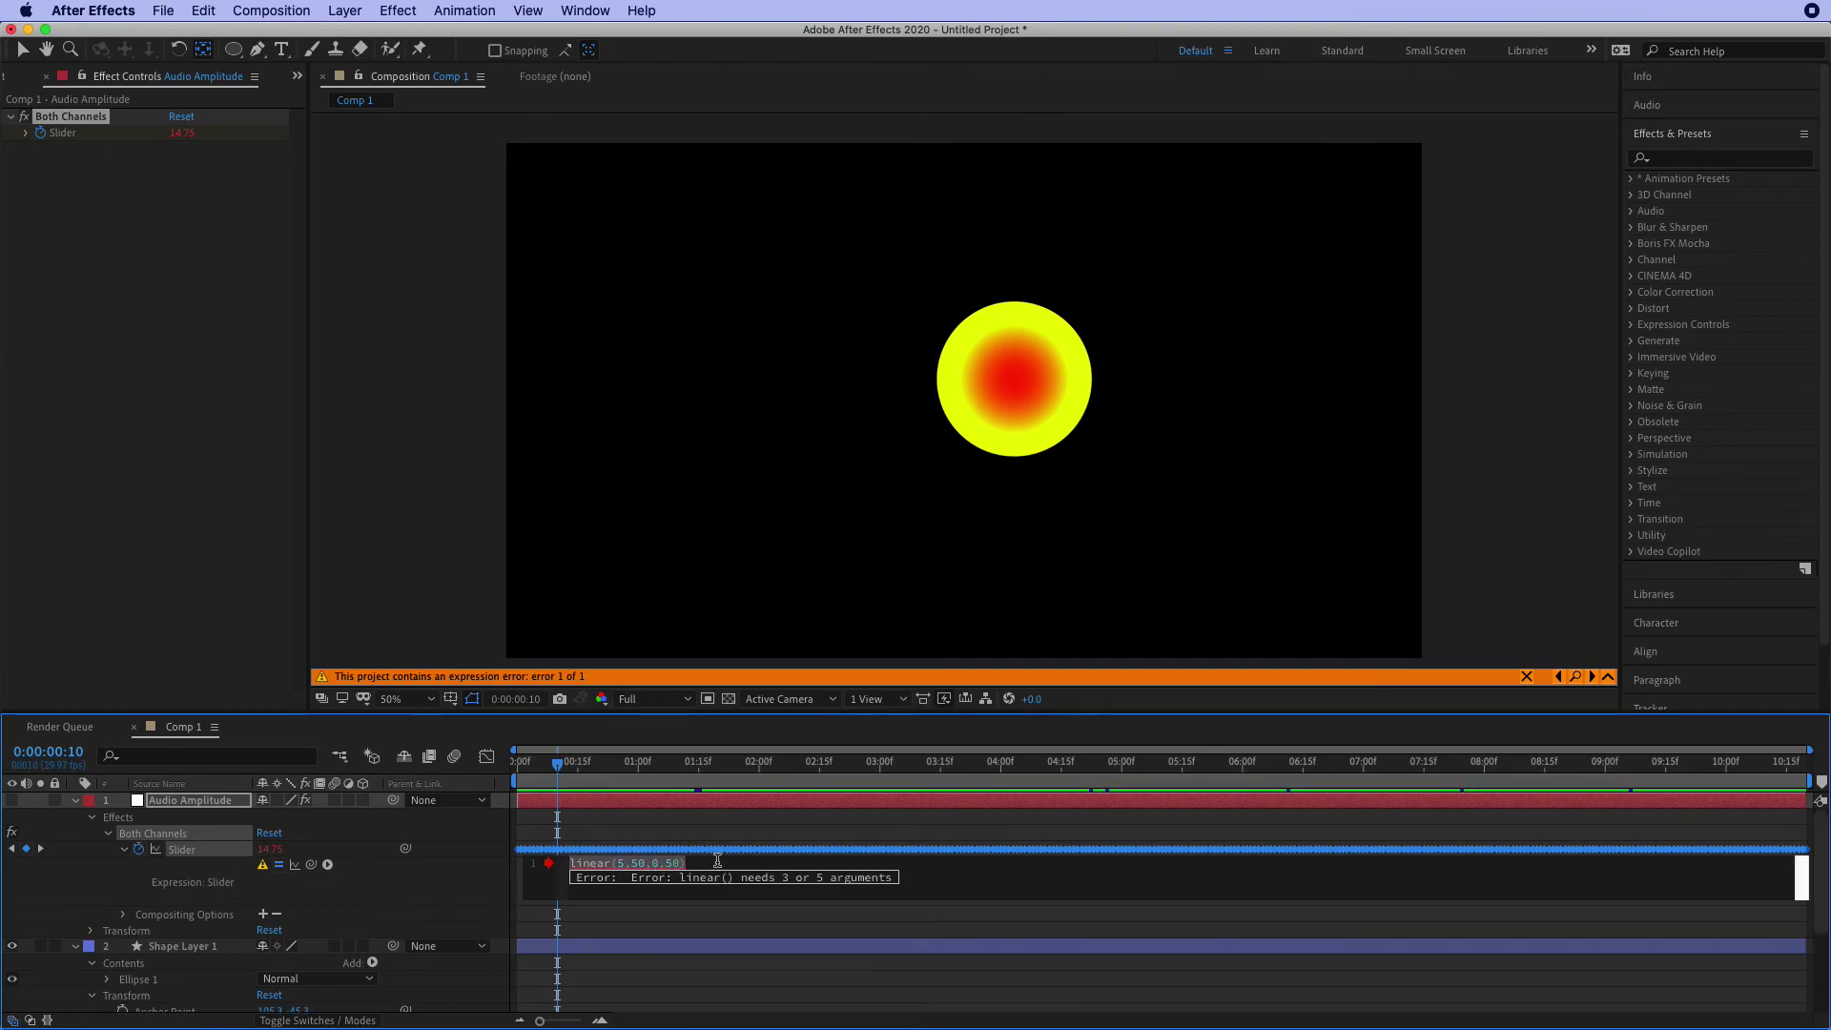
{"action": "left_click", "coordinate": [619, 863]}
{"action": "type", "text": "value"}
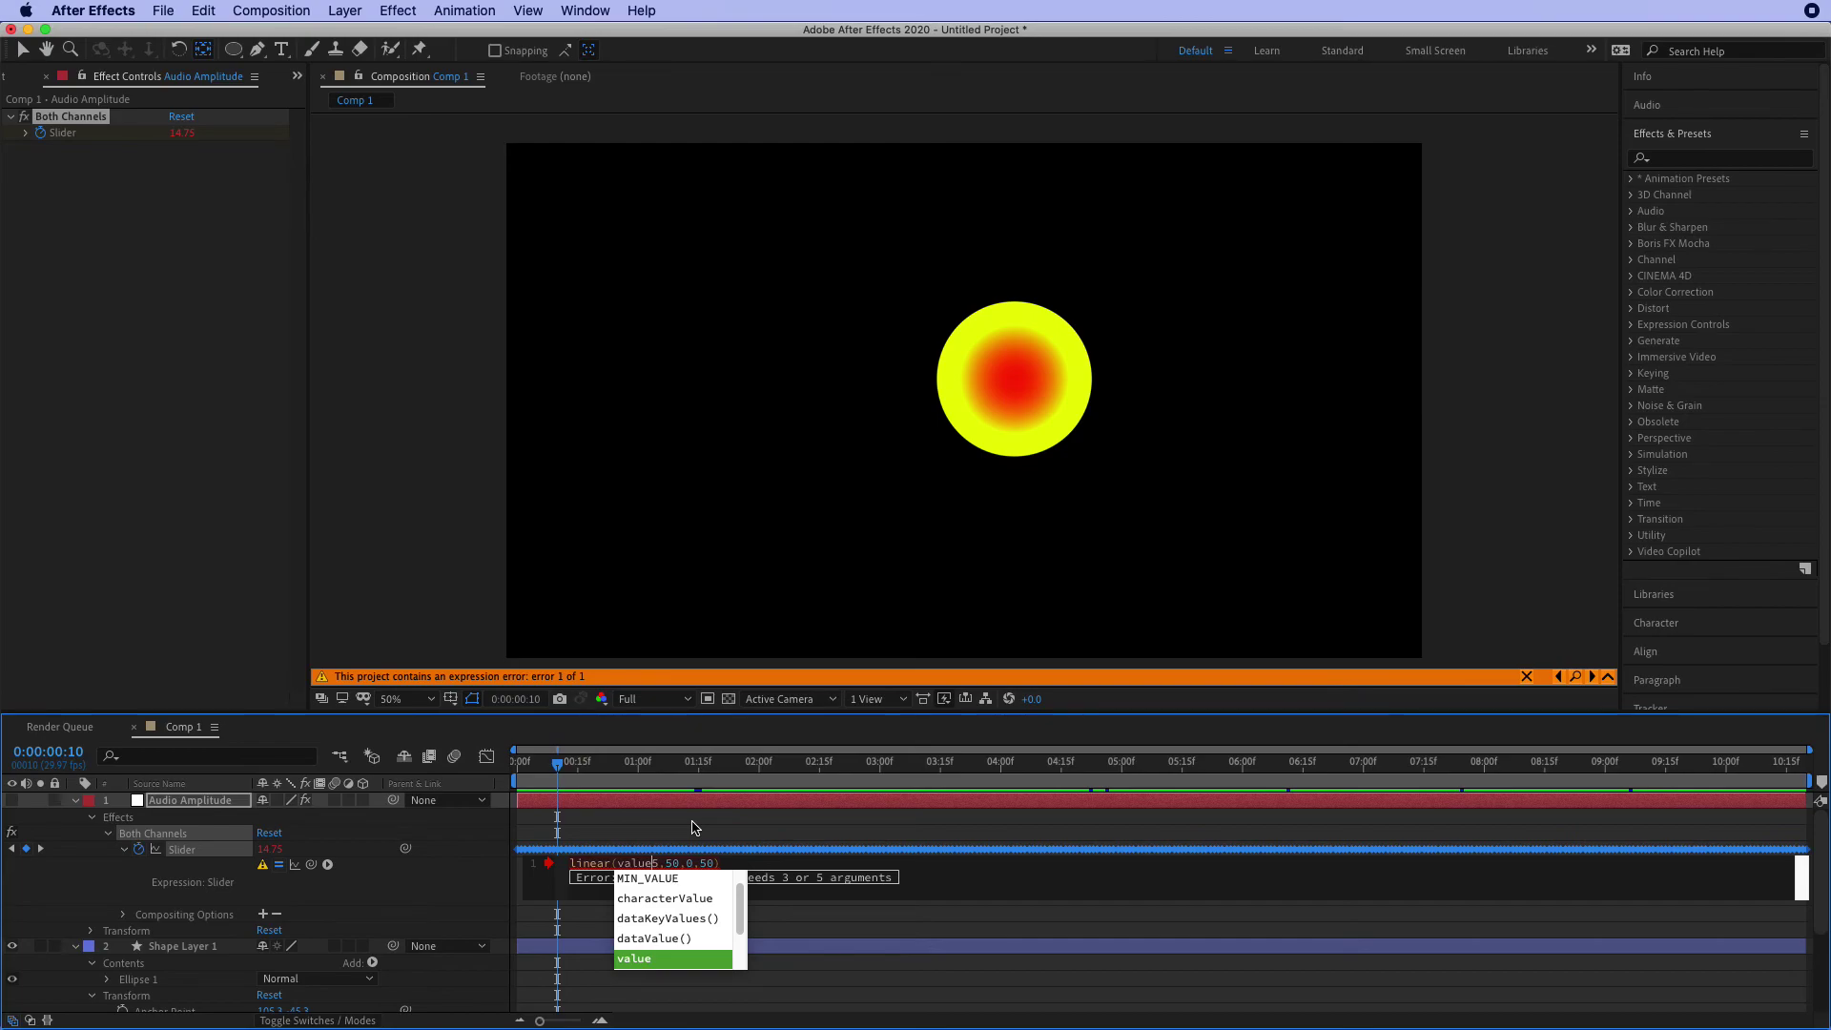
{"action": "type", "text": ","}
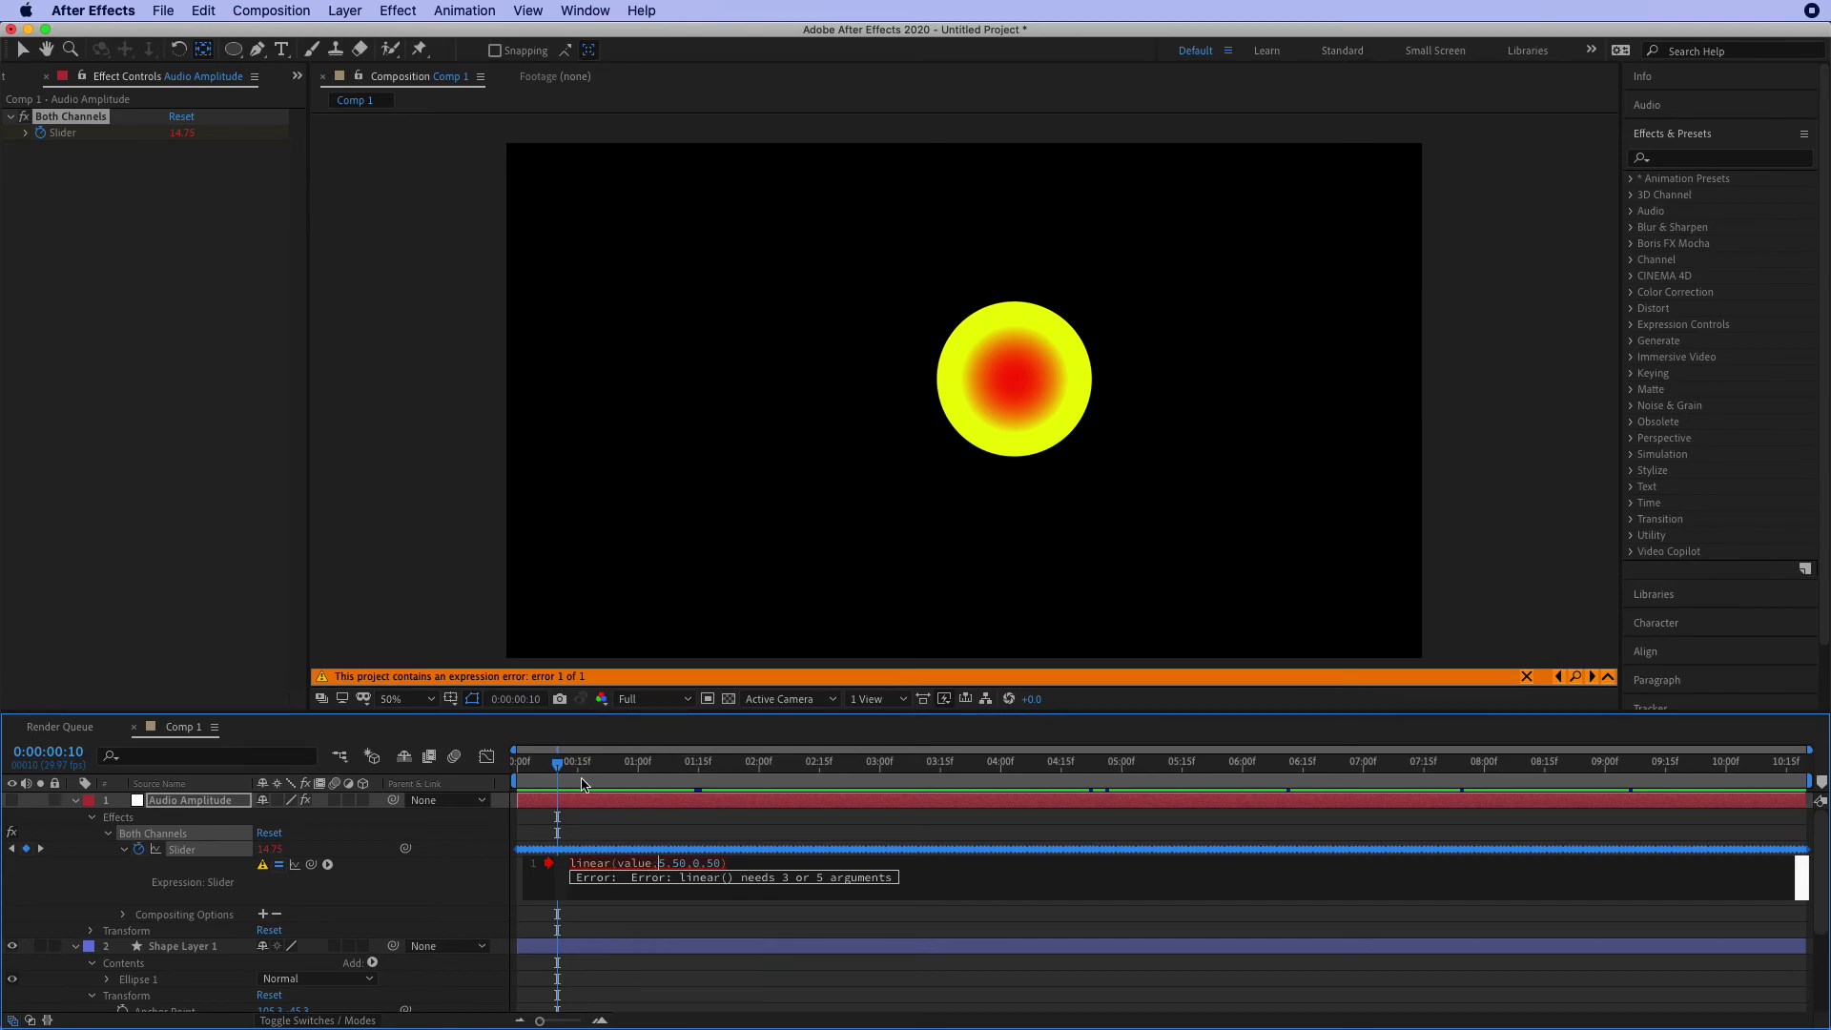
{"action": "left_click_drag", "start_coordinate": [563, 768], "coordinate": [625, 763]}
{"action": "key", "text": "space"}
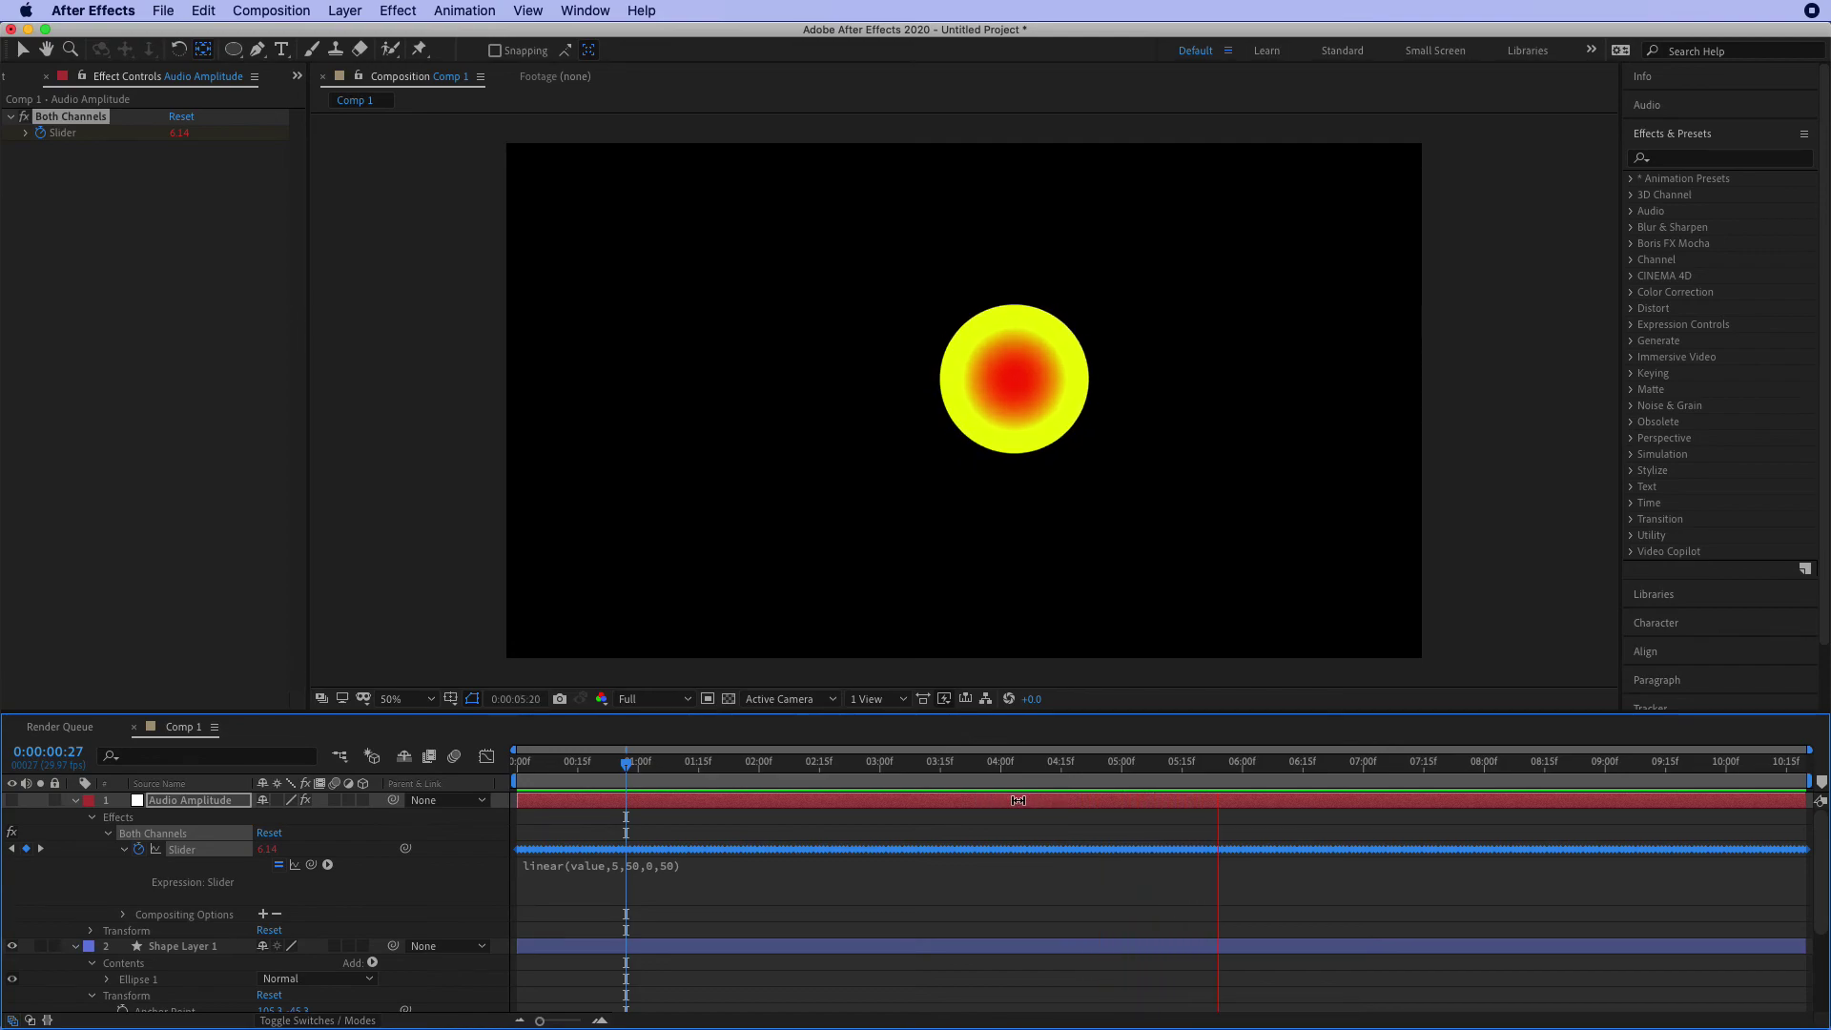
{"action": "left_click_drag", "start_coordinate": [1404, 769], "coordinate": [658, 770]}
Step: Change the slider expression to linear(value,5,50,0,500) and preview the circle from 0:00:00:27
{"action": "left_click", "coordinate": [658, 865]}
{"action": "left_click", "coordinate": [714, 863]}
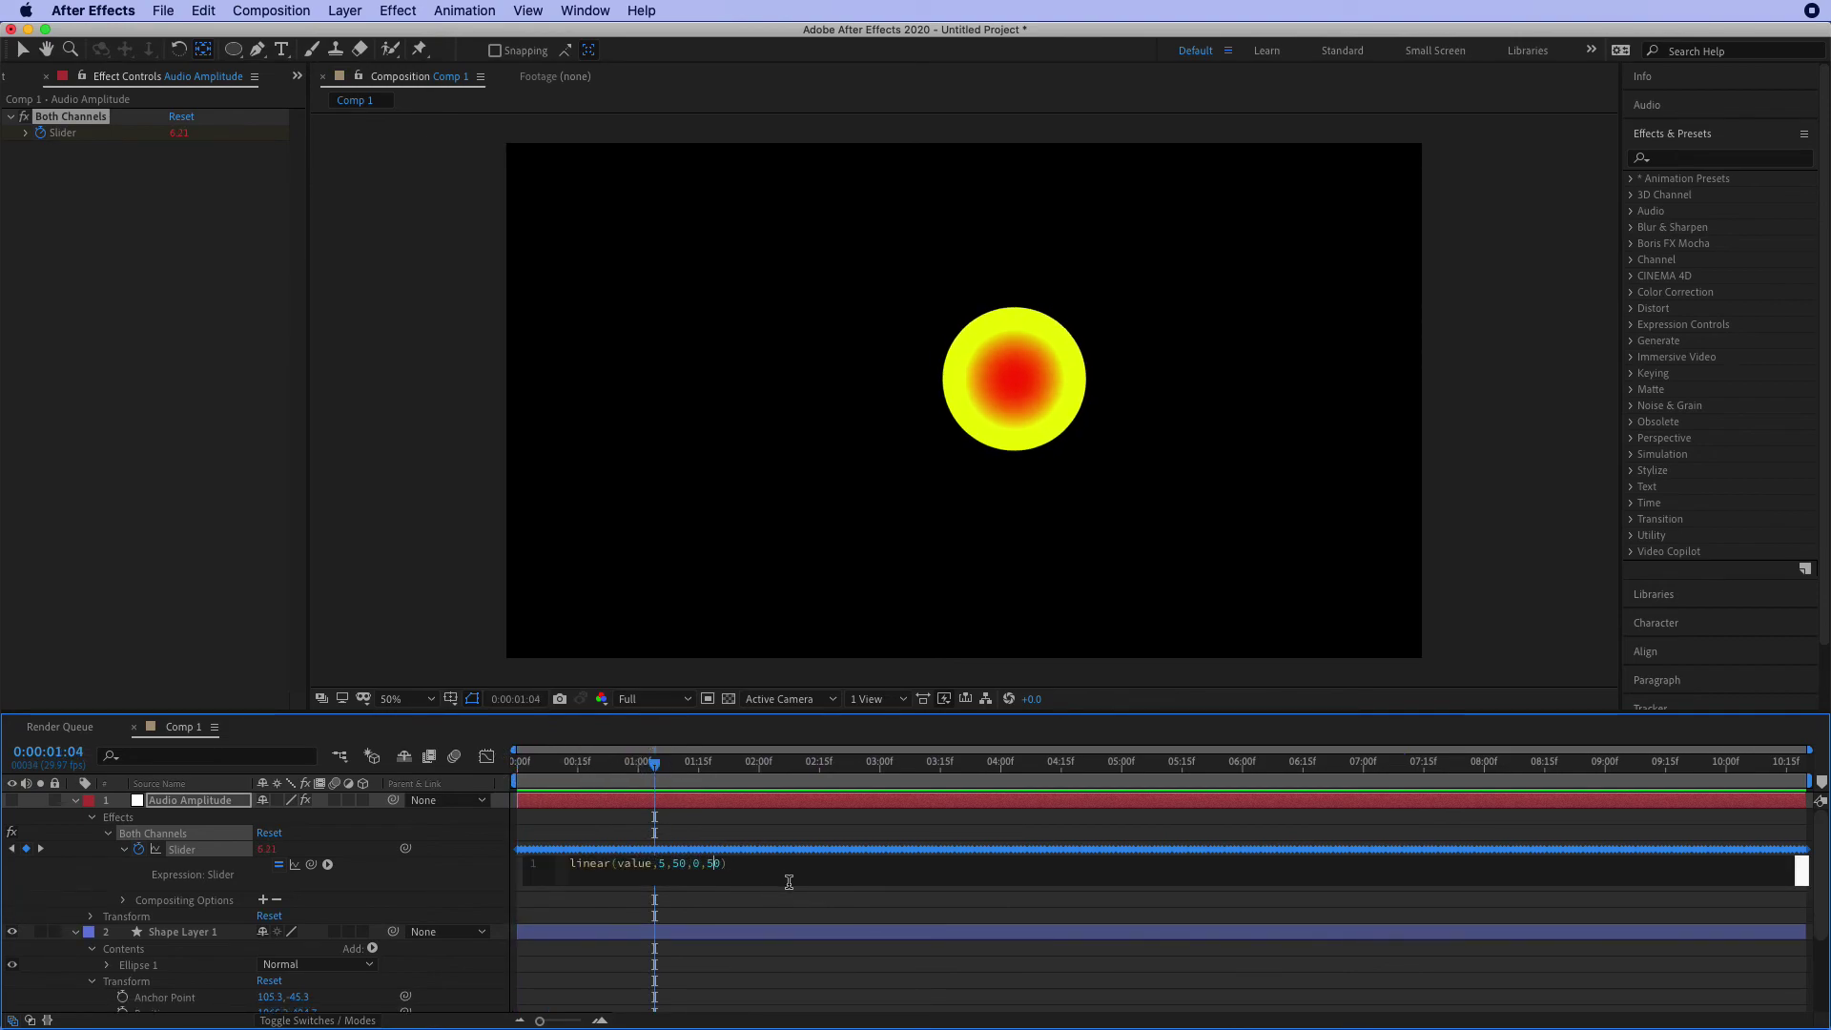
{"action": "left_click_drag", "start_coordinate": [654, 766], "coordinate": [625, 765]}
{"action": "key", "text": "space"}
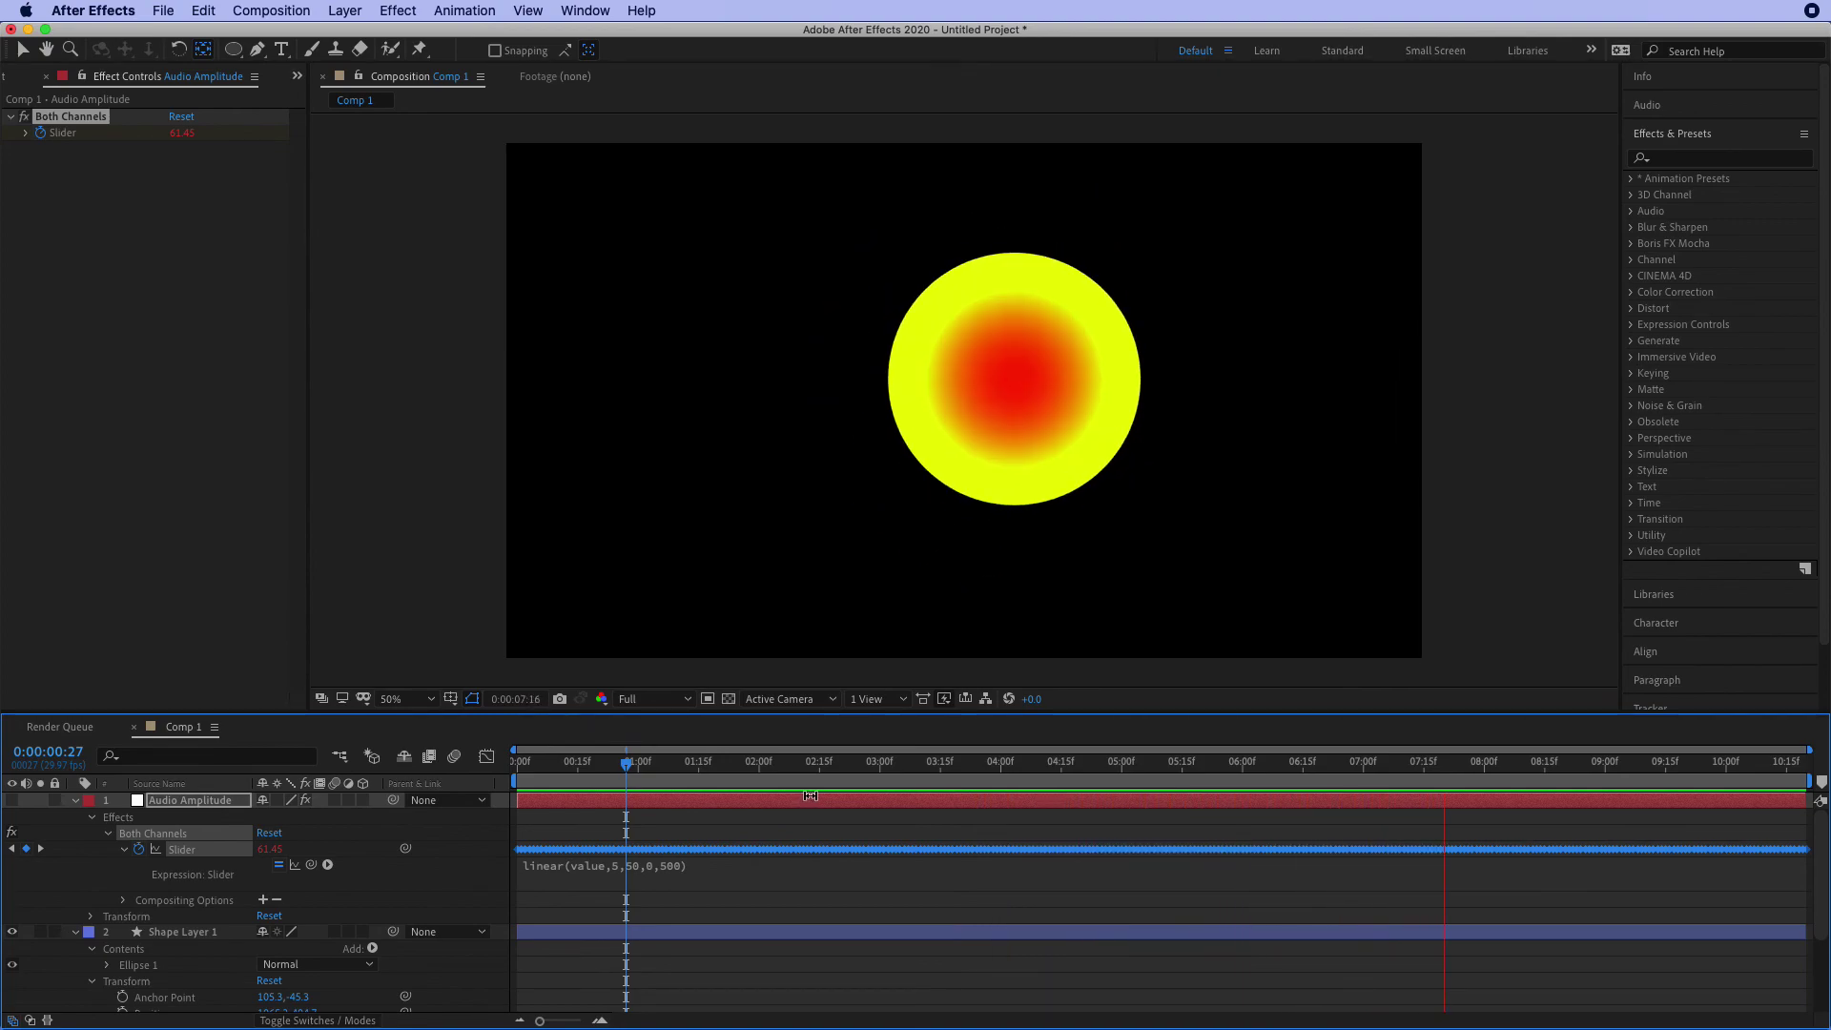
{"action": "key", "text": "space"}
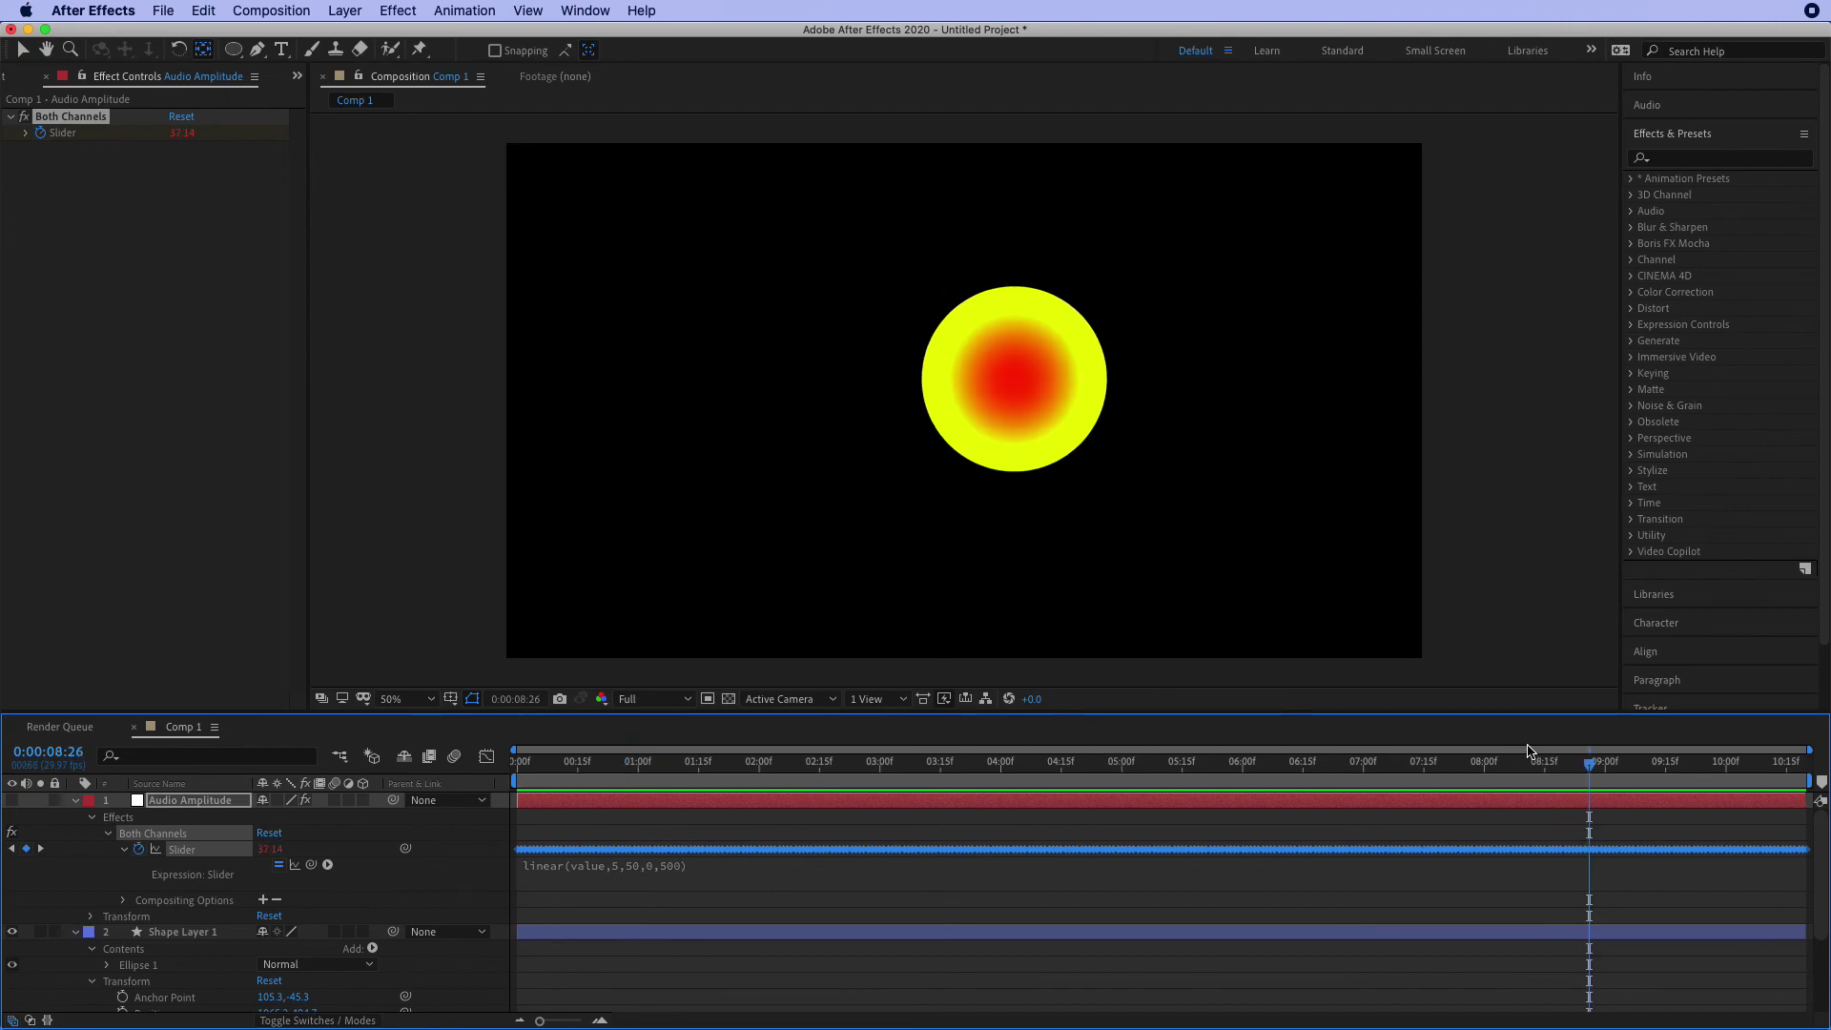
{"action": "left_click_drag", "start_coordinate": [1588, 772], "coordinate": [701, 787]}
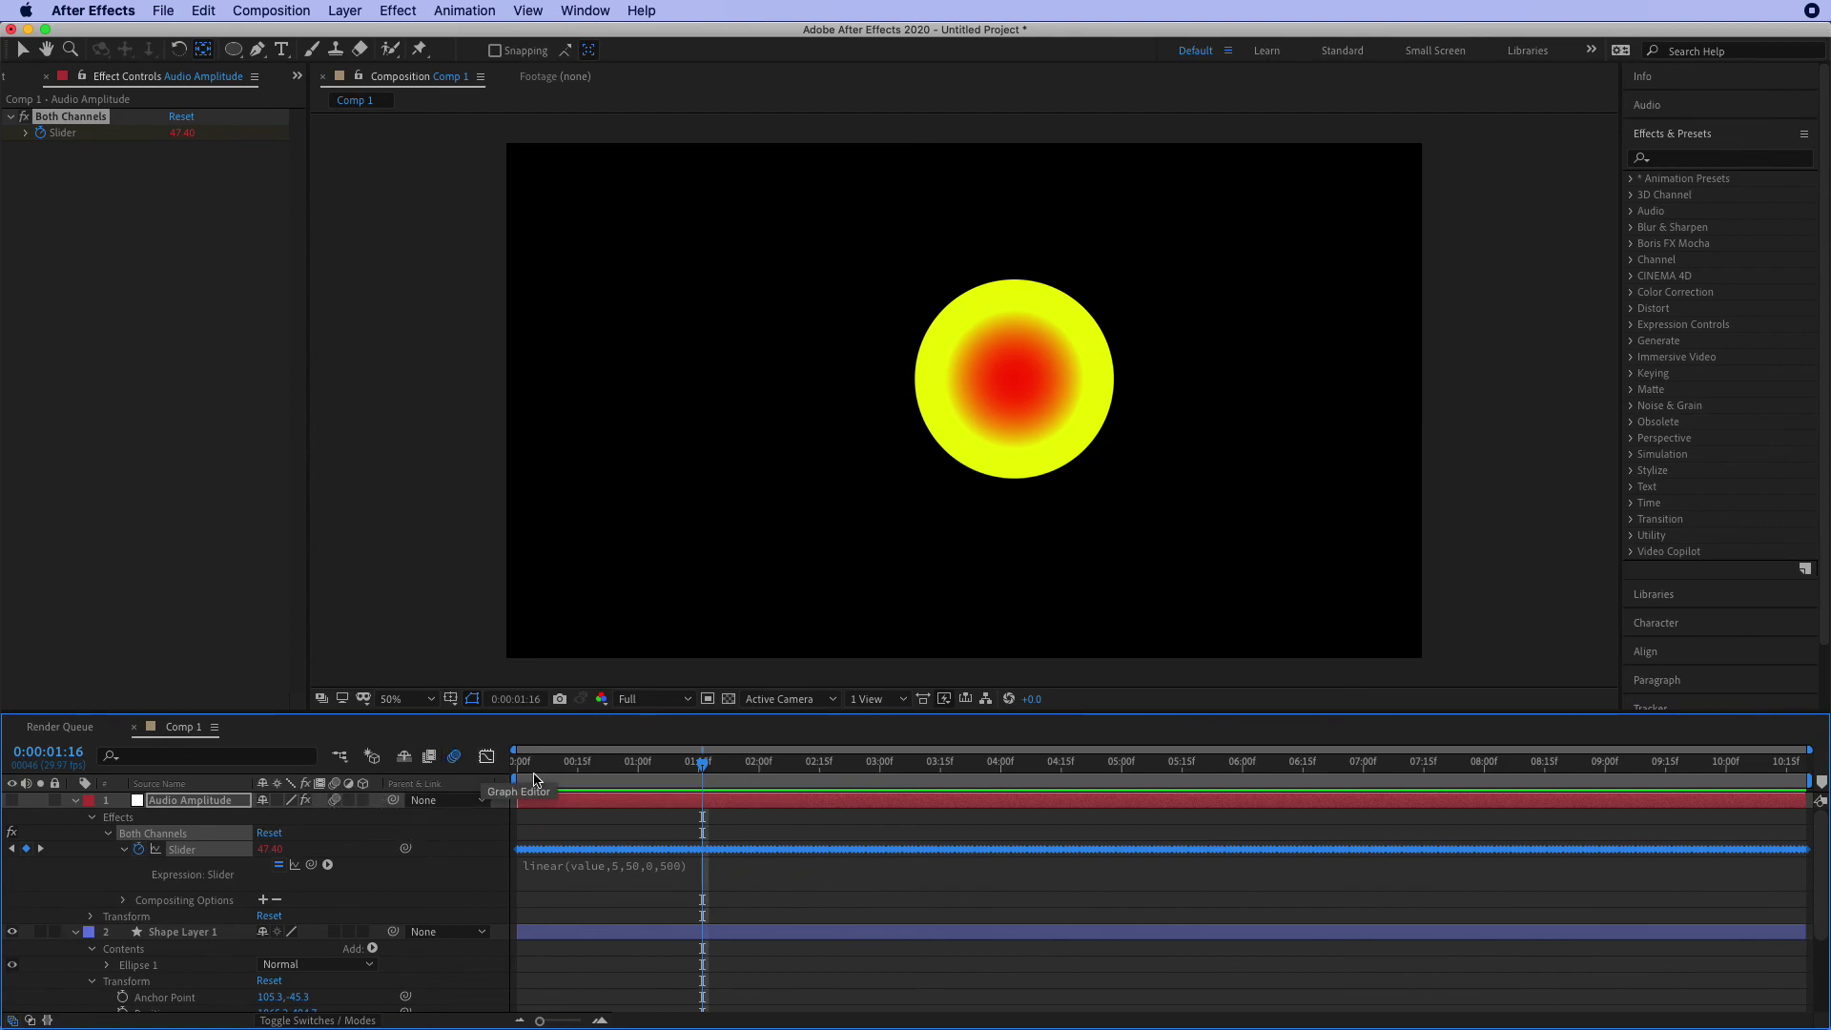
Step: Enable motion blur for Shape Layer 1 and preview the circle from 0:00:02:04 and 0:00:02:21
{"action": "left_click_drag", "start_coordinate": [702, 763], "coordinate": [772, 772]}
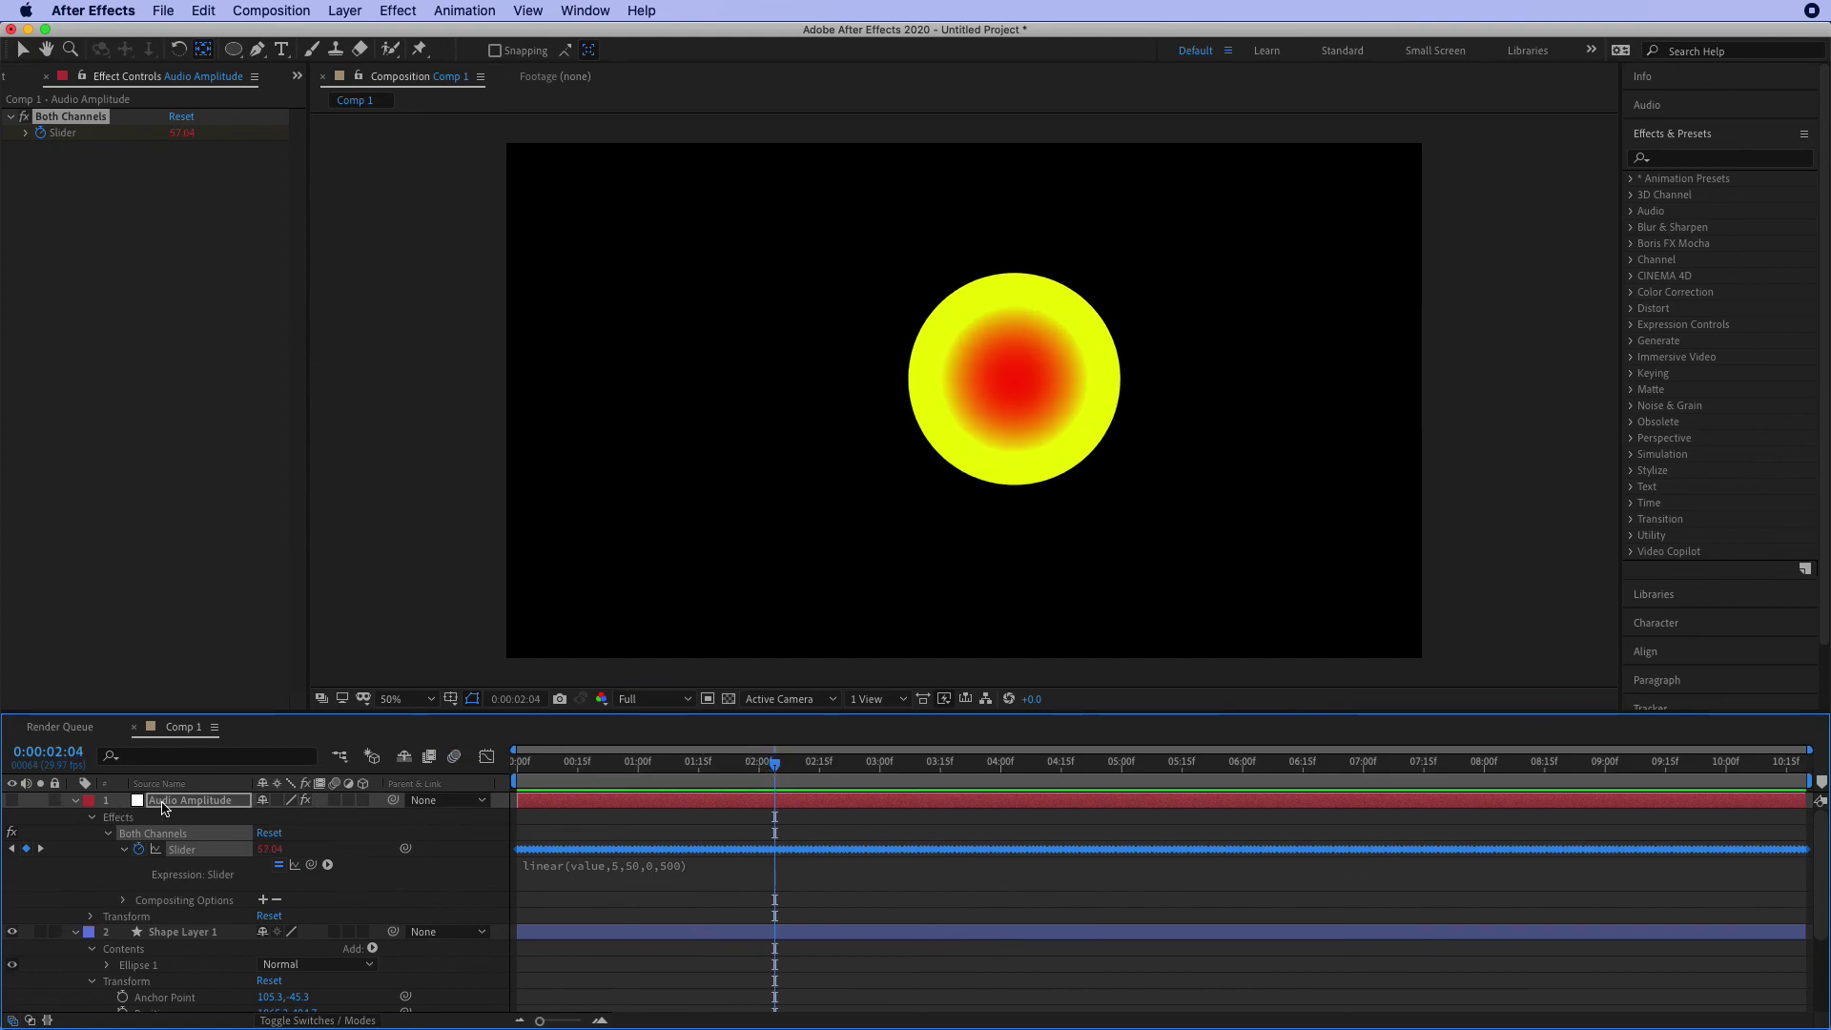
{"action": "scroll", "coordinate": [292, 866], "scroll_direction": "down", "scroll_amount": 2}
{"action": "left_click", "coordinate": [334, 883]}
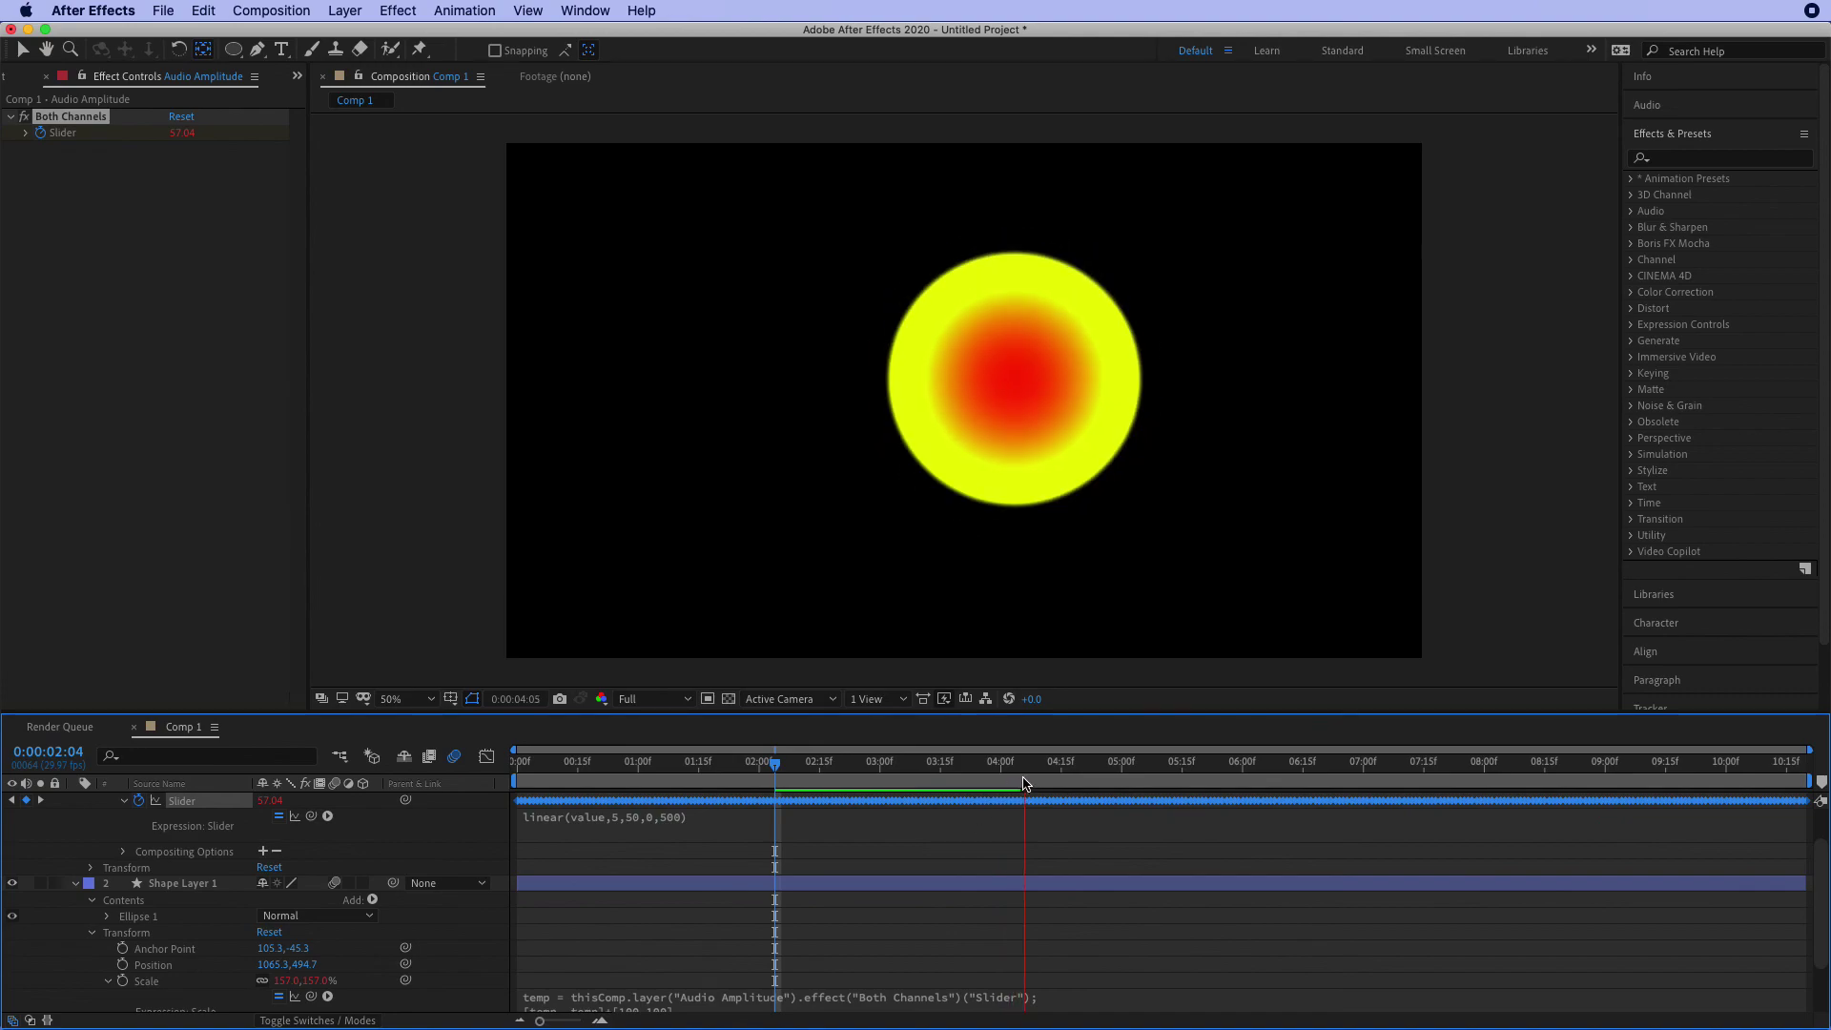
{"action": "key", "text": "space"}
{"action": "left_click_drag", "start_coordinate": [1062, 765], "coordinate": [843, 763]}
{"action": "key", "text": "space"}
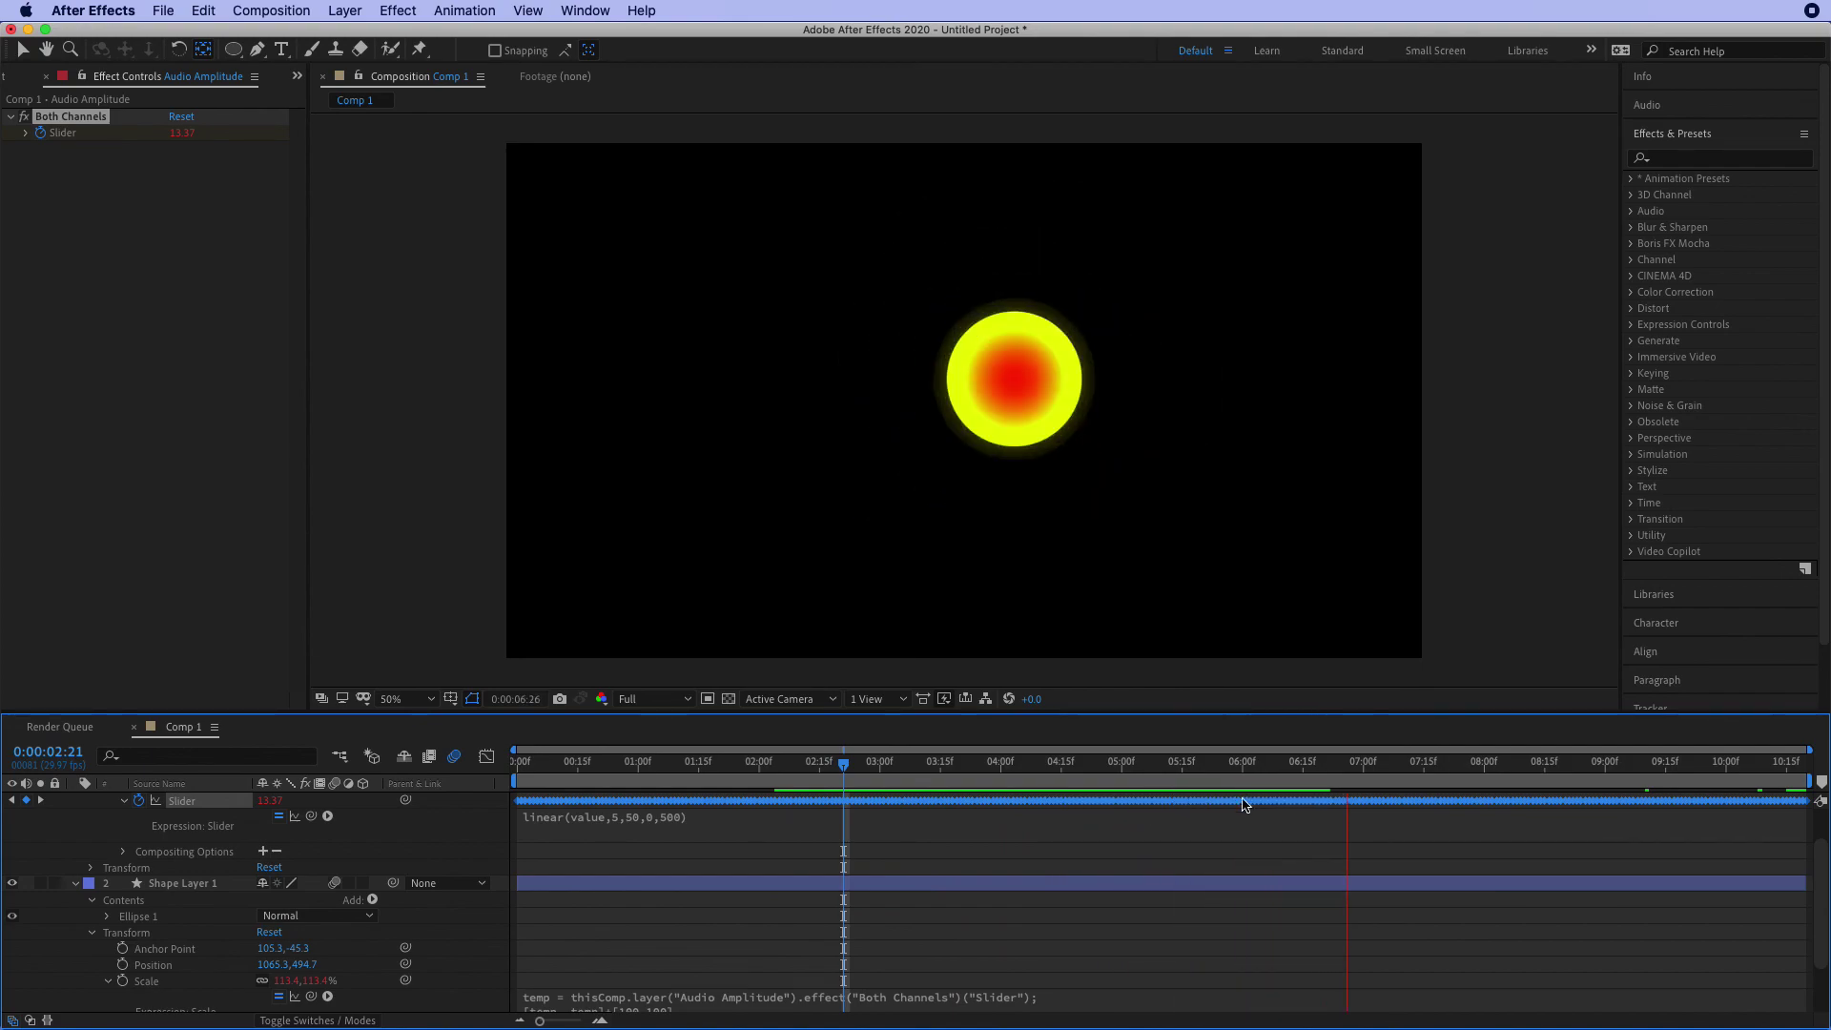
{"action": "key", "text": "space"}
{"action": "left_click_drag", "start_coordinate": [1299, 765], "coordinate": [1034, 784]}
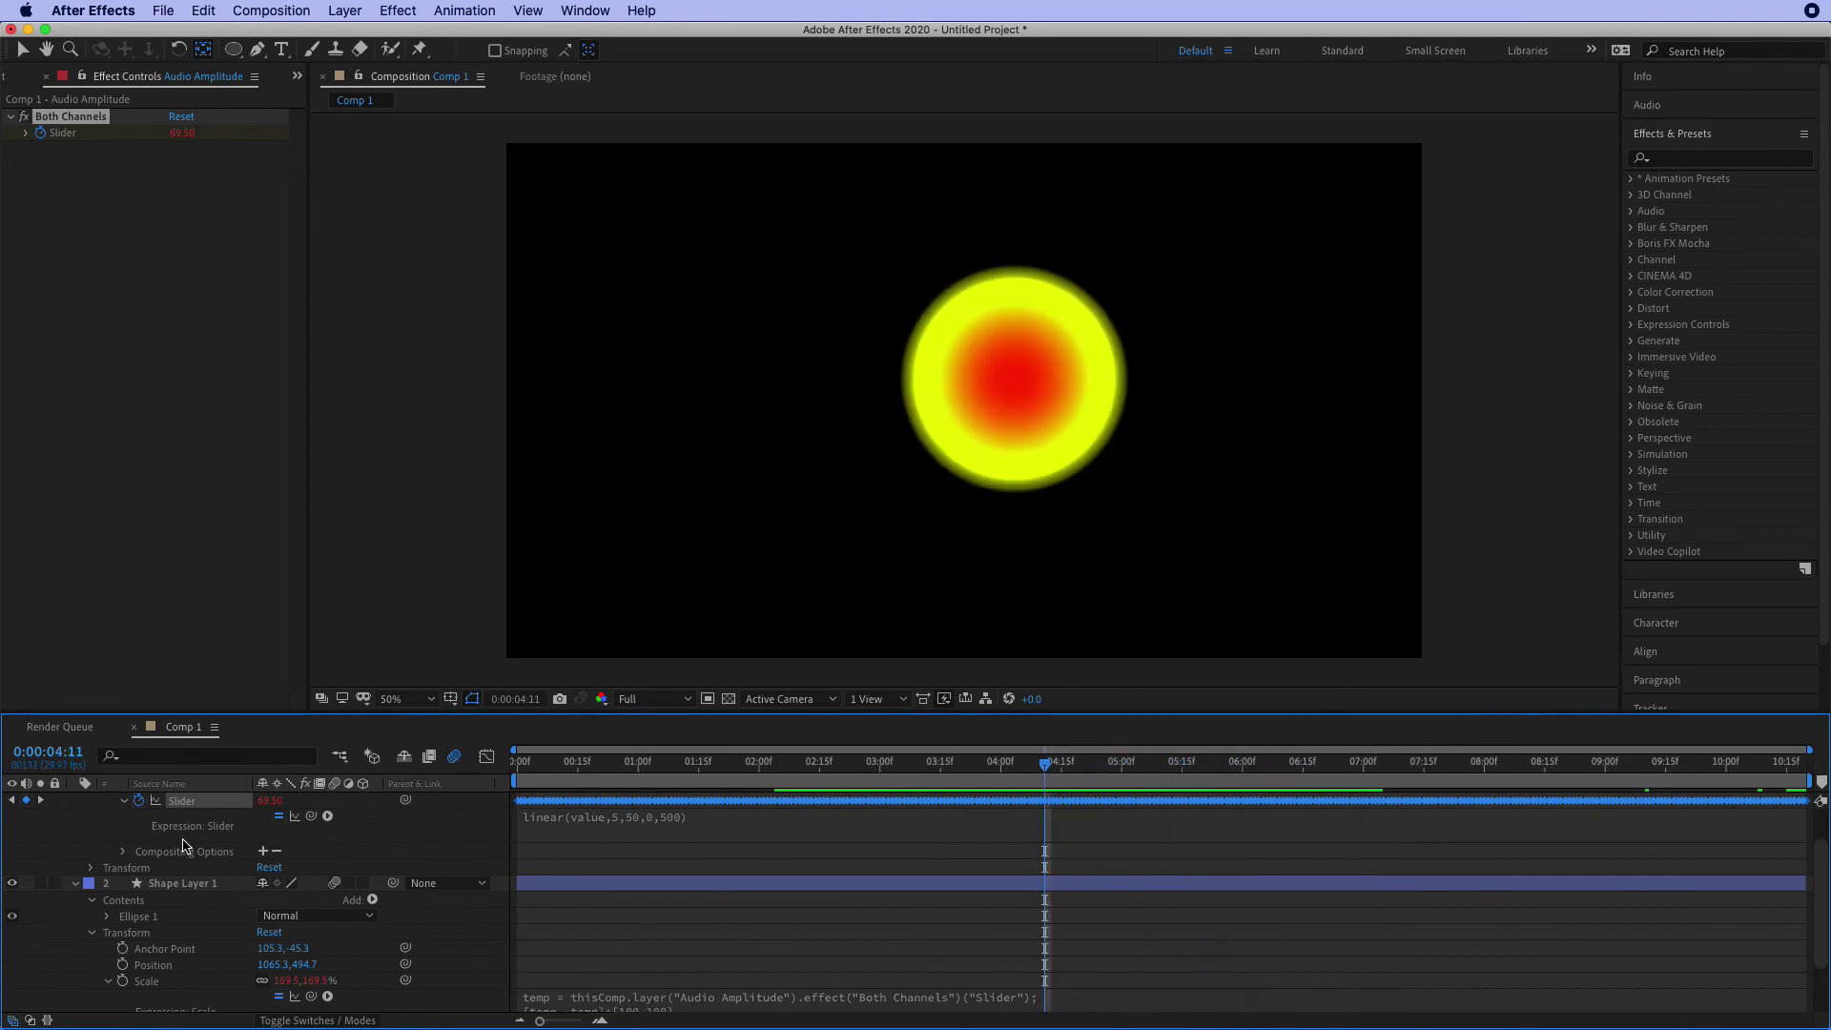